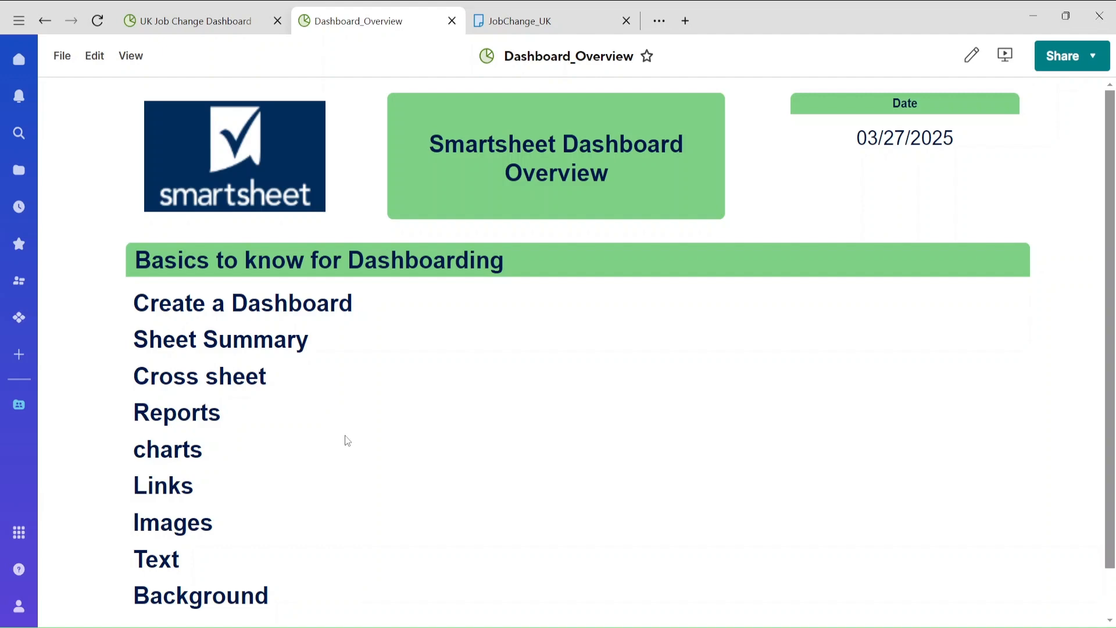
- Review the UK Job Change Dashboard's widgets, the Dashboard_Overview topic list and the JobChange_UK source sheet
left_click(209, 22)
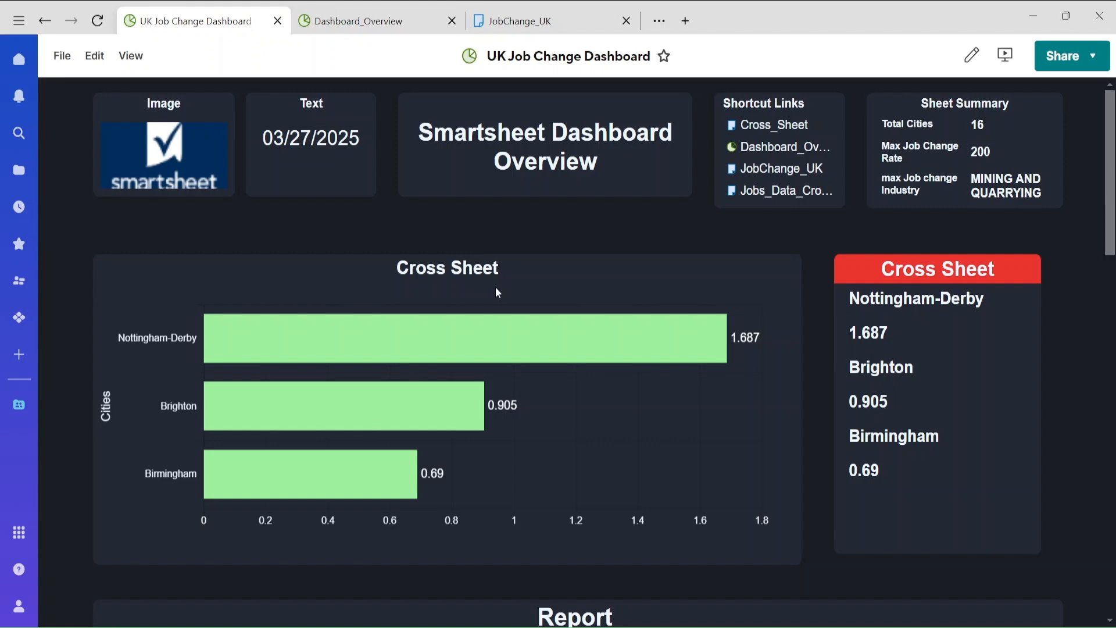
left_click(544, 21)
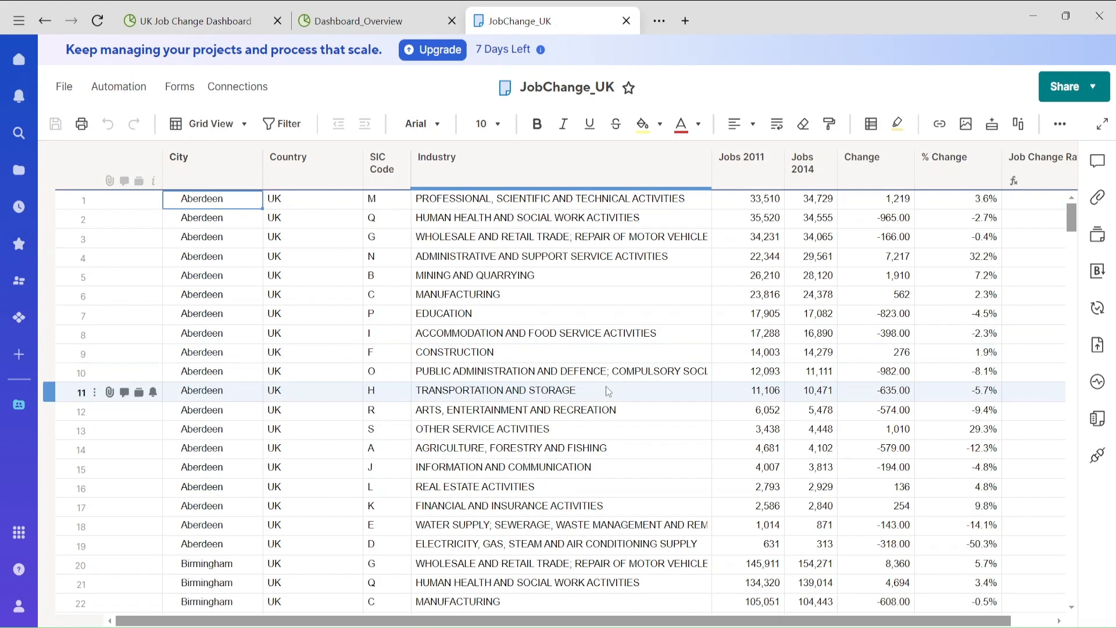
left_click(220, 24)
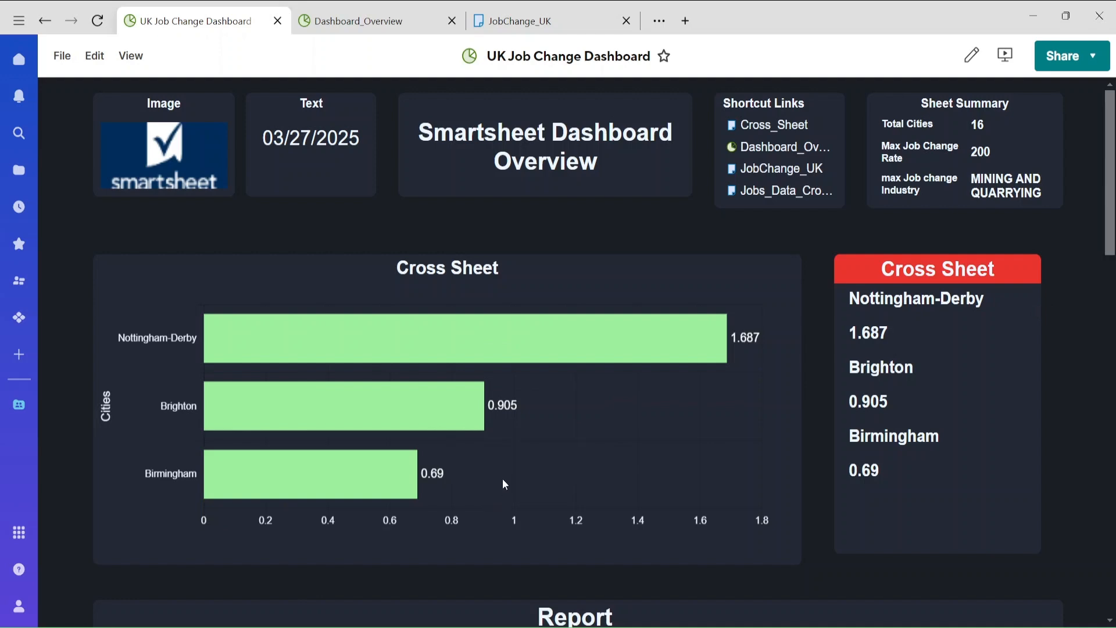
scroll(502, 491, "down", 8)
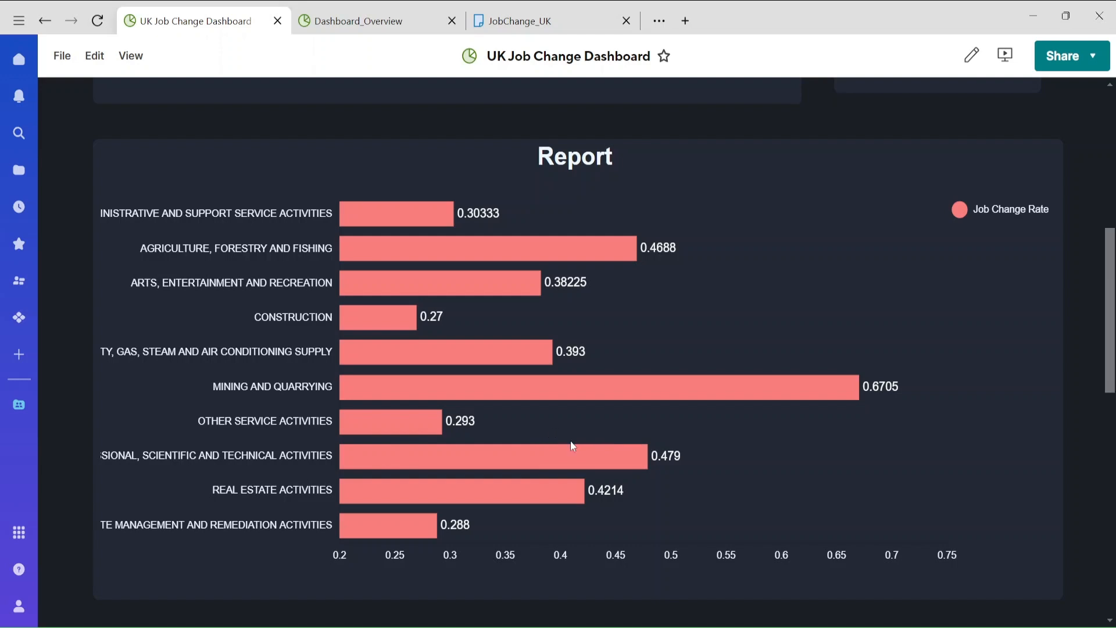
scroll(570, 441, "up", 8)
left_click(594, 17)
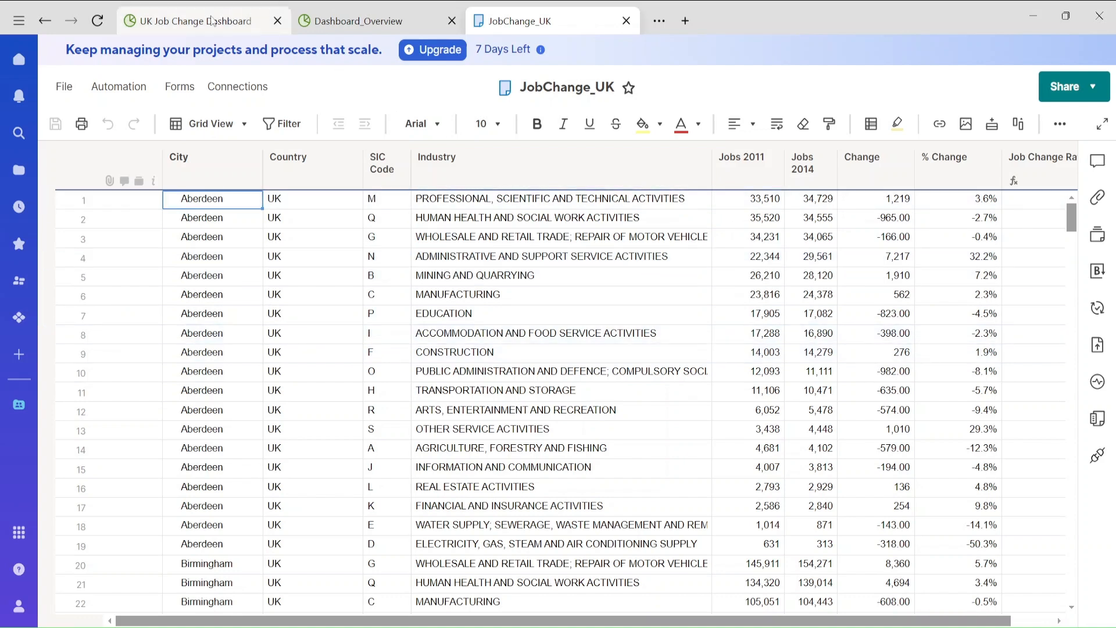
left_click(187, 21)
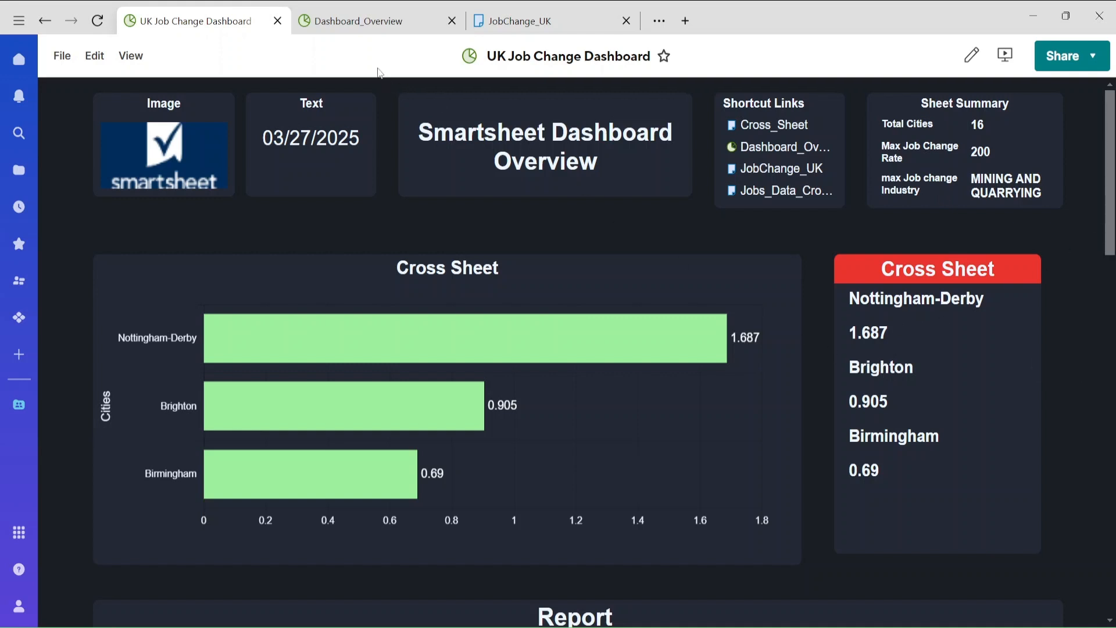
left_click(366, 21)
scroll(528, 404, "down", 1)
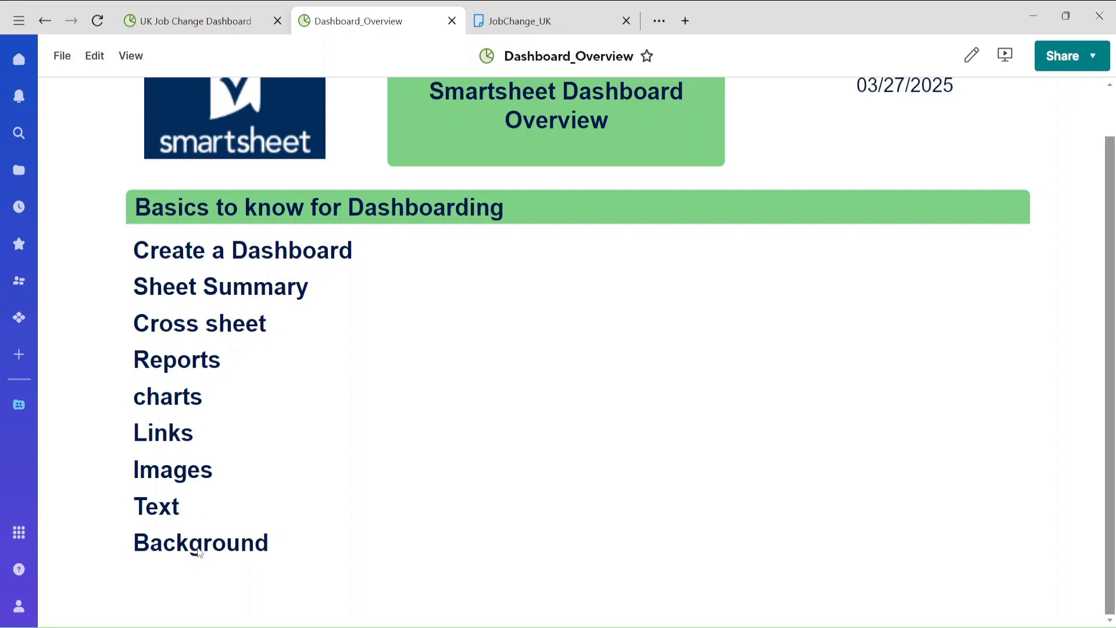
left_click(212, 28)
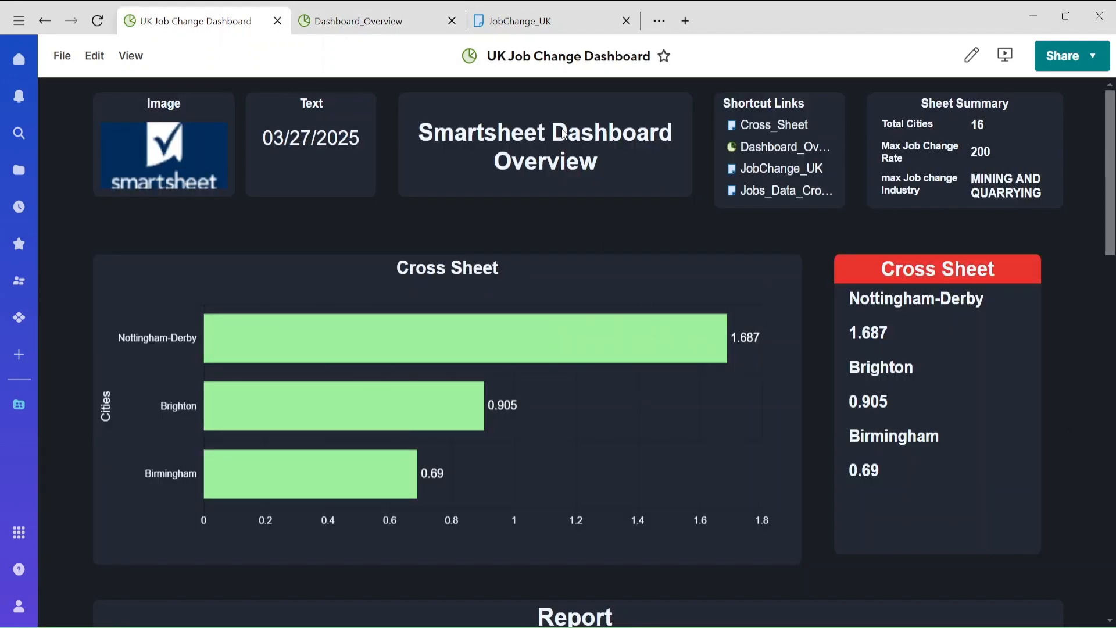
left_click(547, 21)
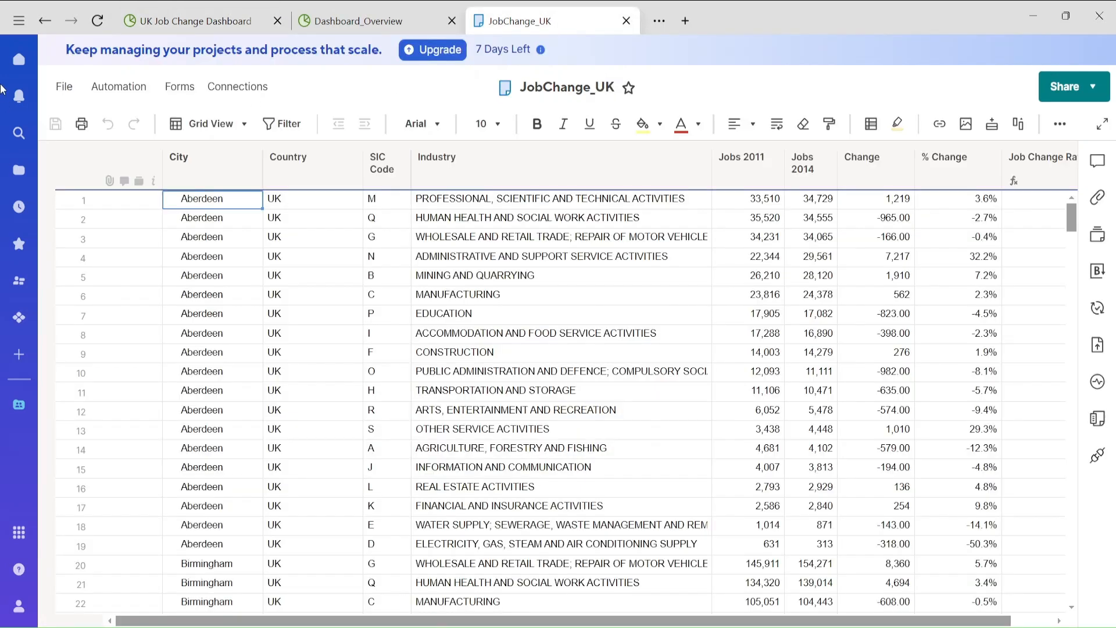
- Open the JobChange_UK sheet from the UK_Job_Change workspace and look through its rows and its Job Change Rate column
left_click(44, 24)
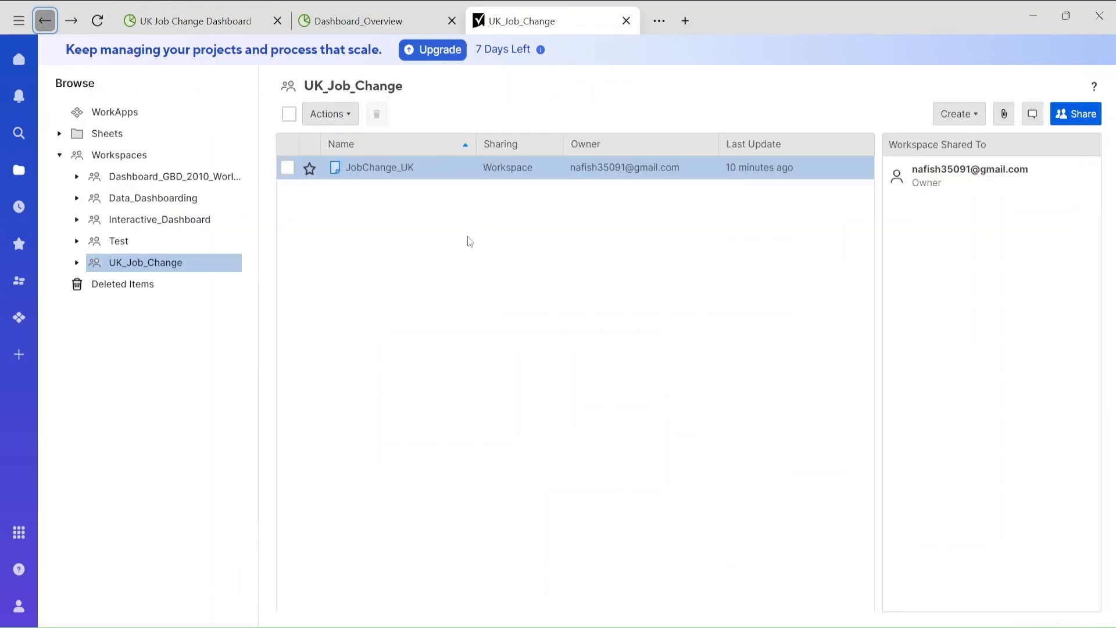
left_click(126, 160)
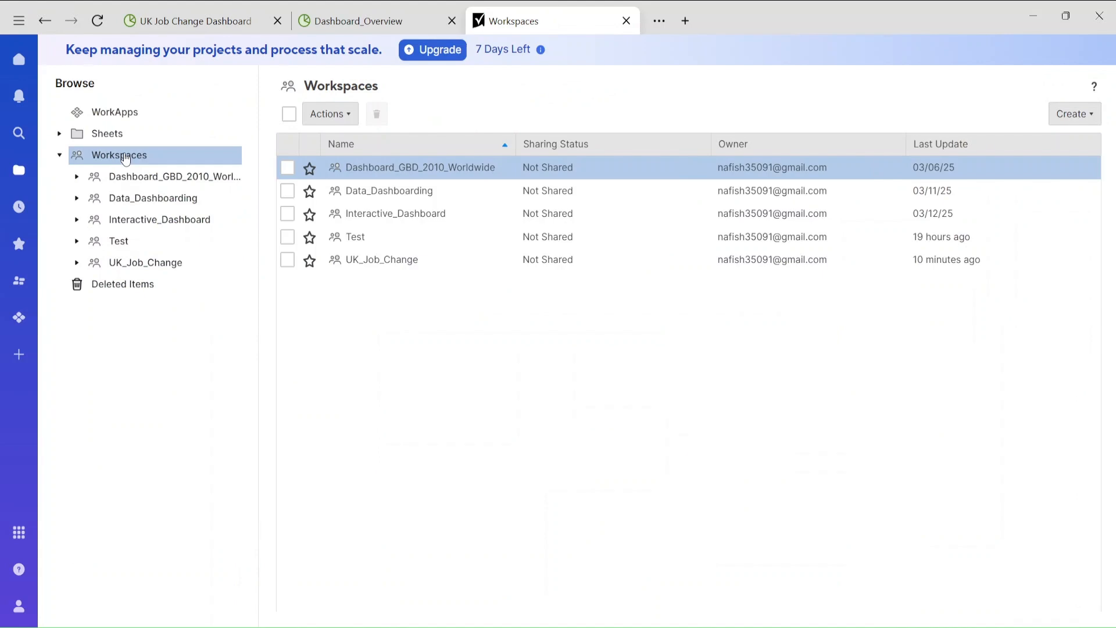
right_click(126, 160)
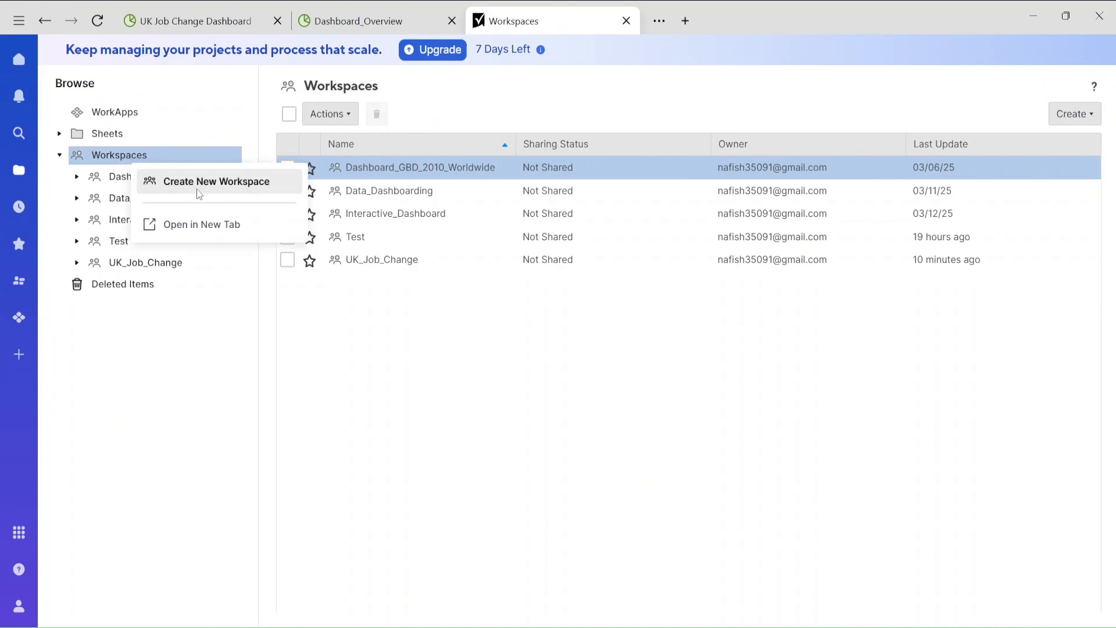
left_click(160, 266)
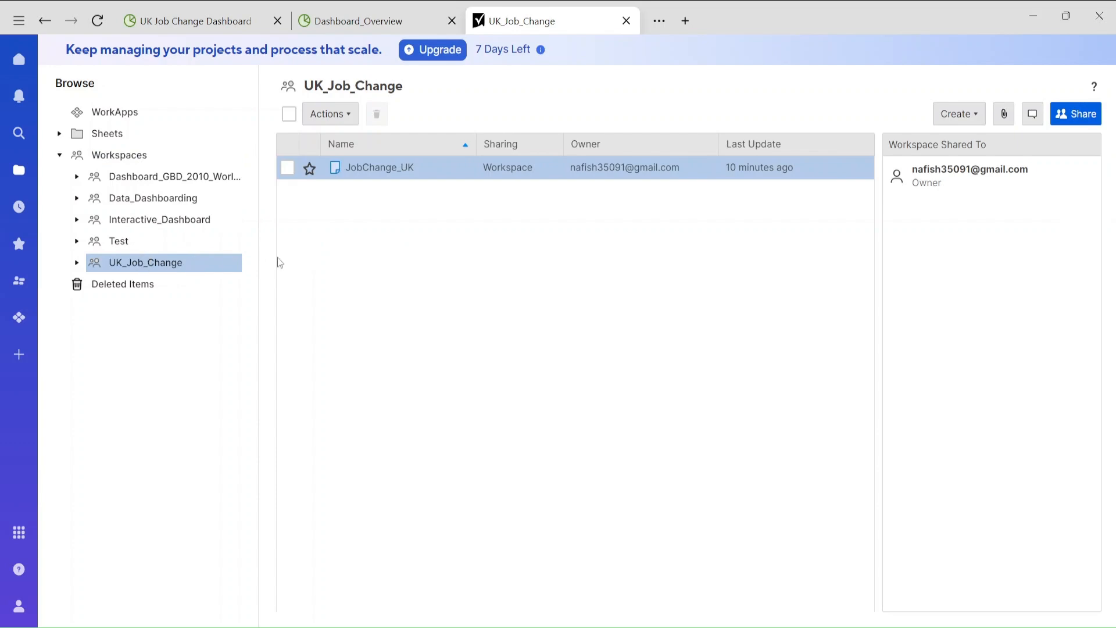
left_click(362, 169)
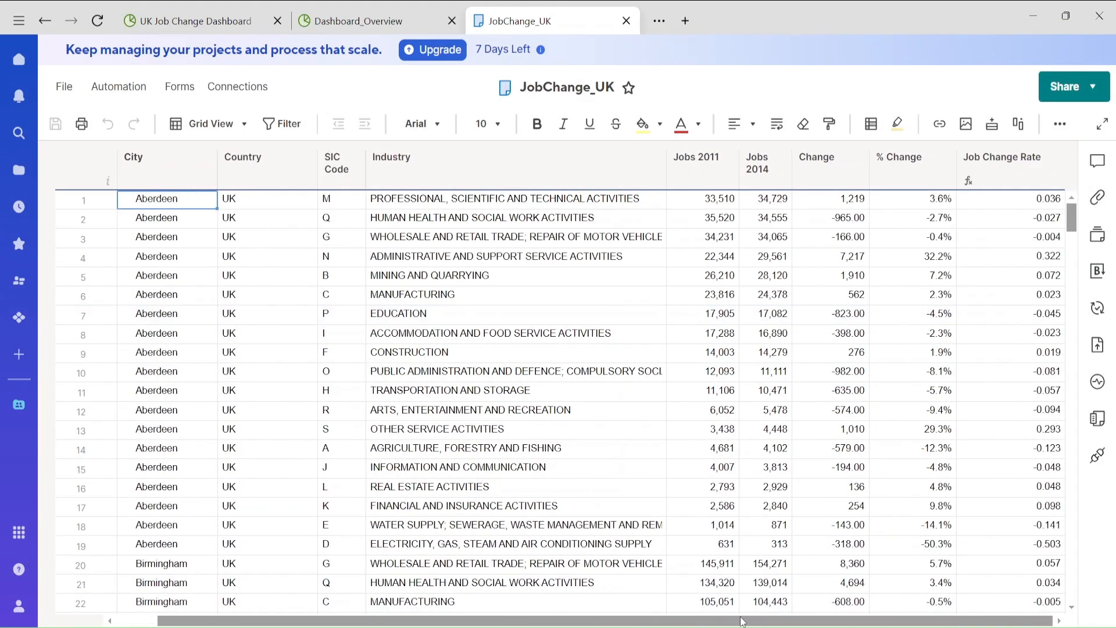
left_click_drag(1072, 220, 1078, 625)
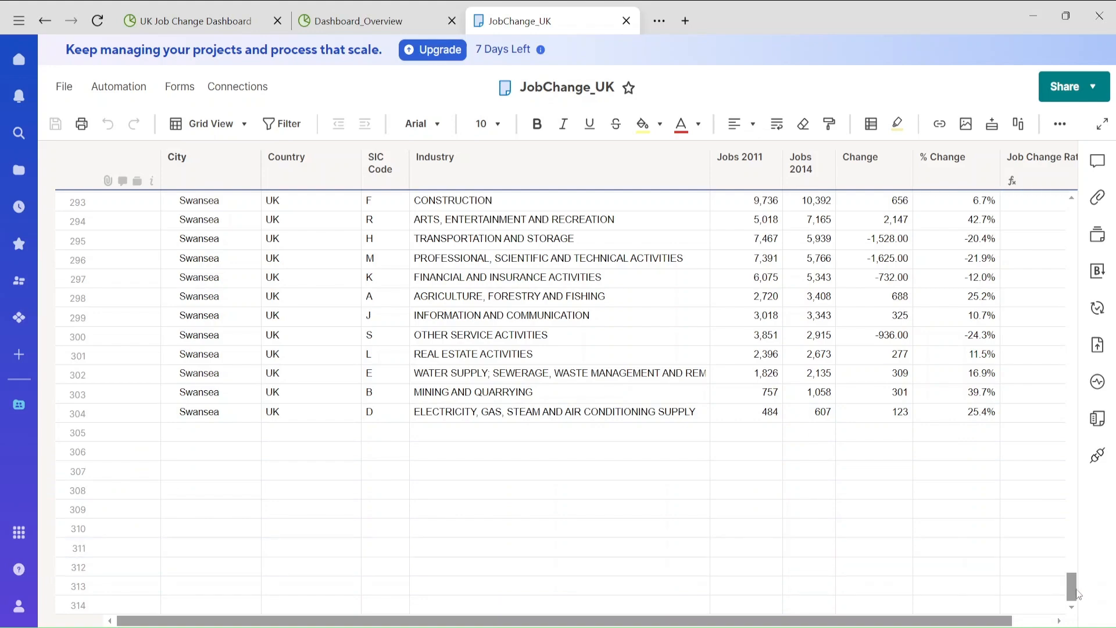
key("ctrl+Home")
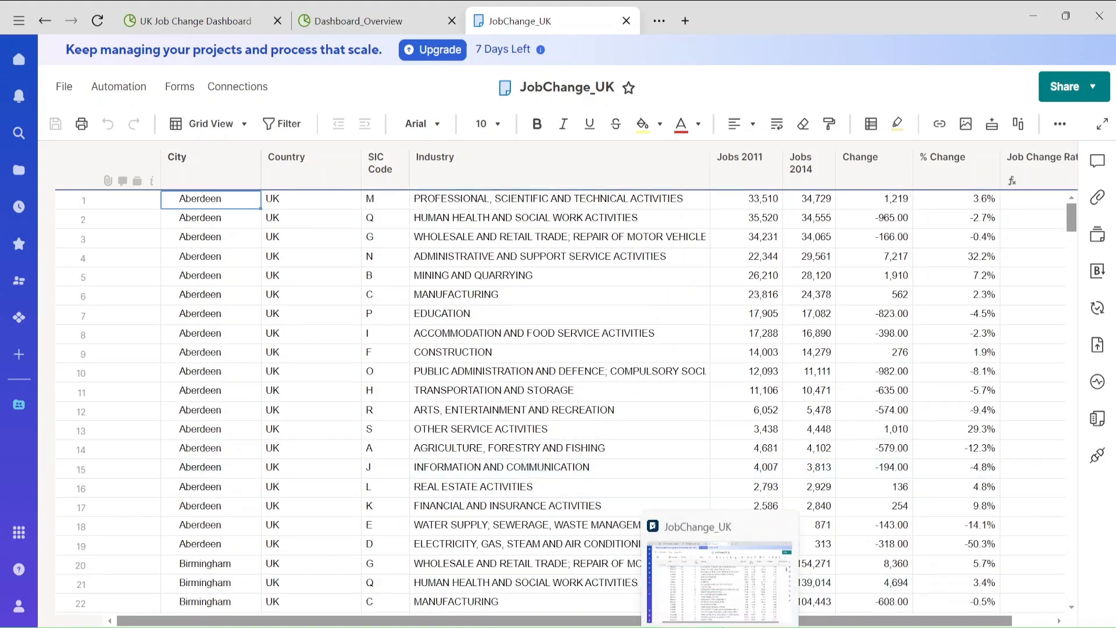
left_click_drag(789, 622, 829, 622)
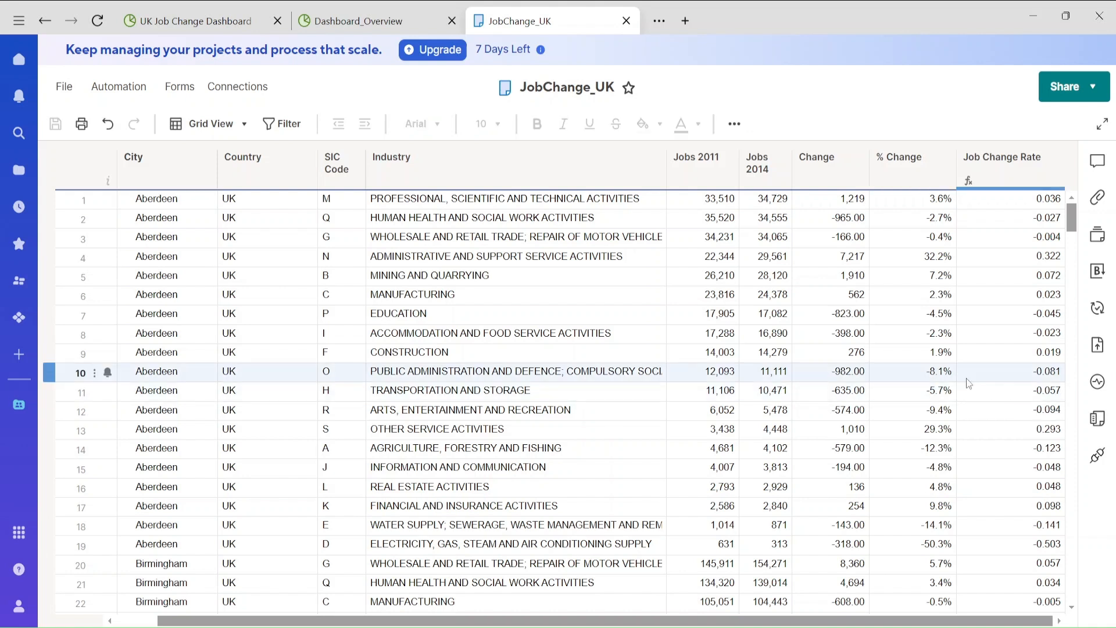
- Add a Text/Number field named "Job change Rate" to the sheet summary
left_click(1097, 418)
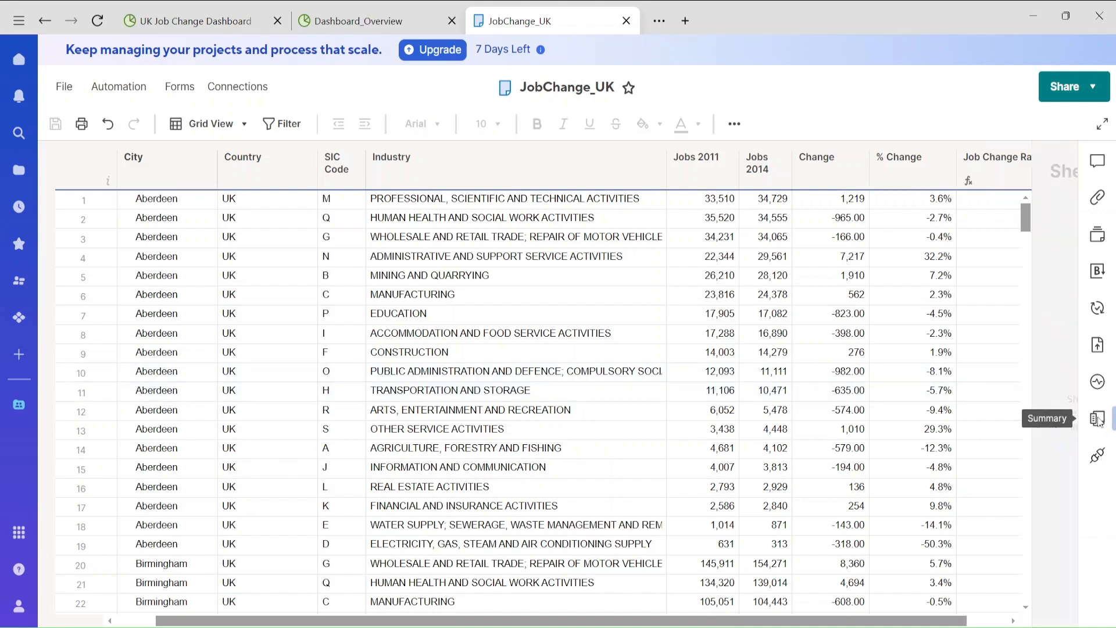
left_click(927, 483)
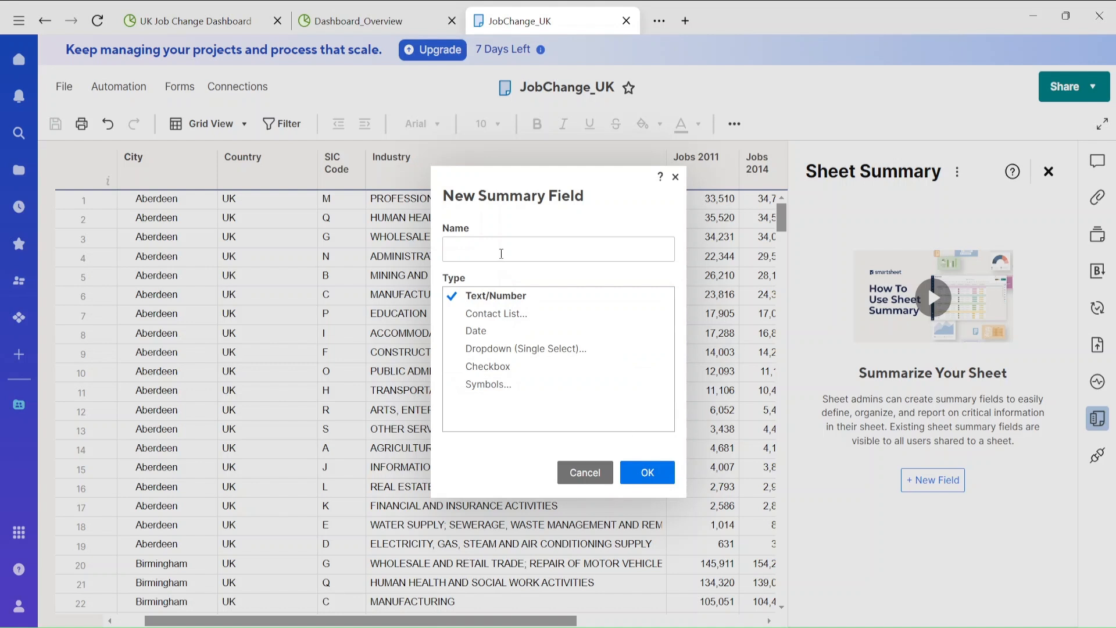
type("Job change Rate")
left_click(647, 472)
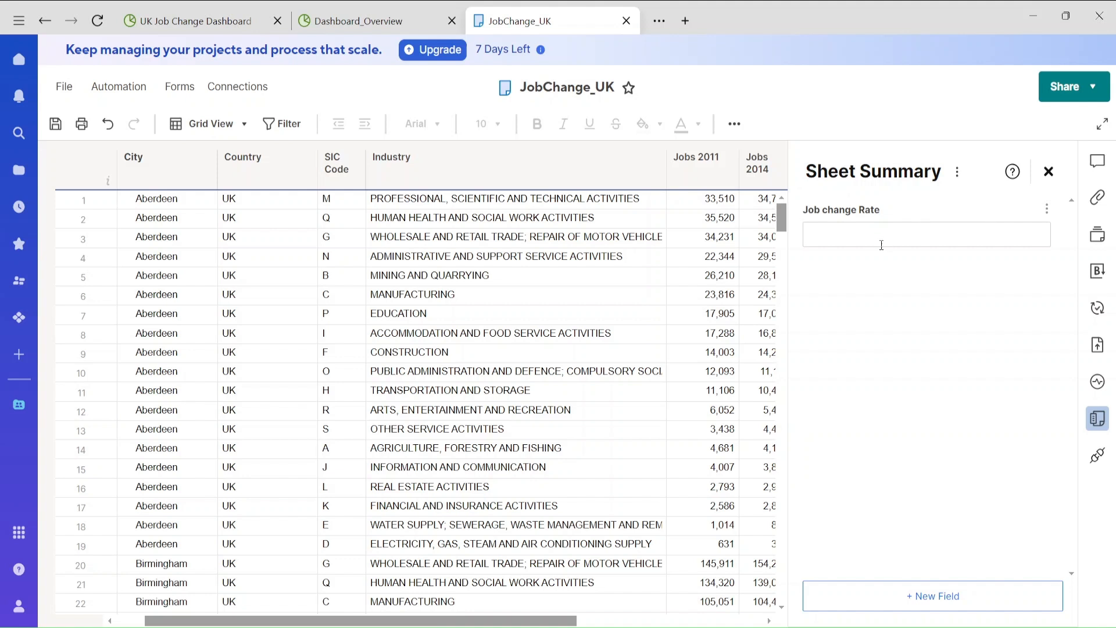
- Enter the formula =max([Job Change Rate]:[Job Change Rate]) in the Job change Rate summary field
type("=max(")
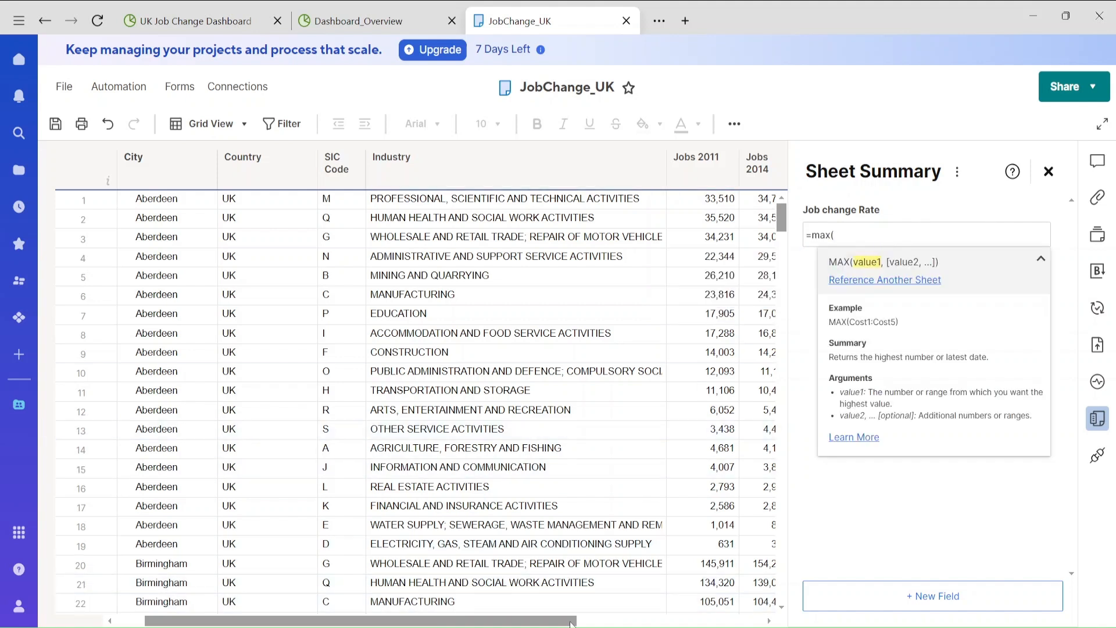
scroll(756, 602, "right", 5)
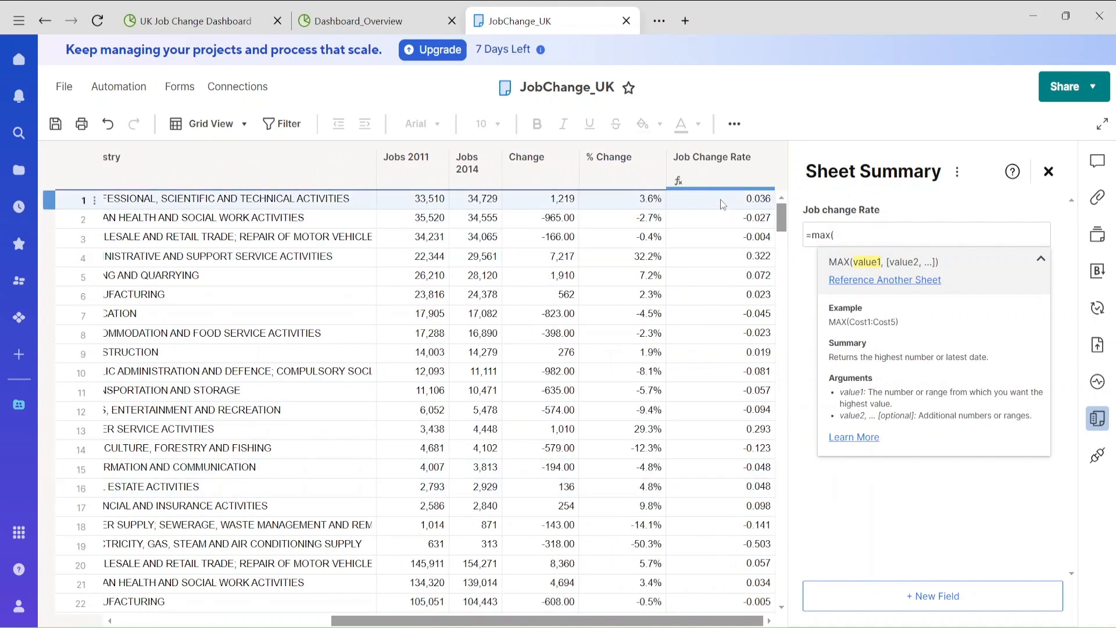
left_click(720, 200)
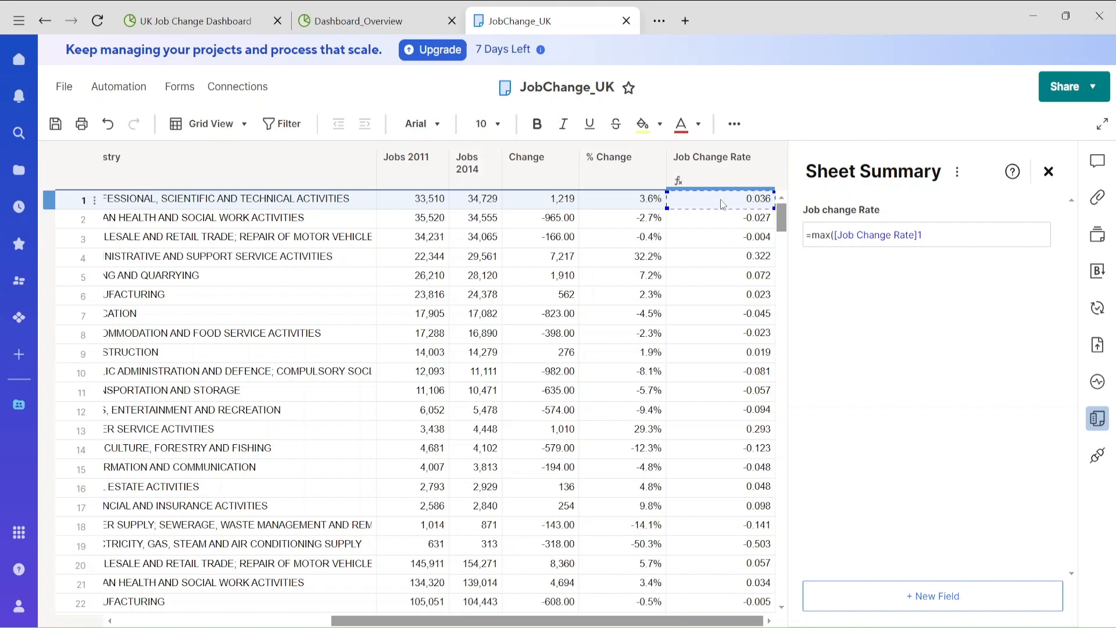
key("BackSpace")
type(":")
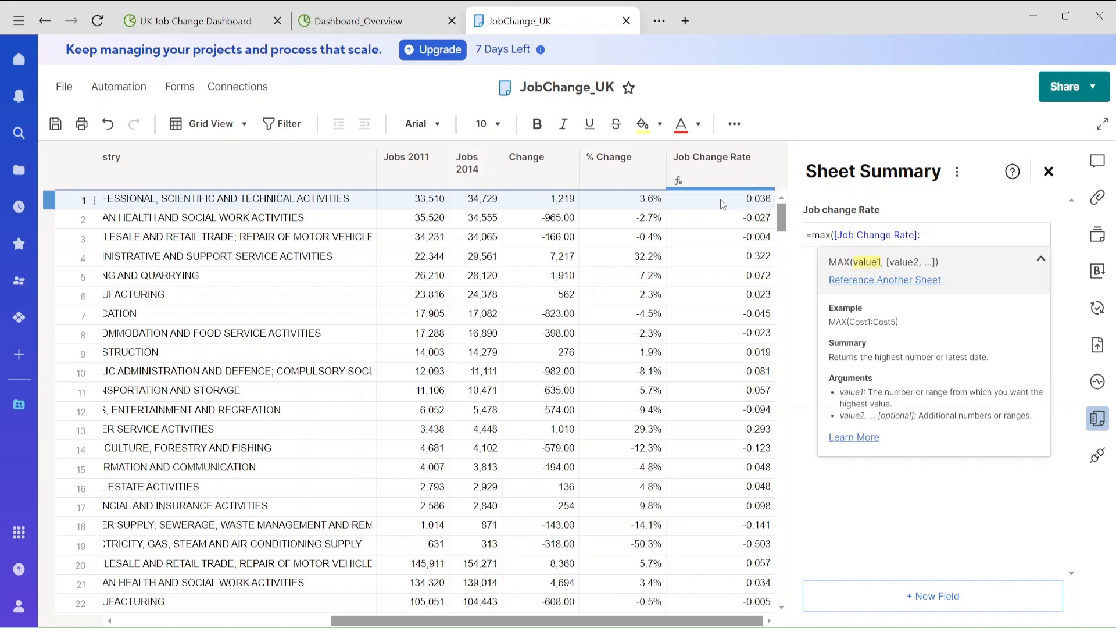
left_click(747, 433)
key("BackSpace")
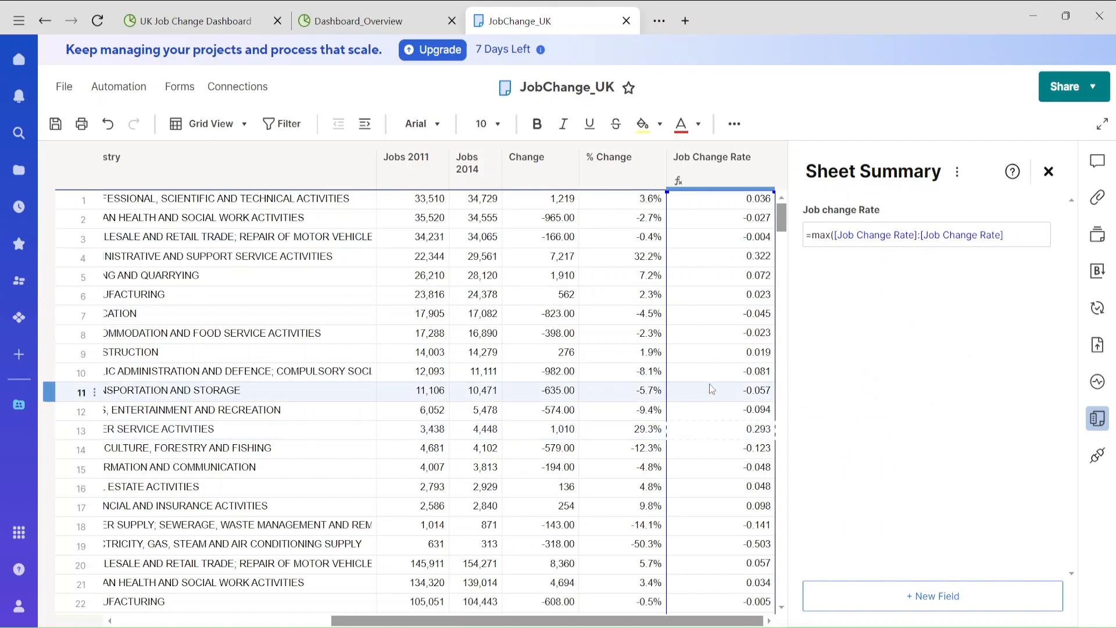
key("Return")
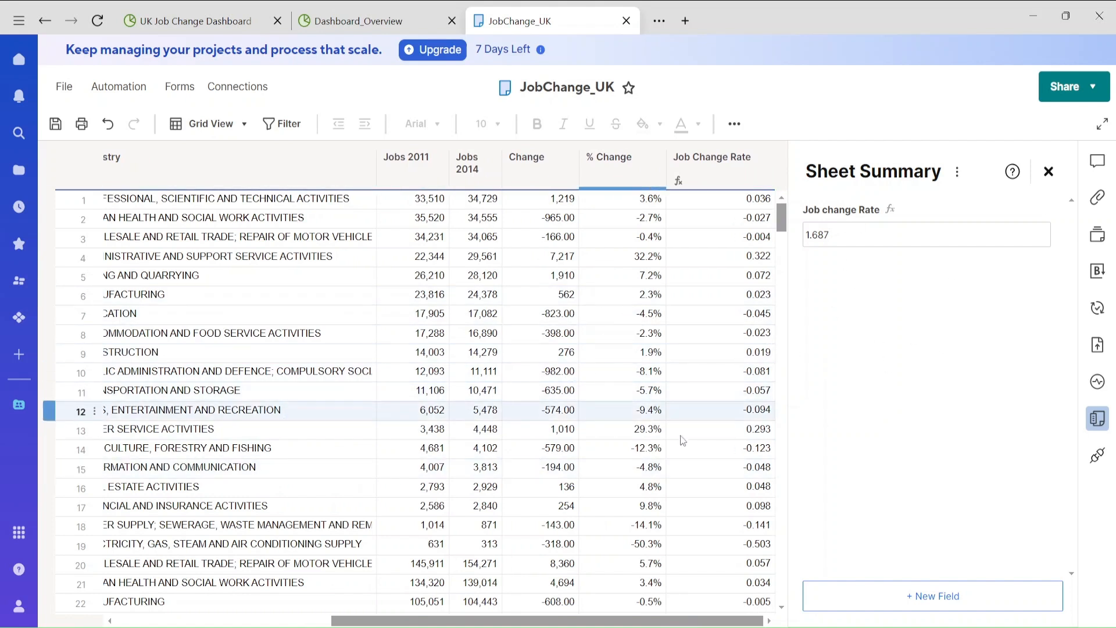
left_click(930, 599)
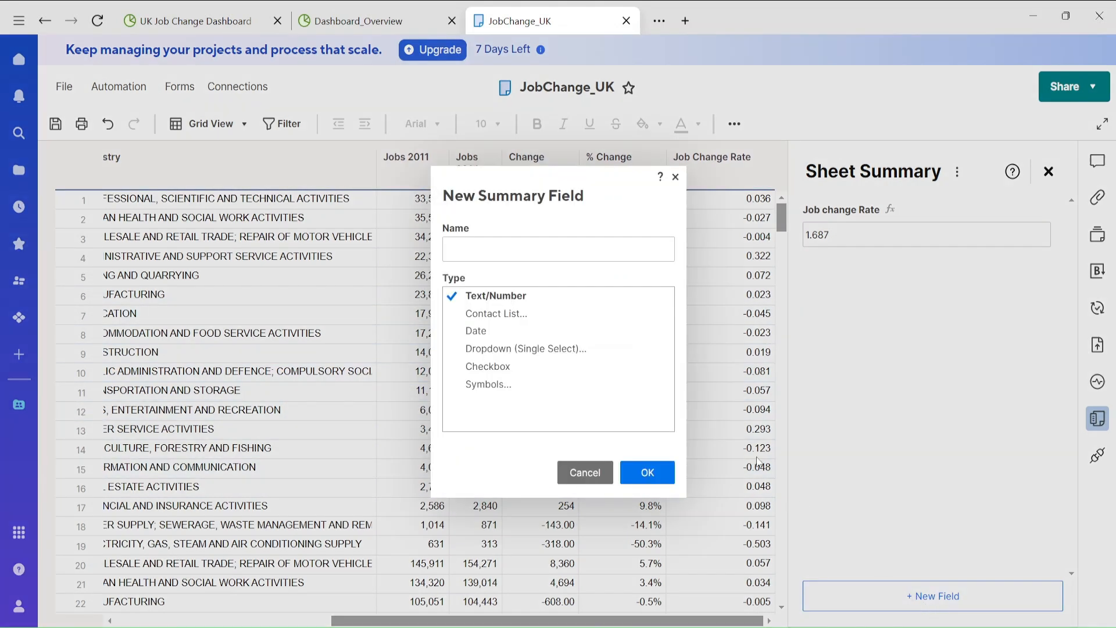
left_click(544, 248)
left_click(585, 472)
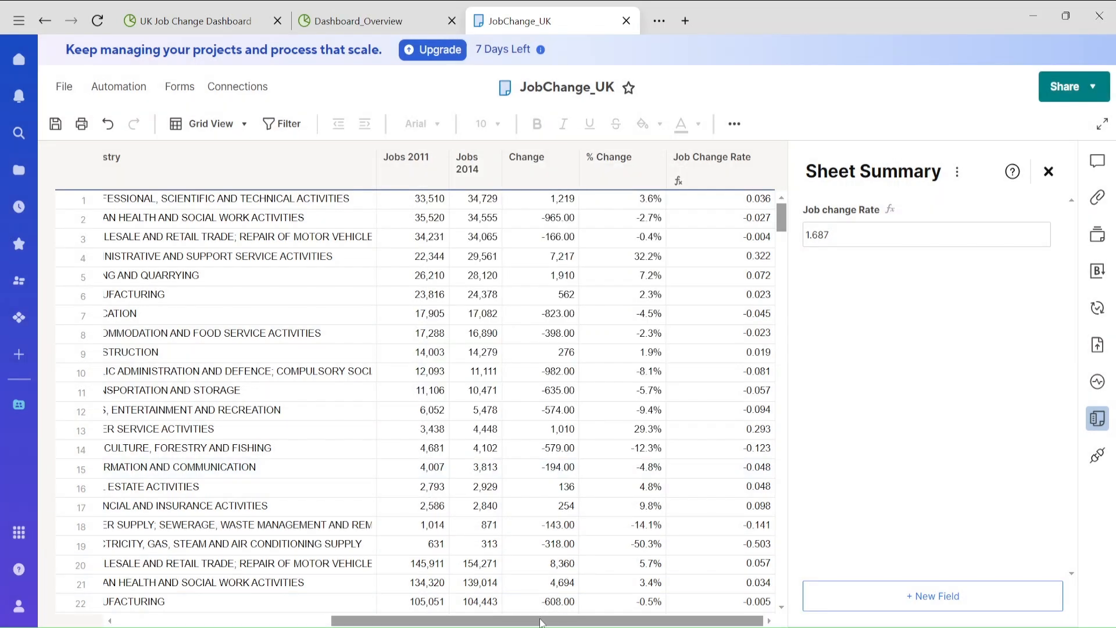
- Add a second Text/Number summary field named "Cities"
left_click_drag(544, 621, 318, 608)
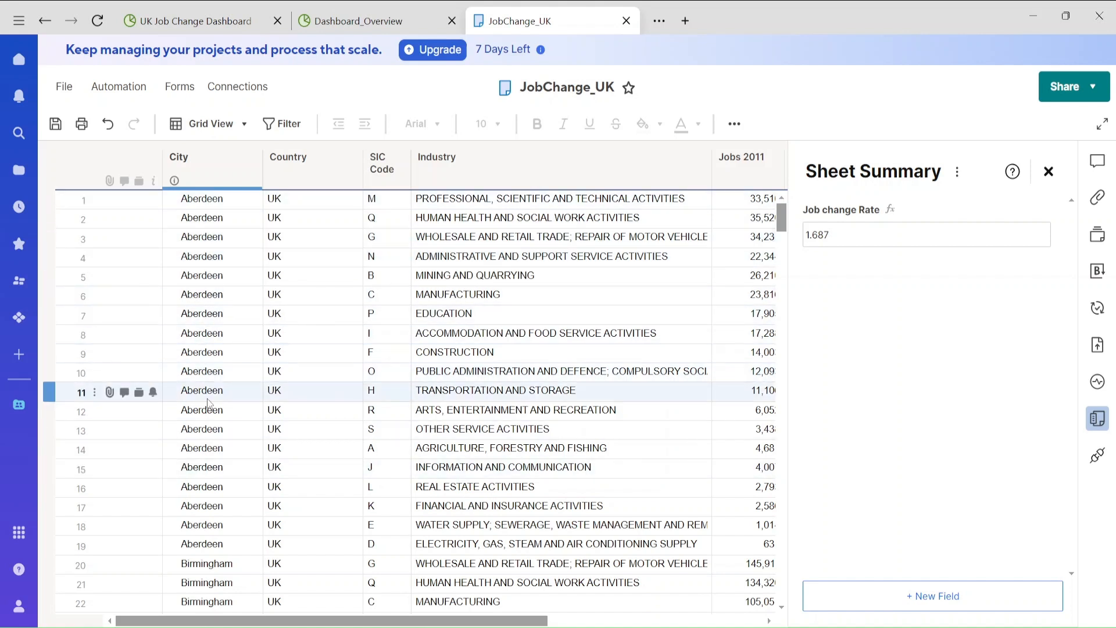
scroll(716, 595, "right", 10)
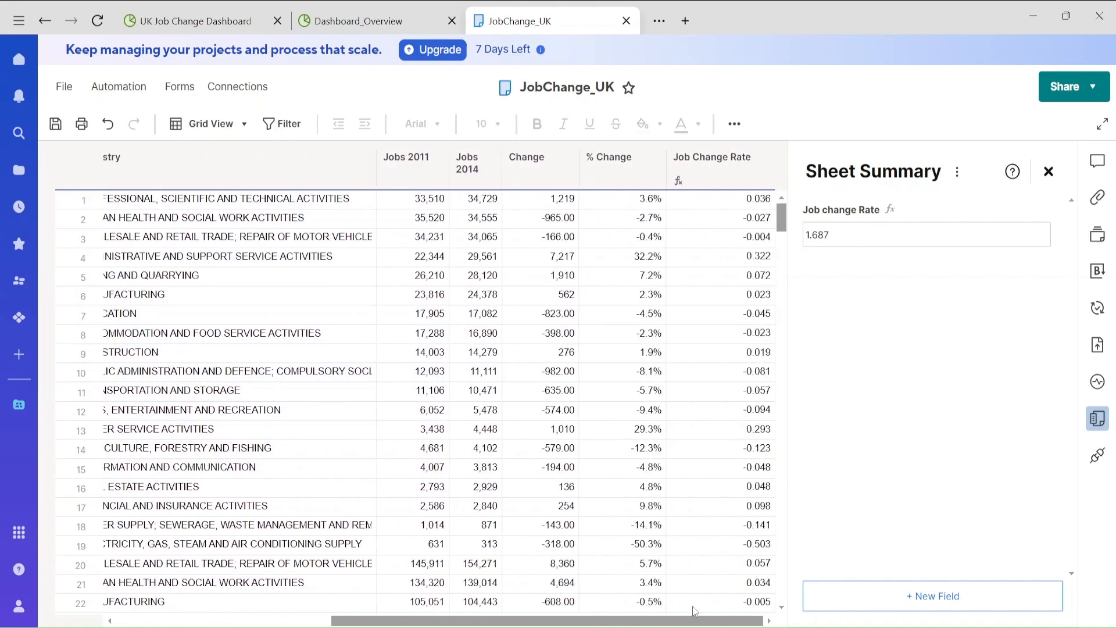
left_click(902, 589)
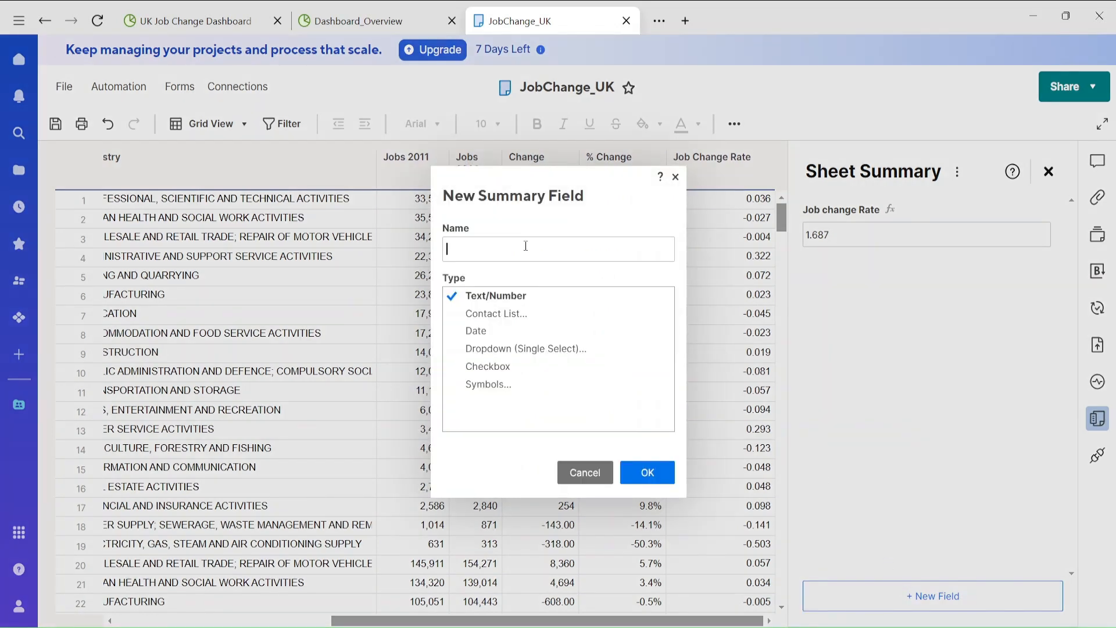
type("Cities")
key("Return")
- Enter the formula =count(DISTINCT(City:City)) in the Cities summary field
type("=")
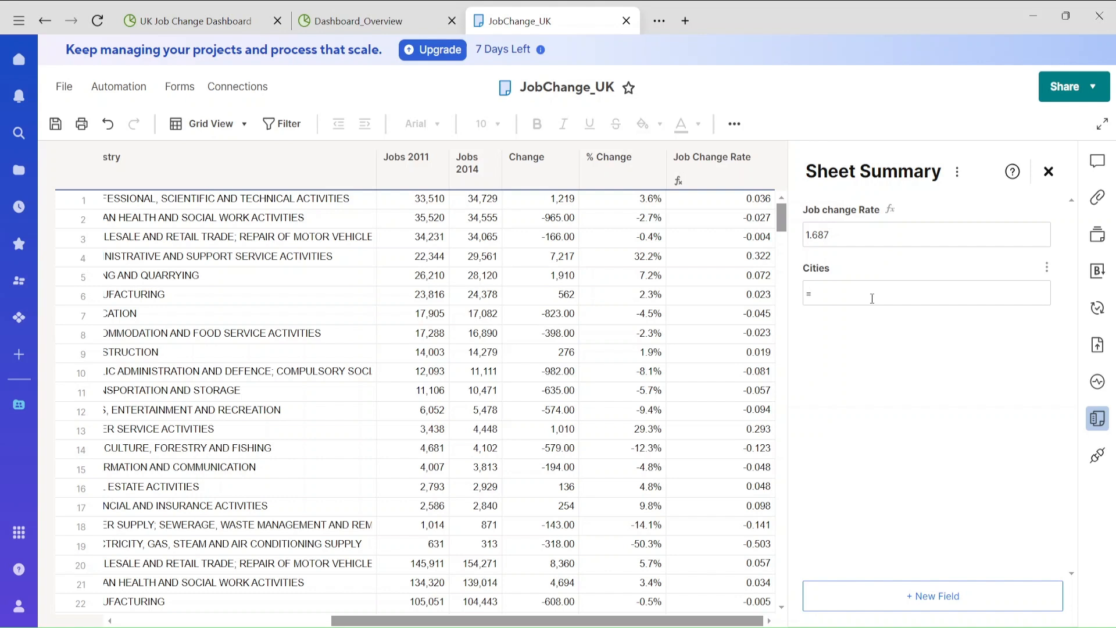
type("coun")
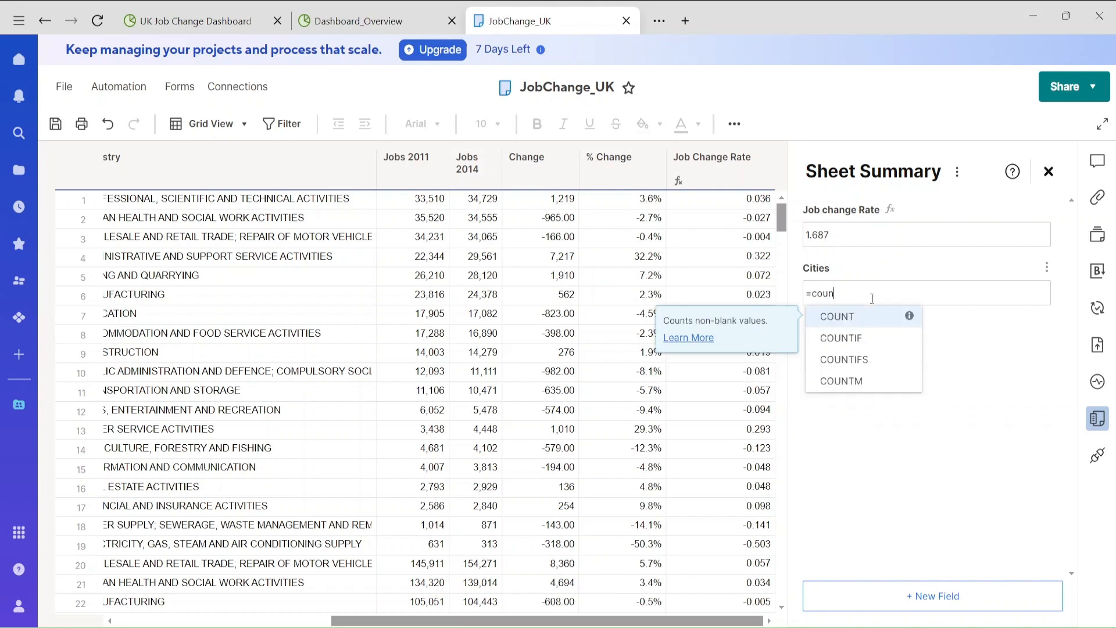
type("t(")
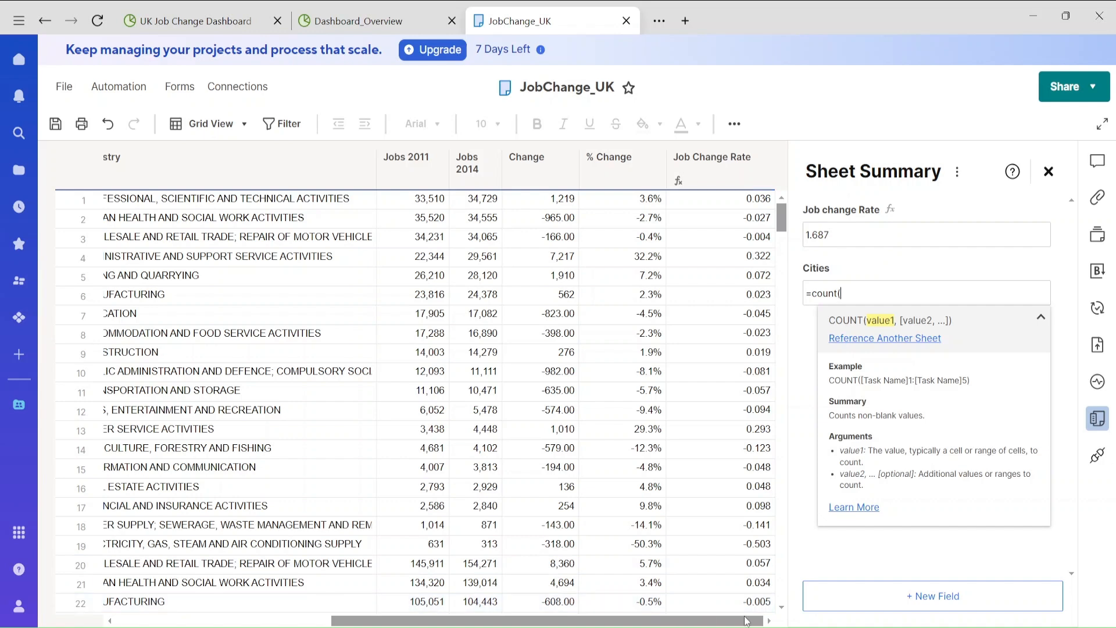
left_click_drag(746, 621, 532, 621)
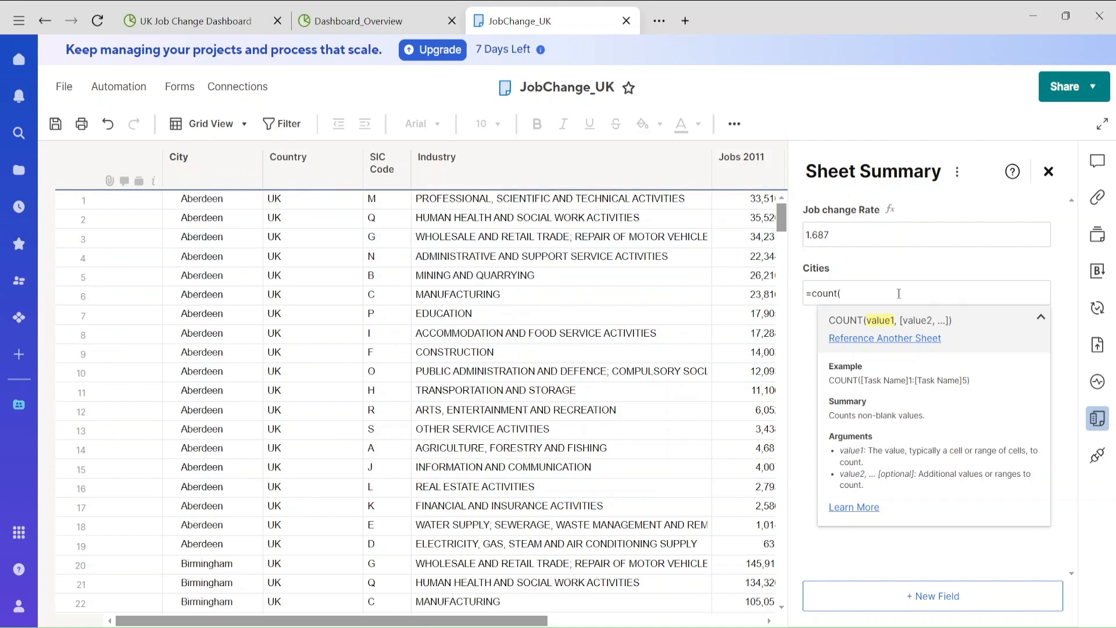
type("dist")
left_click(861, 321)
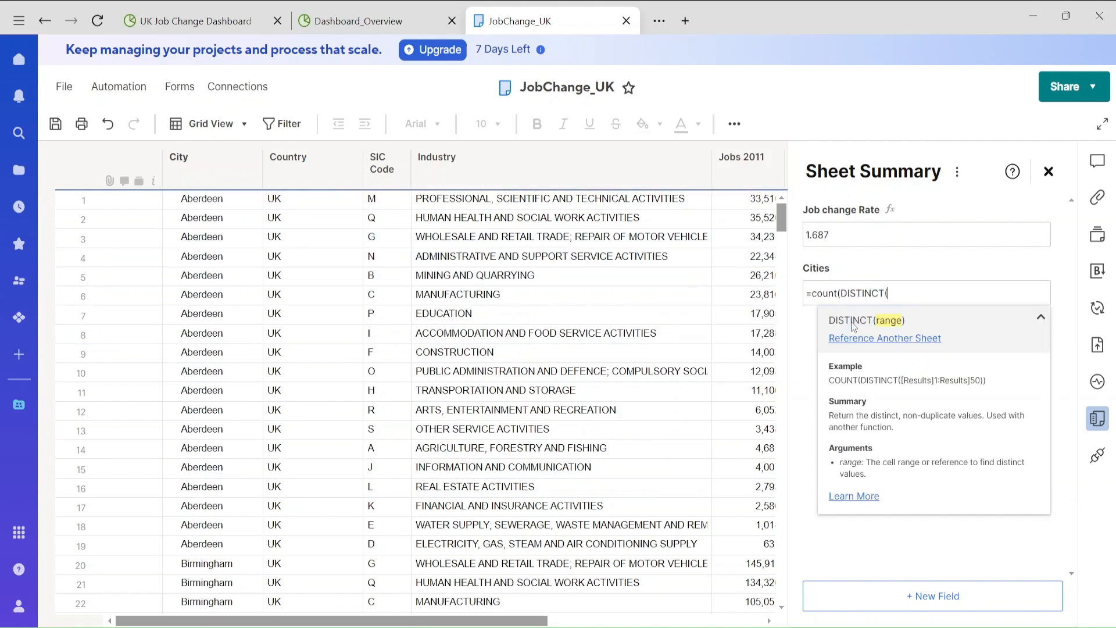
left_click(210, 199)
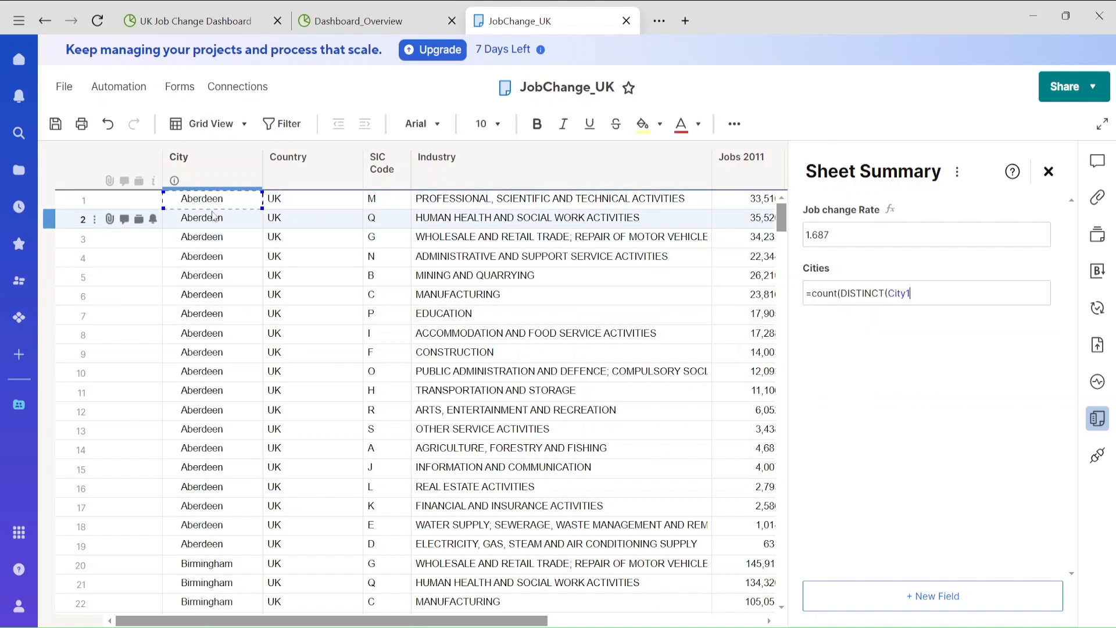
key("BackSpace")
type(":")
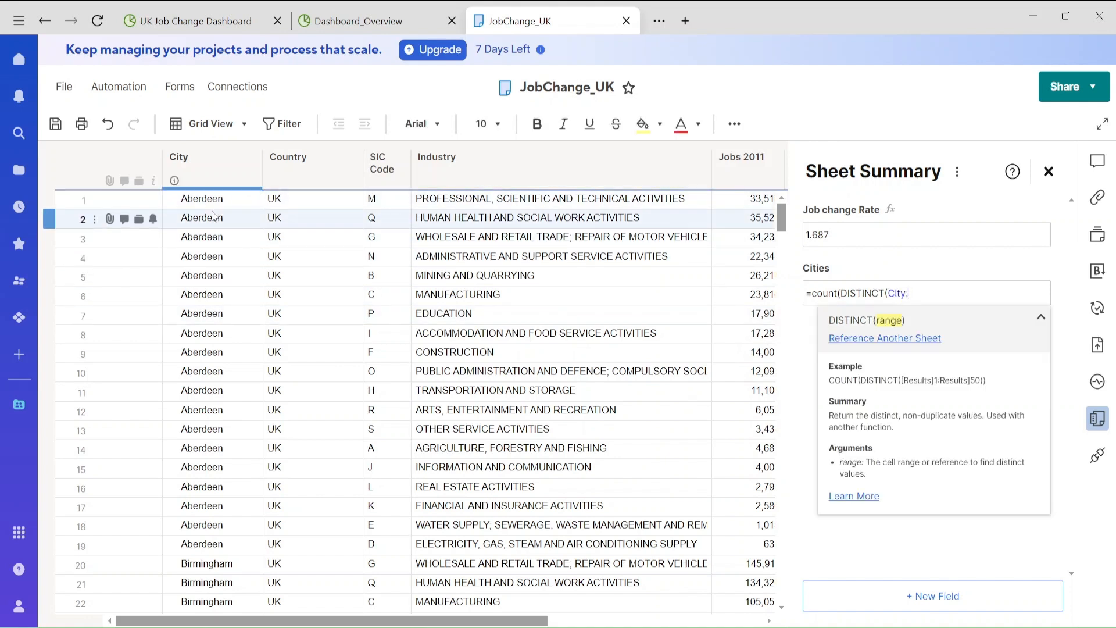
left_click(217, 356)
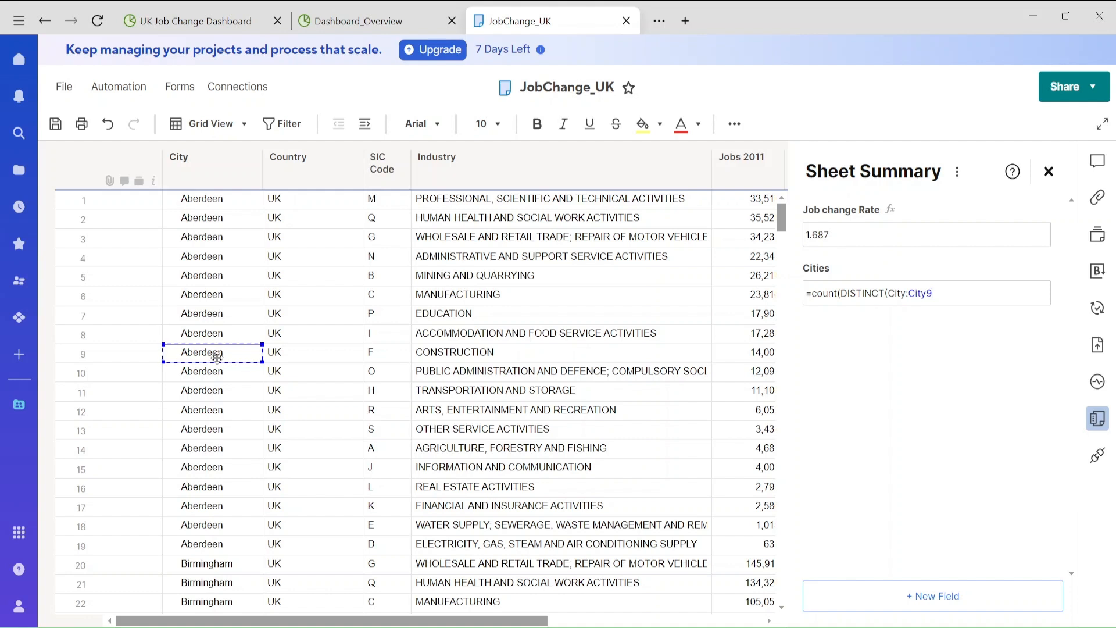
key("BackSpace")
type(")")
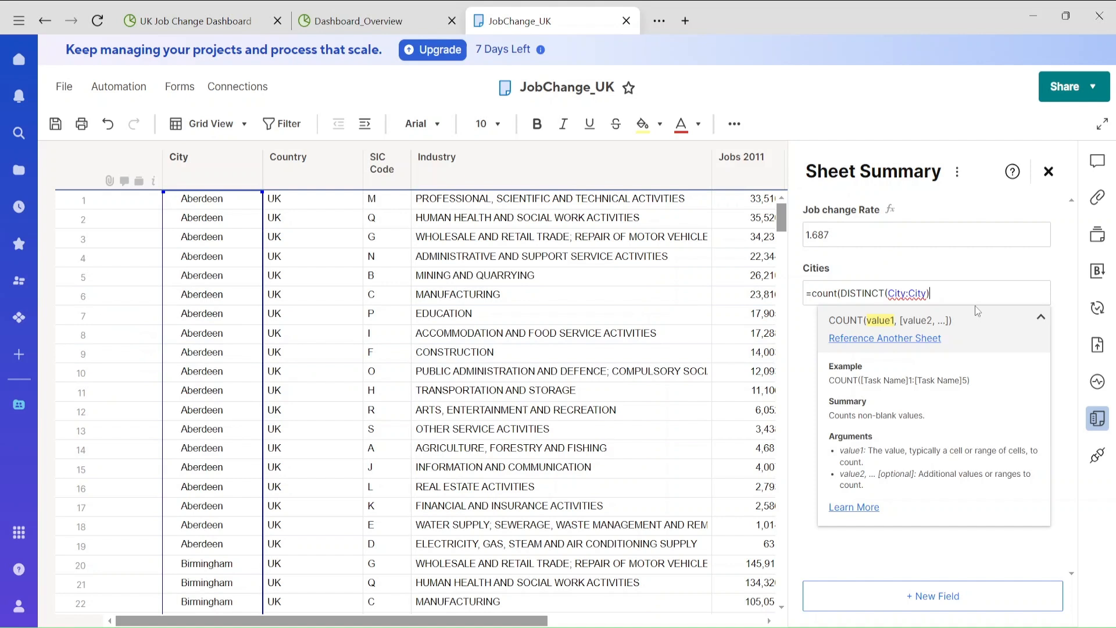
key("Return")
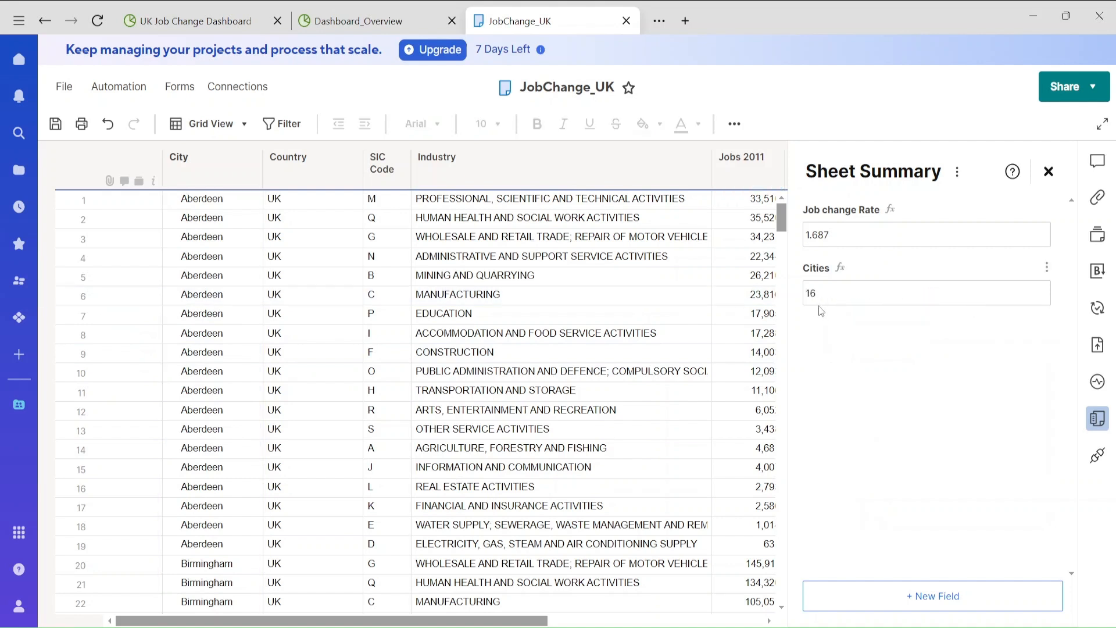
- Add a Text/Number summary field named "City_With max Job Change Rate" and give it the formula =max([Job Change Rate]:[Job Change Rate])
left_click(960, 592)
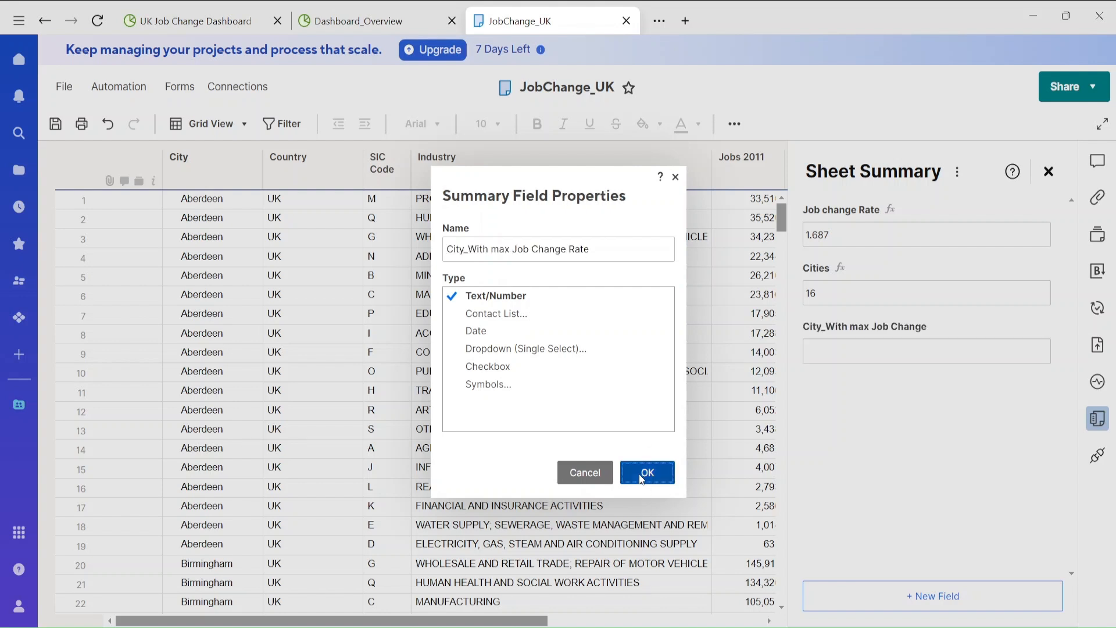
left_click(648, 473)
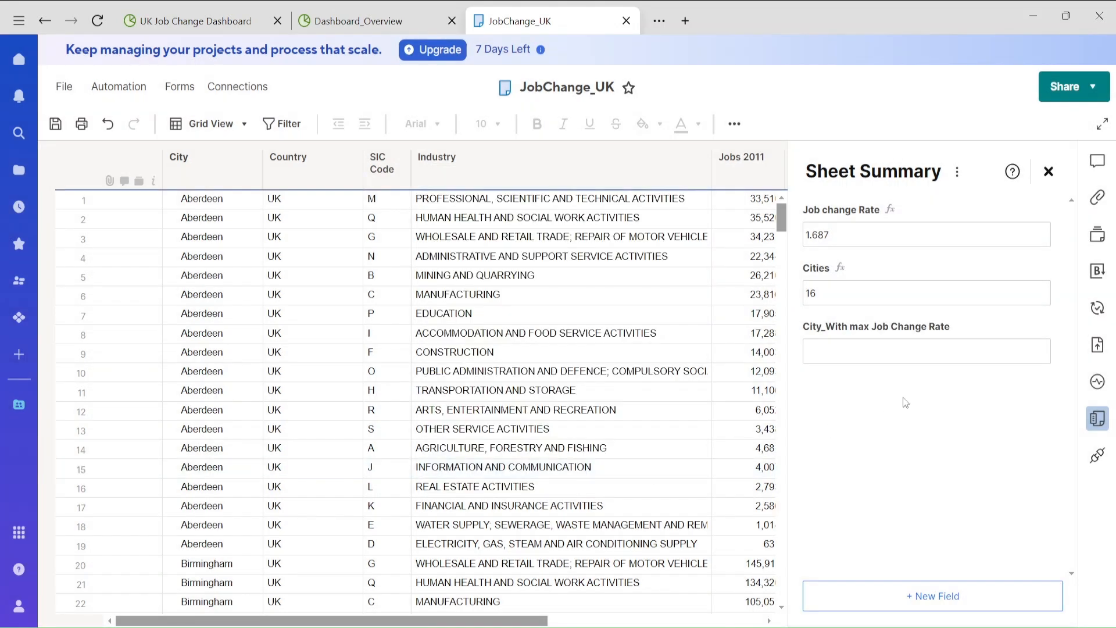
left_click(881, 355)
type("m")
type("max(")
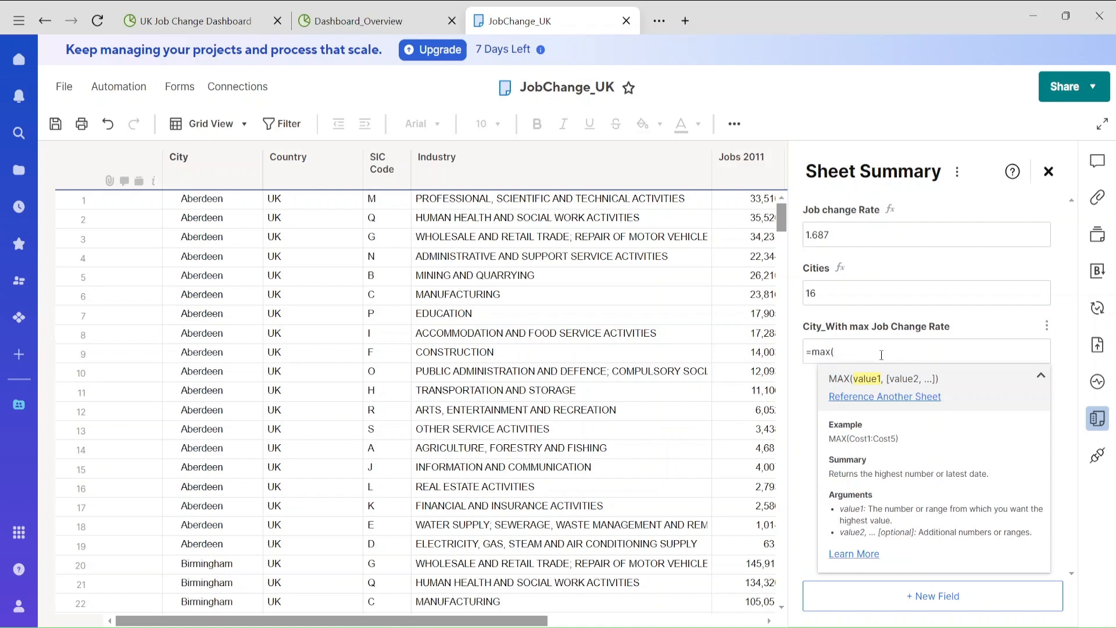
left_click_drag(545, 620, 760, 621)
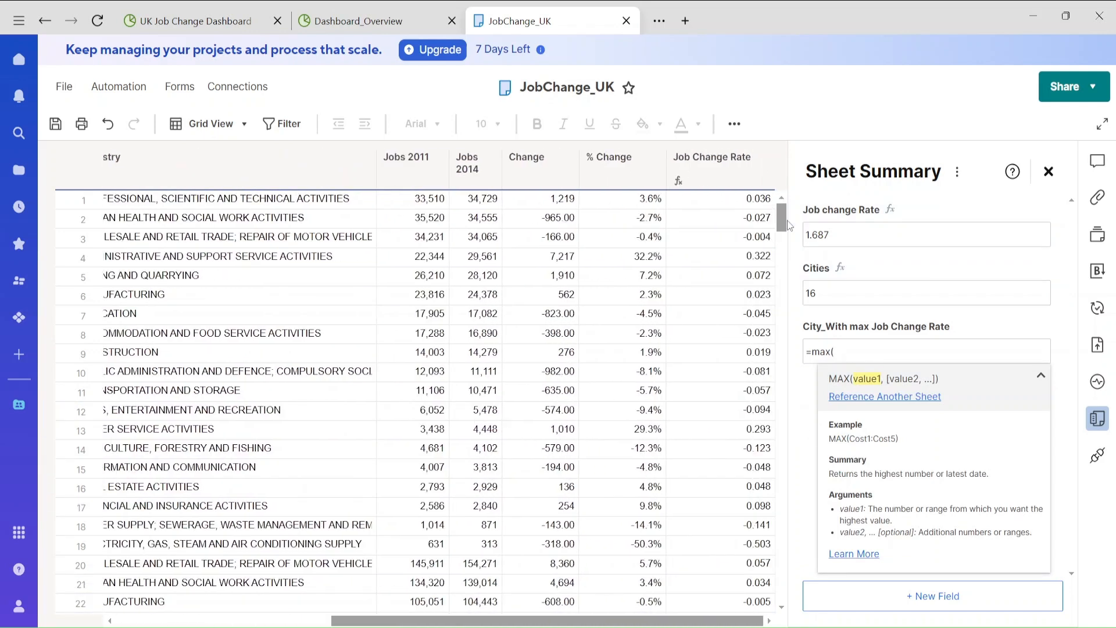
left_click(746, 203)
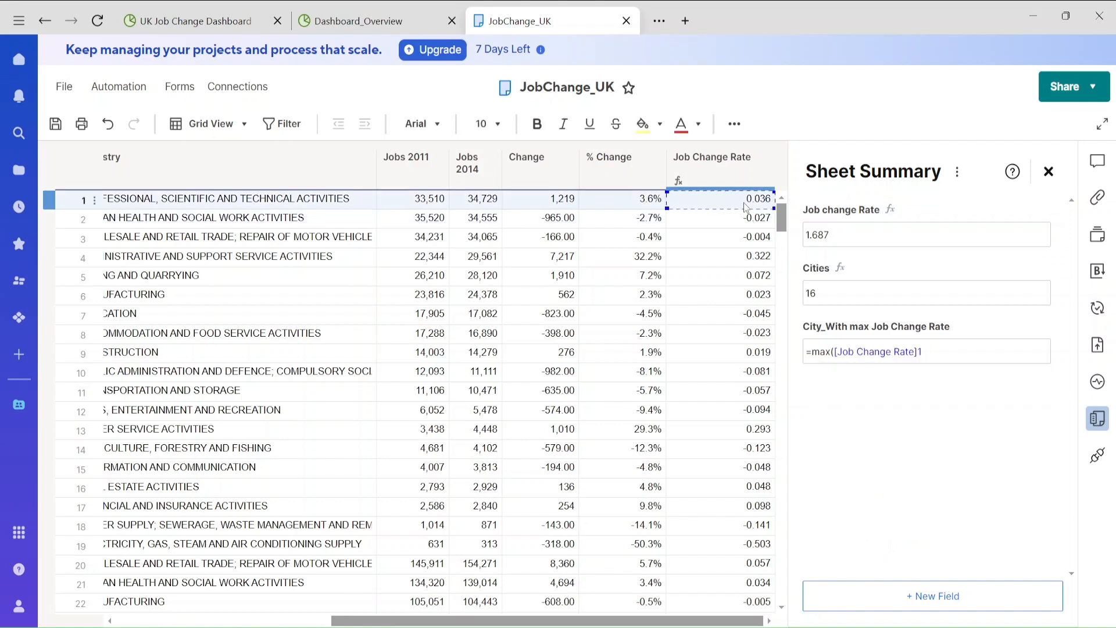
key("BackSpace")
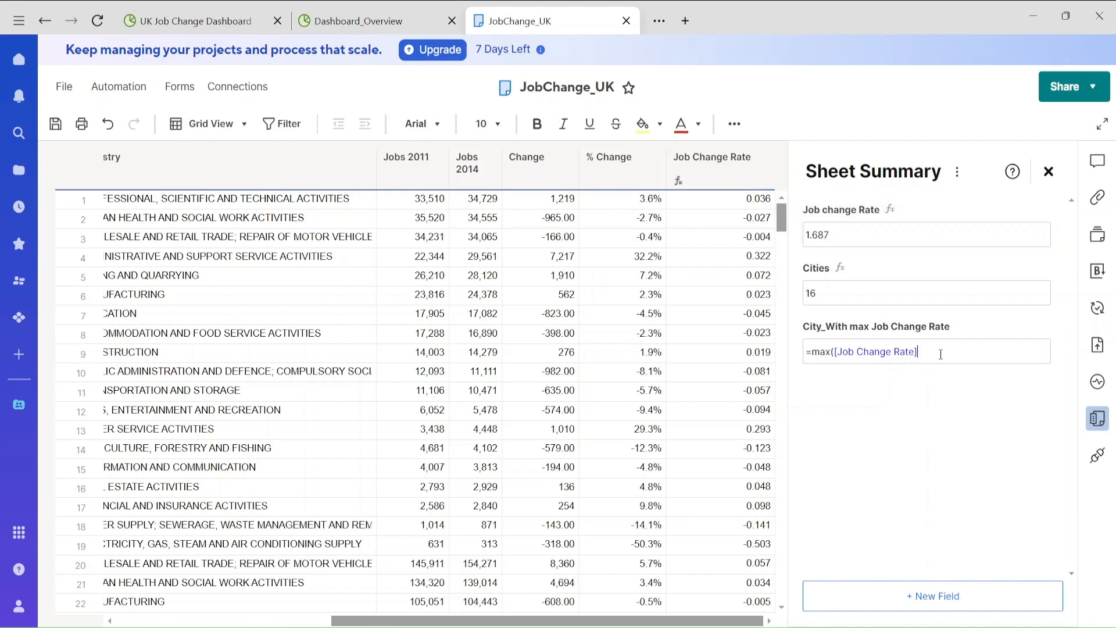
left_click(748, 456)
key("BackSpace")
key("BackSpace")
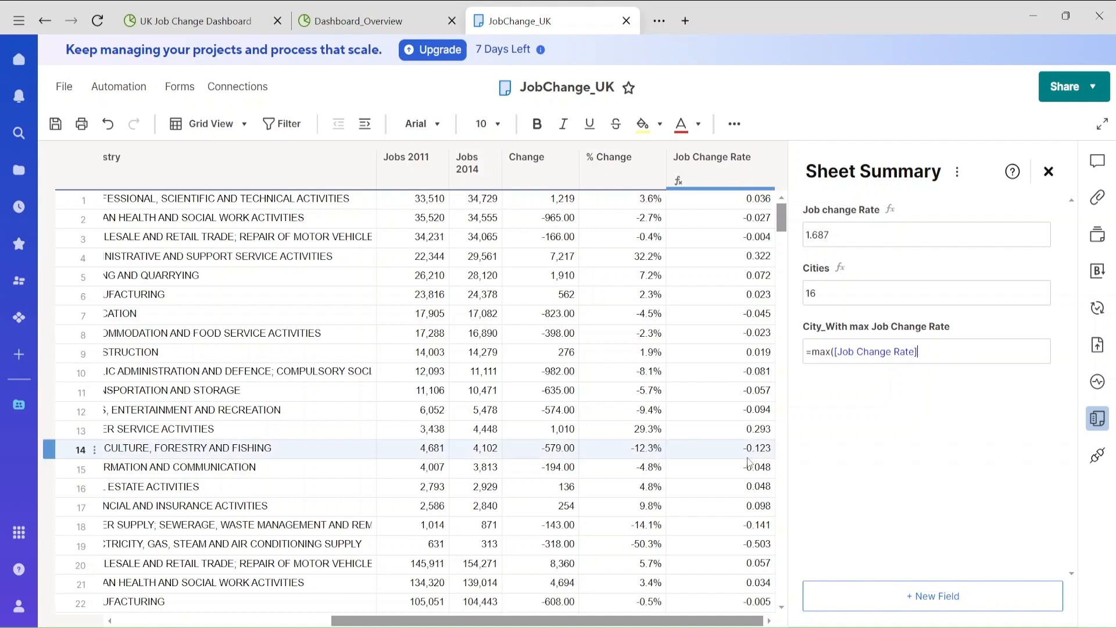
type(":")
left_click(738, 347)
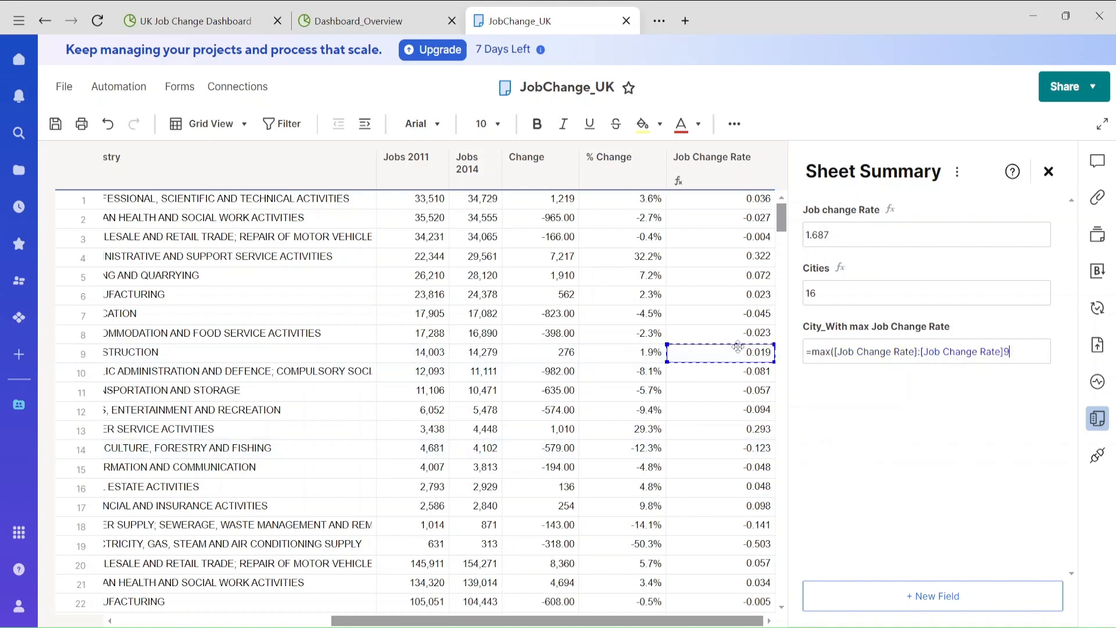
key("BackSpace")
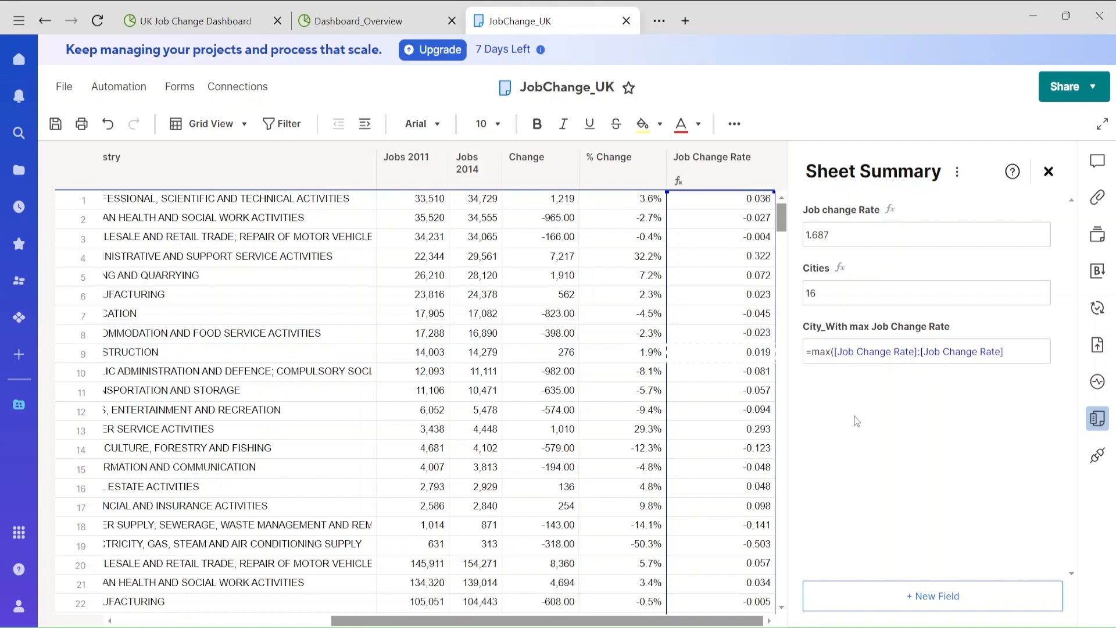
key("Return")
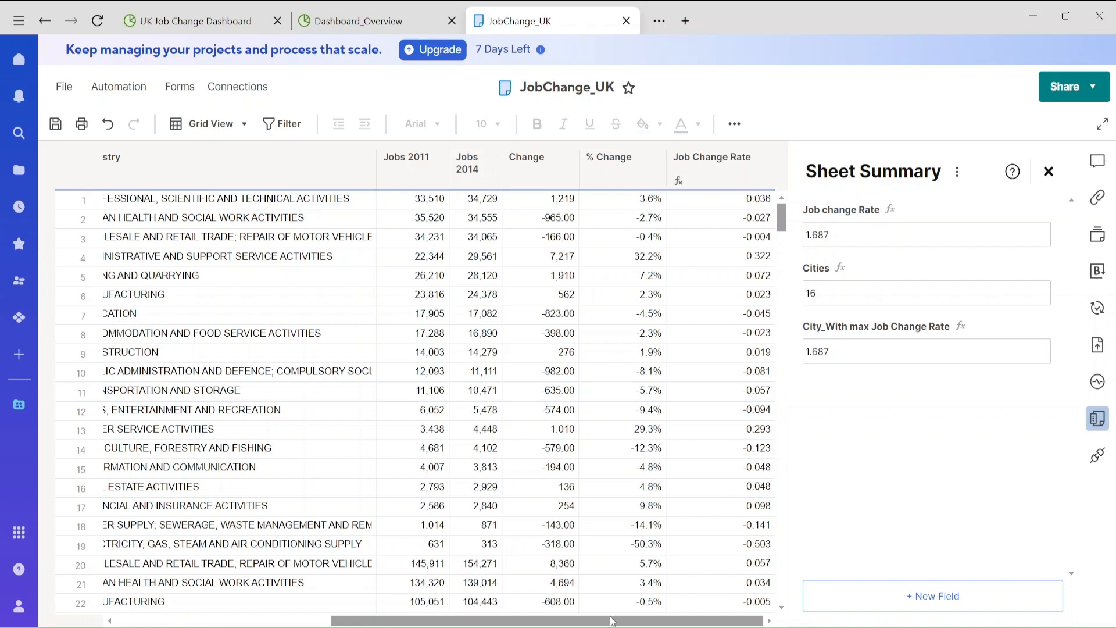
- Wrap the MAX formula of the City_With max Job Change Rate field in a MATCH function that searches the range [Job Change Rate]:[Job Change Rate]
left_click_drag(611, 621, 418, 621)
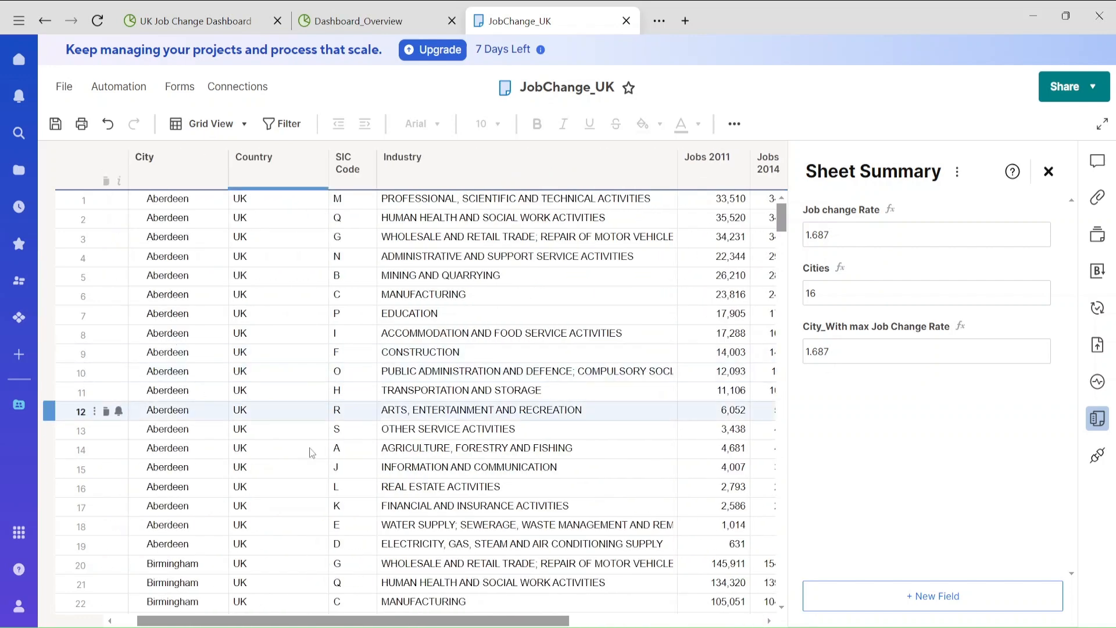
left_click_drag(505, 621, 700, 621)
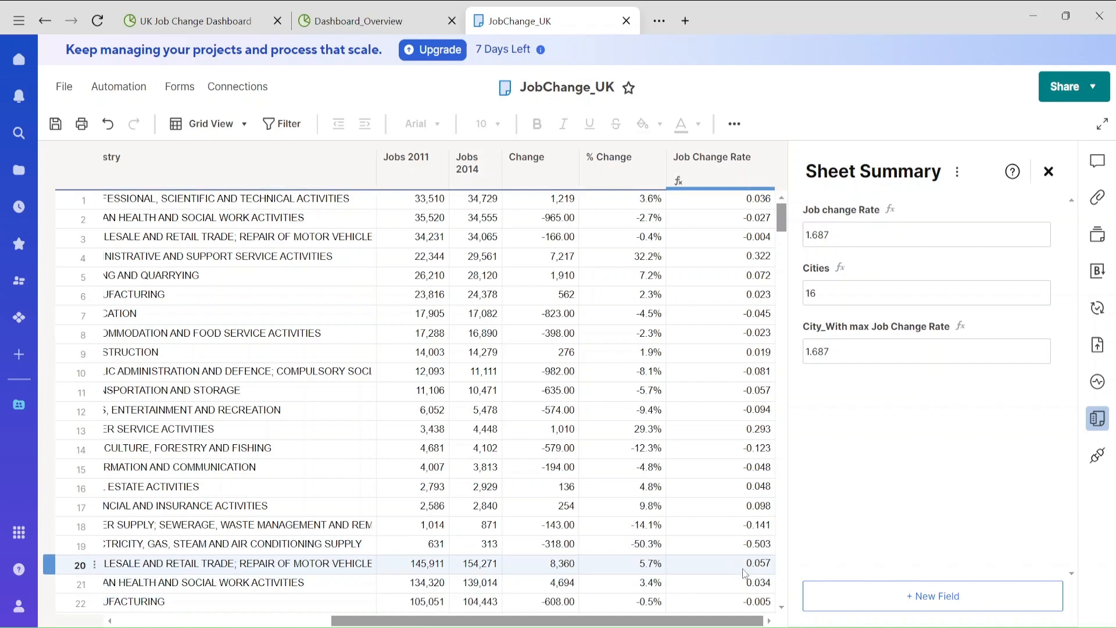
scroll(407, 401, "left", 5)
left_click_drag(346, 621, 309, 621)
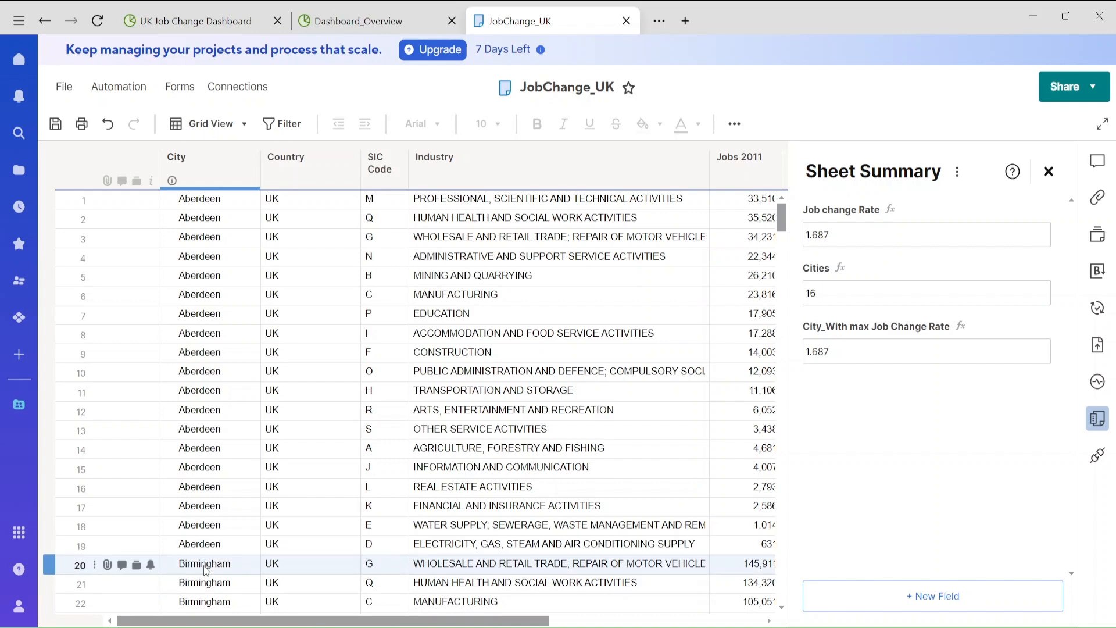
scroll(407, 401, "right", 5)
left_click(813, 352)
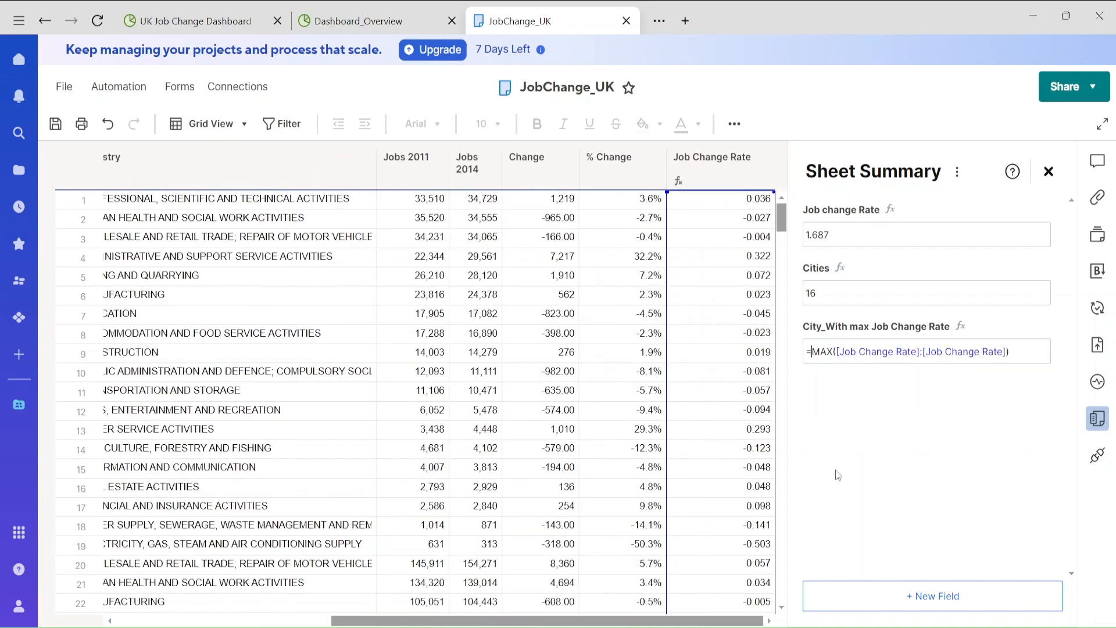
type("mat")
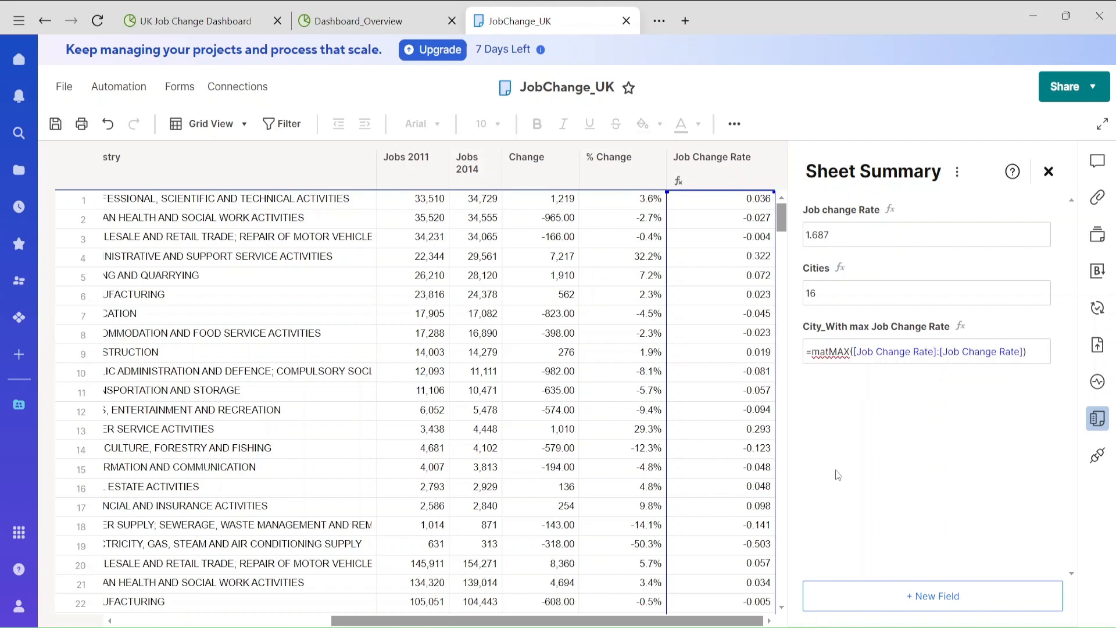
type("ch(")
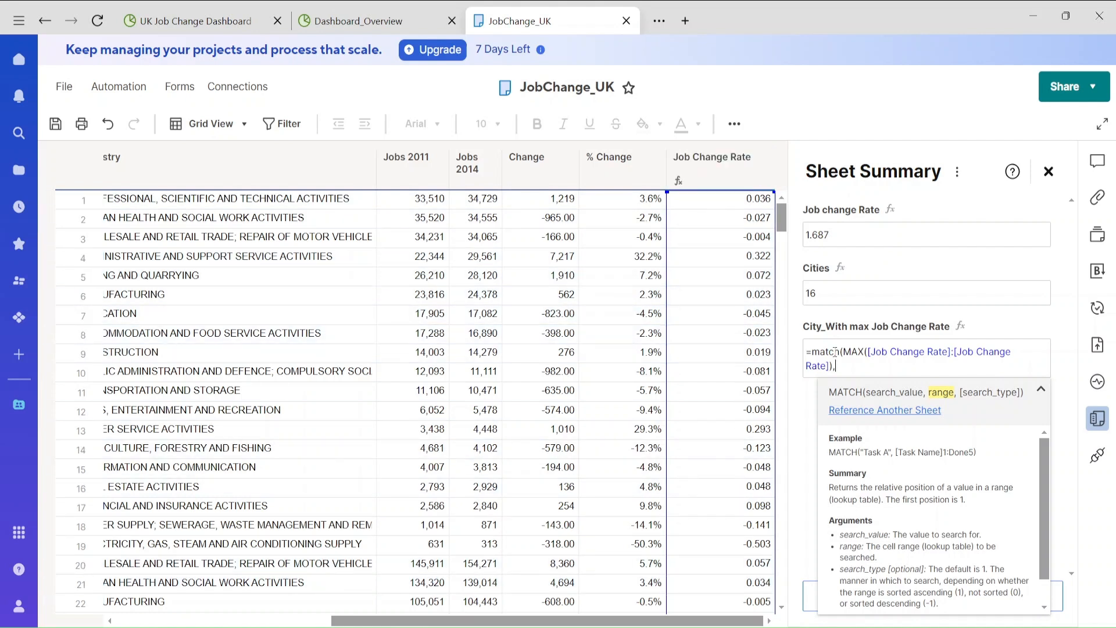
left_click(718, 276)
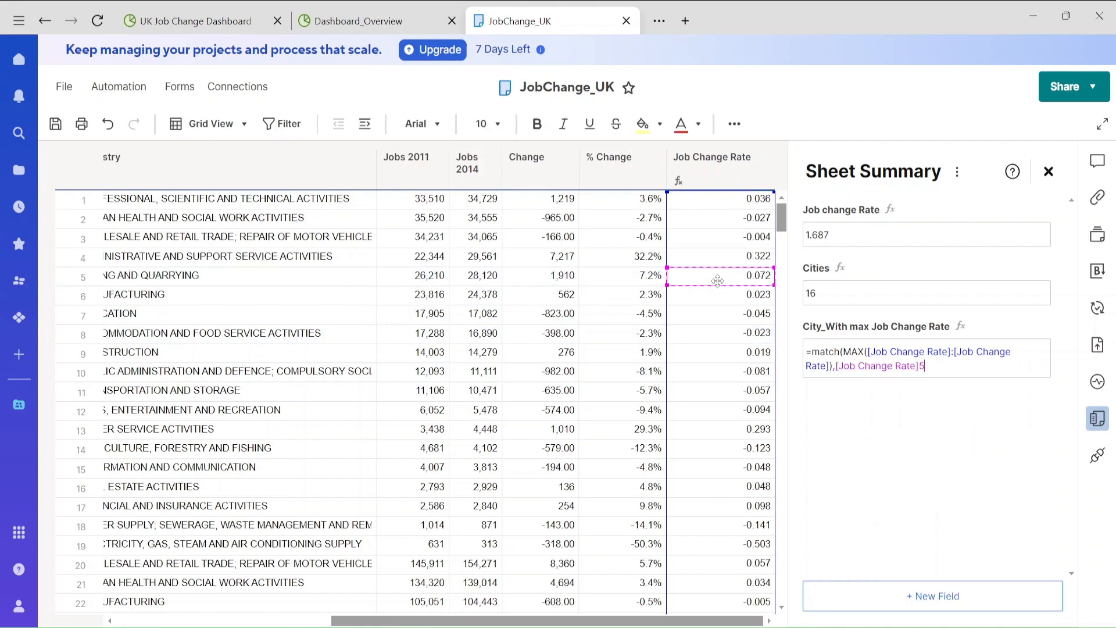
key("BackSpace")
type(":")
left_click(733, 490)
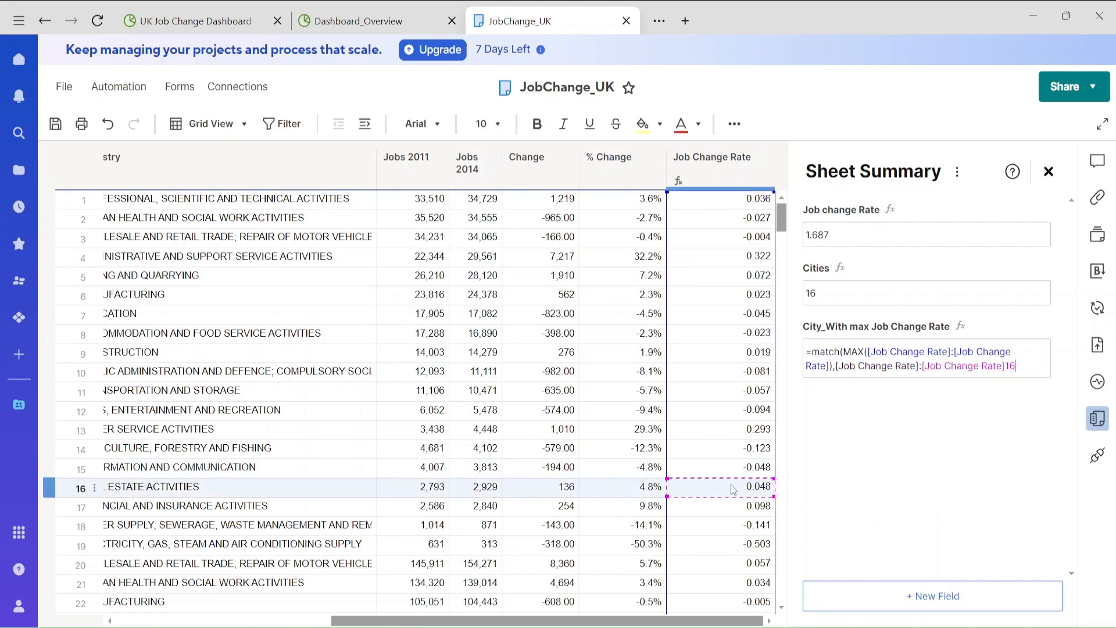
key("BackSpace")
key("BackSpace")
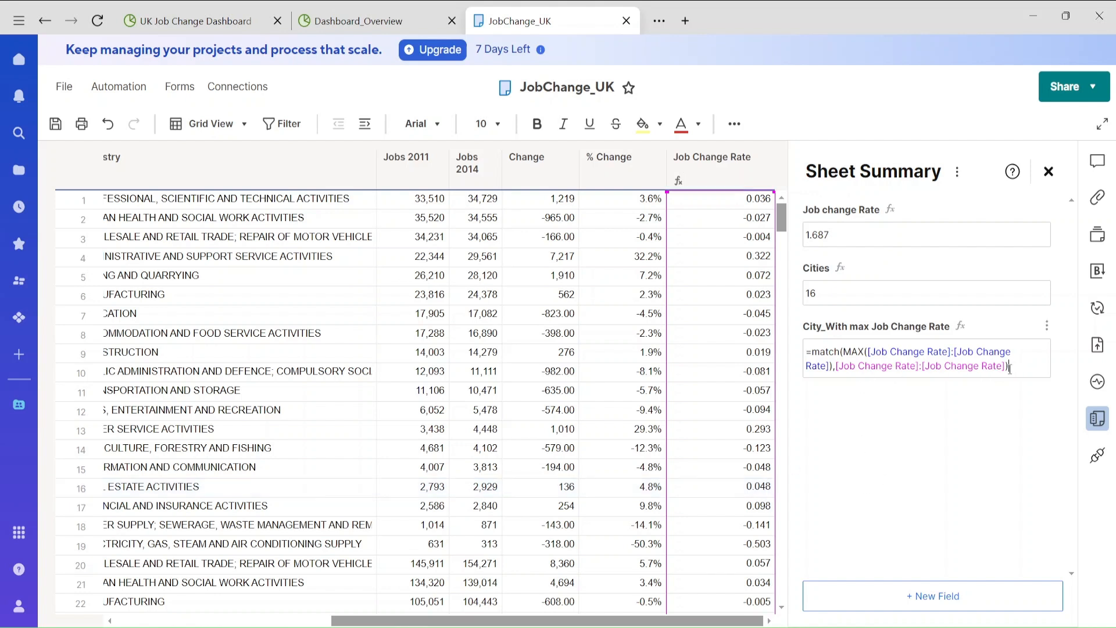
key("Return")
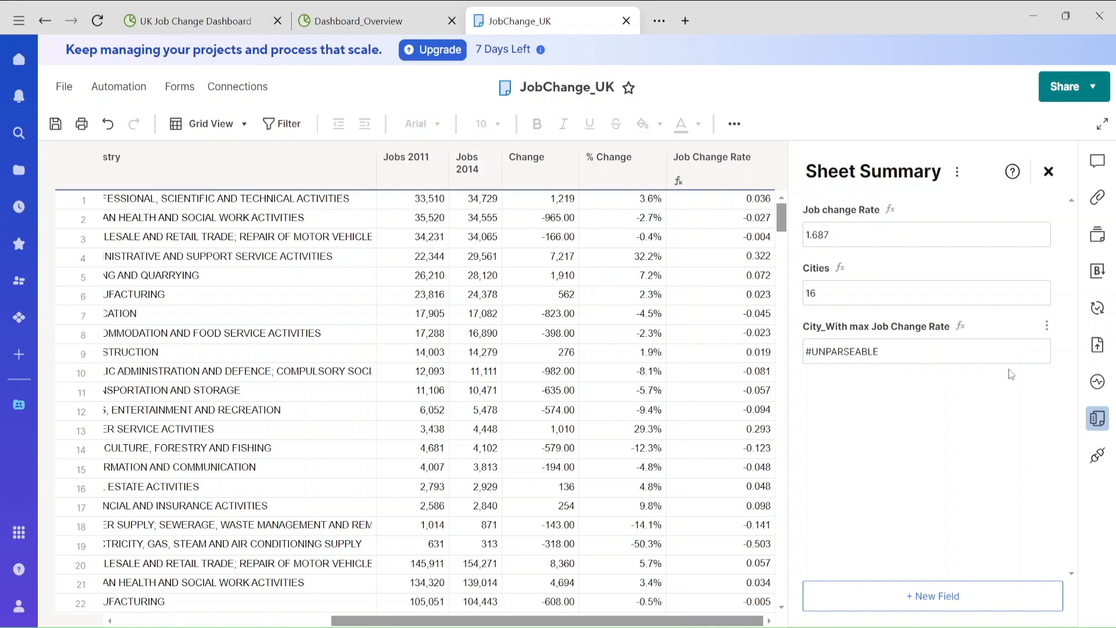
- Remove the extra closing parenthesis at the end of the MATCH formula in the City_With max Job Change Rate field
left_click(886, 356)
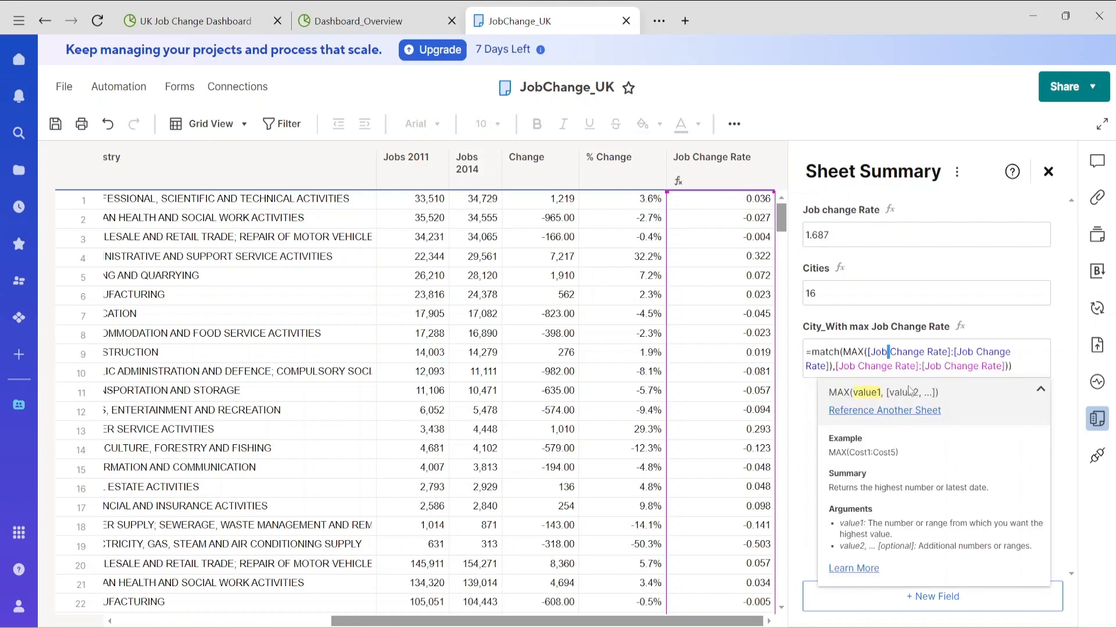
left_click(844, 352)
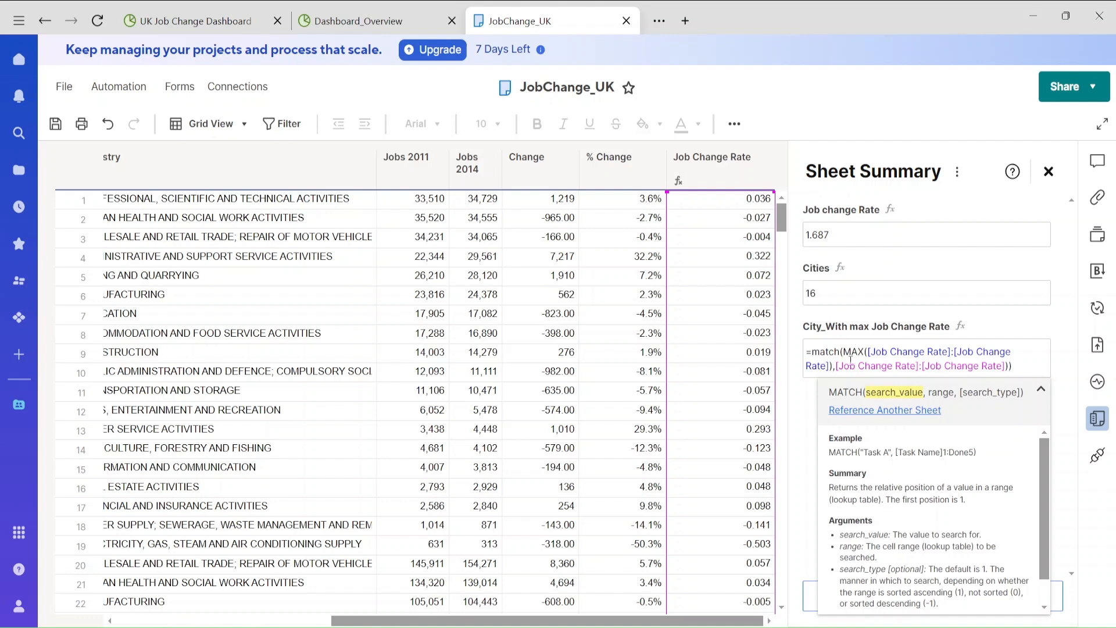
left_click(1020, 369)
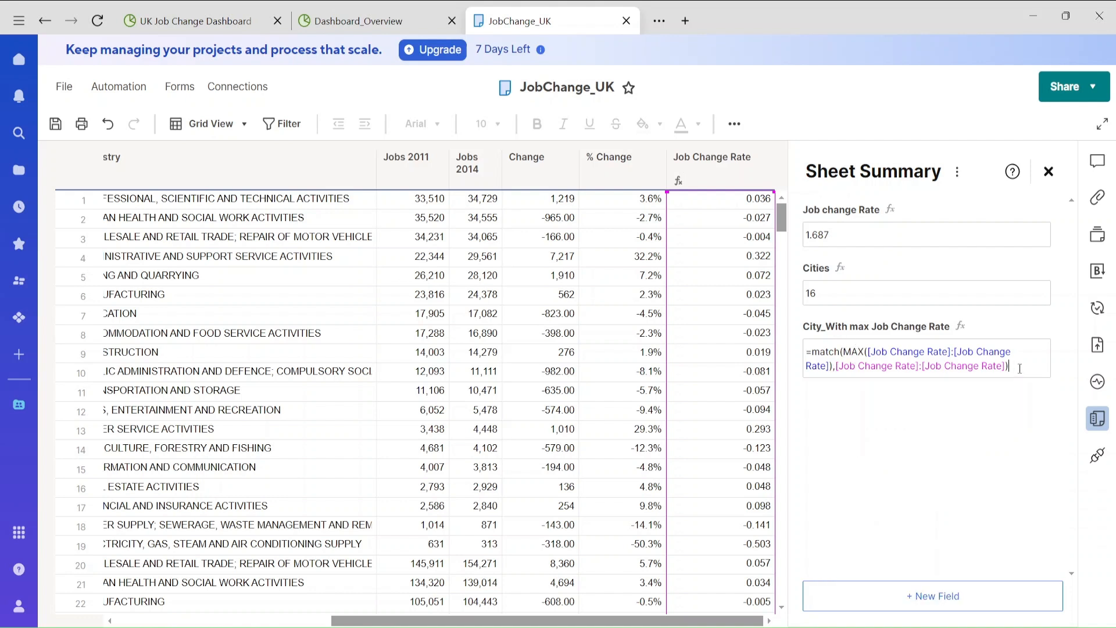
key("Return")
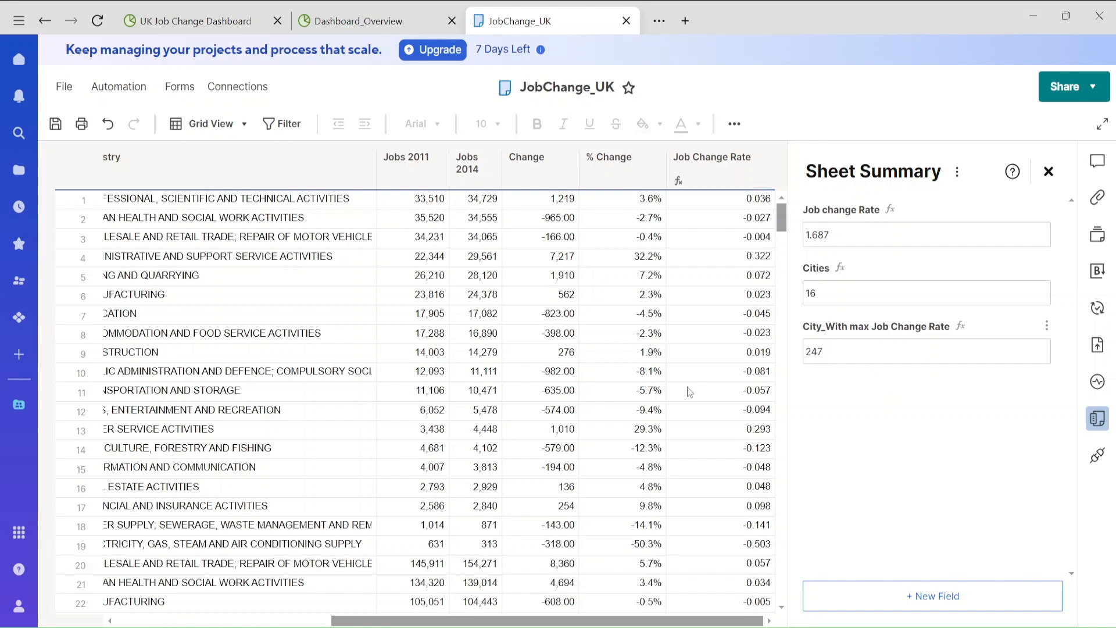
left_click_drag(519, 621, 296, 621)
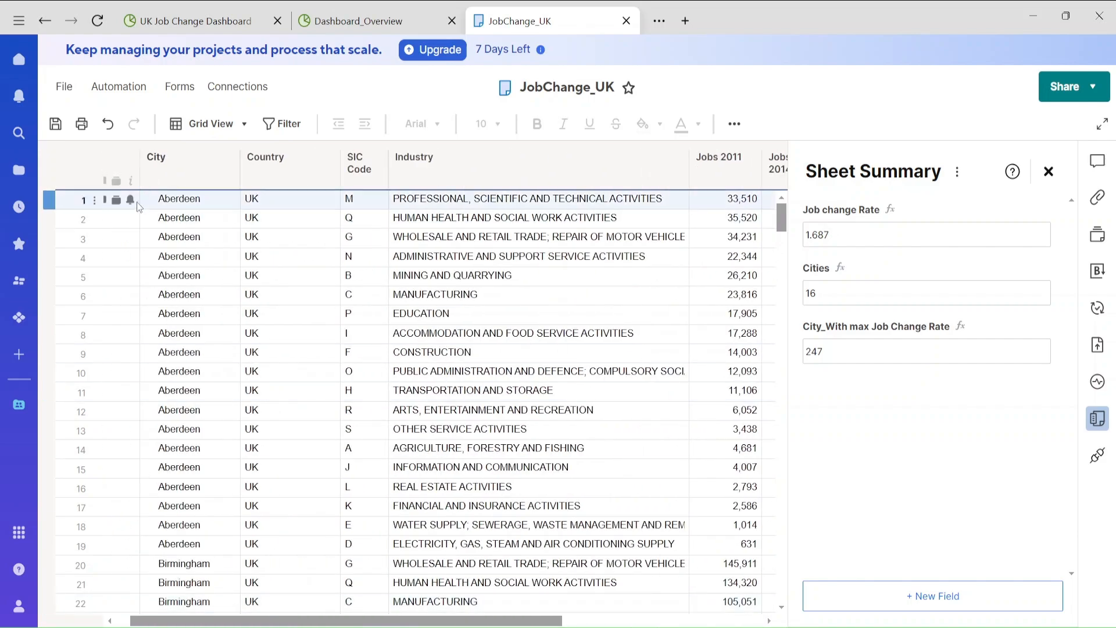
- Insert an opening INDEX function before MATCH in the City_With max Job Change Rate formula
left_click_drag(782, 220, 769, 505)
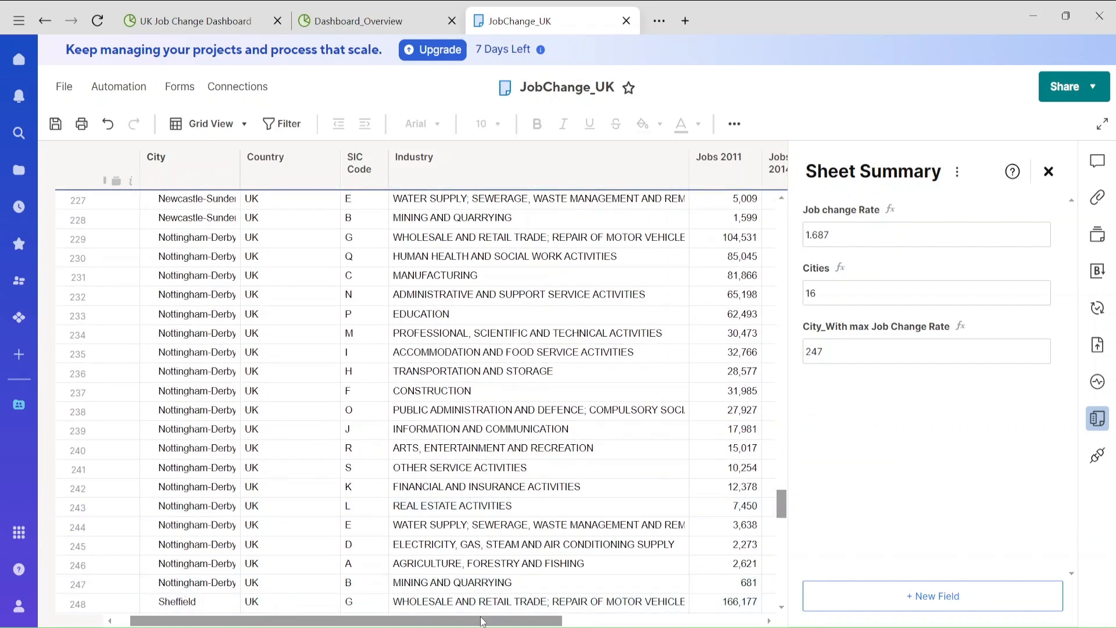
left_click_drag(481, 621, 682, 620)
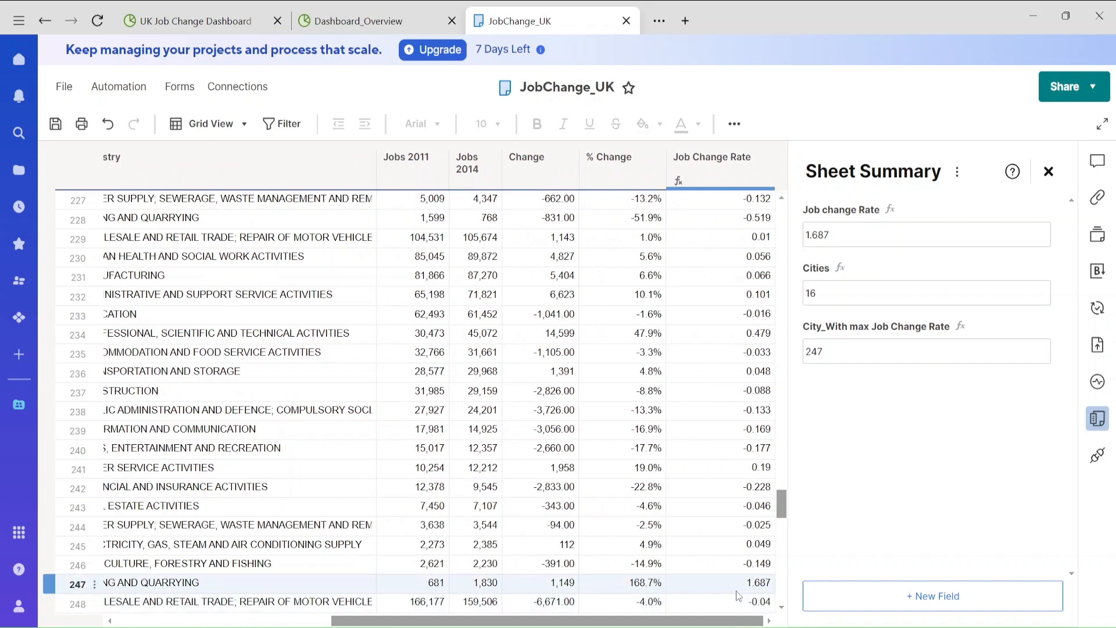
left_click_drag(675, 621, 460, 621)
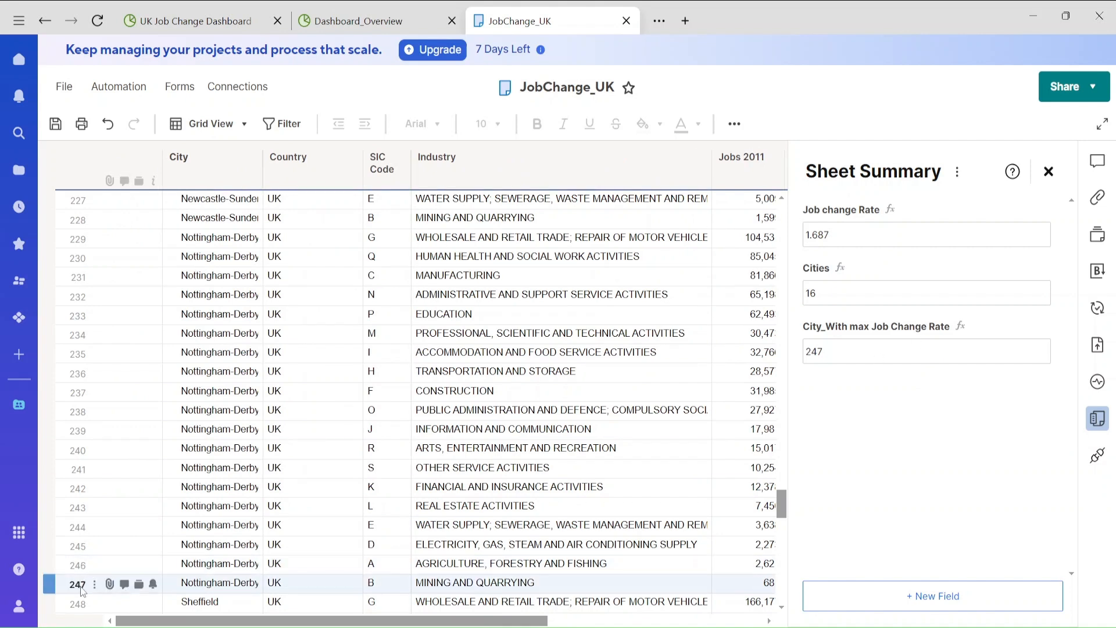
left_click(876, 356)
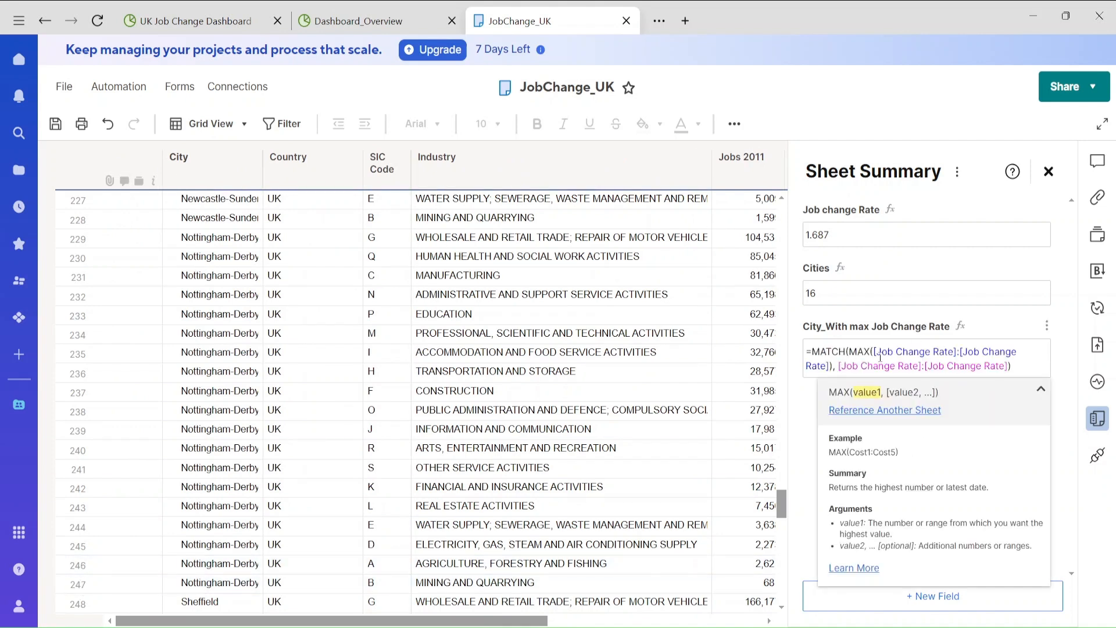
left_click(813, 350)
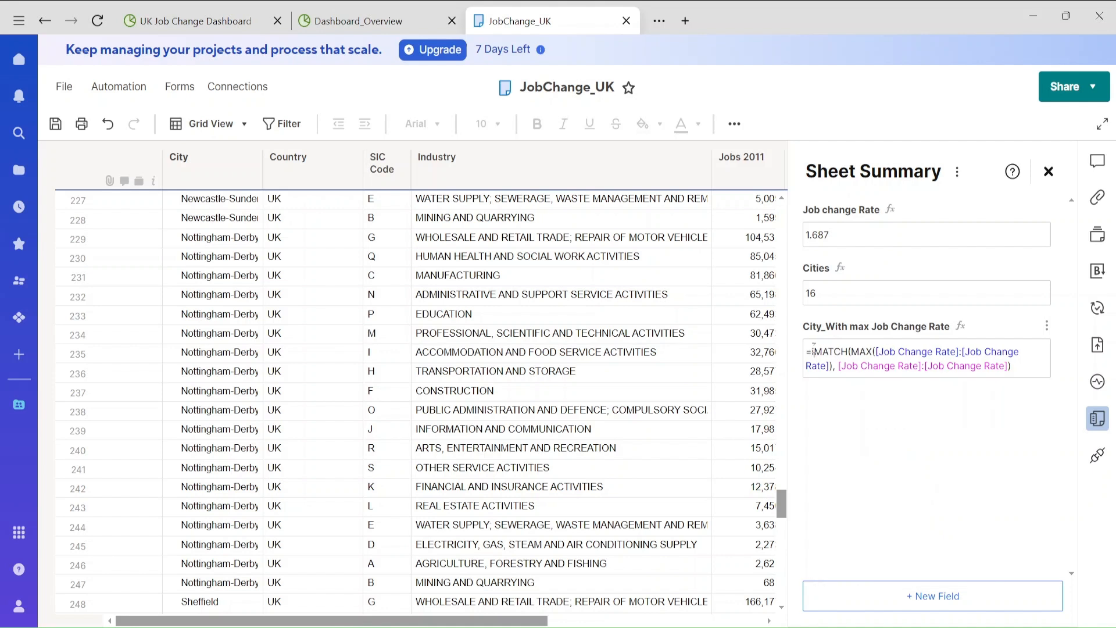
type("Index")
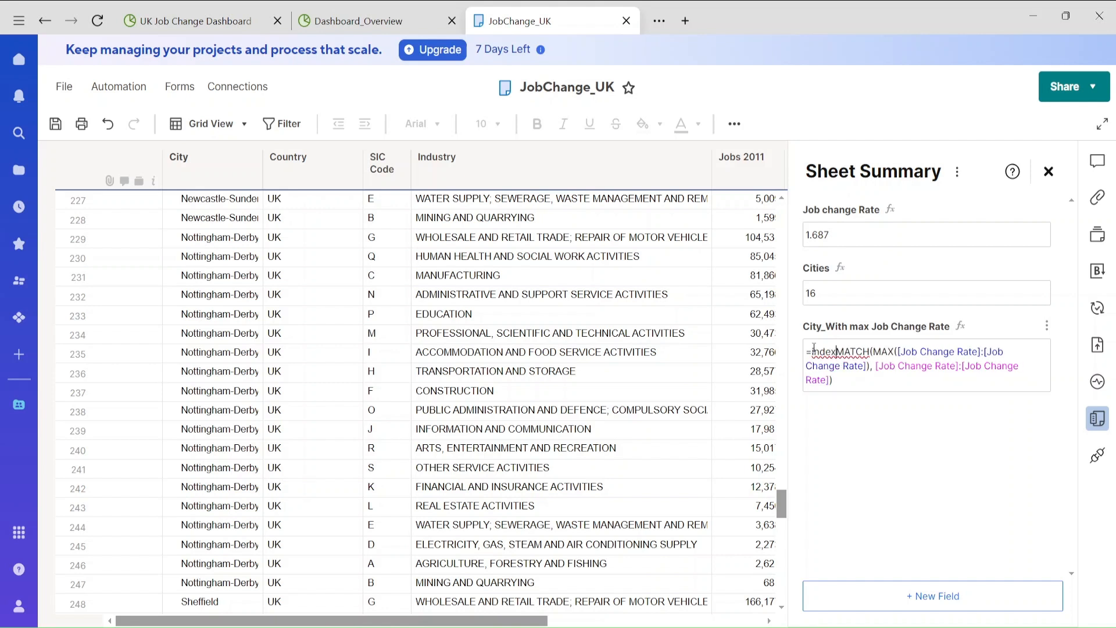
type("(")
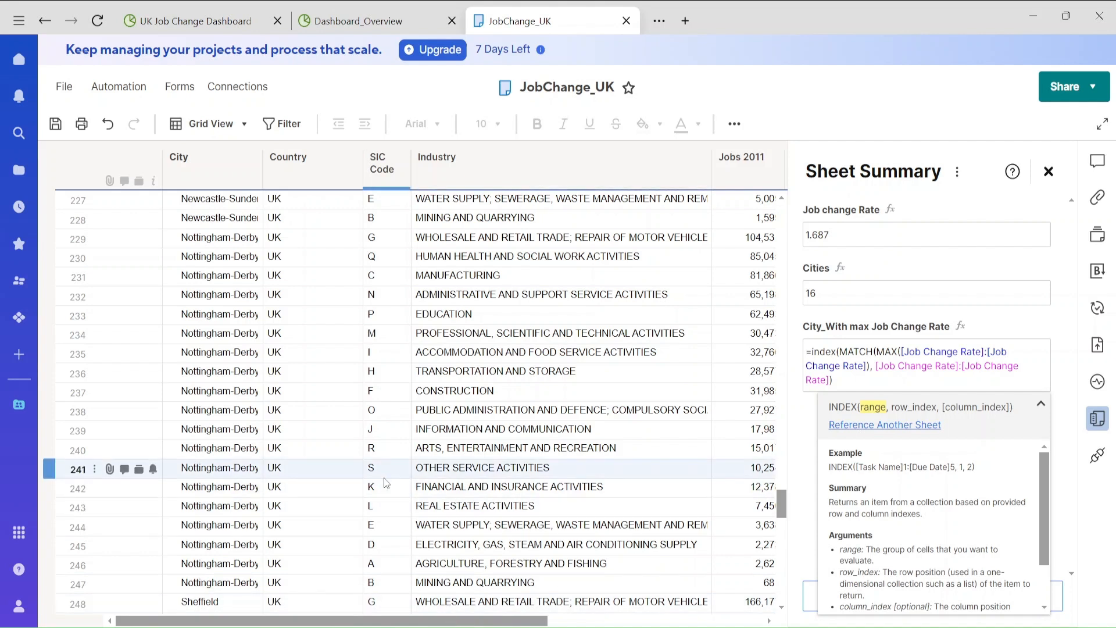
- Give the INDEX function the range City:City, separated from the MATCH part by a comma
left_click(215, 218)
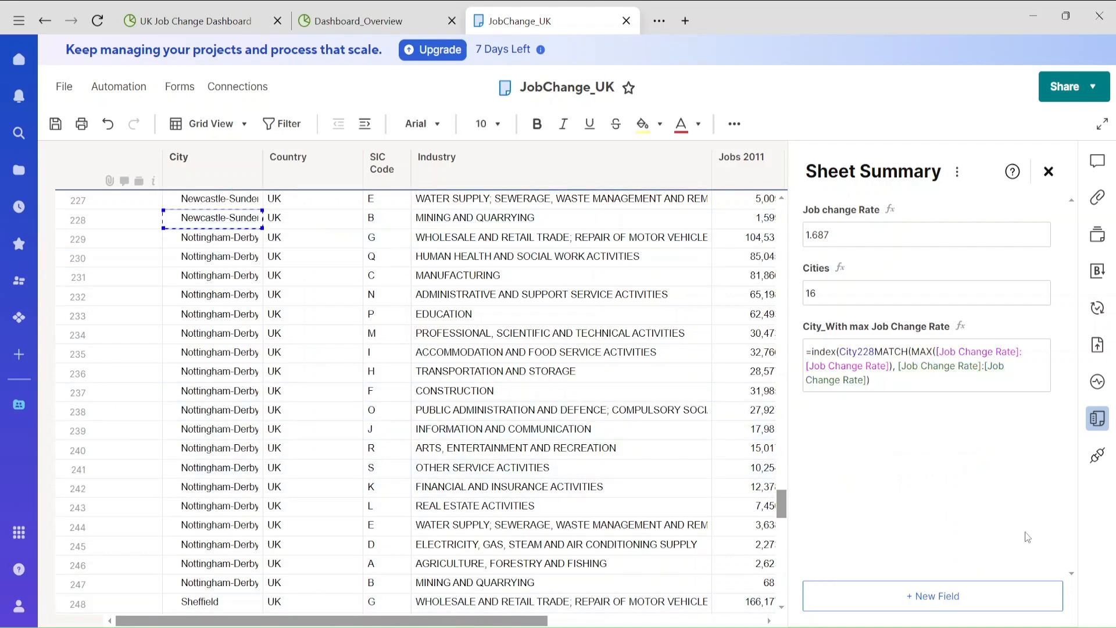
key("BackSpace")
key("BackSpace")
key("BackSpace")
type(":")
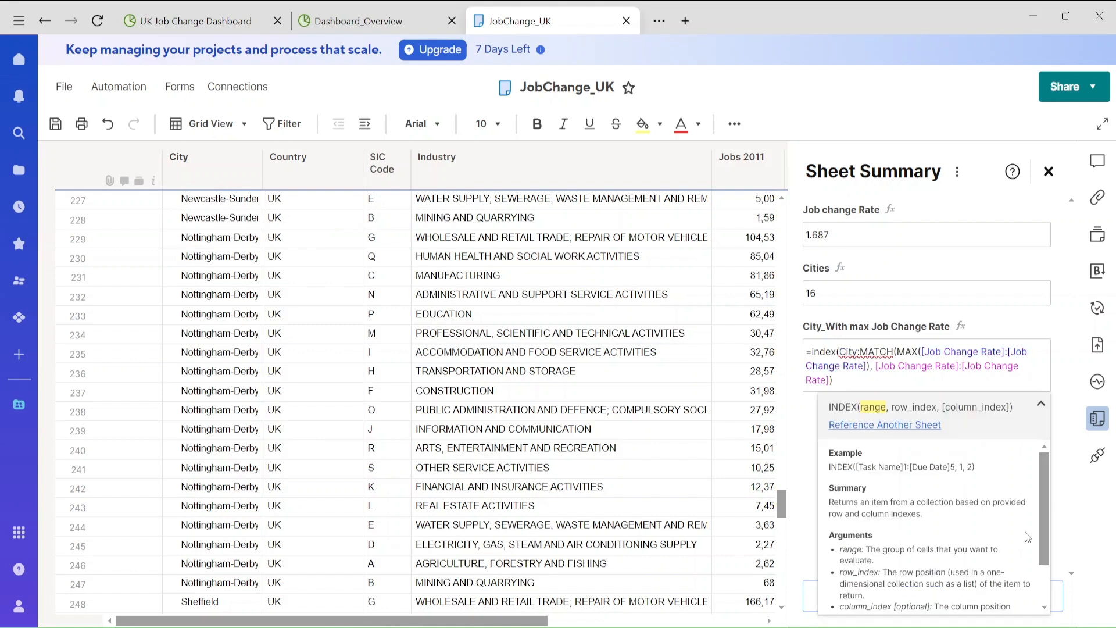
left_click(217, 448)
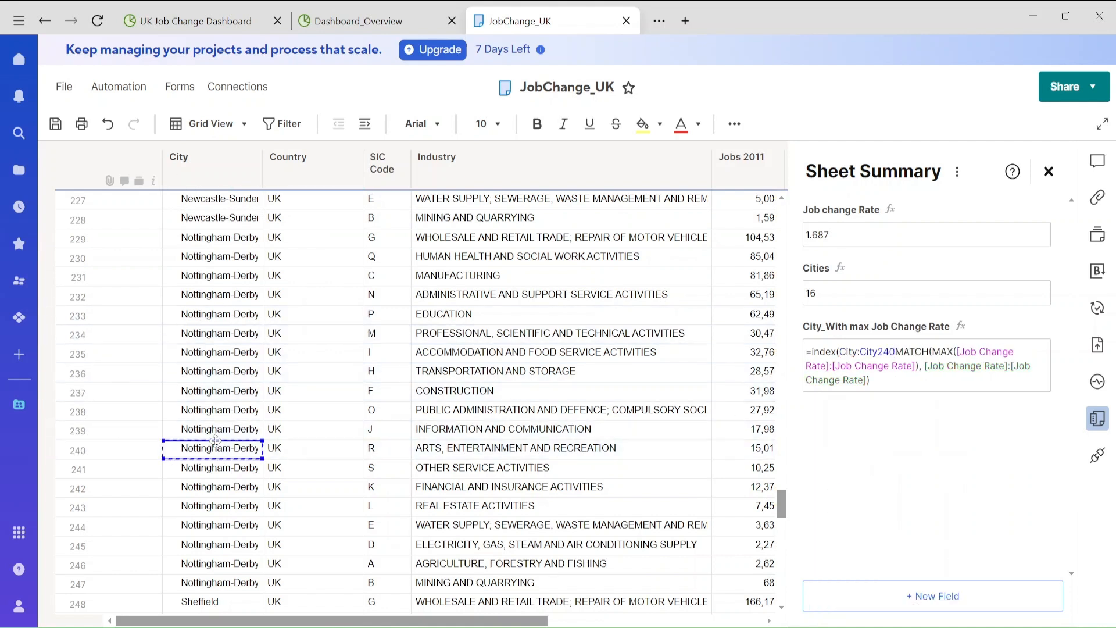
key("BackSpace")
key("BackSpace")
key("BackSpace")
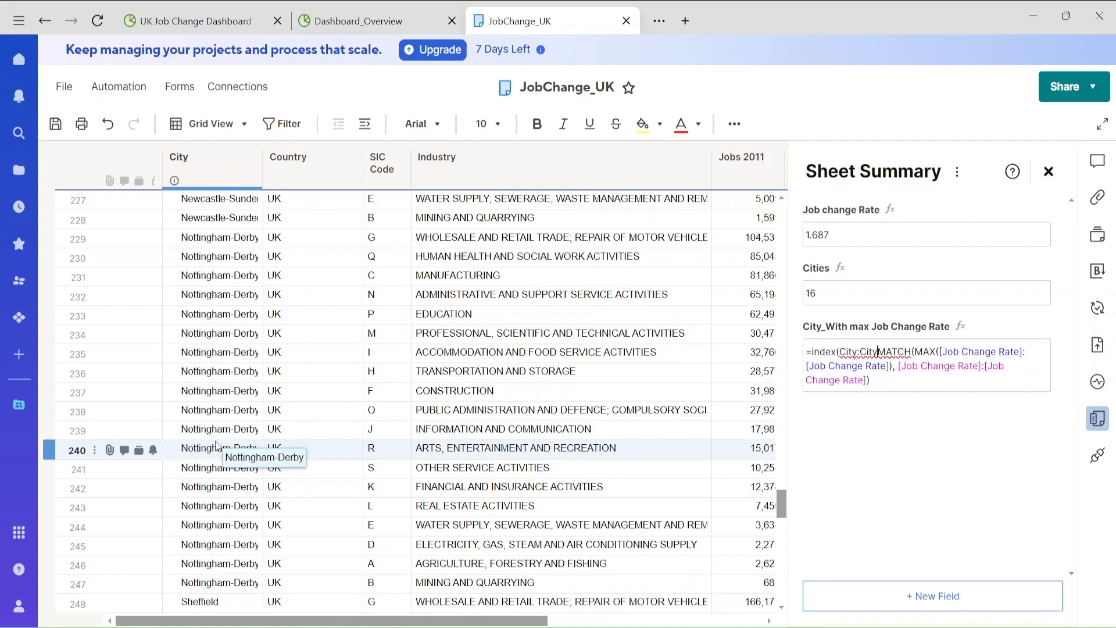
type(",")
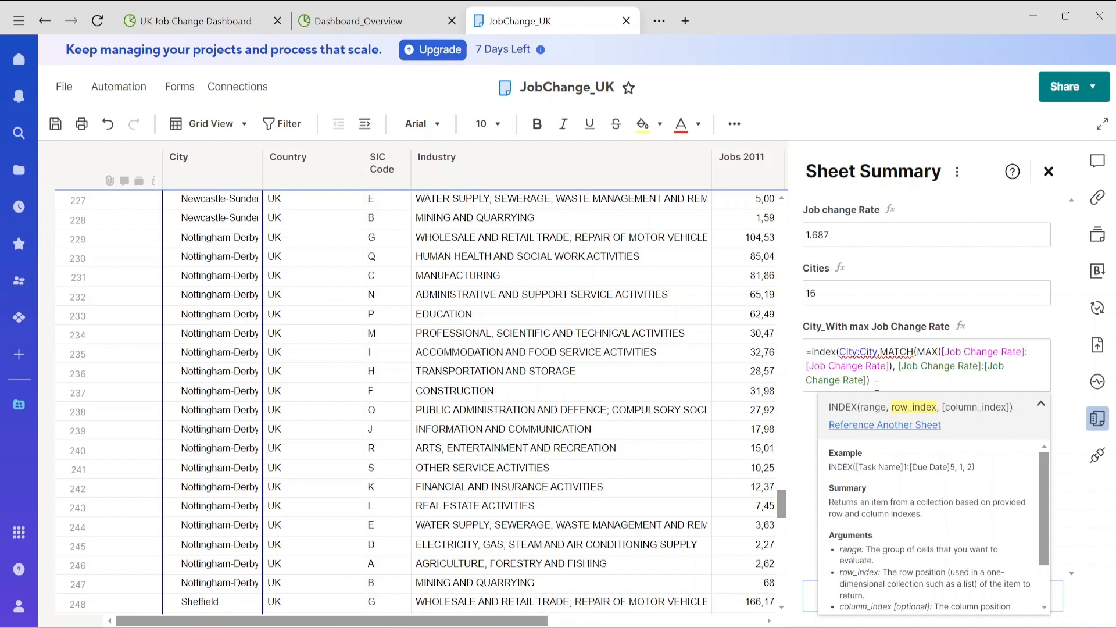
- Complete the INDEX formula with its closing parenthesis and save the sheet
type(")")
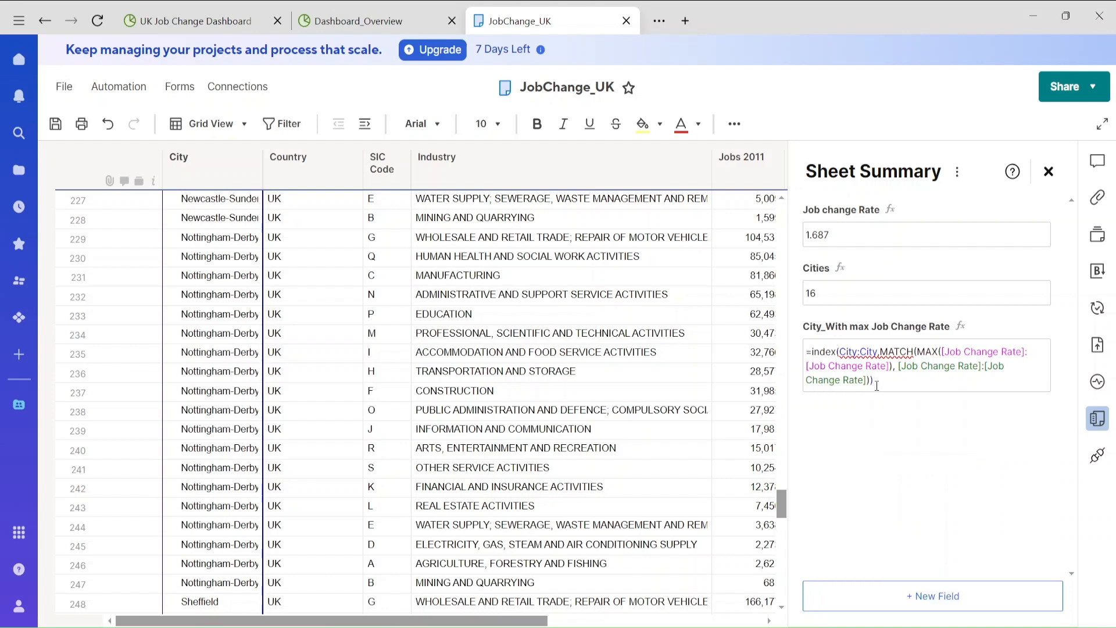
key("Return")
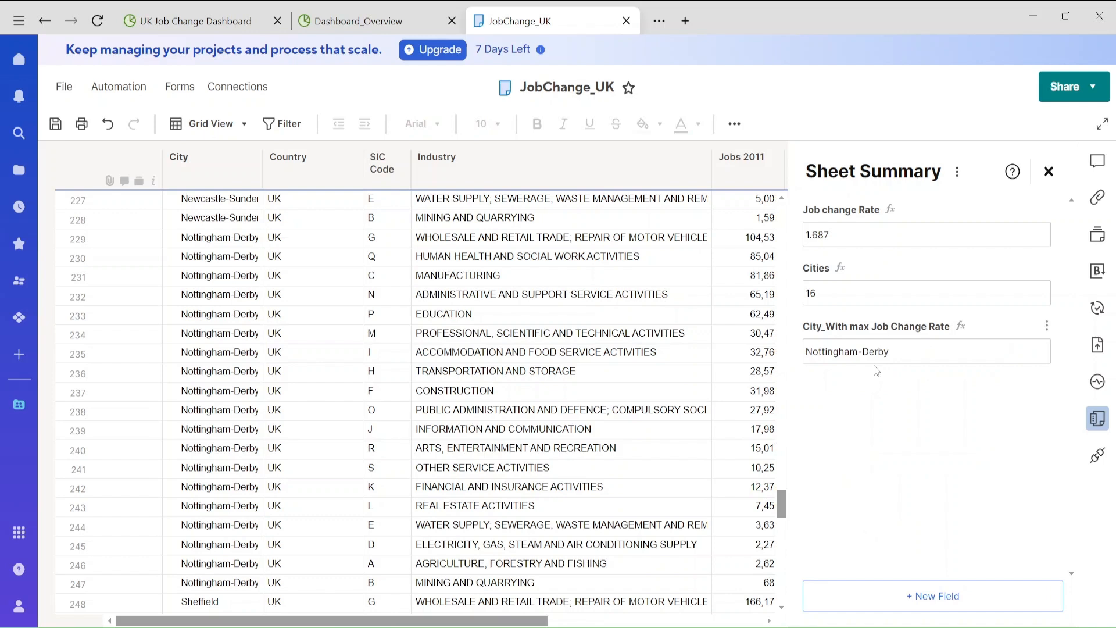
left_click(56, 123)
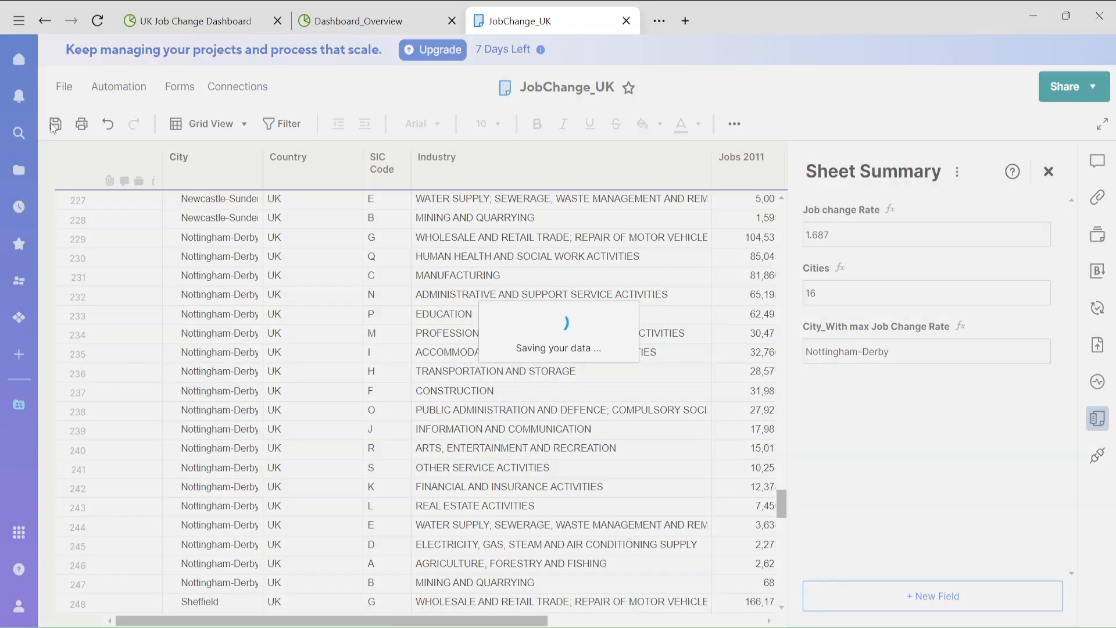
- Create a dashboard named "UK_Job_Data_Dashboard" in the UK_Job_Change workspace
left_click(46, 22)
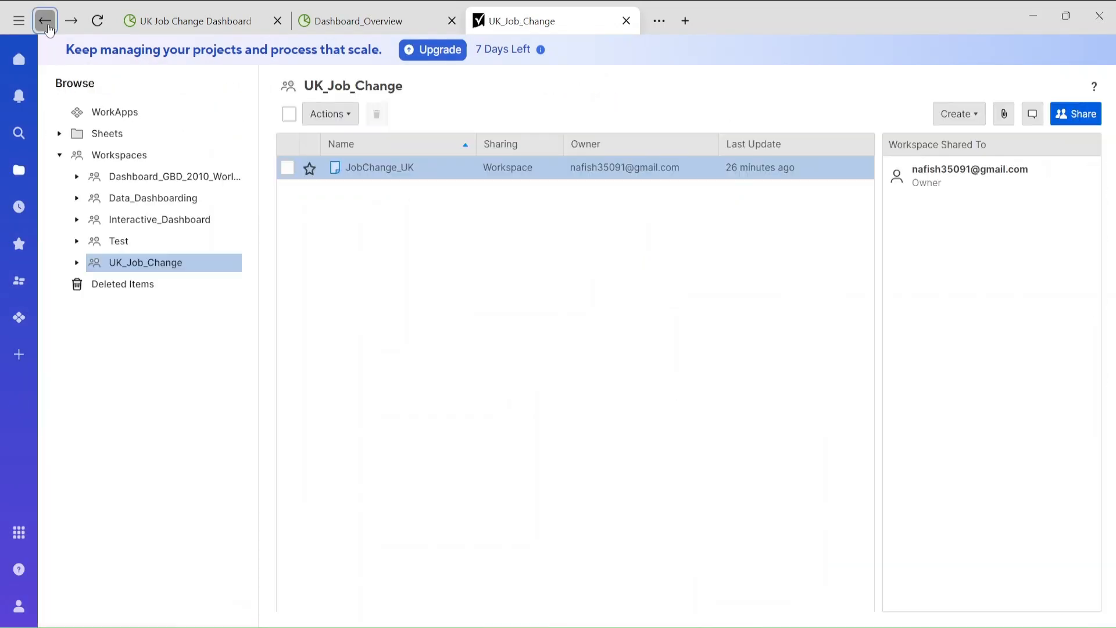
right_click(499, 269)
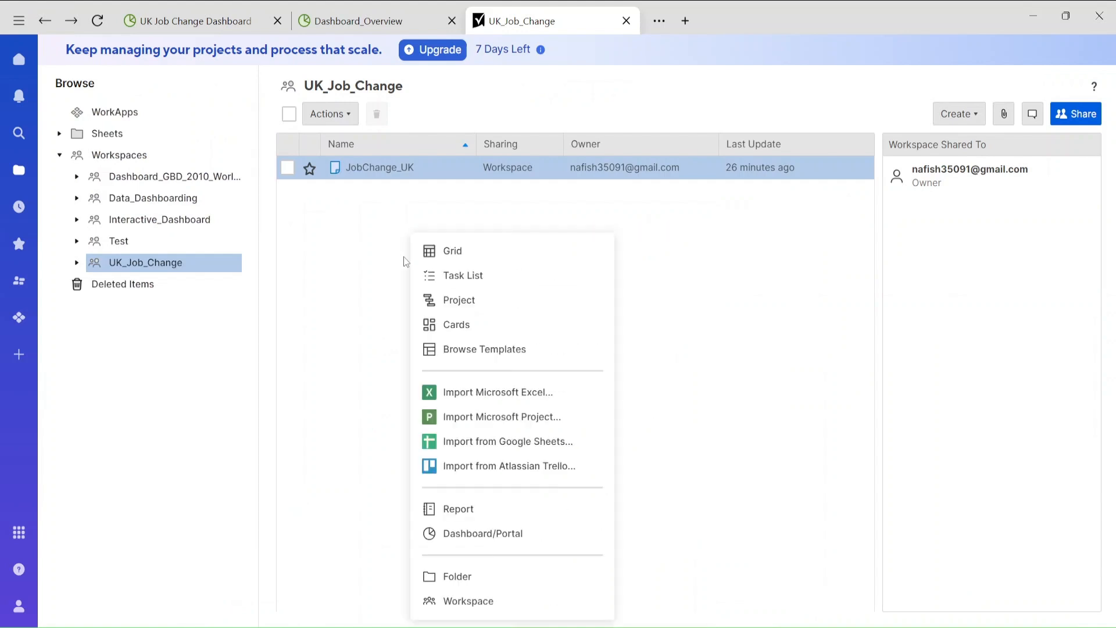
left_click(460, 535)
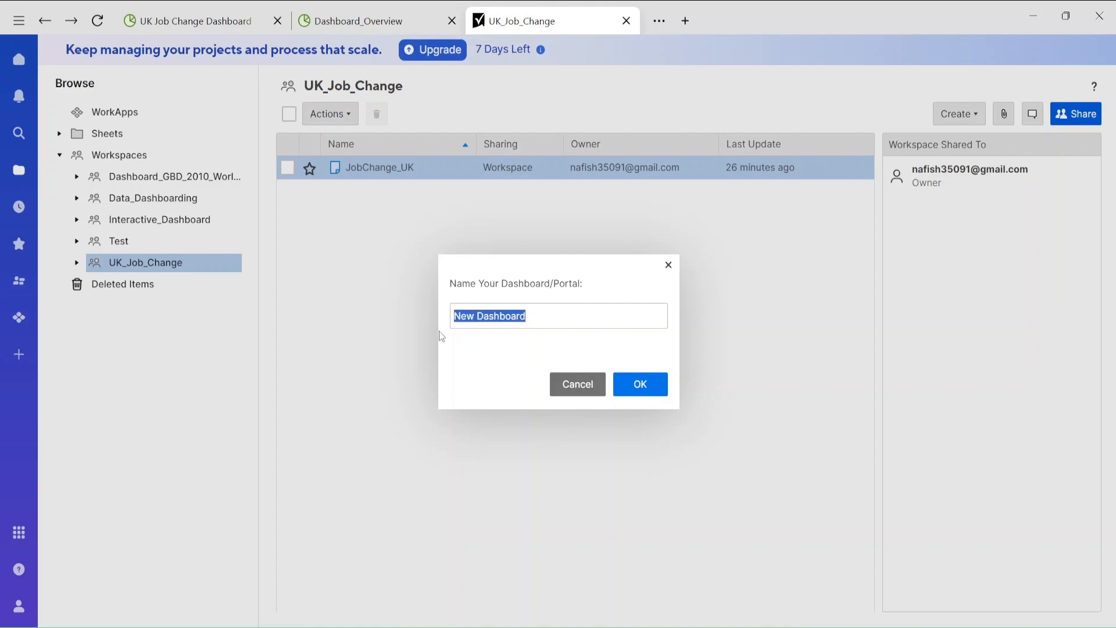
type("UK_Job")
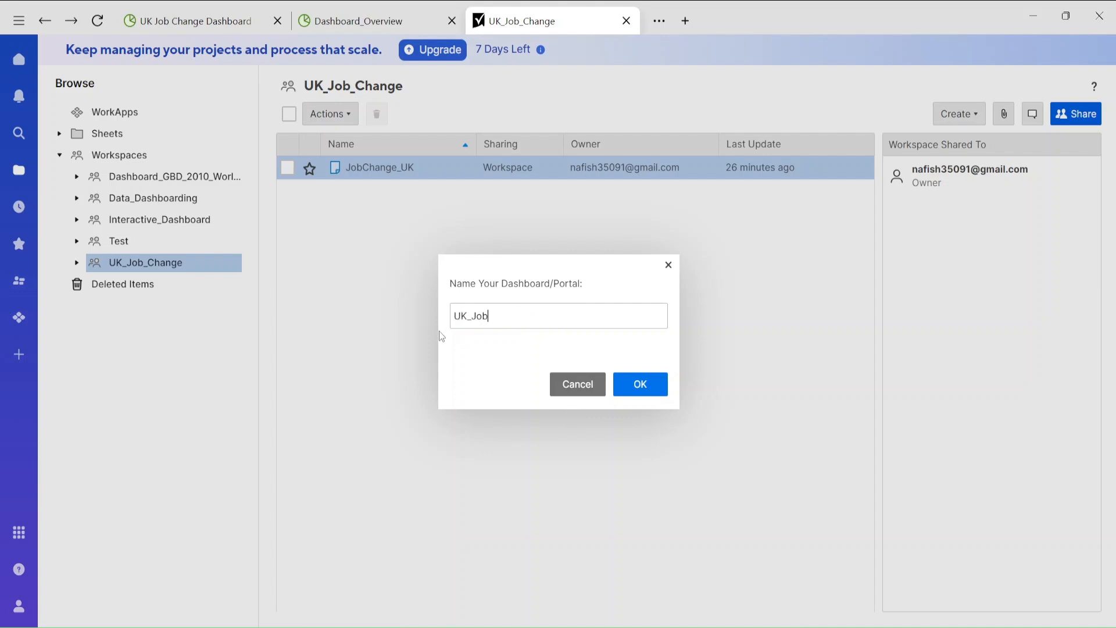
type("_Data_Dashboard")
key("Return")
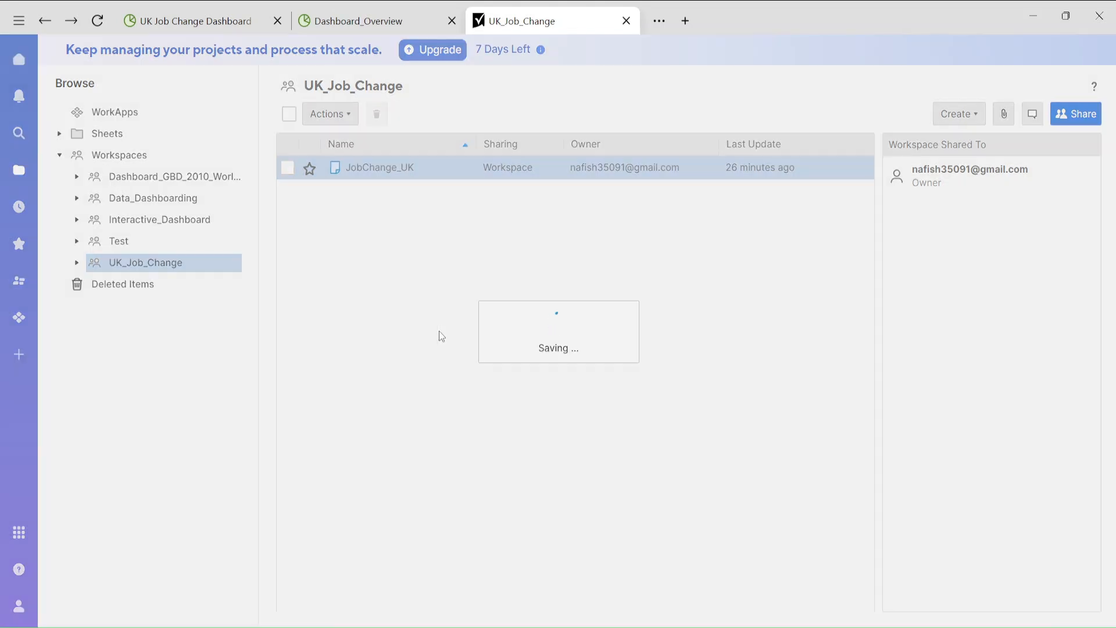
- Close the UK Job Change Dashboard and Dashboard_Overview tabs and open the UK_Job_Data_Dashboard
left_click(275, 22)
left_click(276, 21)
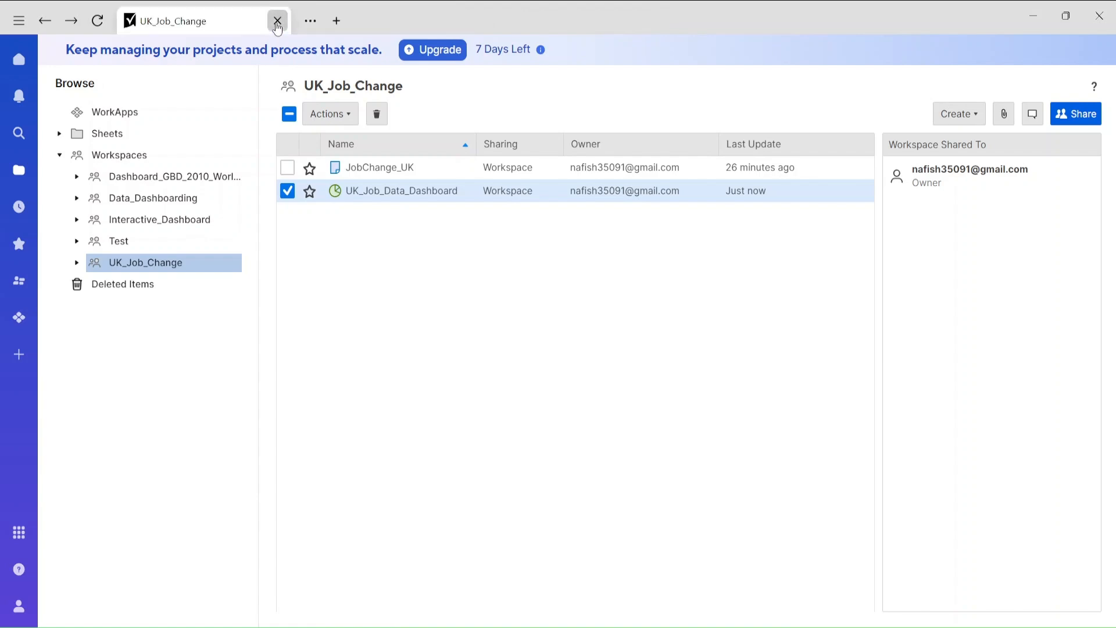
left_click(400, 193)
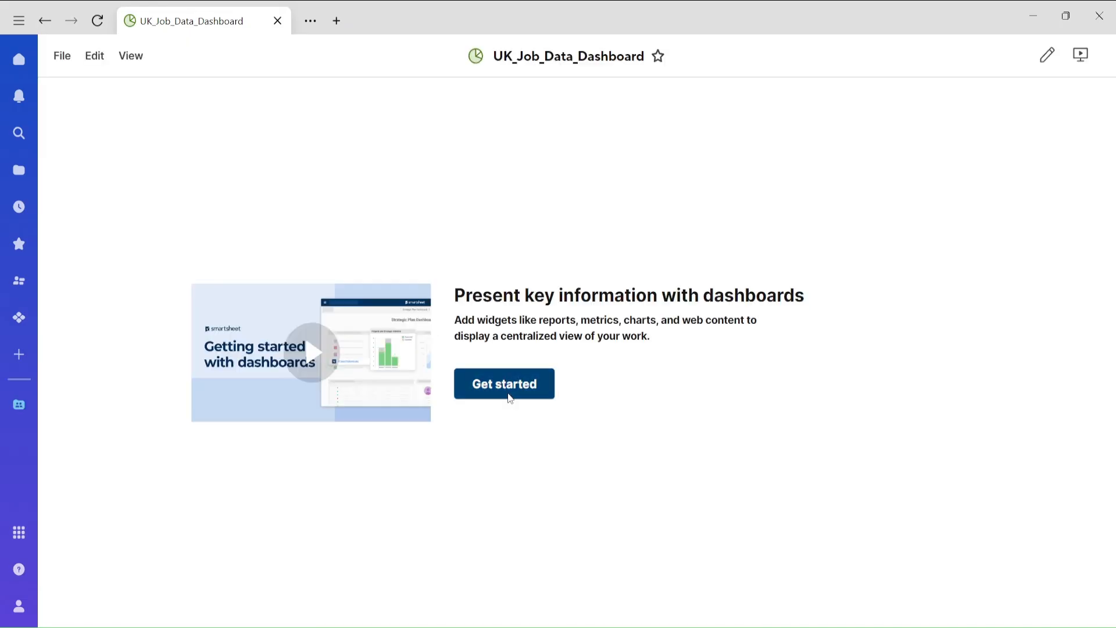
- Add a title widget to the empty dashboard with the text "UK JOB CHANGE DASHBOARD"
left_click(512, 396)
left_click(931, 165)
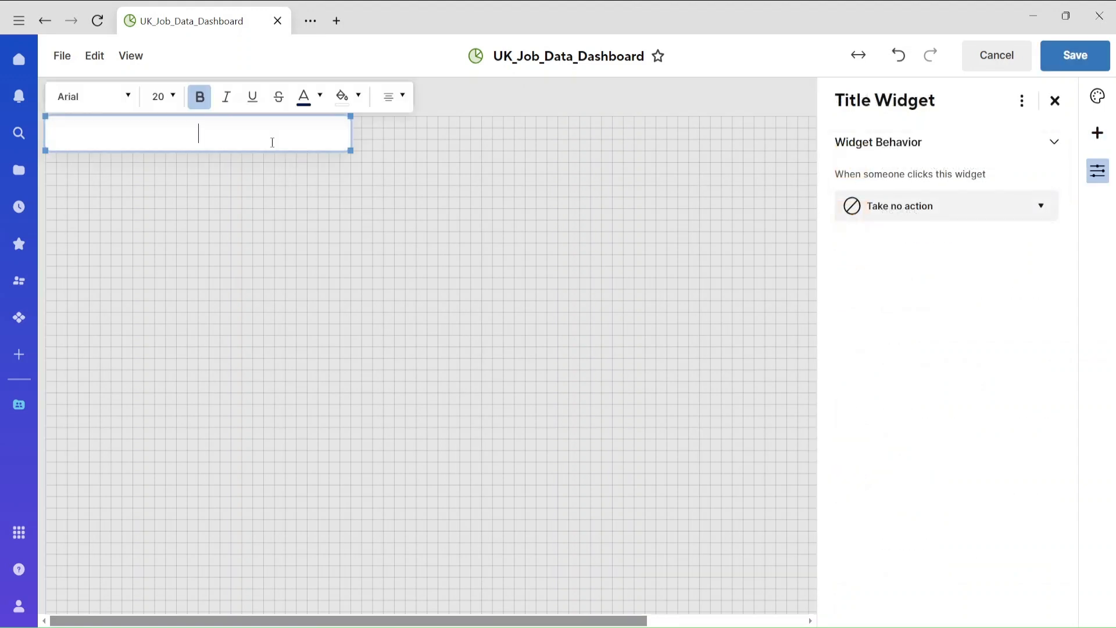
type("UK JOB CHa")
key("BackSpace")
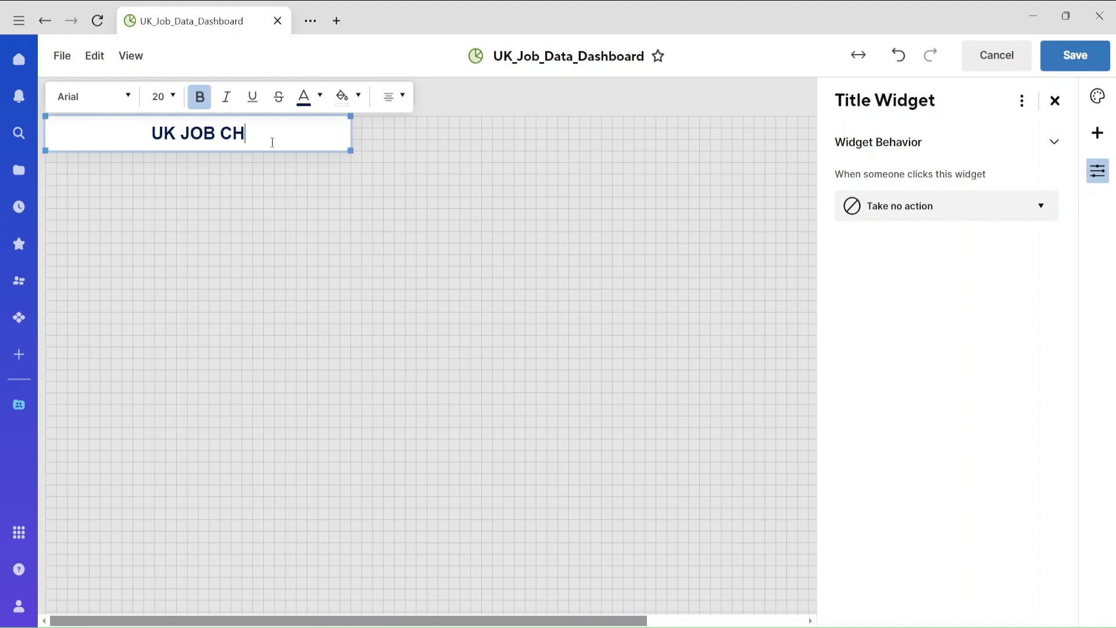
type("ANGE DASHBOARD")
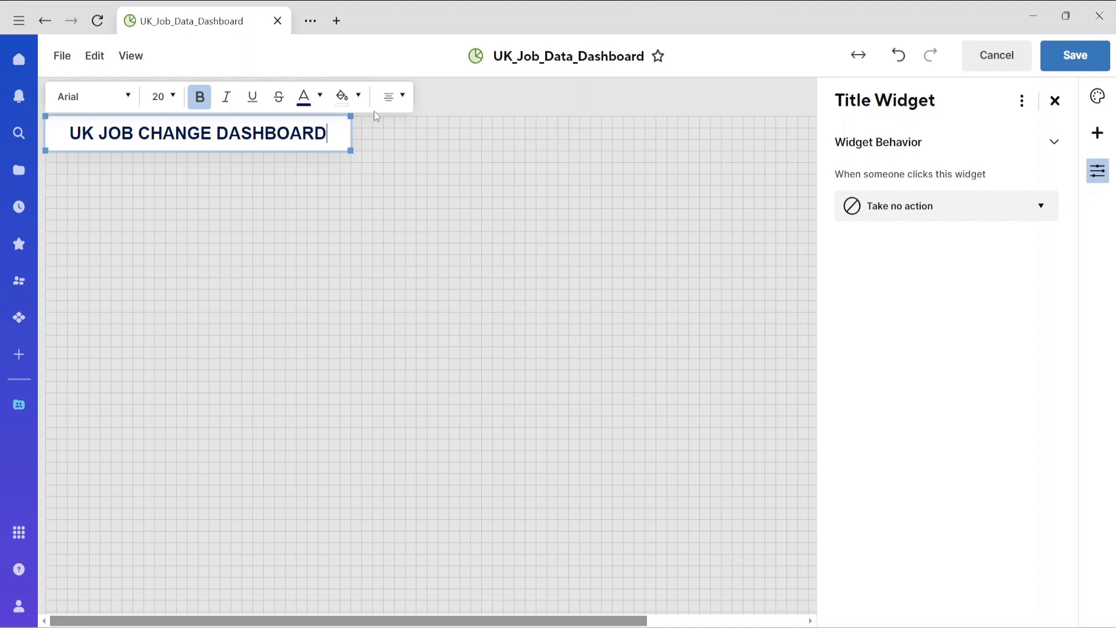
- Give the title widget a green background and enlarge it in width and height
left_click(346, 96)
left_click(409, 169)
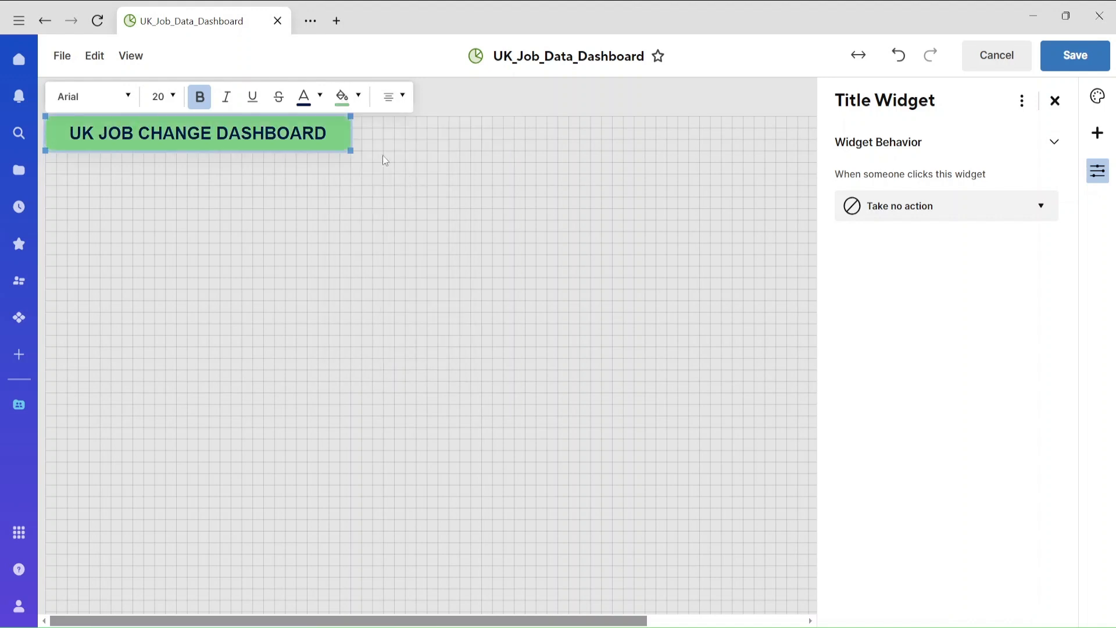
left_click_drag(351, 151, 461, 163)
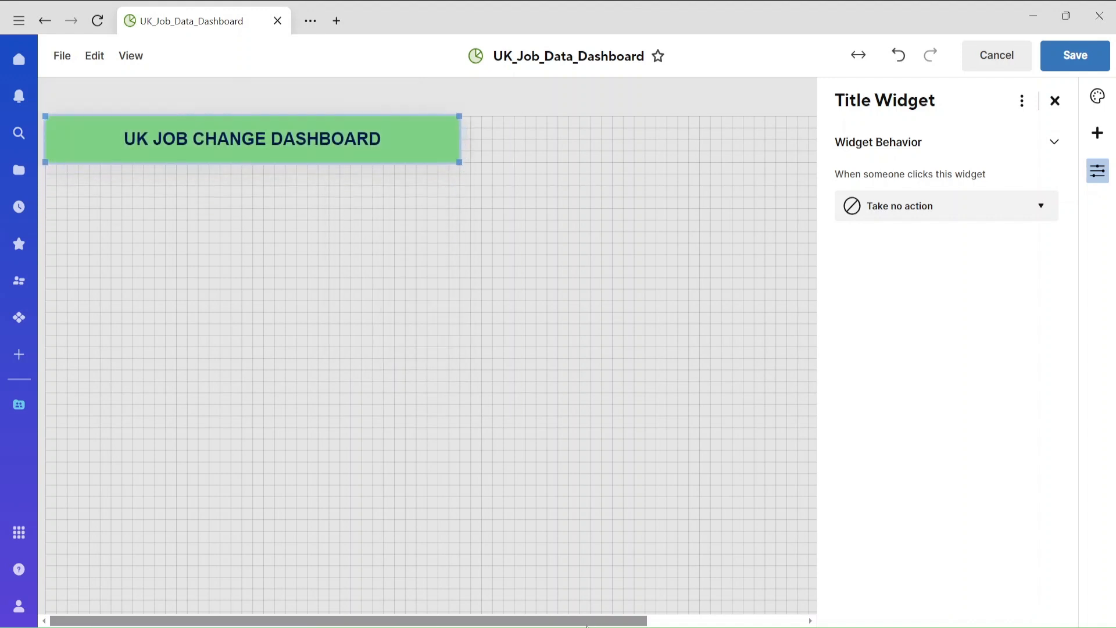
- Add an image widget showing the smartsheet-logo-vertical-square picture uploaded from the Desktop folder
left_click(1097, 138)
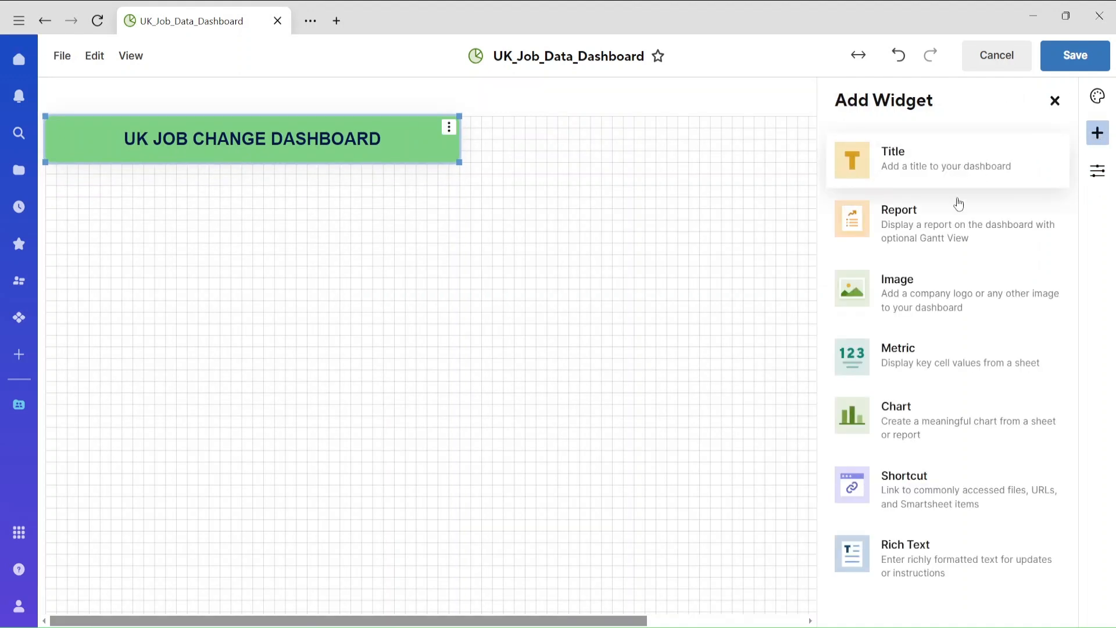
left_click(887, 291)
left_click(887, 207)
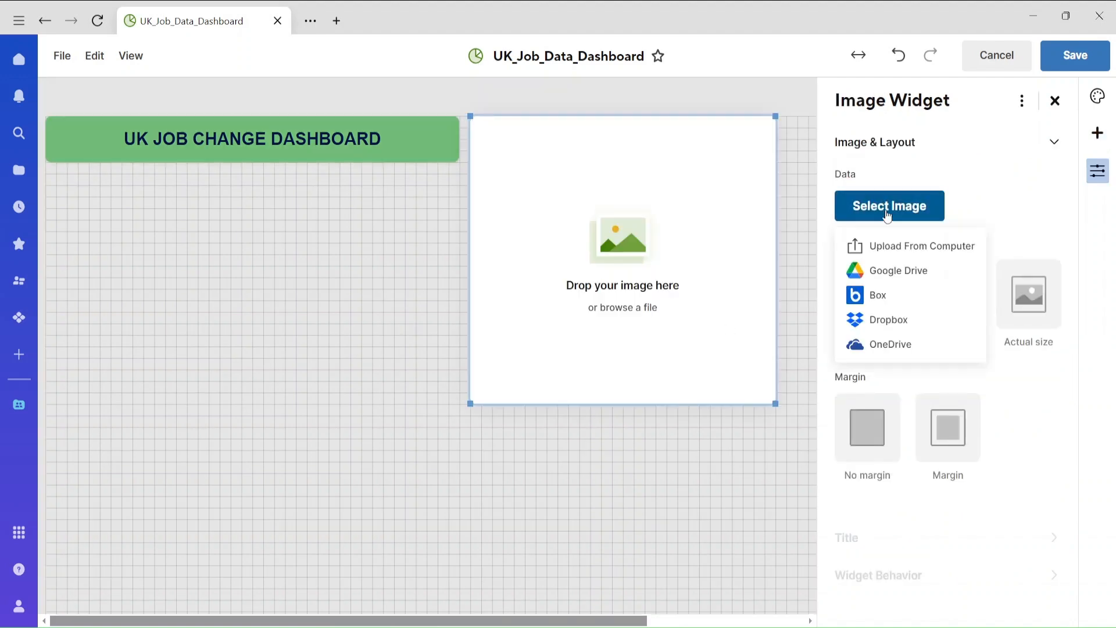
left_click(874, 246)
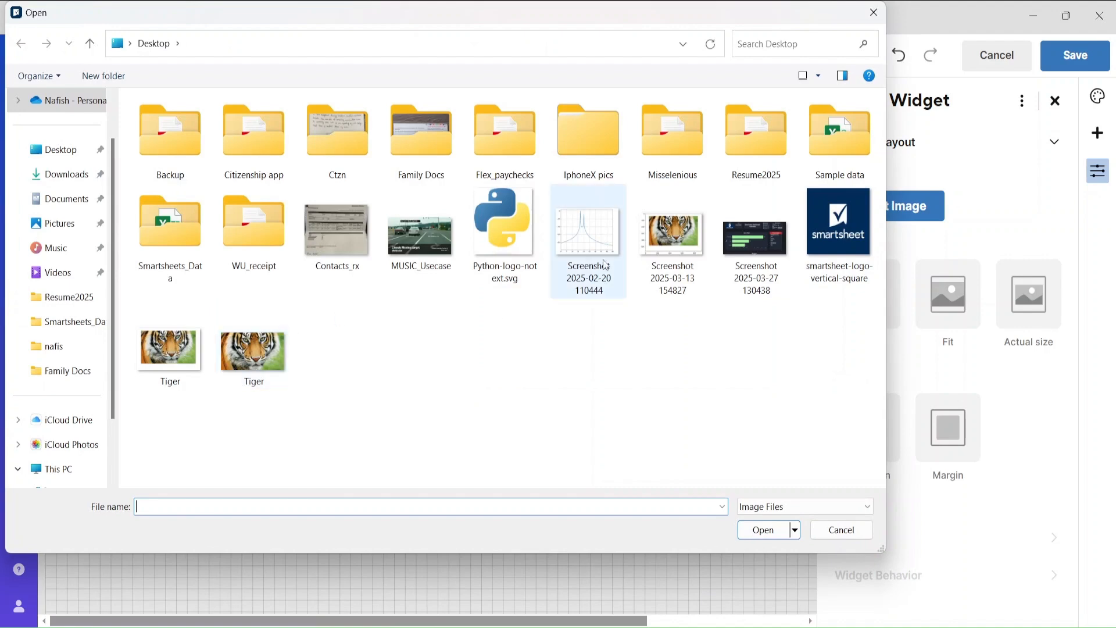
double_click(813, 241)
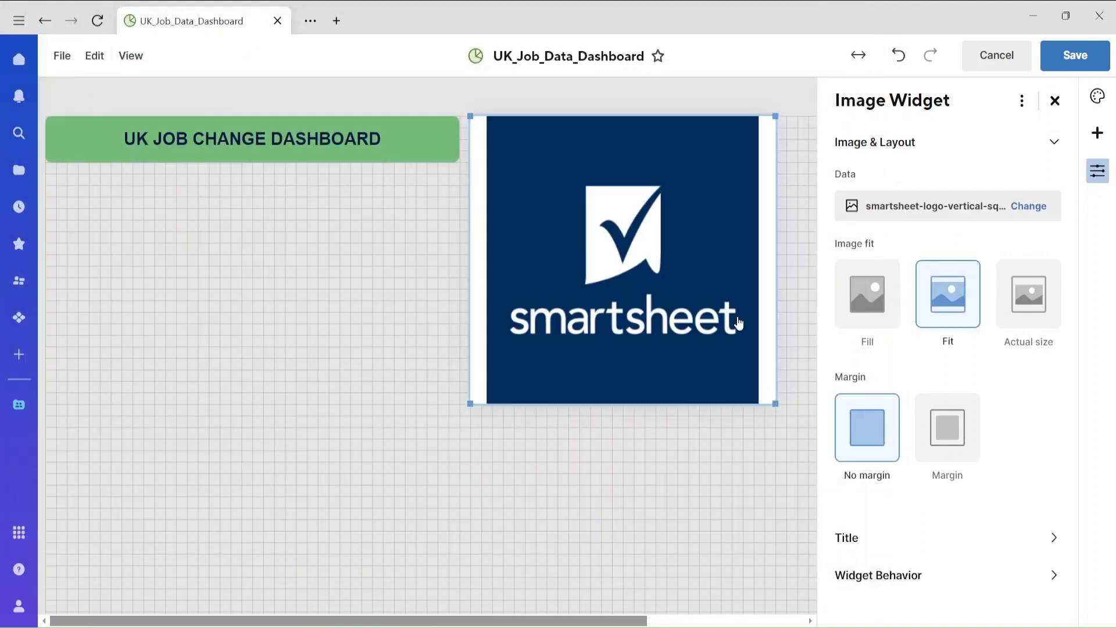
- Set the logo's image fit to Fill, shrink its widget, add a margin, and save the dashboard
left_click(865, 284)
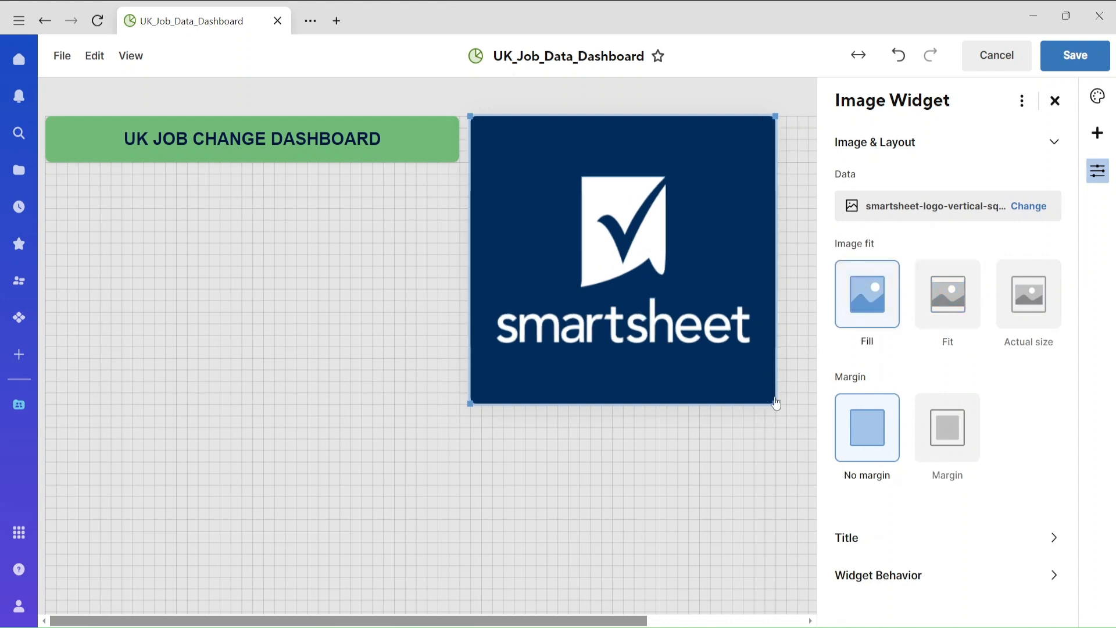
left_click_drag(779, 403, 709, 266)
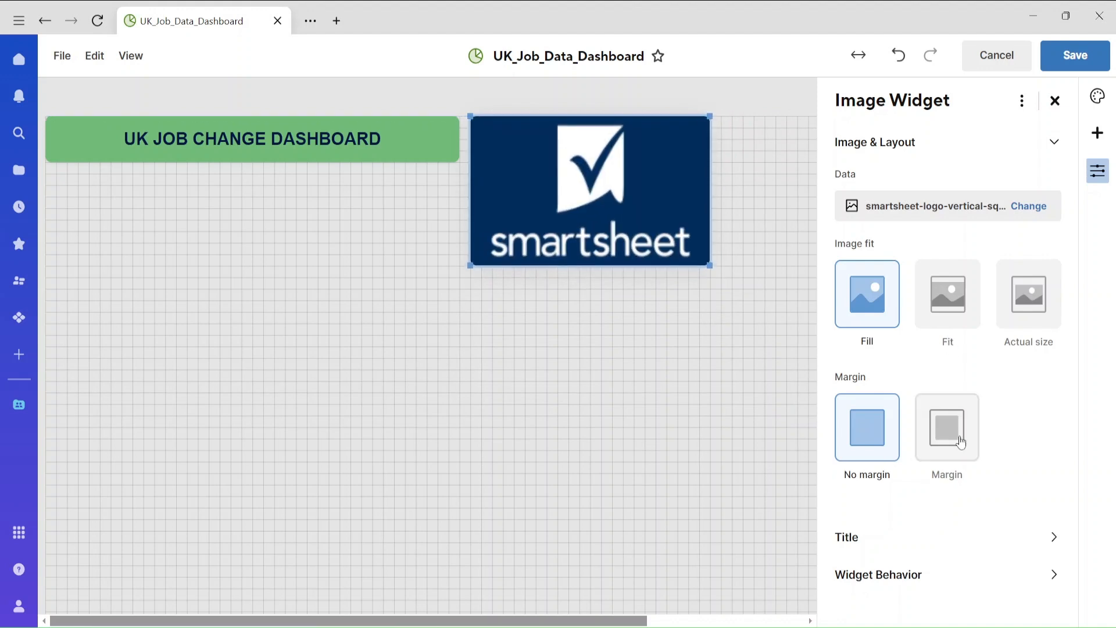
left_click(949, 423)
left_click(1075, 68)
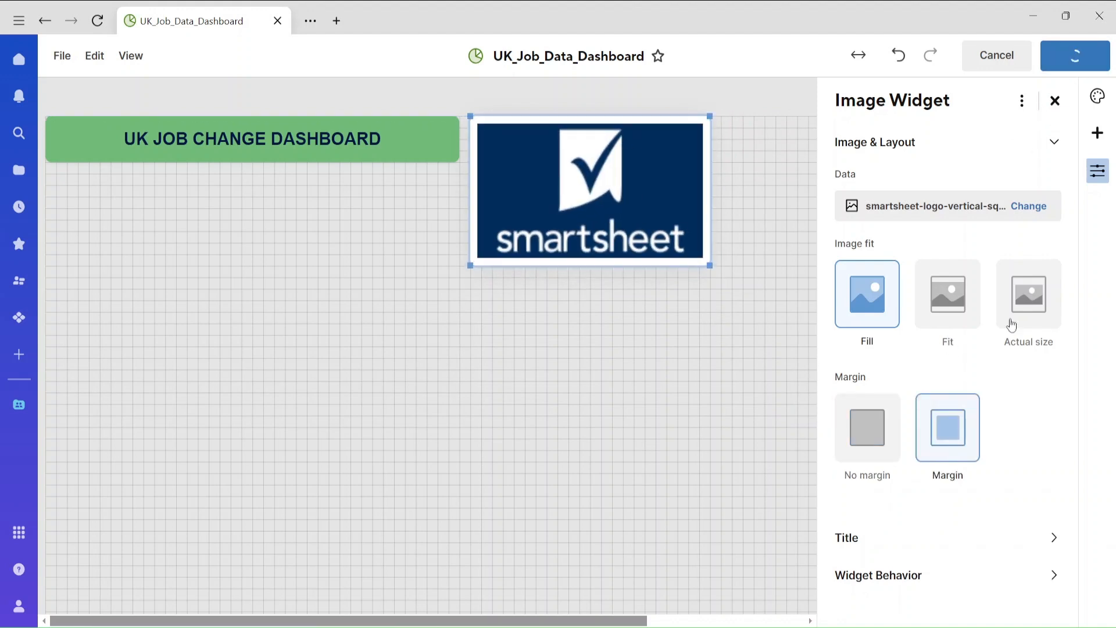
- Reopen the dashboard for editing, then place the logo in the canvas's top-left corner with the title to its right
left_click(94, 56)
left_click(96, 91)
left_click_drag(535, 192, 256, 233)
left_click_drag(235, 308, 538, 157)
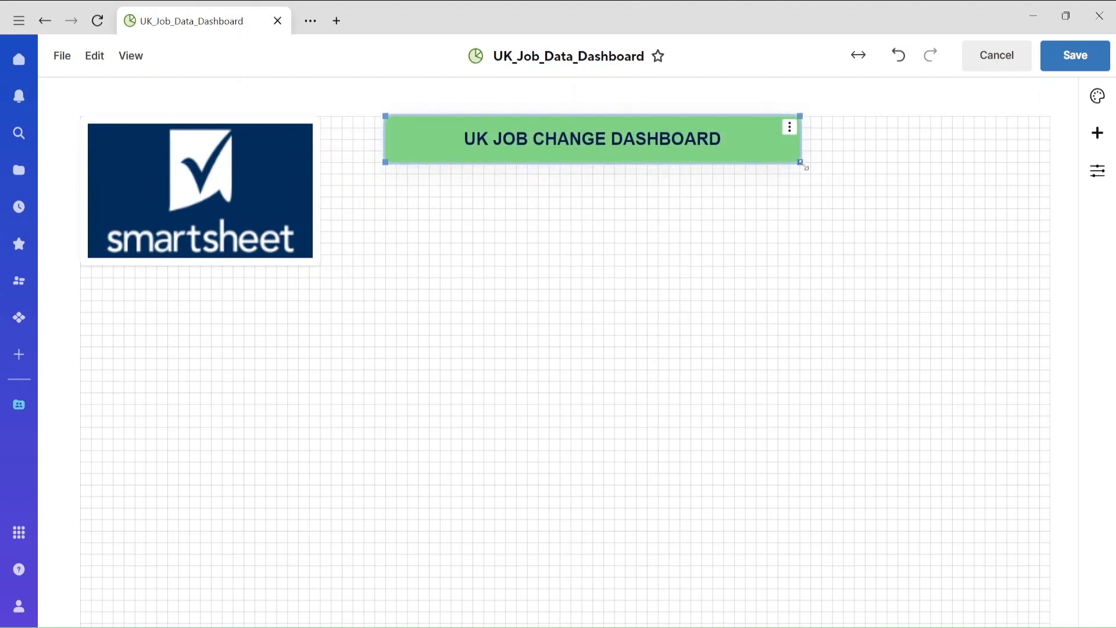
- Make the title widget slightly narrower and about as tall as the logo, and shift it a little closer to the logo
left_click_drag(802, 164, 779, 257)
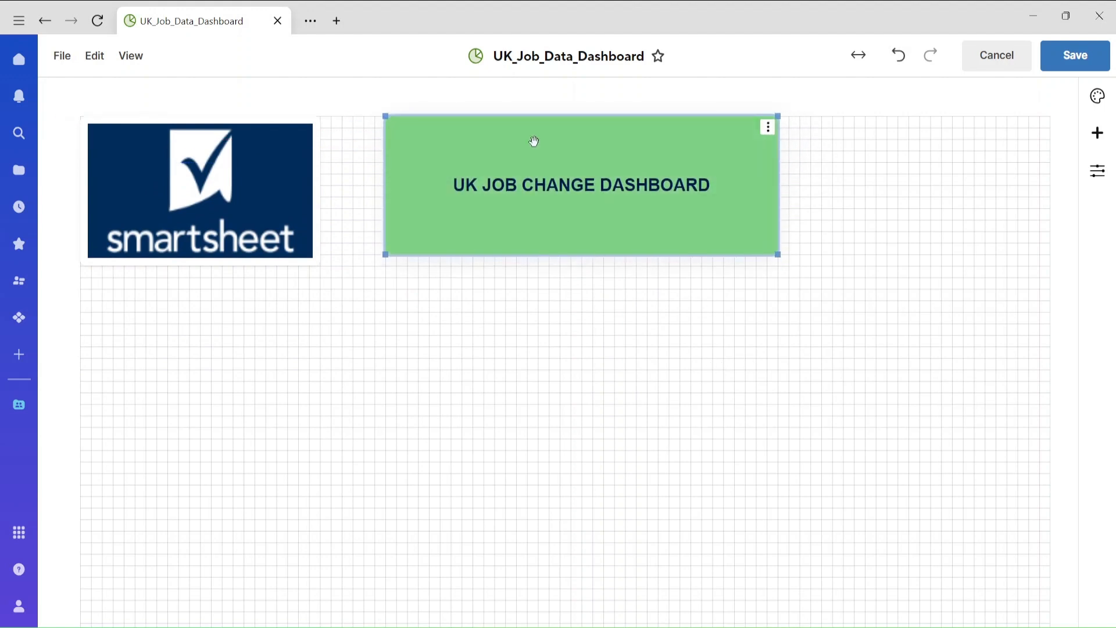
left_click_drag(513, 125, 503, 130)
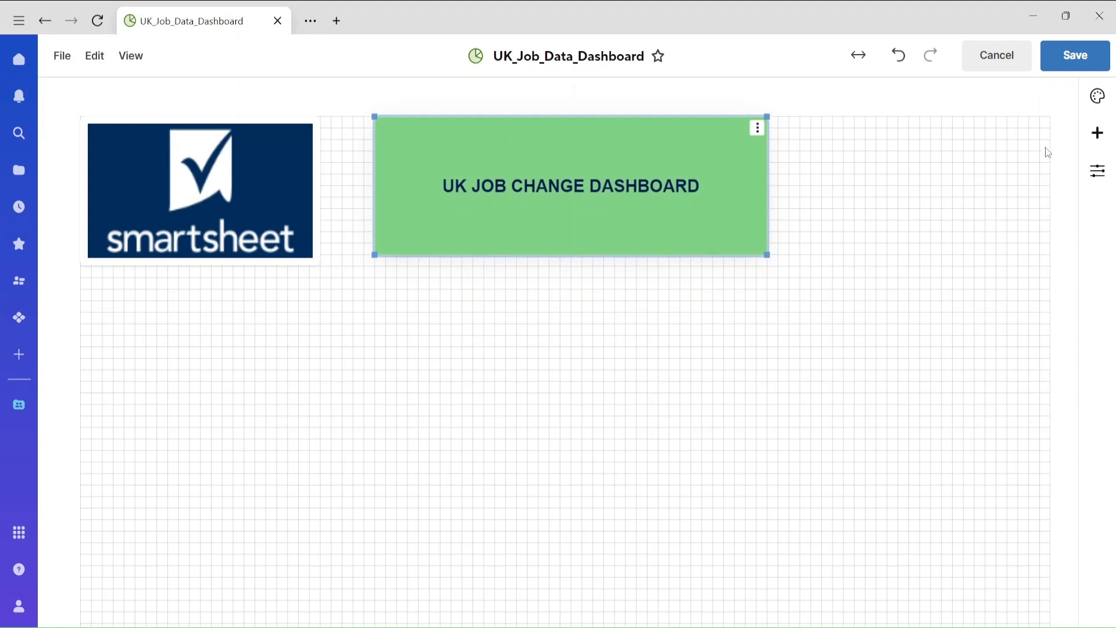
- Add a metric widget showing JobChange_UK's sheet summary fields Job change Rate, Cities and City_With max Job Change Rate
left_click(1094, 137)
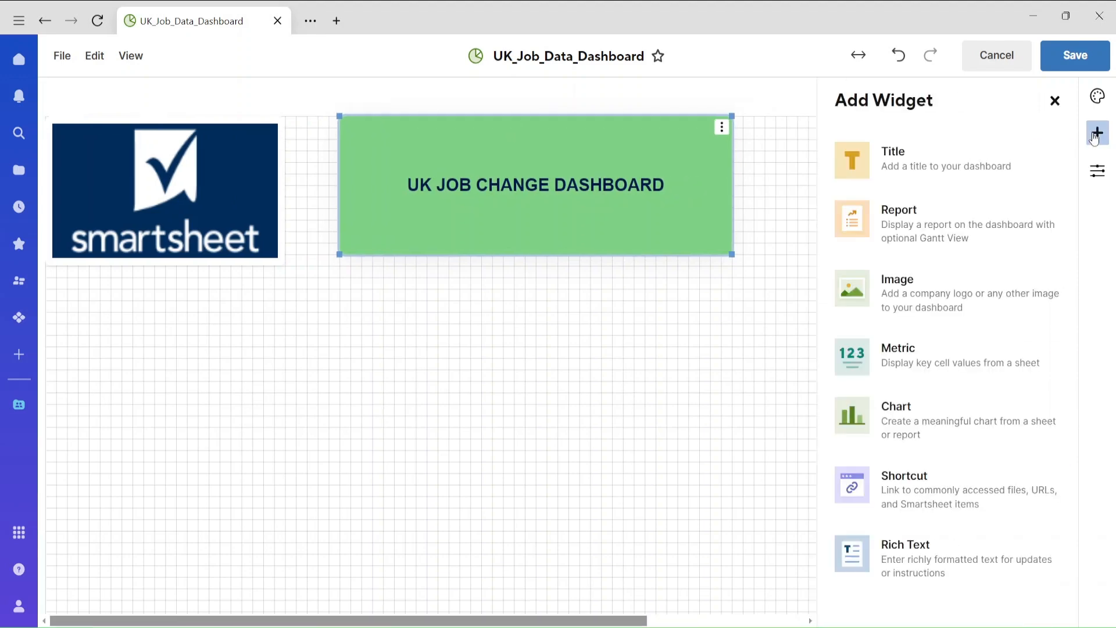
left_click(975, 358)
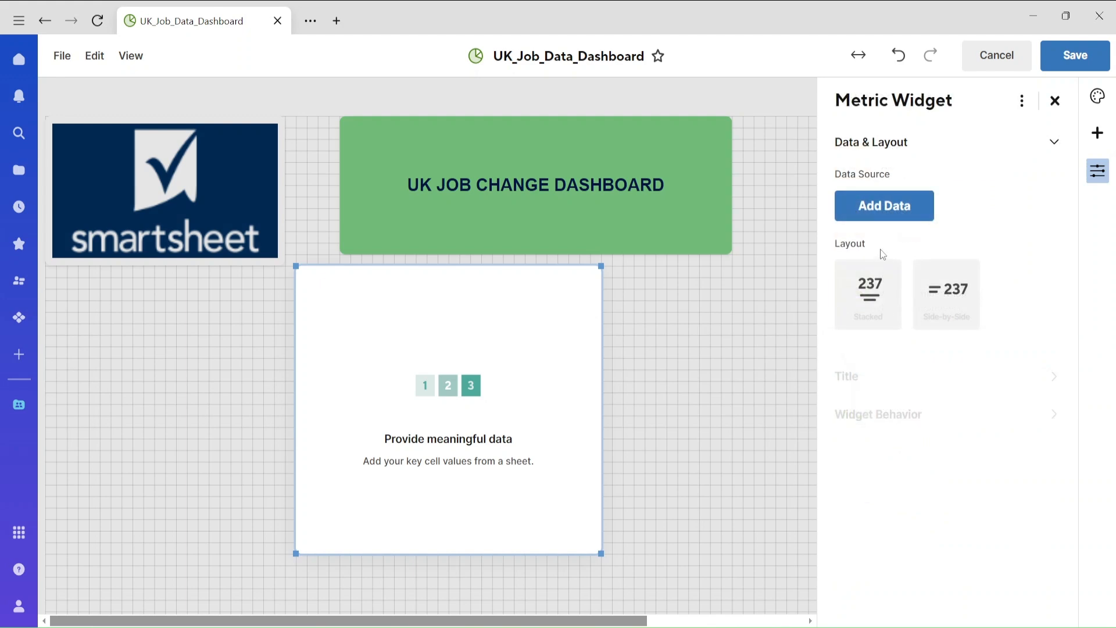
left_click(880, 218)
left_click(118, 332)
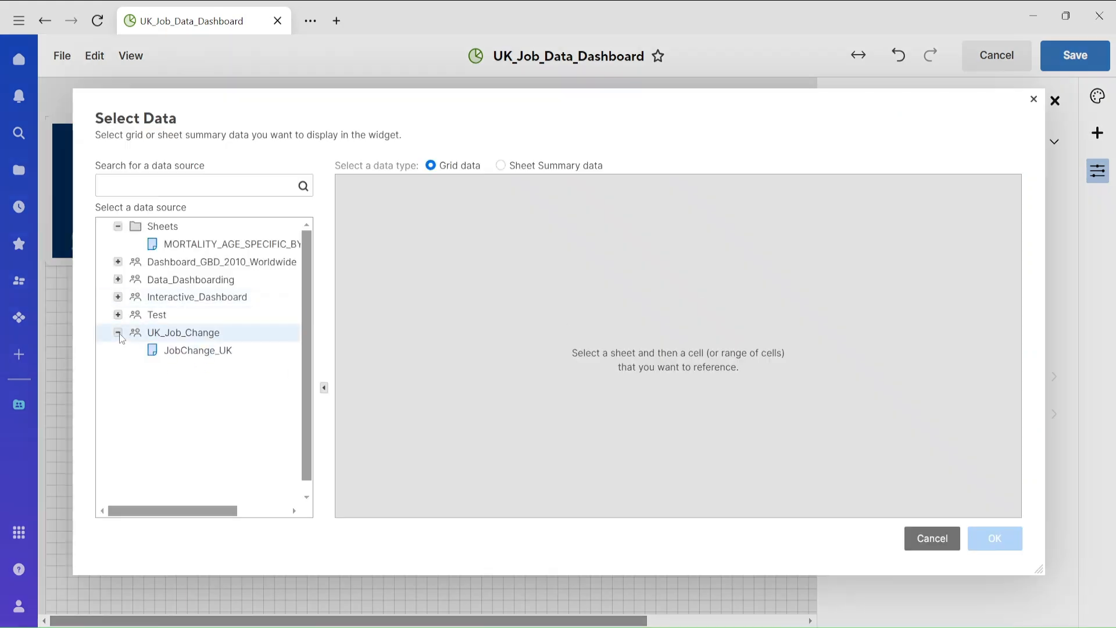
left_click(192, 352)
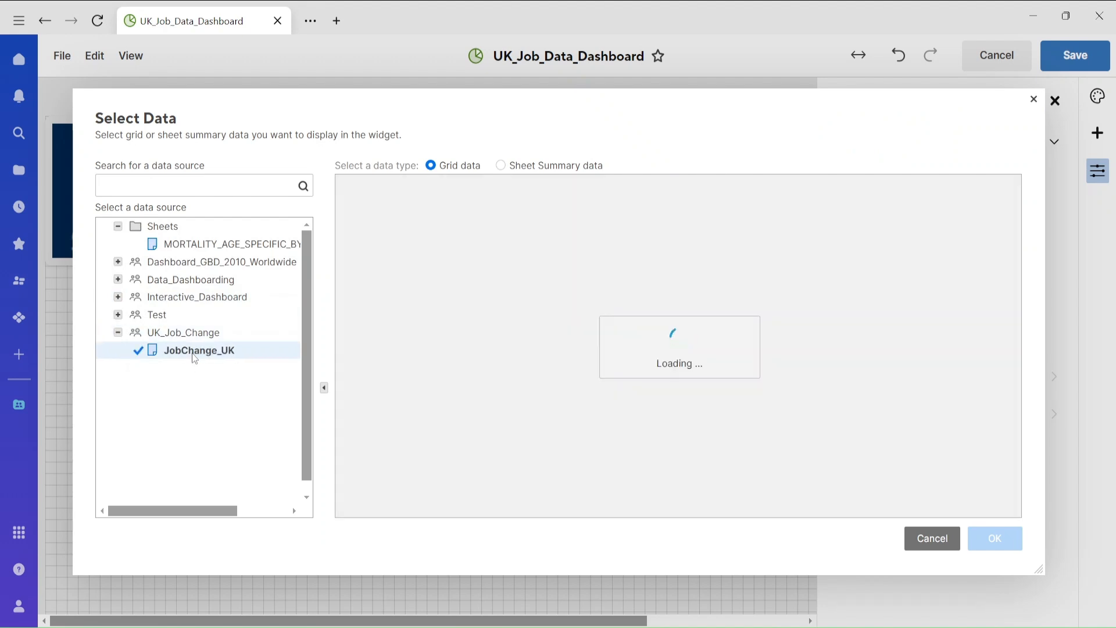
left_click(501, 166)
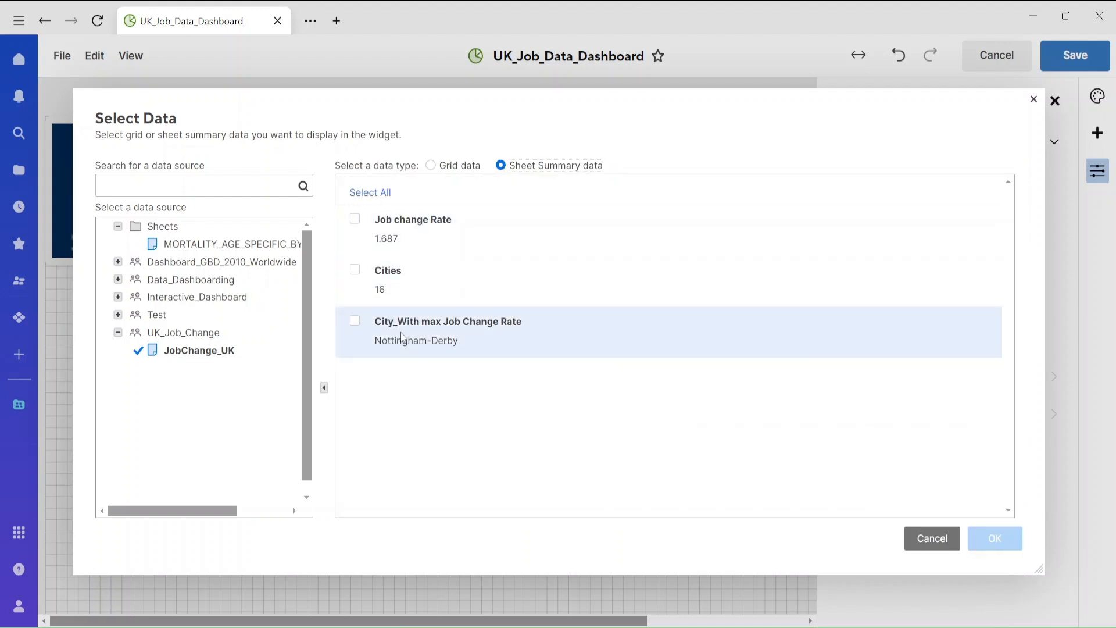
left_click(355, 321)
left_click(356, 270)
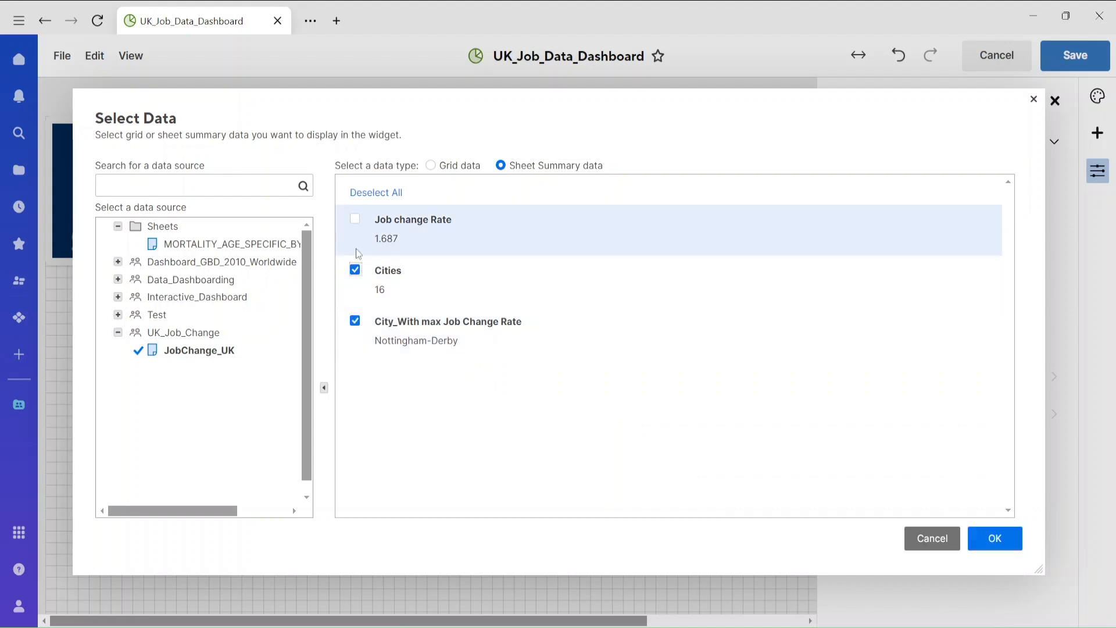
left_click(355, 219)
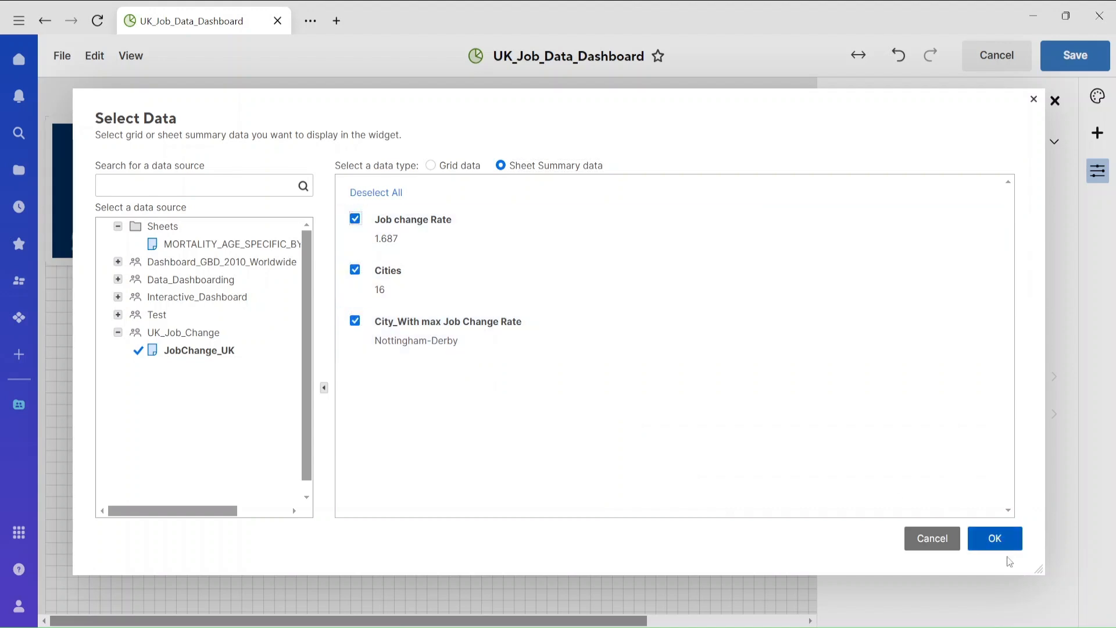
left_click(355, 220)
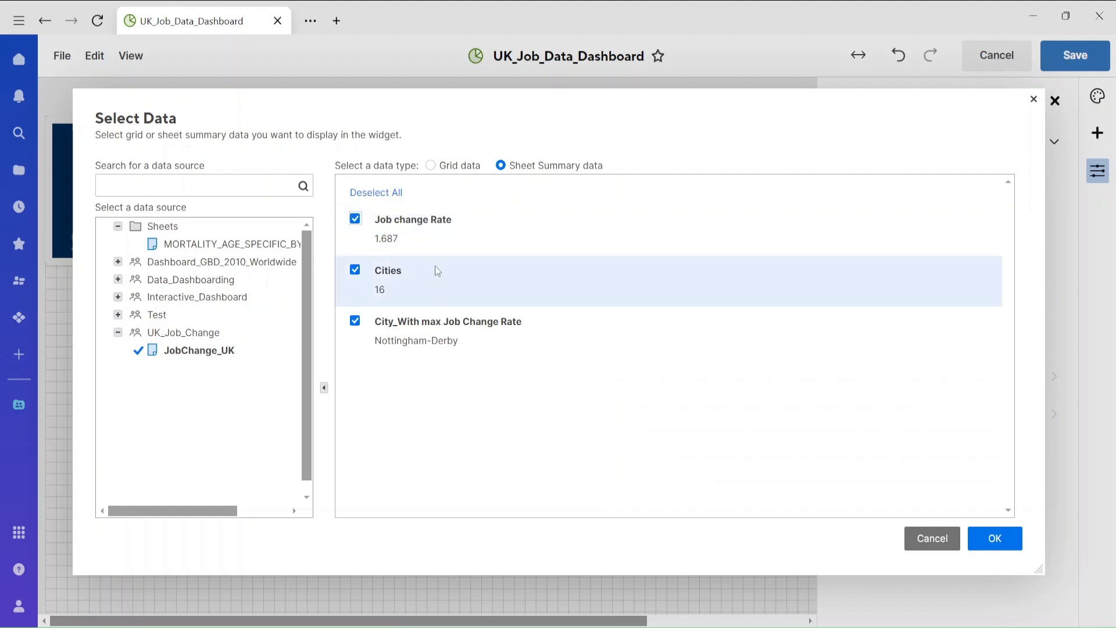
left_click(990, 530)
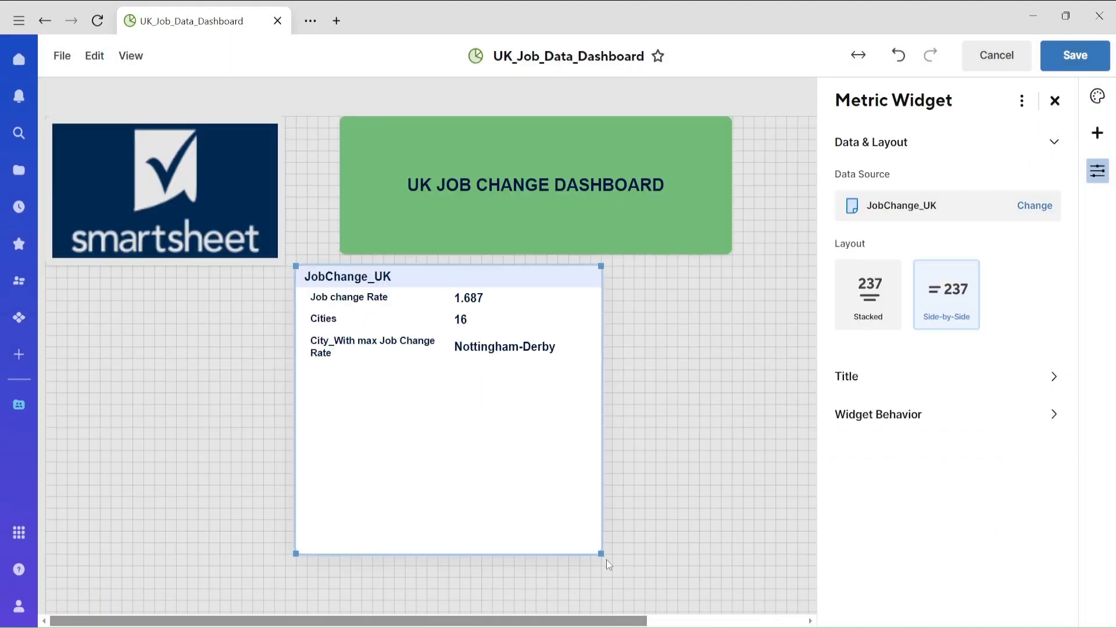
- Shorten the metric widget, centre its JobChange_UK title and set the title's font size to 14
left_click_drag(606, 559, 612, 451)
left_click(540, 271)
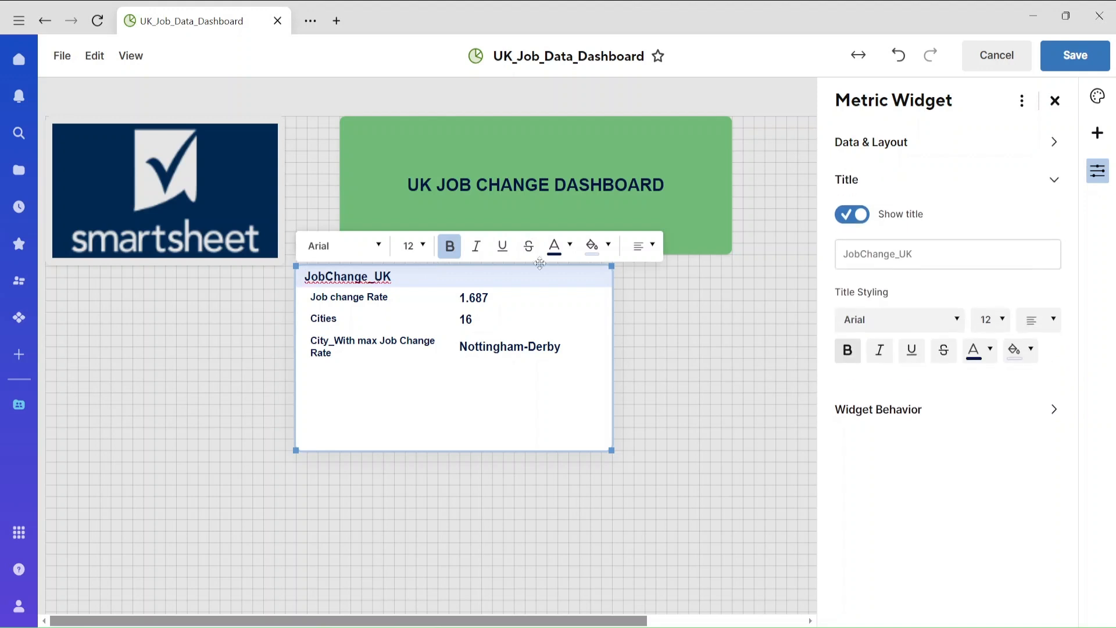
left_click(643, 245)
left_click(640, 282)
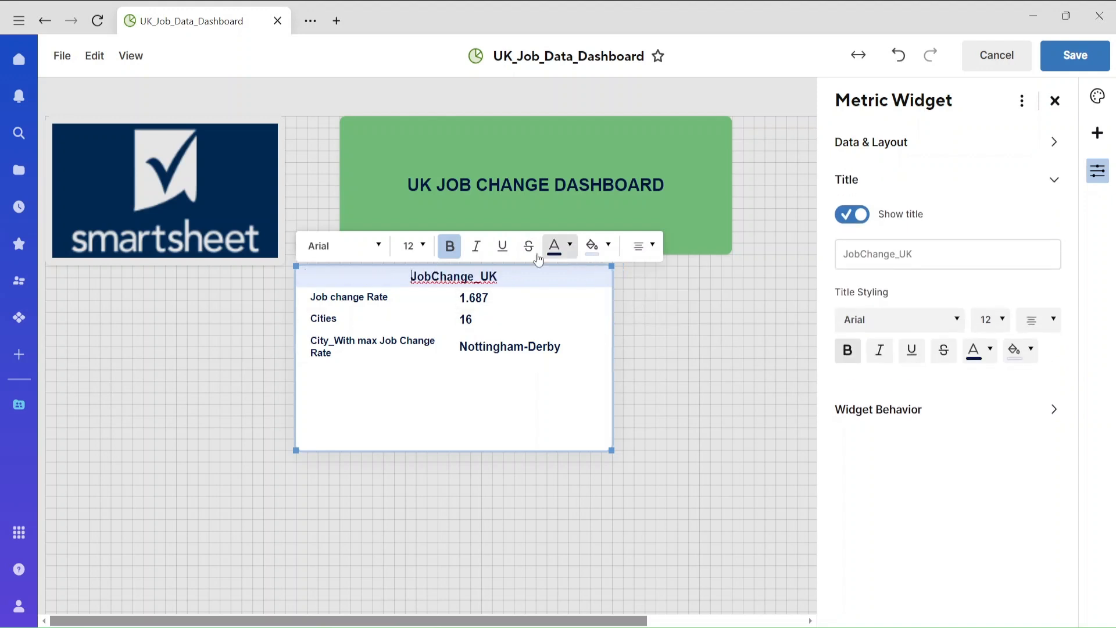
left_click(414, 245)
left_click(411, 368)
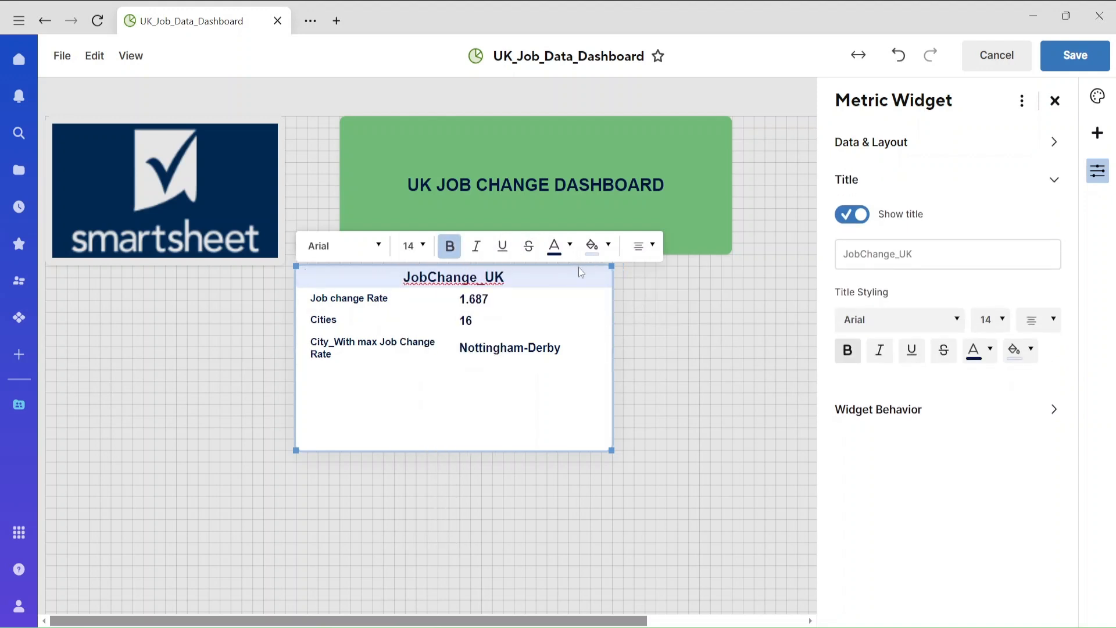
- Give the metric widget's title bar the same medium green background as the dashboard title
left_click(598, 246)
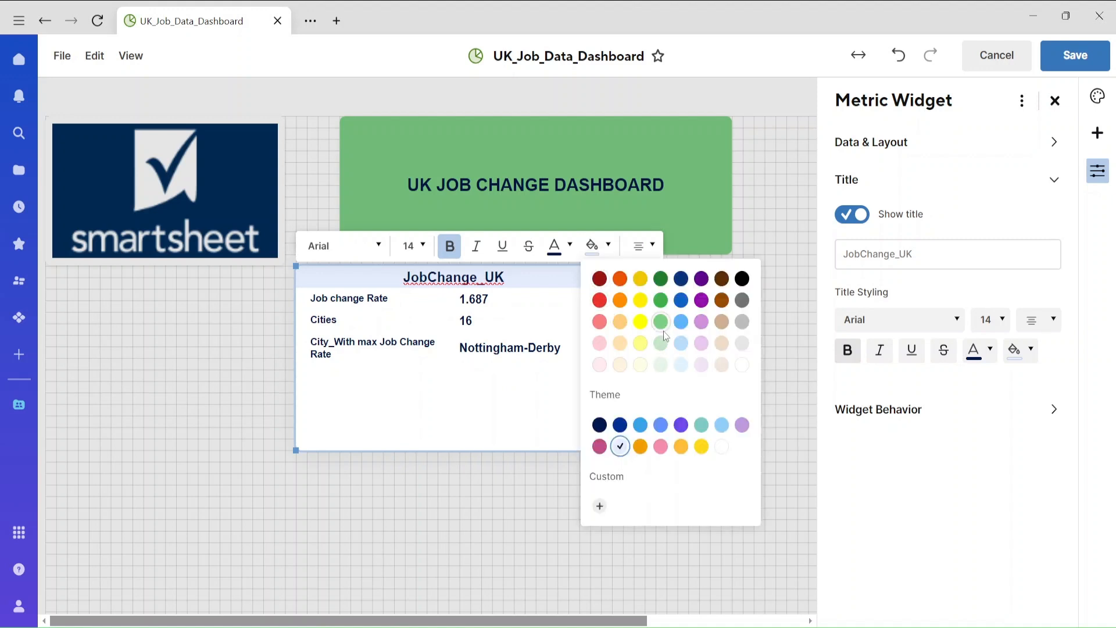
left_click(664, 330)
left_click(598, 245)
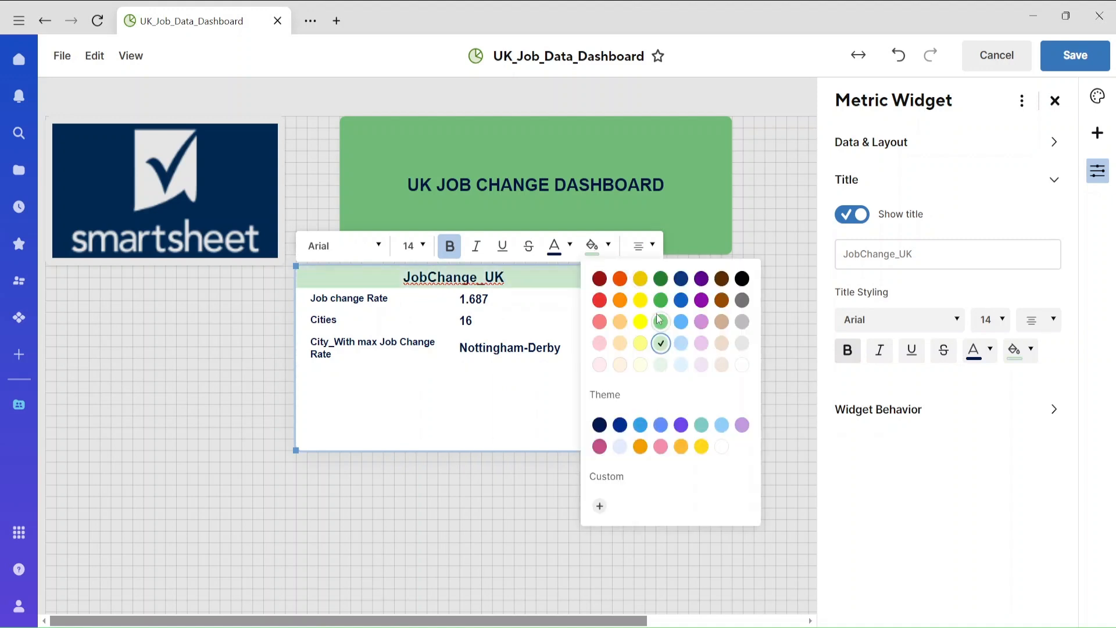
left_click(661, 322)
left_click(528, 407)
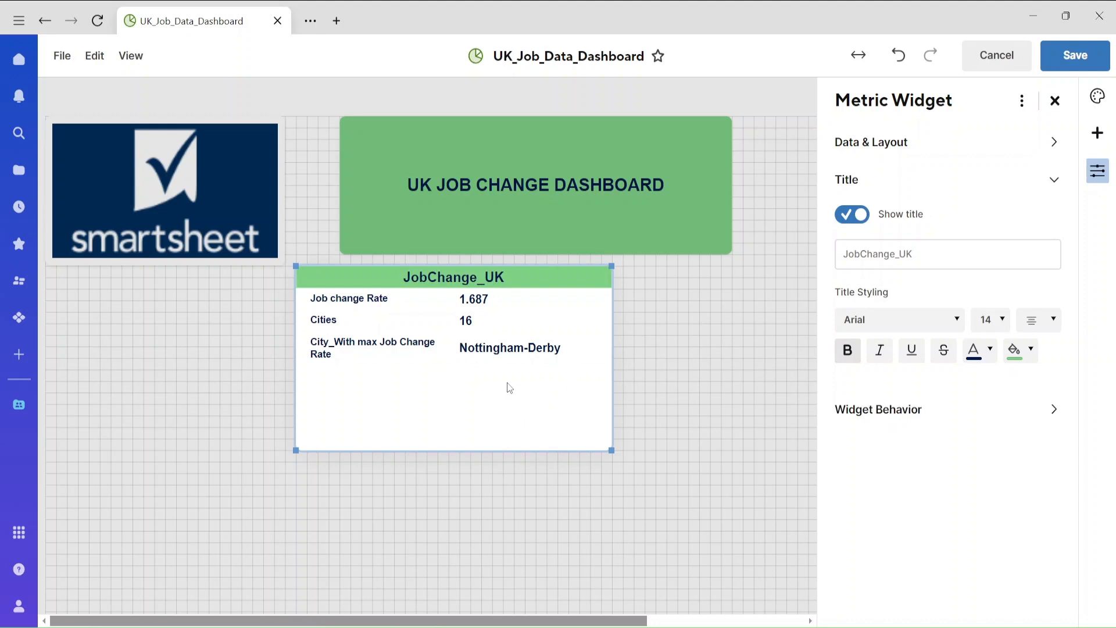
left_click(641, 469)
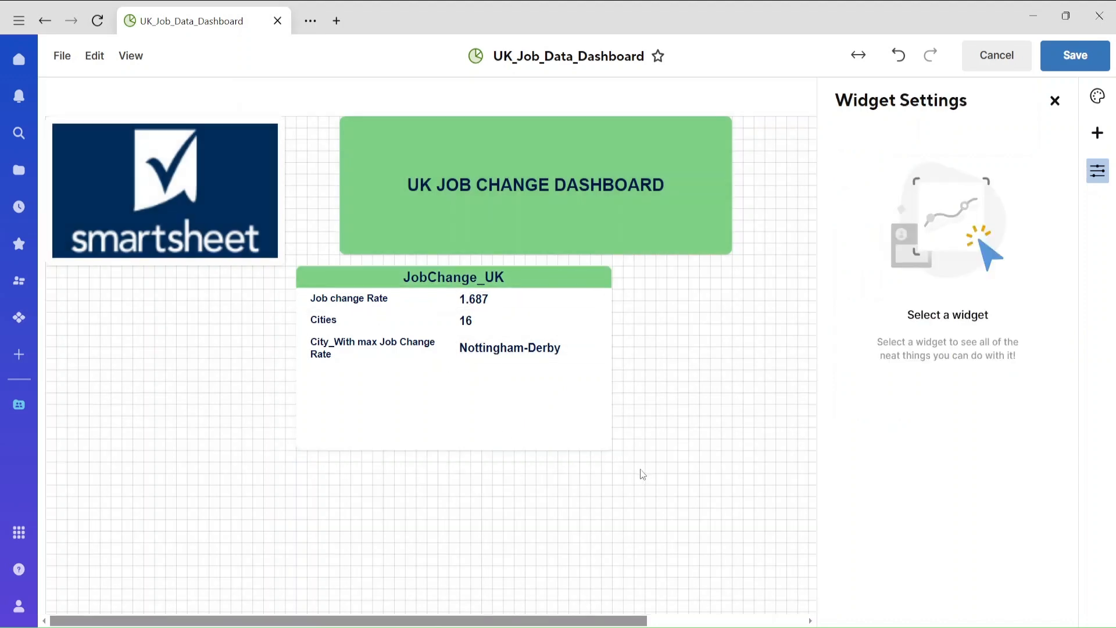
- Reorder the metric rows to Cities, Job change Rate, City_With max Job Change Rate
double_click(386, 352)
left_click(382, 401)
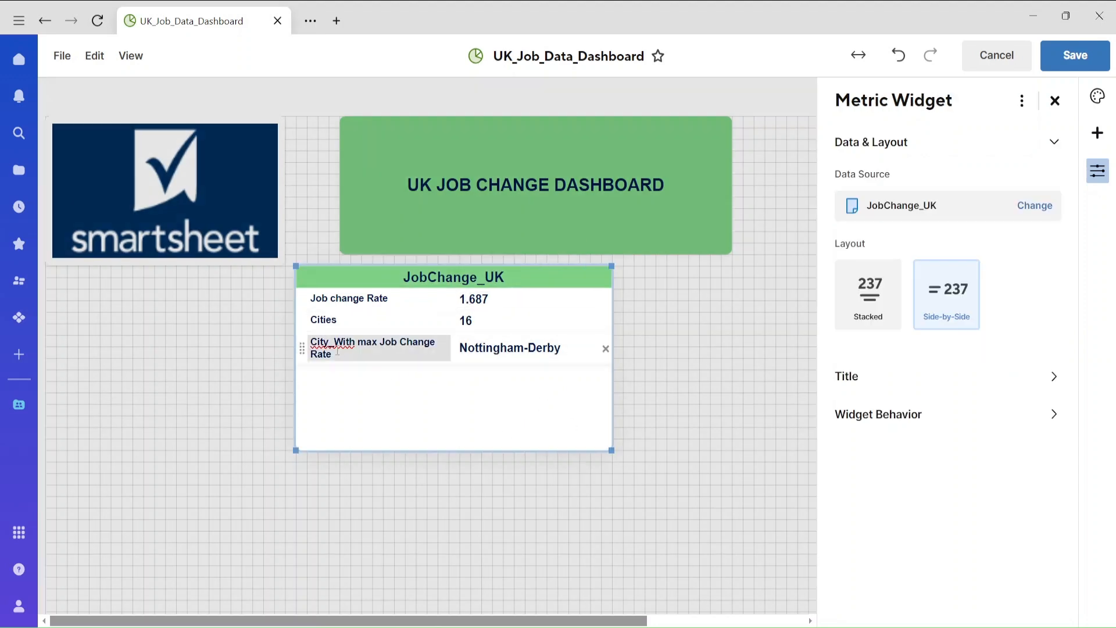
left_click_drag(304, 348, 304, 319)
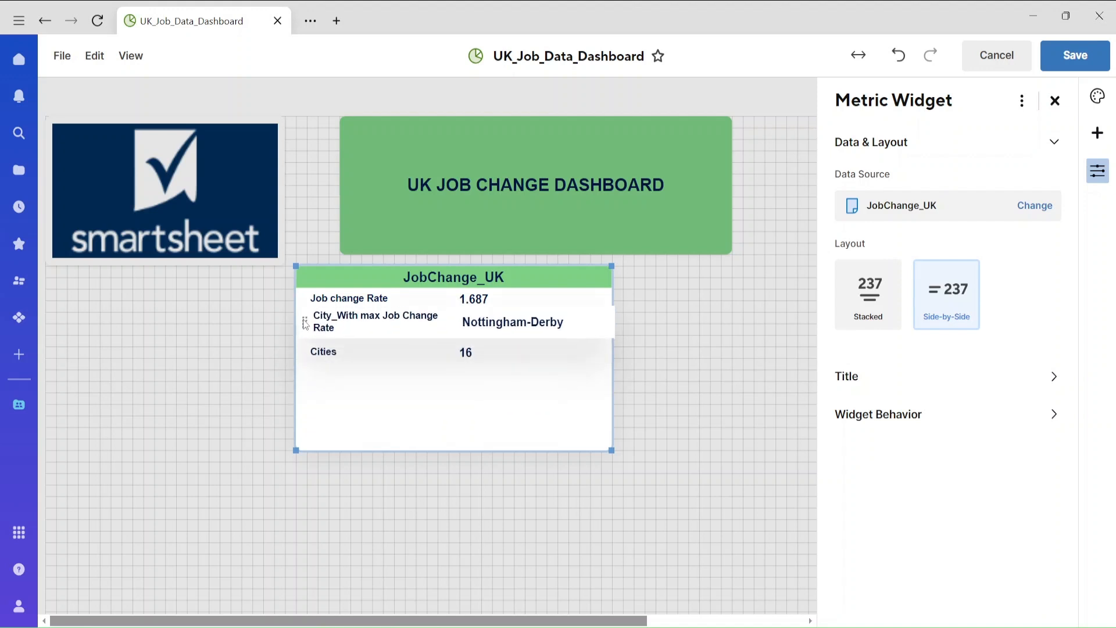
left_click_drag(305, 357, 302, 298)
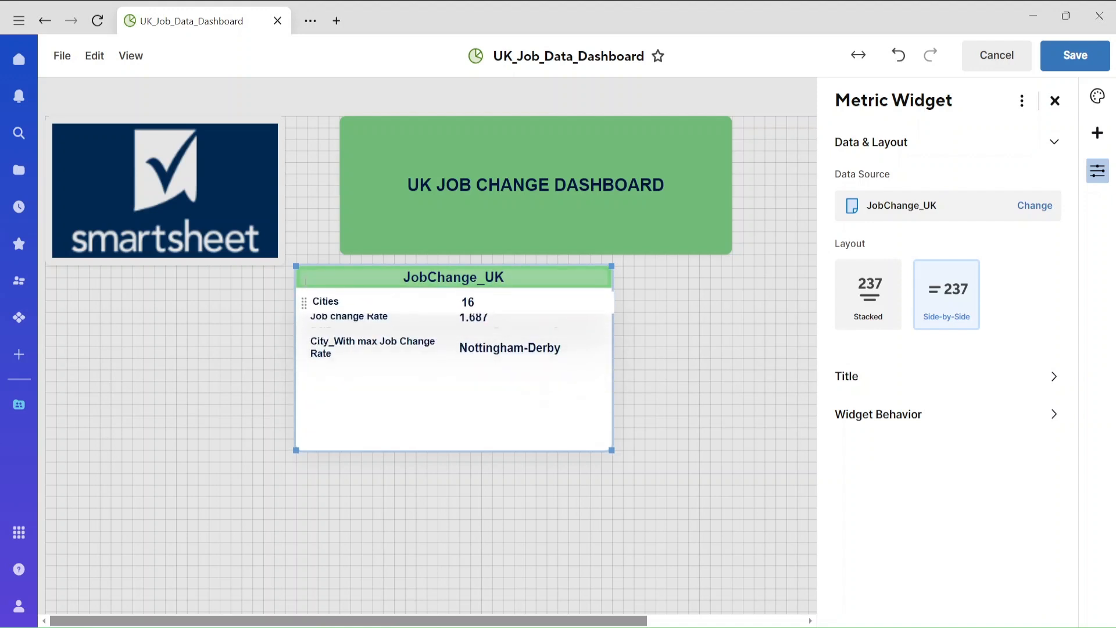
- Rename the Cities metric label to City Count and reduce the widget's height to fit its three rows
left_click(351, 298)
left_click(352, 299)
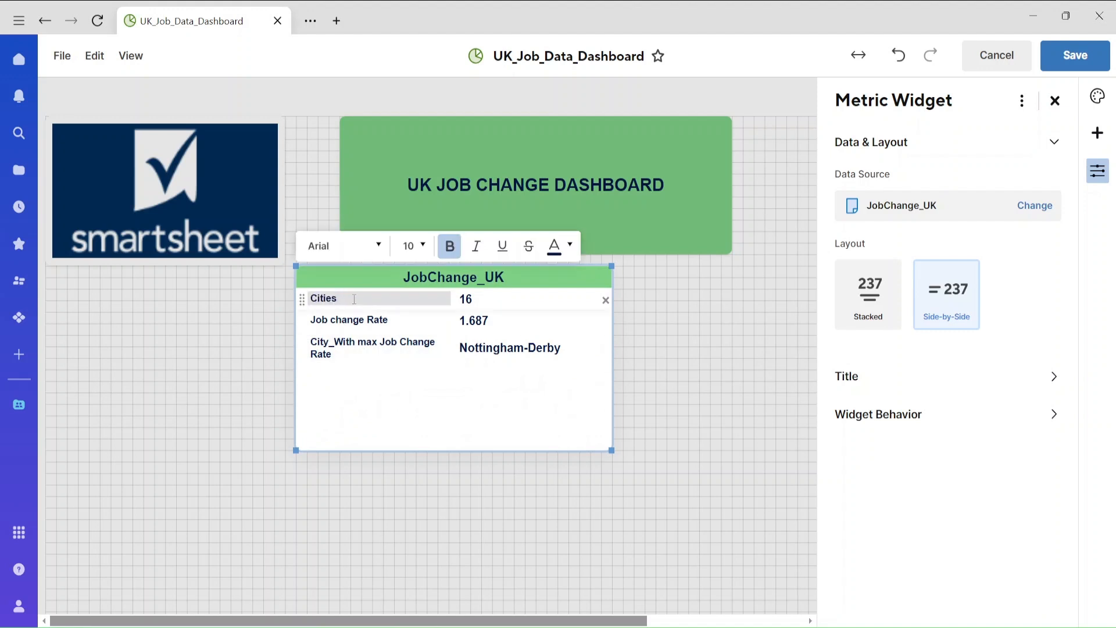
key("BackSpace")
key("BackSpace")
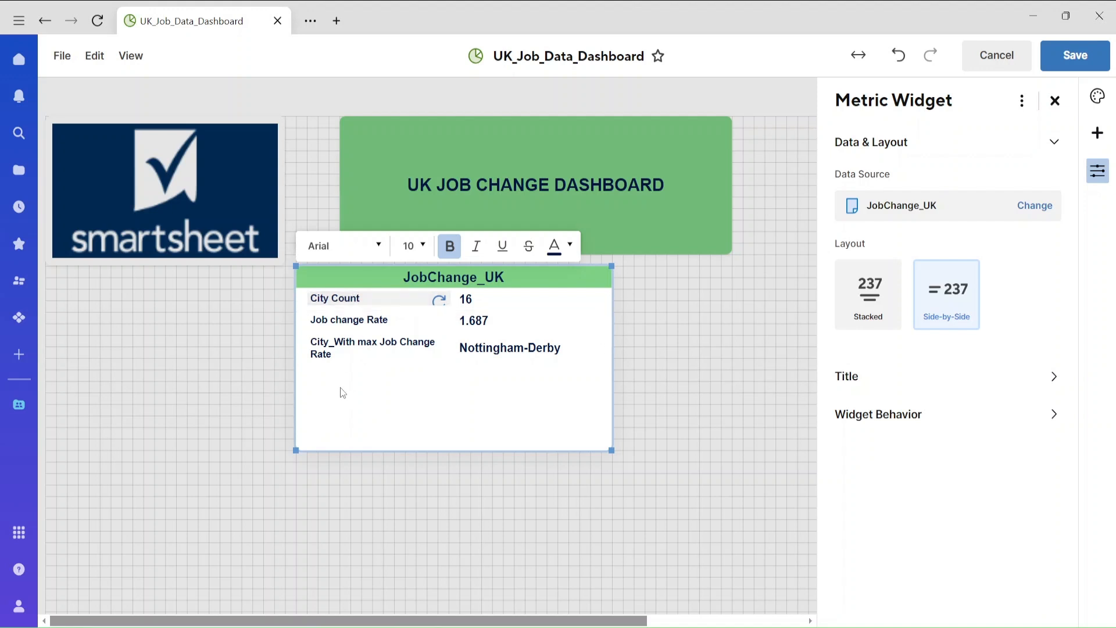
left_click(340, 397)
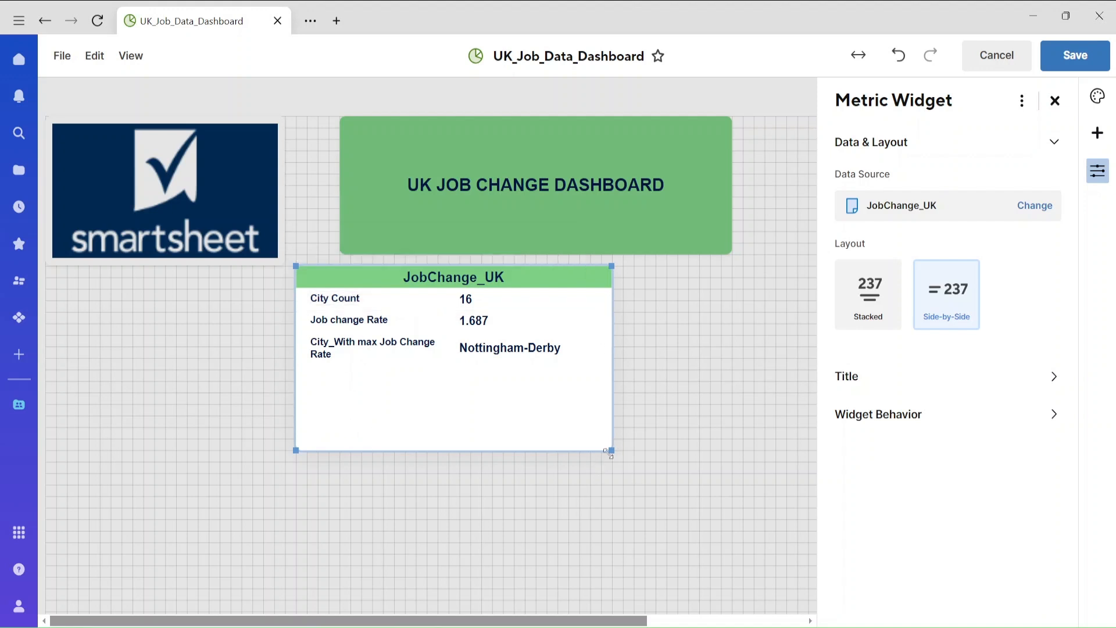
left_click_drag(608, 453, 608, 381)
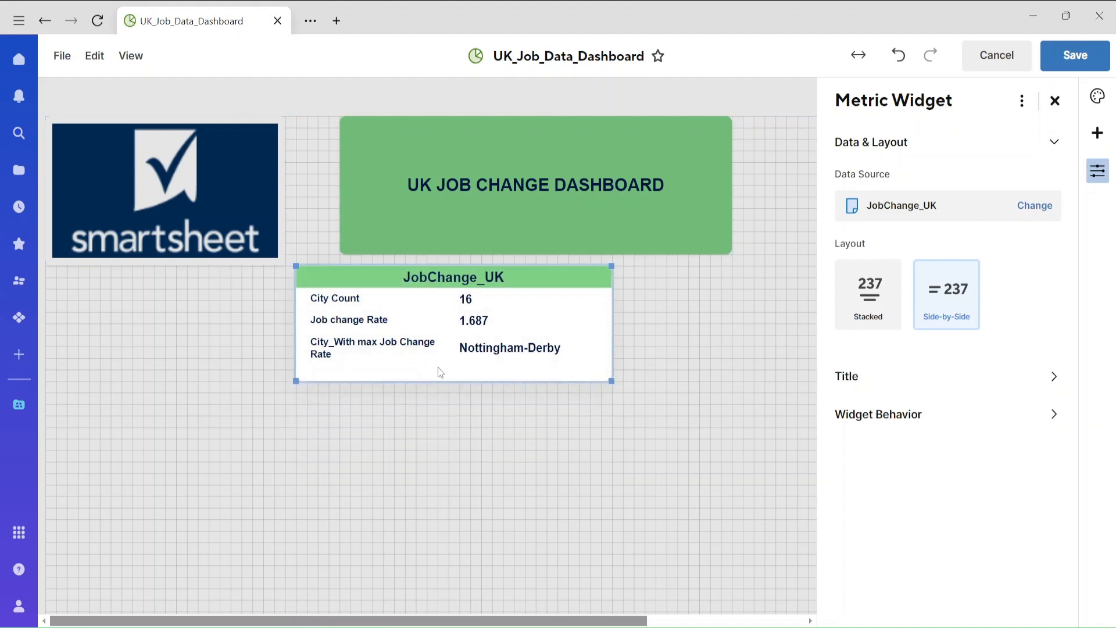
- Try the Stacked layout on the metric widget and return it to Side-by-Side
left_click(872, 303)
left_click(874, 383)
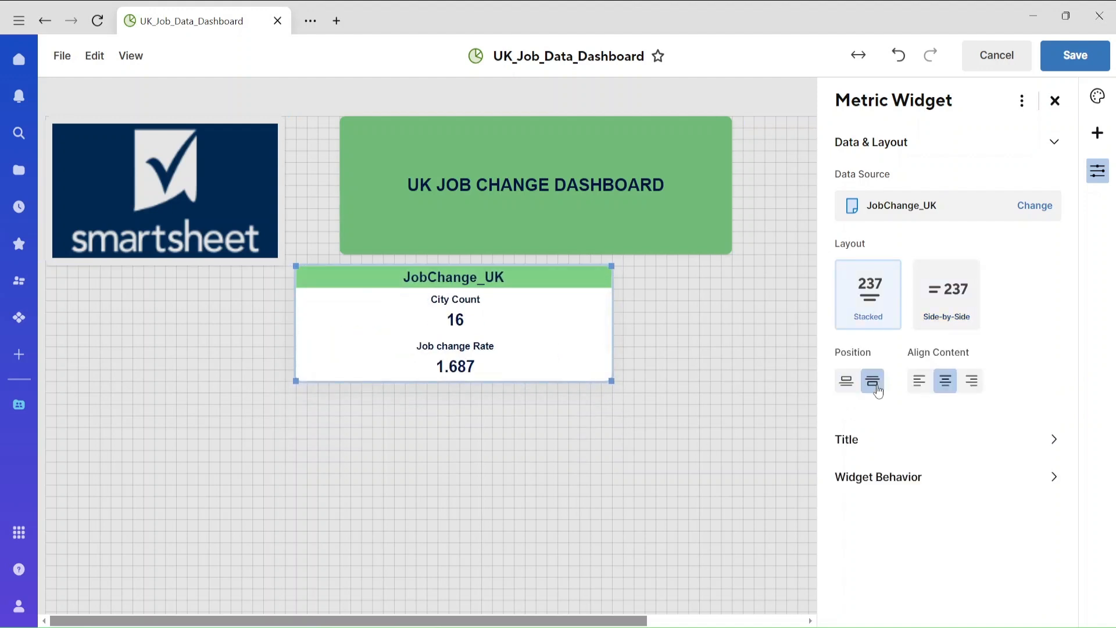
left_click(943, 325)
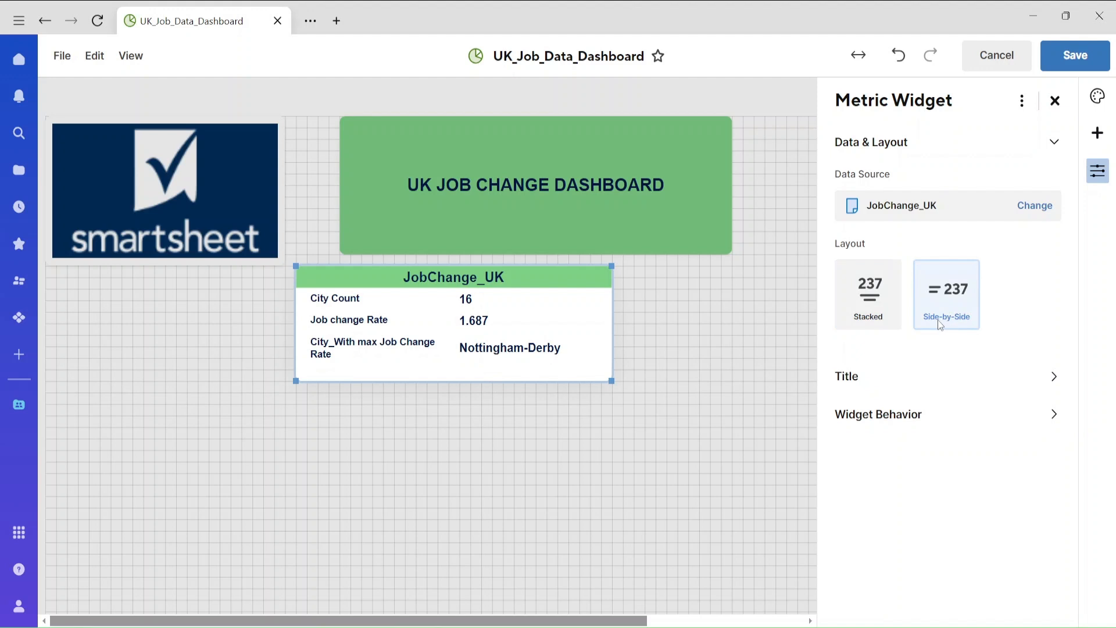
- Narrow the metric widget, make it slightly taller, and place it beside the title at the canvas's upper right
left_click_drag(615, 375, 614, 388)
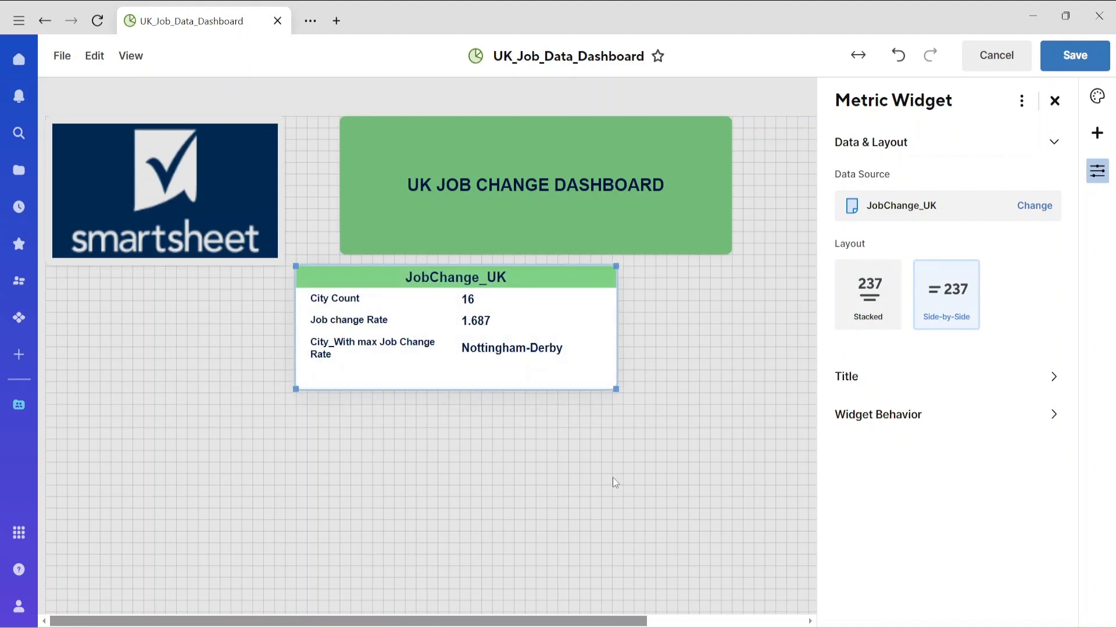
left_click(613, 477)
left_click_drag(617, 621, 817, 623)
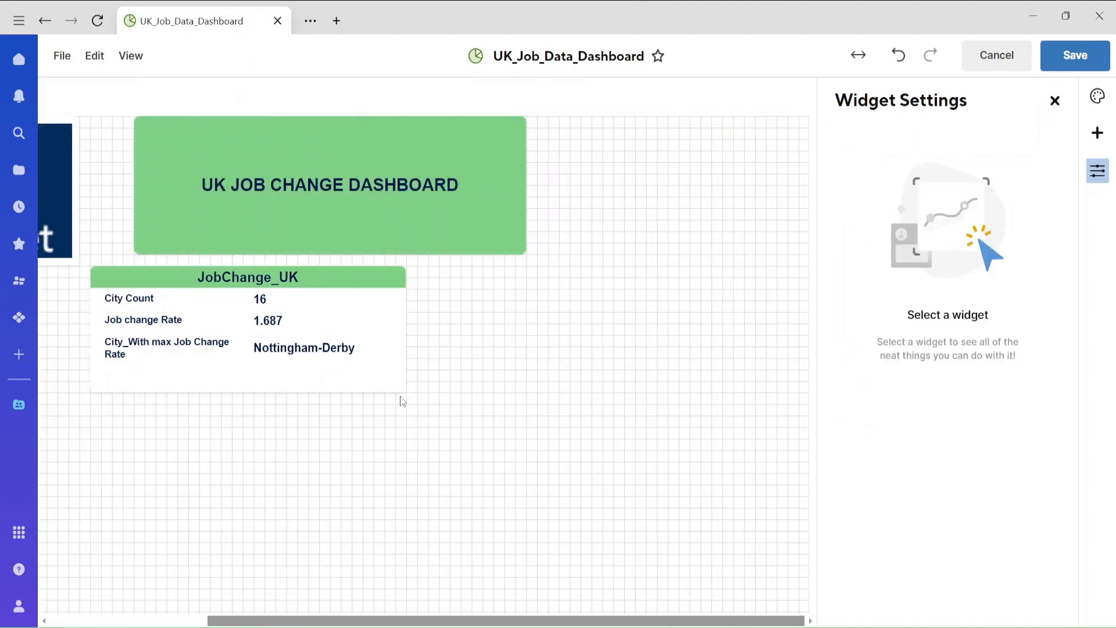
left_click_drag(402, 390, 308, 389)
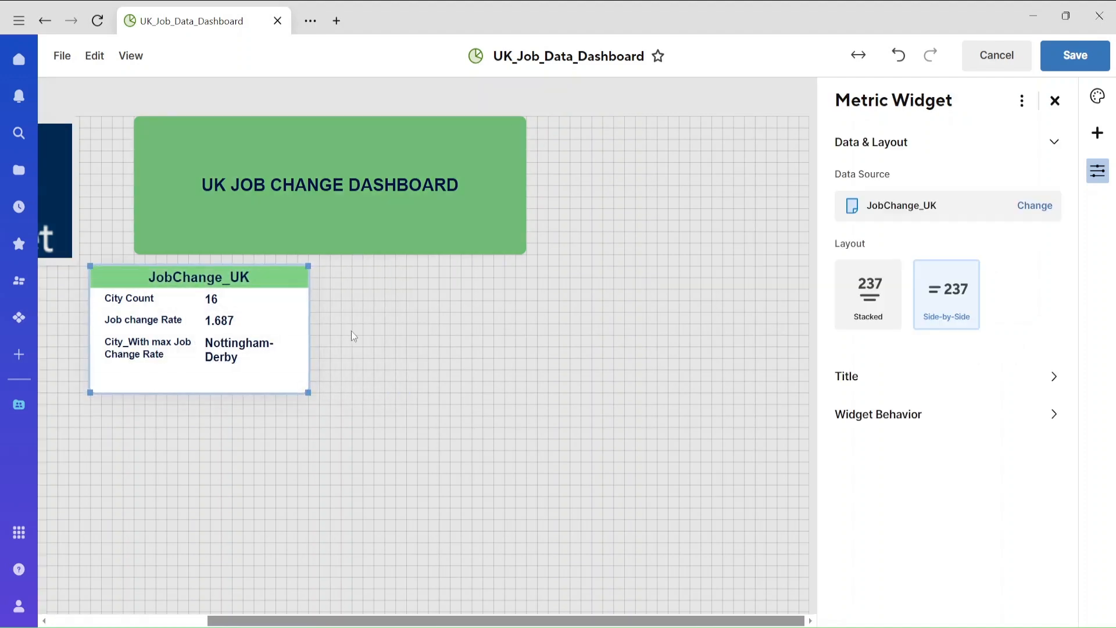
left_click(388, 341)
left_click_drag(277, 276, 665, 143)
left_click(703, 249)
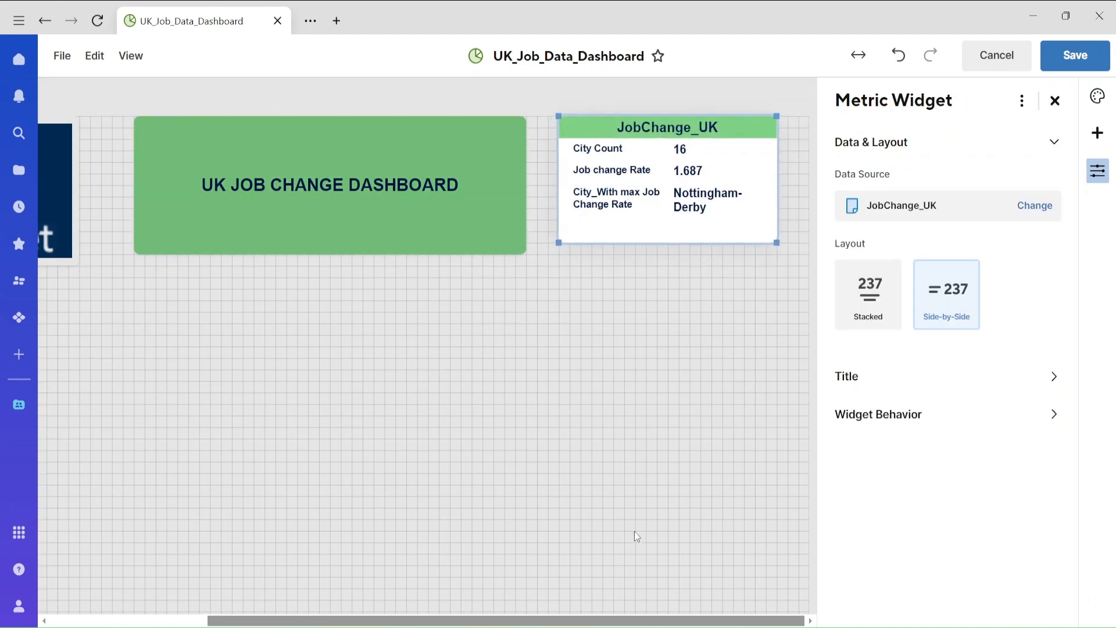
left_click_drag(569, 621, 693, 625)
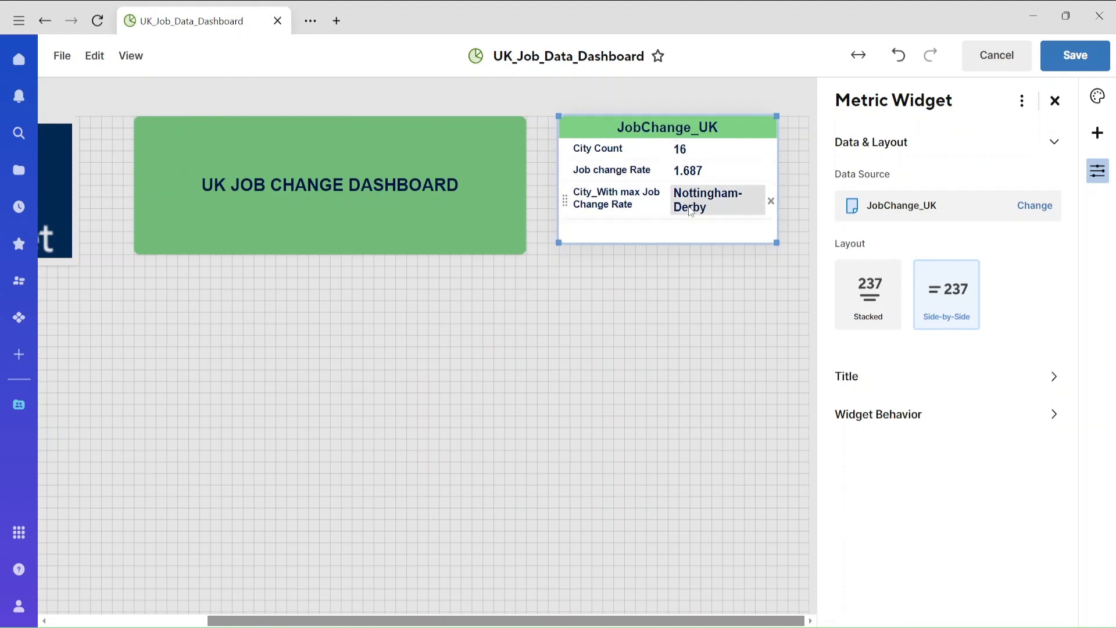
left_click(685, 331)
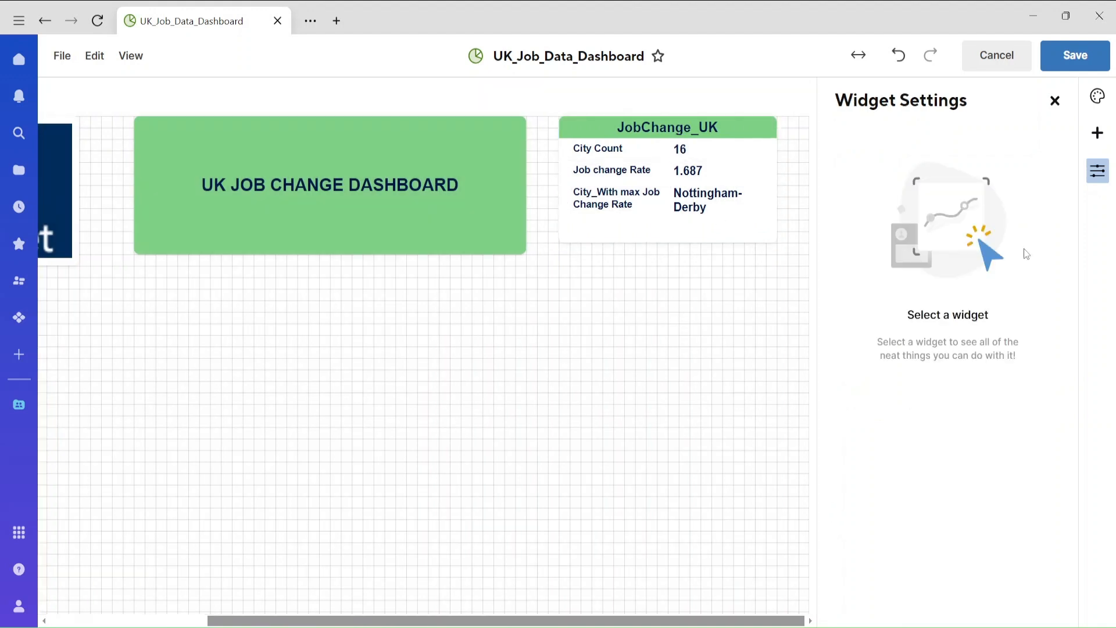
- Add a Shortcut widget below the dashboard title and delete the duplicate one, keeping a single empty shortcut widget
left_click(1097, 132)
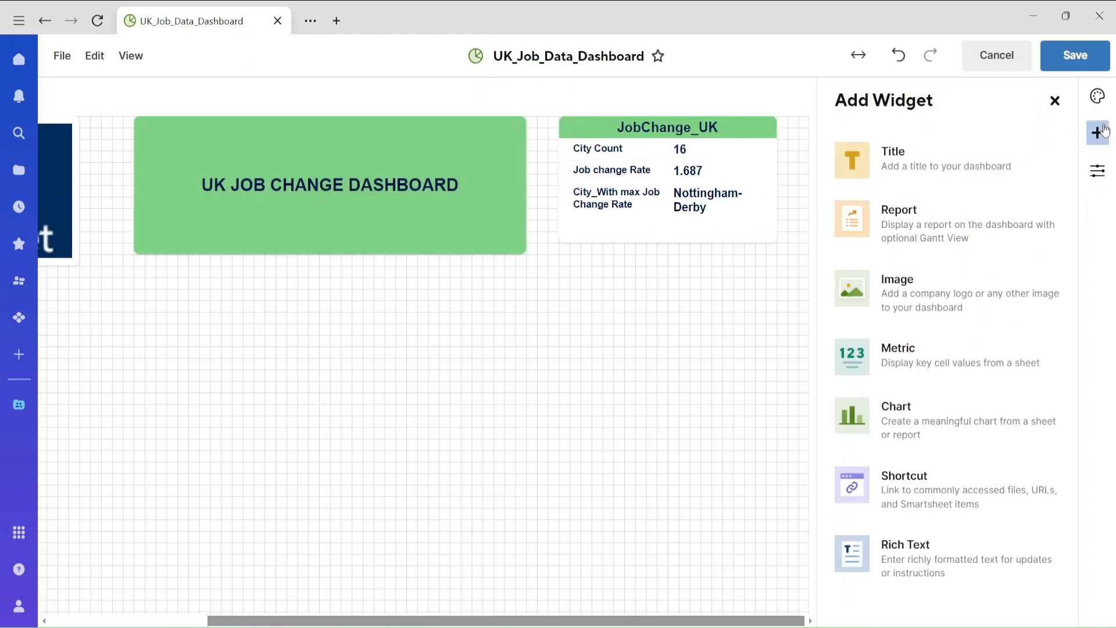
left_click(903, 504)
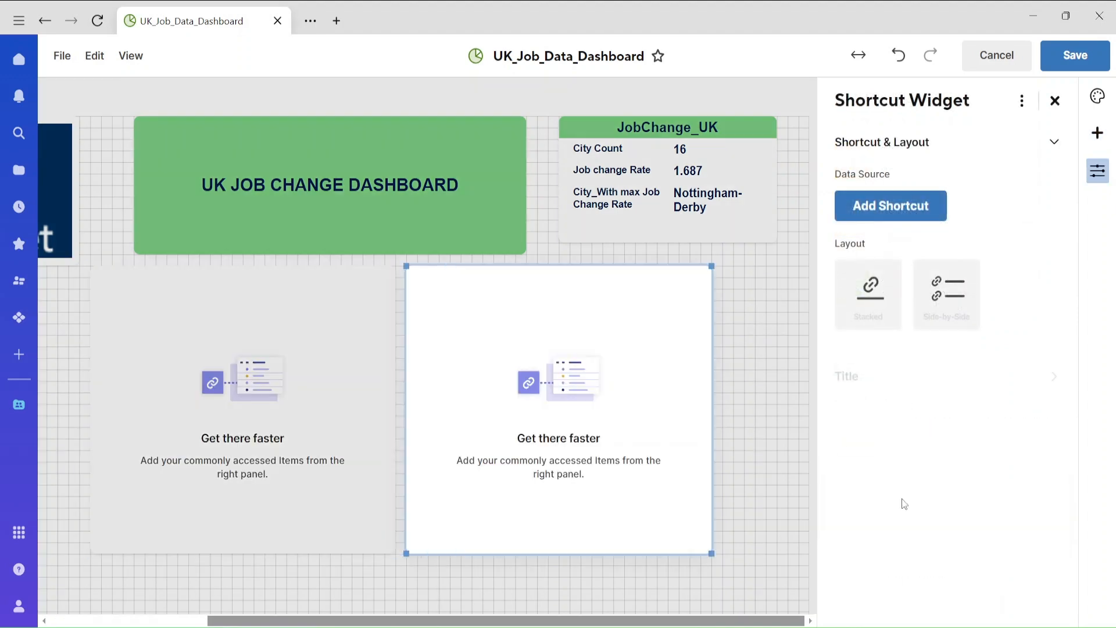
left_click(377, 268)
right_click(381, 291)
left_click(393, 326)
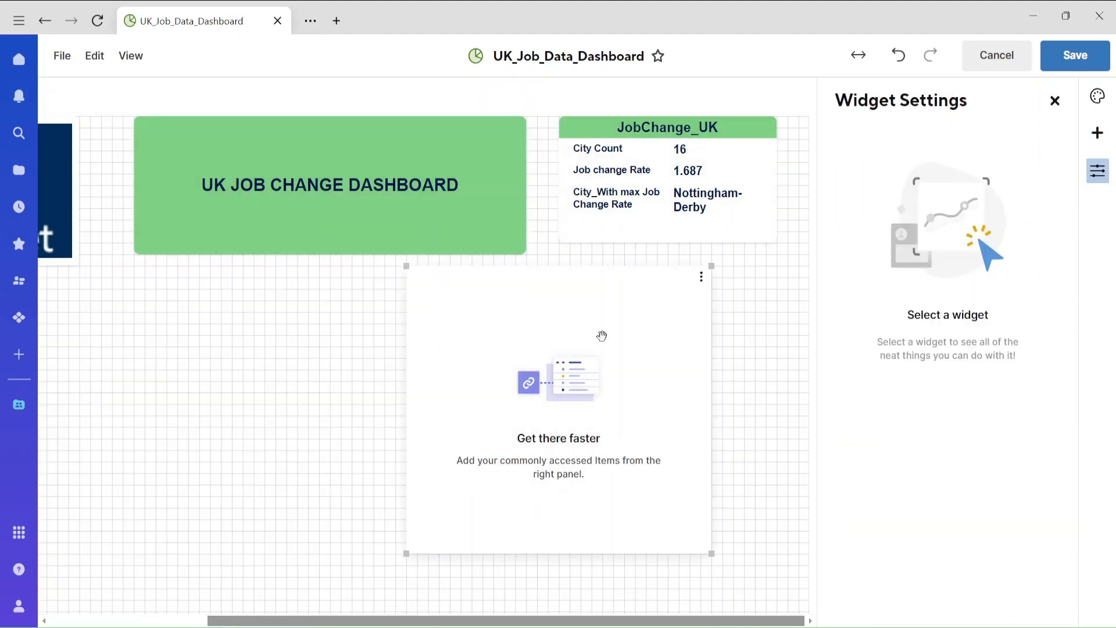
left_click(639, 344)
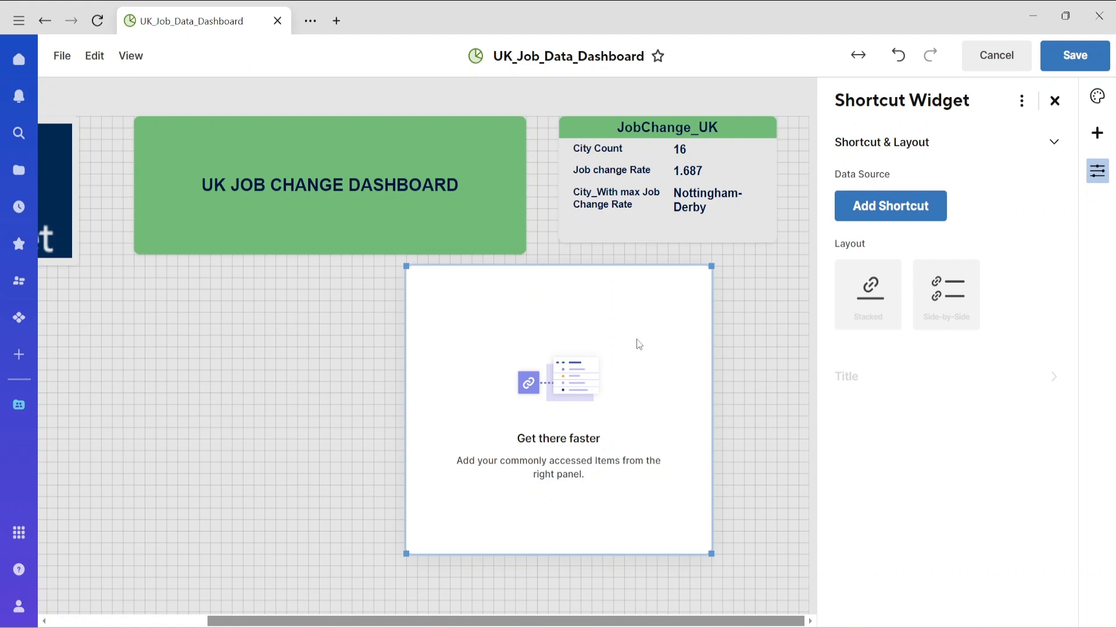
left_click(1097, 133)
left_click(1096, 133)
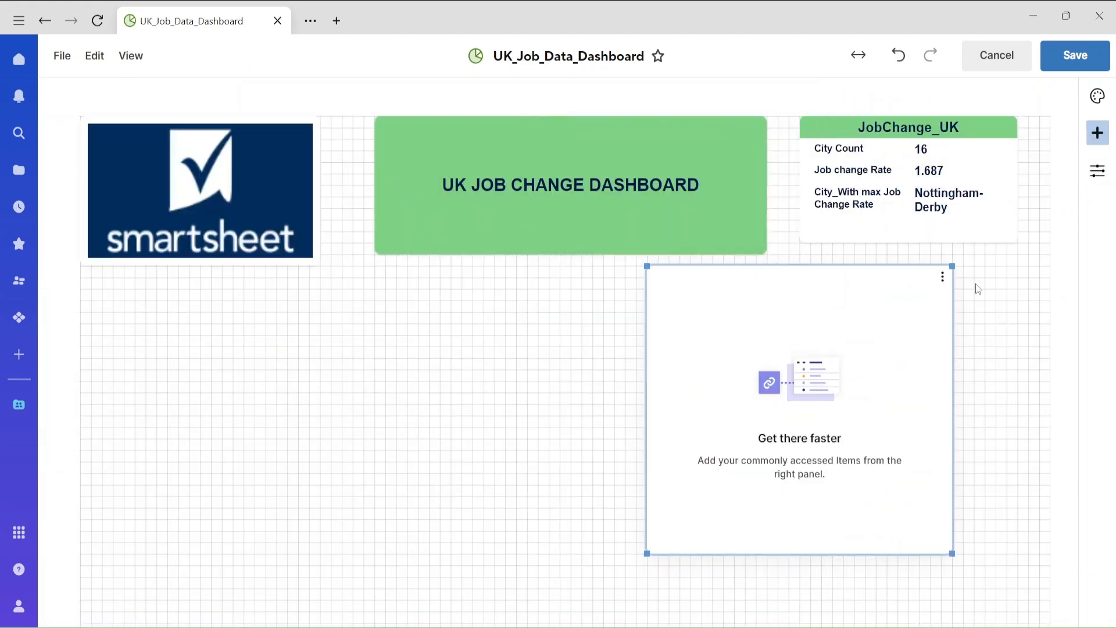
- Link the shortcut widget to the Smartsheet item JobChange_UK from the UK_Job_Change workspace
left_click(908, 357)
left_click(891, 206)
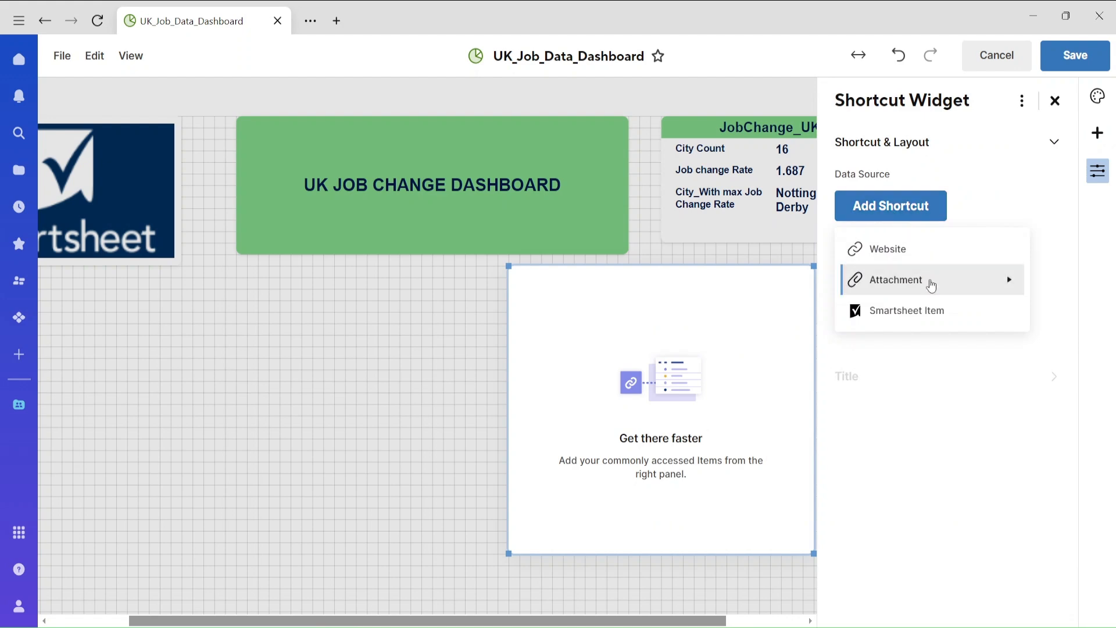
left_click(933, 313)
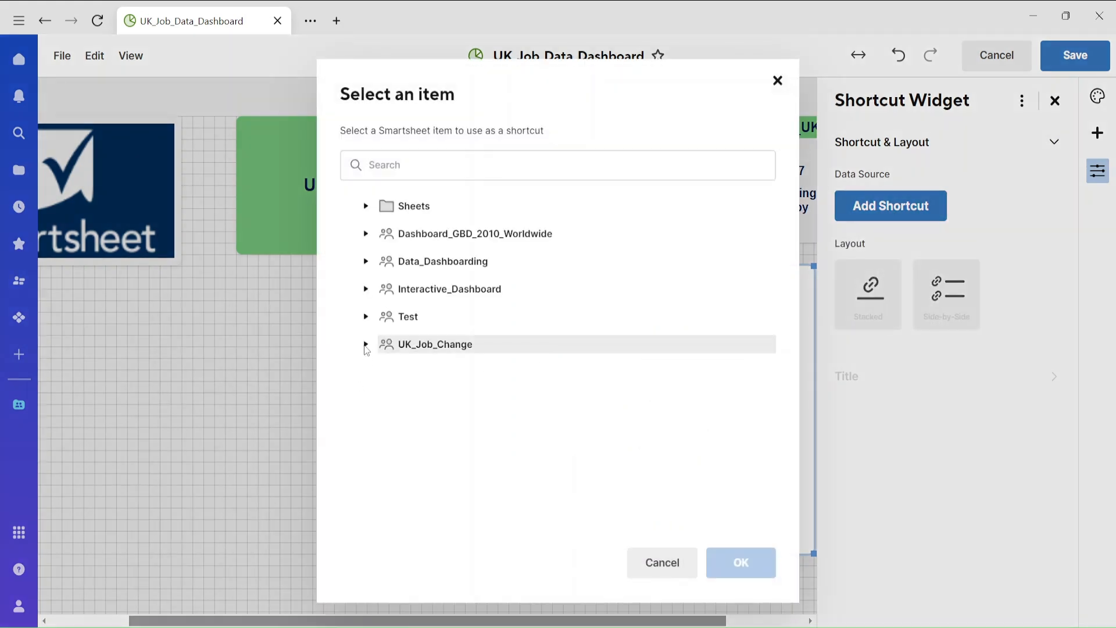
left_click(366, 344)
left_click(437, 372)
left_click(750, 558)
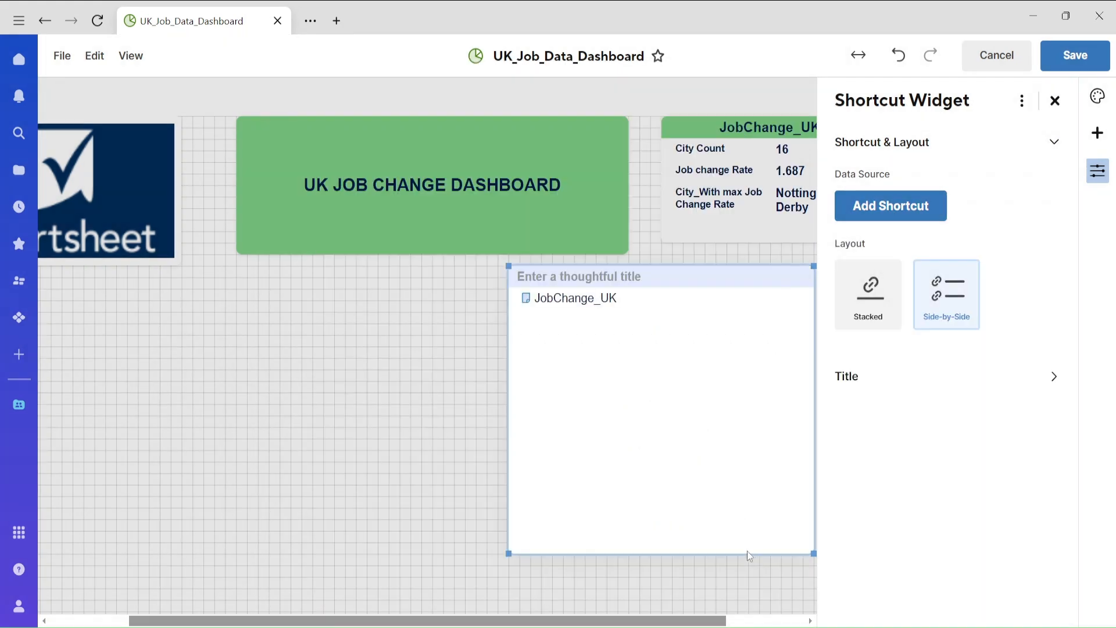
- Shrink the shortcut widget around its single link and title it RAW DATA FILE
scroll(770, 460, "right", 2)
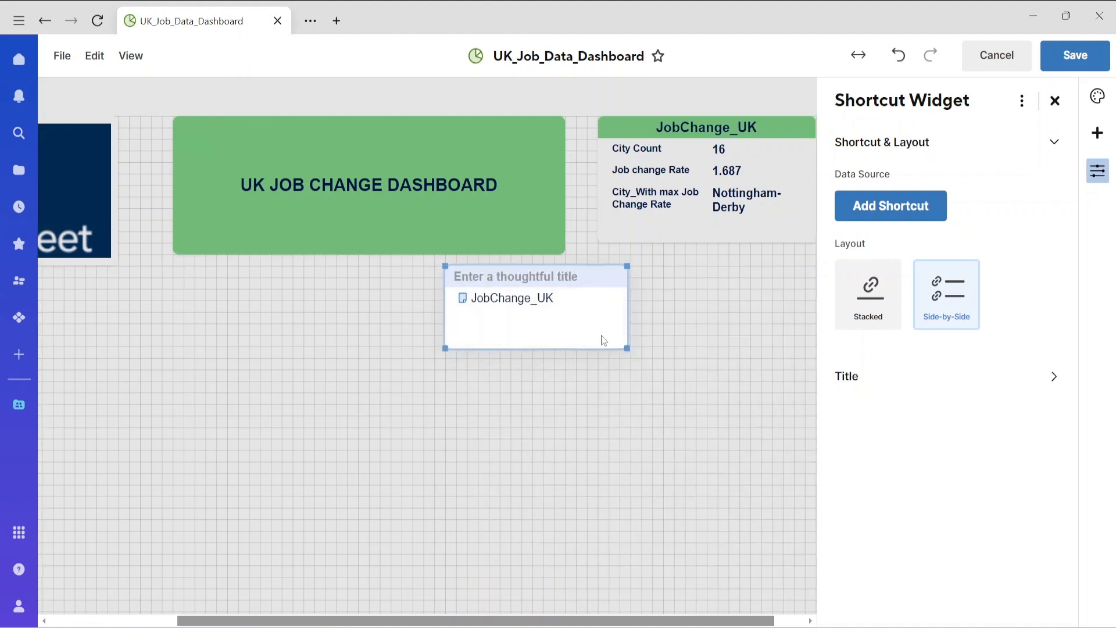
left_click(585, 275)
type("R")
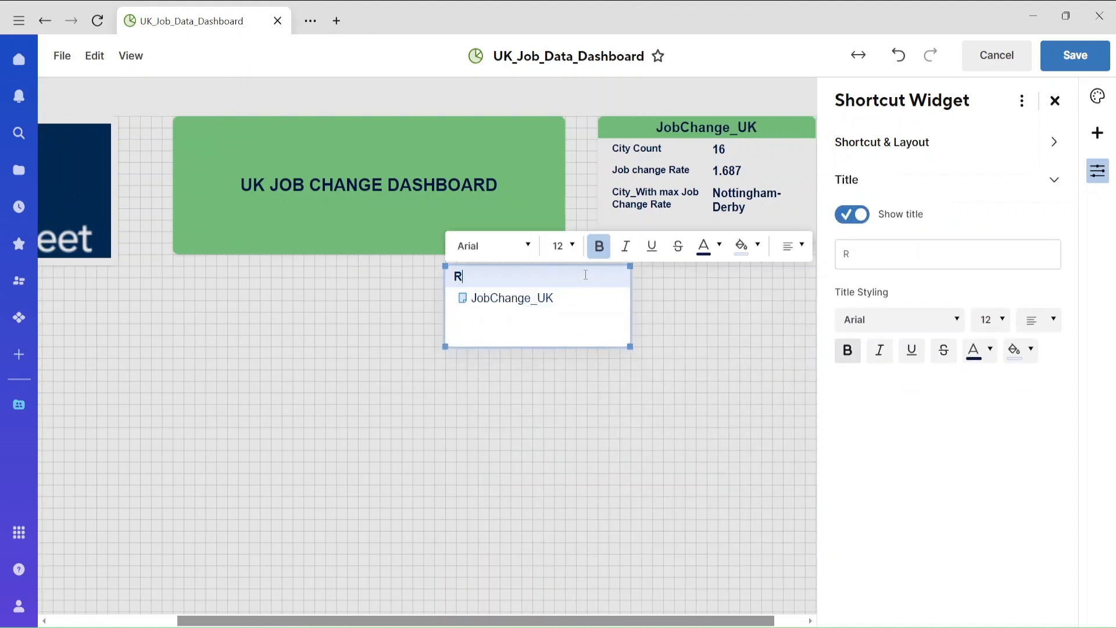
type("AW DATA FILE")
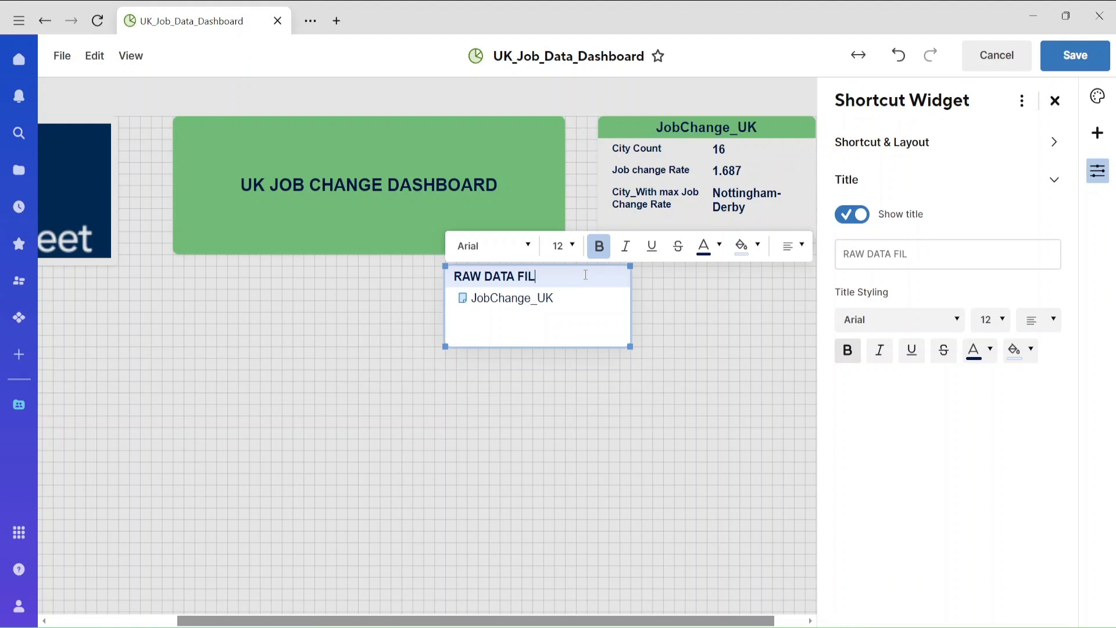
- Fill the shortcut widget's title bar with the dashboard title's light green and save the dashboard
left_click(757, 244)
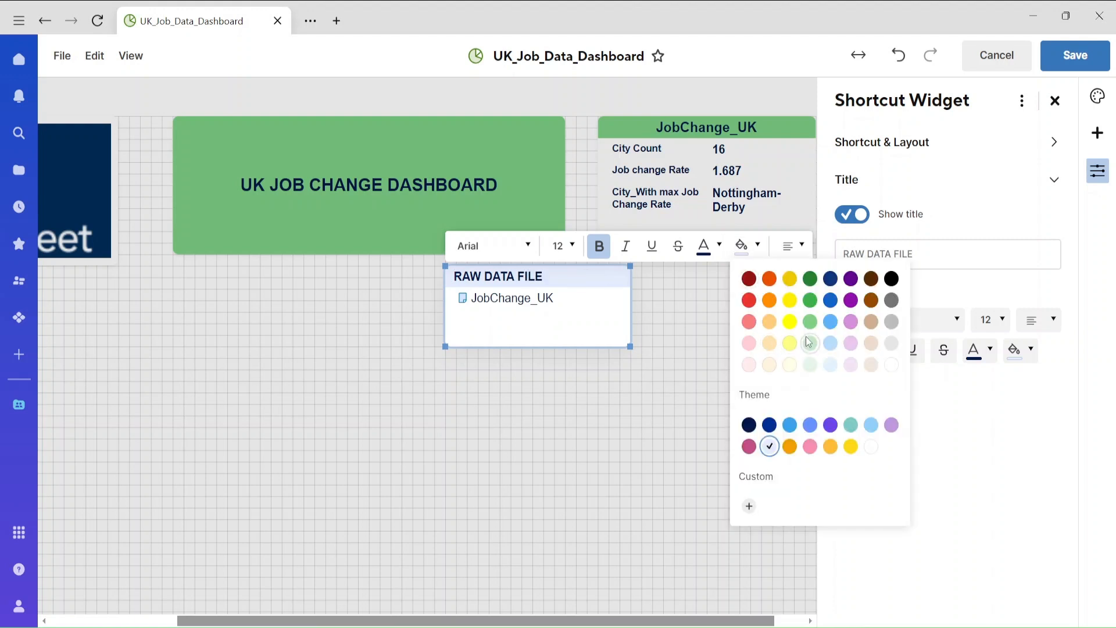
left_click(802, 319)
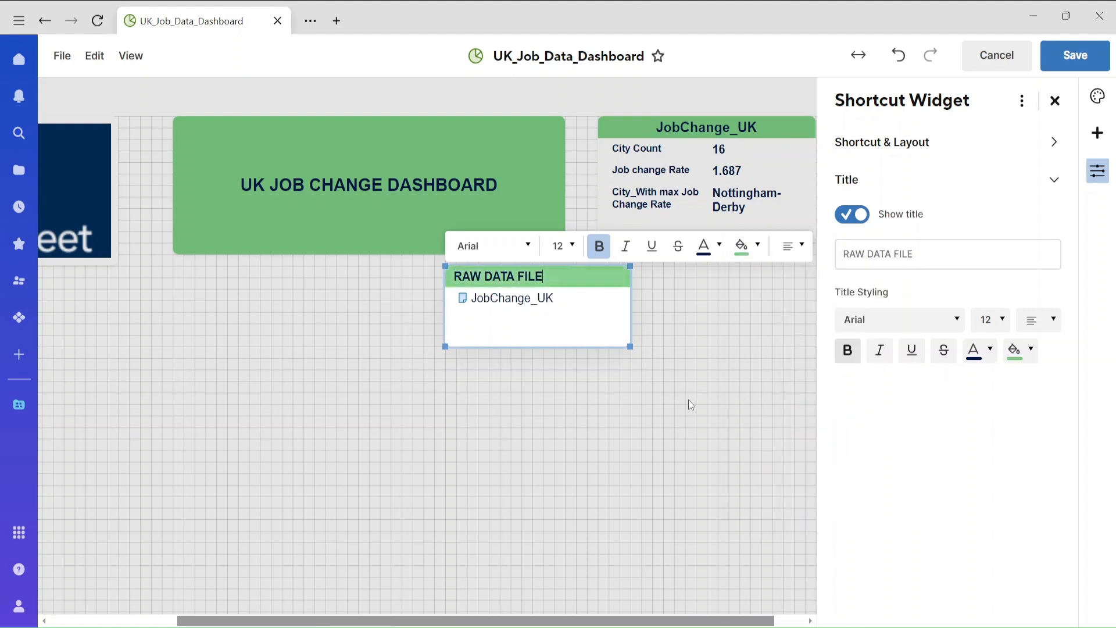
left_click(1075, 55)
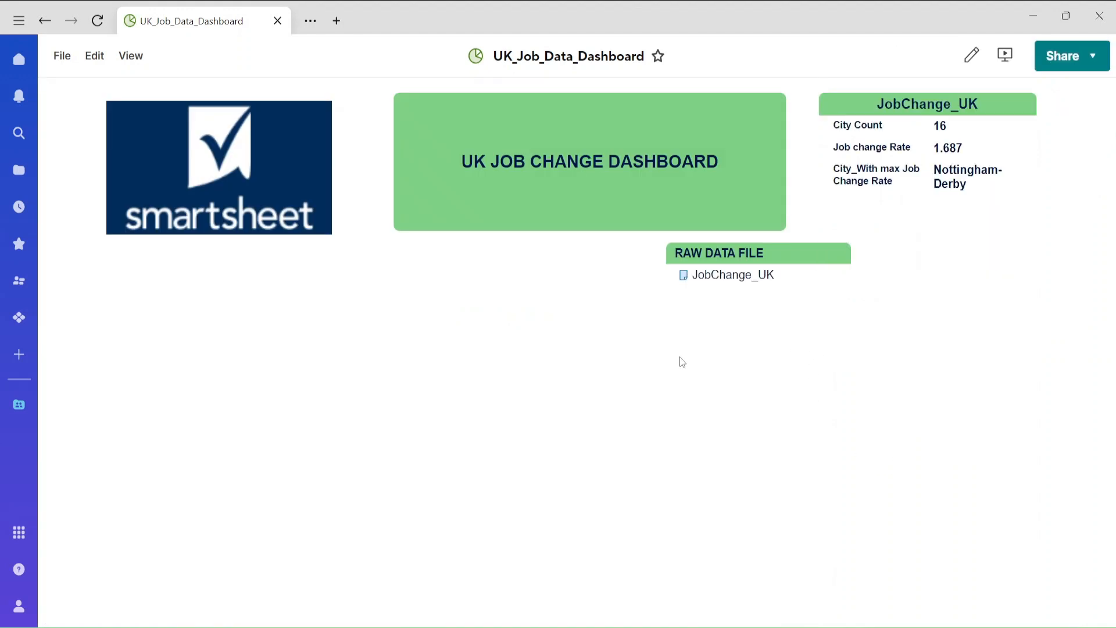
- Reopen the dashboard for editing, then tighten and narrow the widgets so the title, metric and shortcut fit in one row beside the logo
left_click(94, 55)
left_click(116, 92)
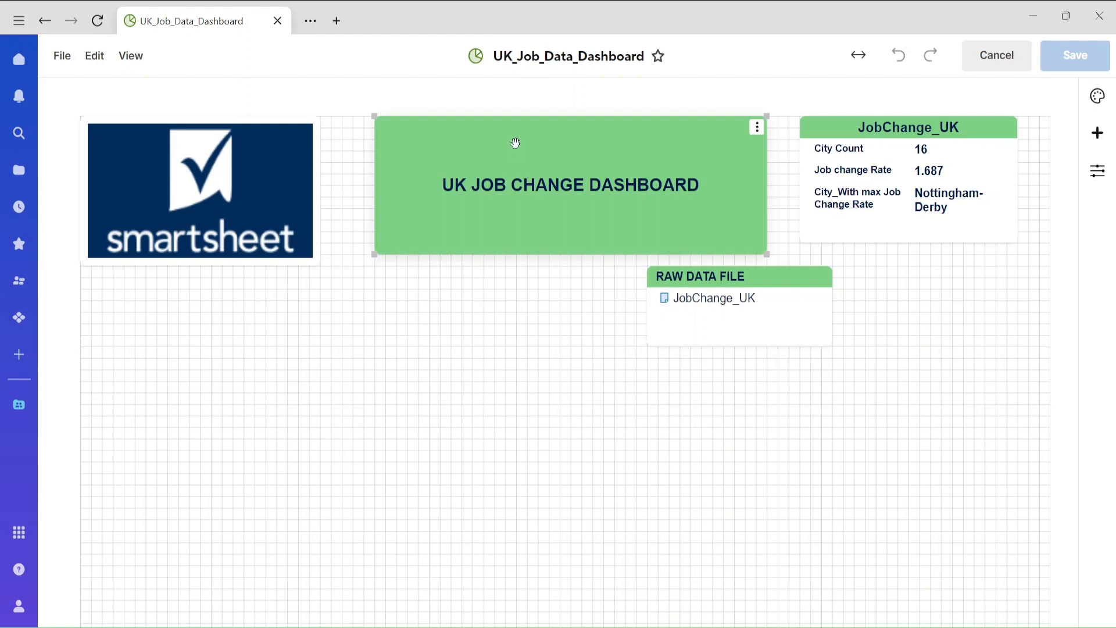
left_click_drag(515, 142, 469, 141)
left_click_drag(852, 125, 788, 147)
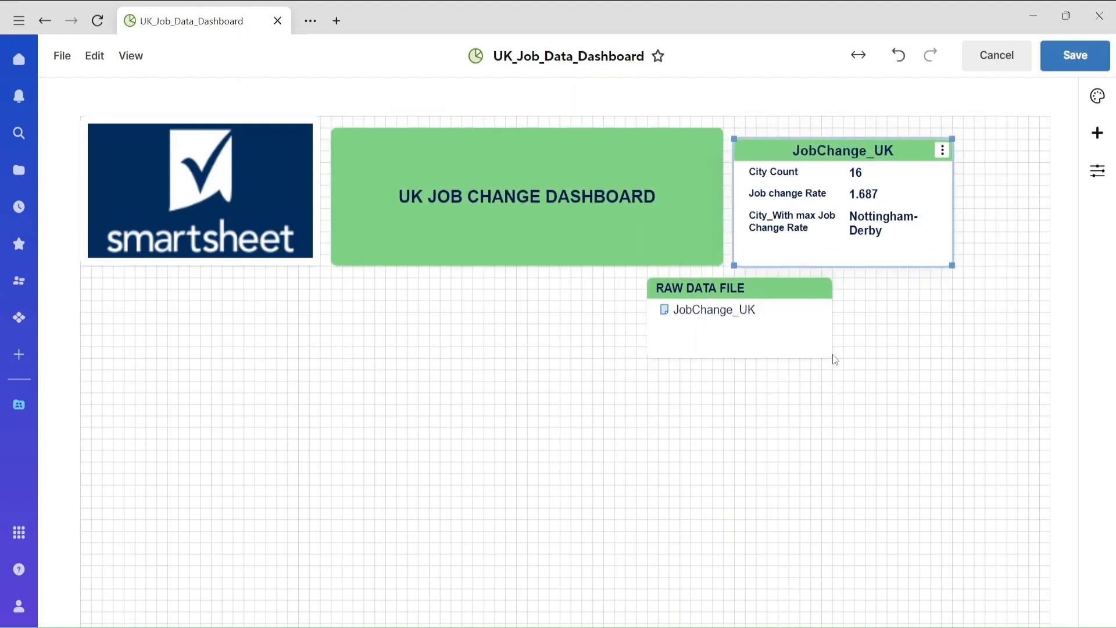
left_click_drag(835, 359, 800, 358)
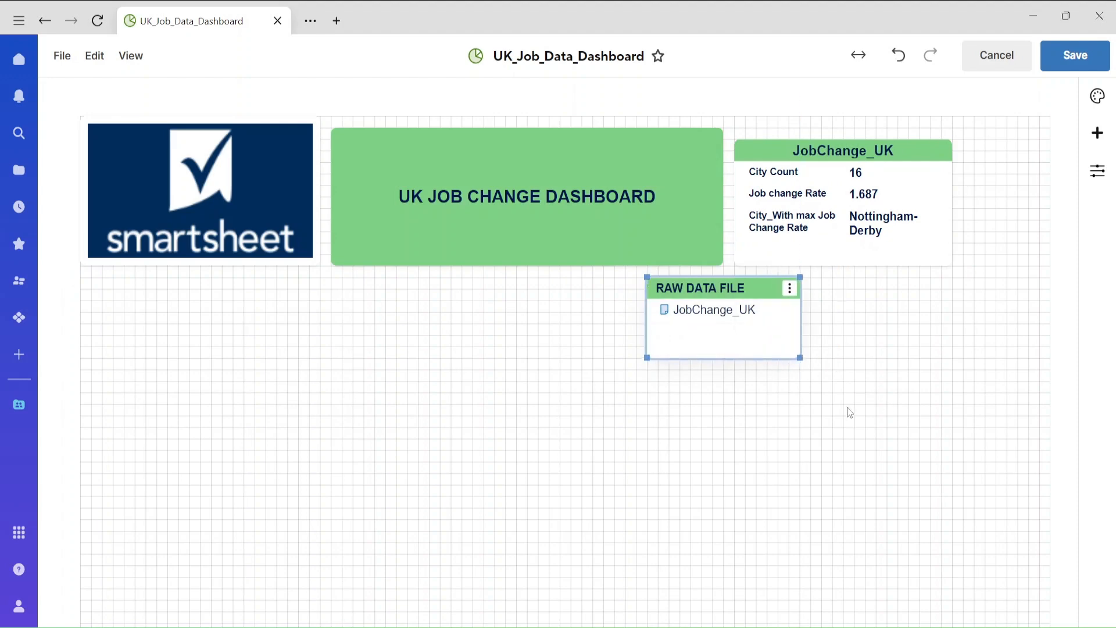
- Add a Rich Text widget below the logo containing "Our Dashboard" at font size 36
left_click(1097, 133)
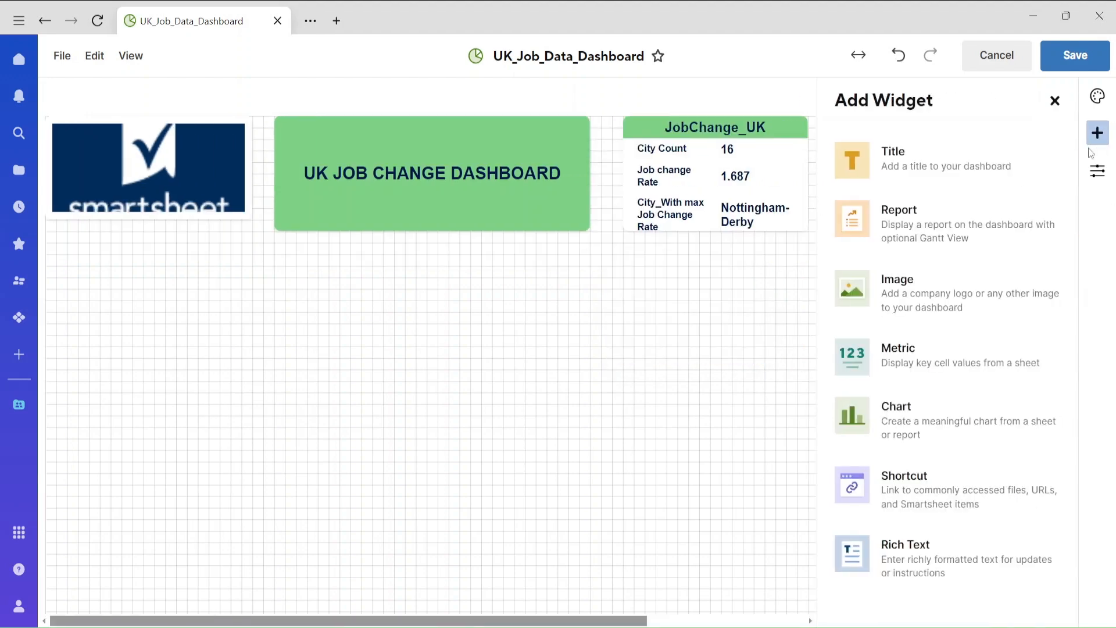
left_click(924, 548)
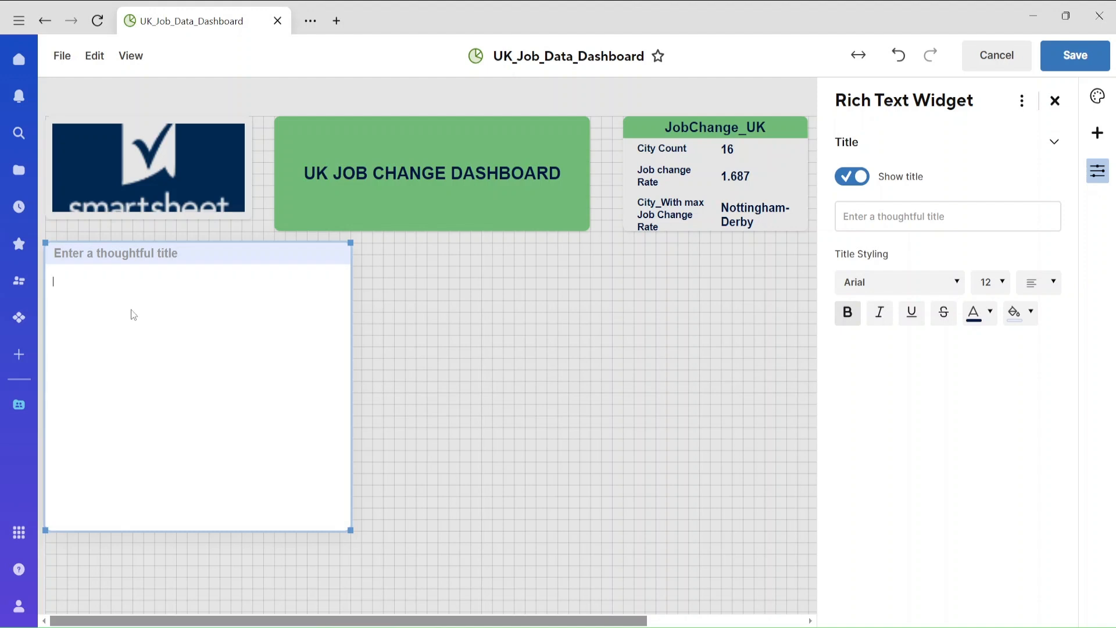
left_click(133, 314)
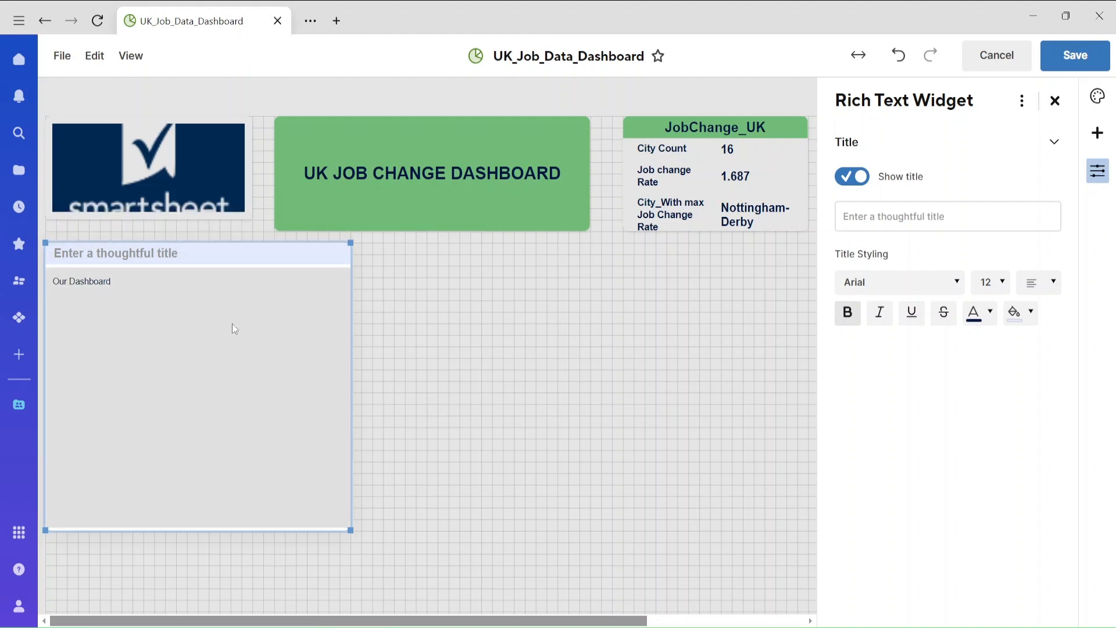
left_click(163, 222)
left_click(153, 506)
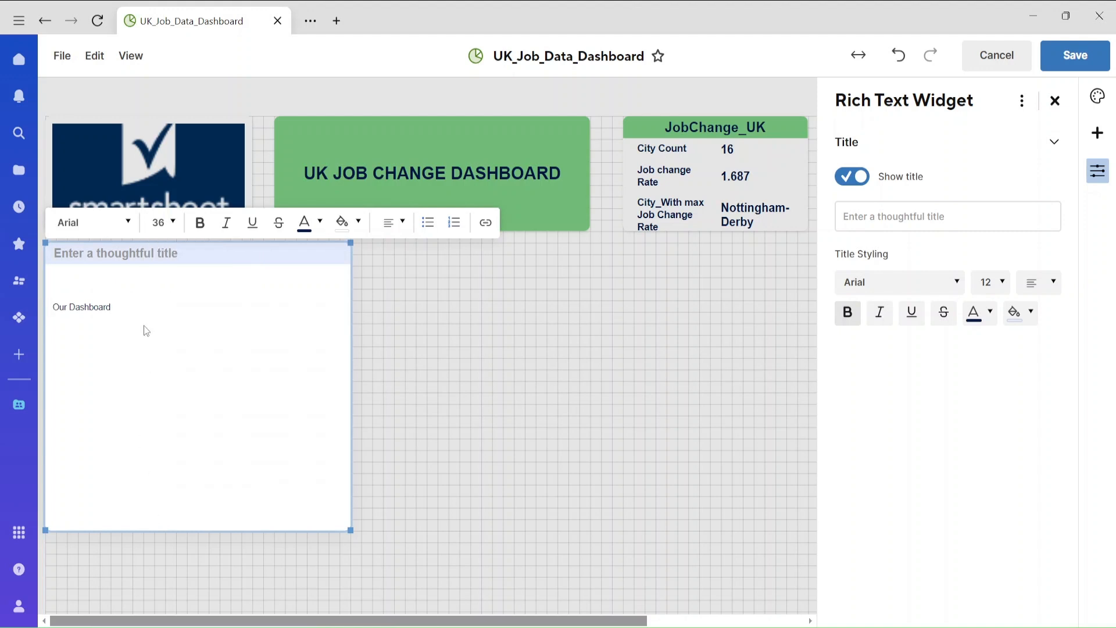
triple_click(120, 304)
left_click(169, 222)
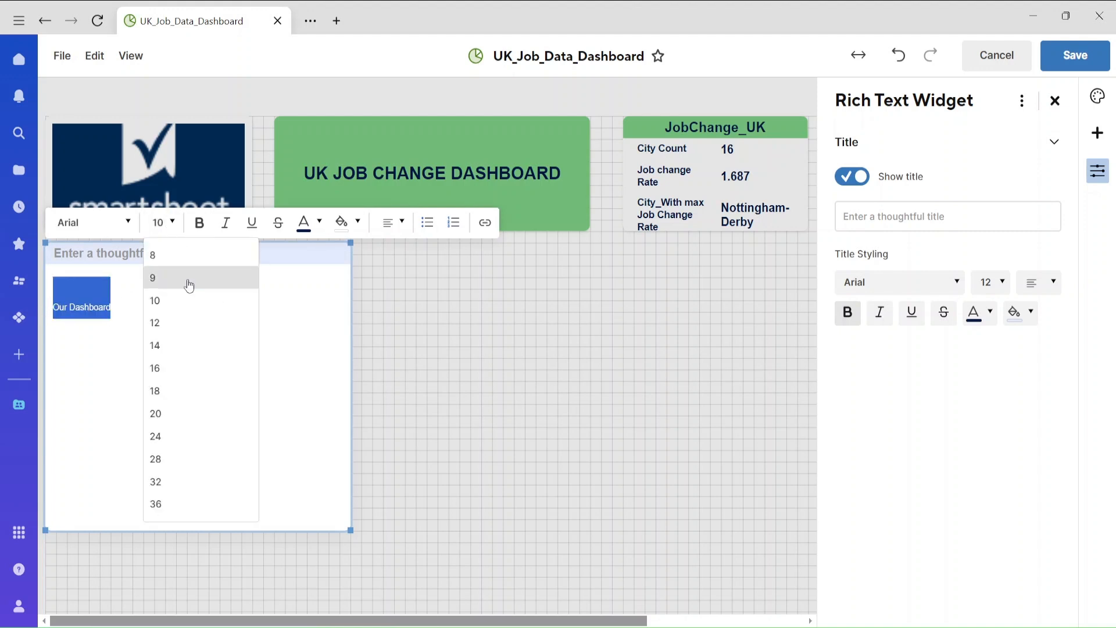
left_click(155, 504)
- Title the rich text widget "We are making a dashboard" and shrink it to fit its text
left_click(161, 252)
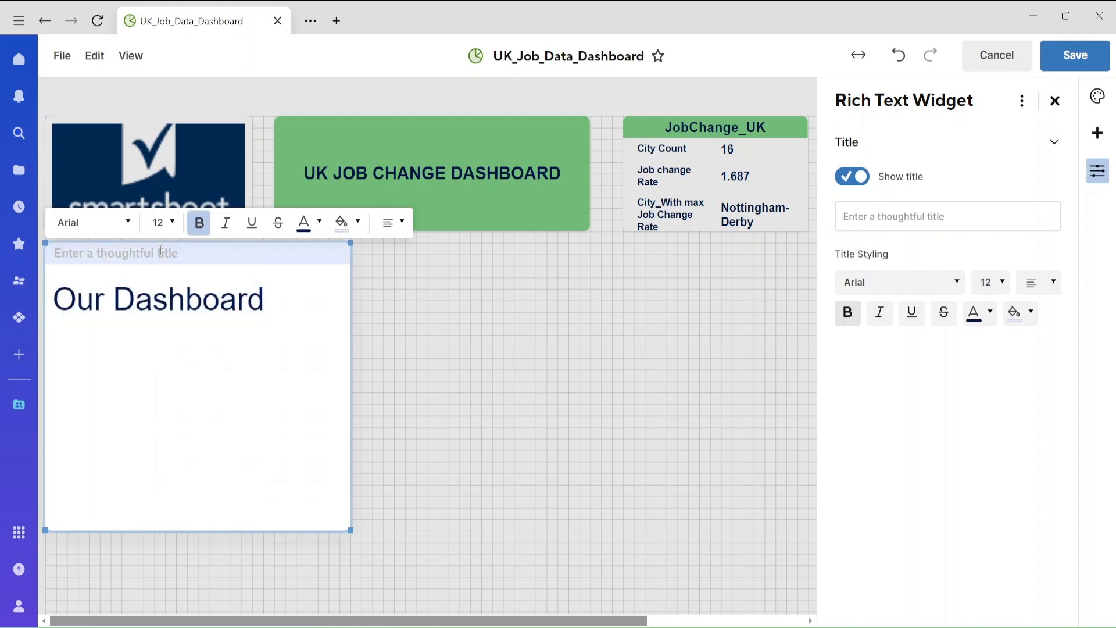
type("We are ")
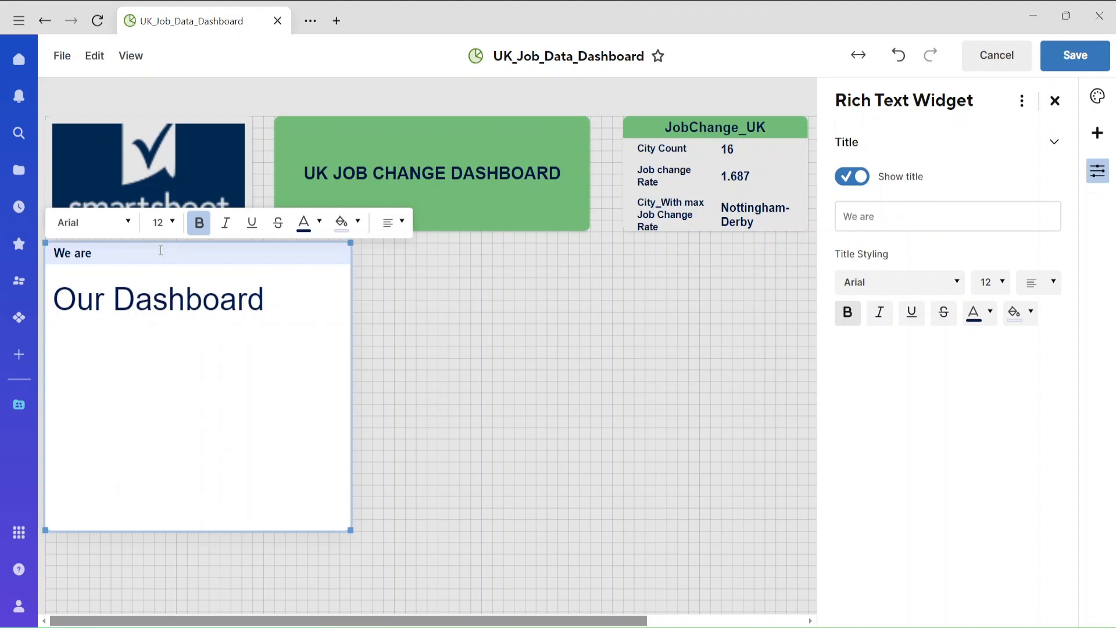
type("making a dashboard")
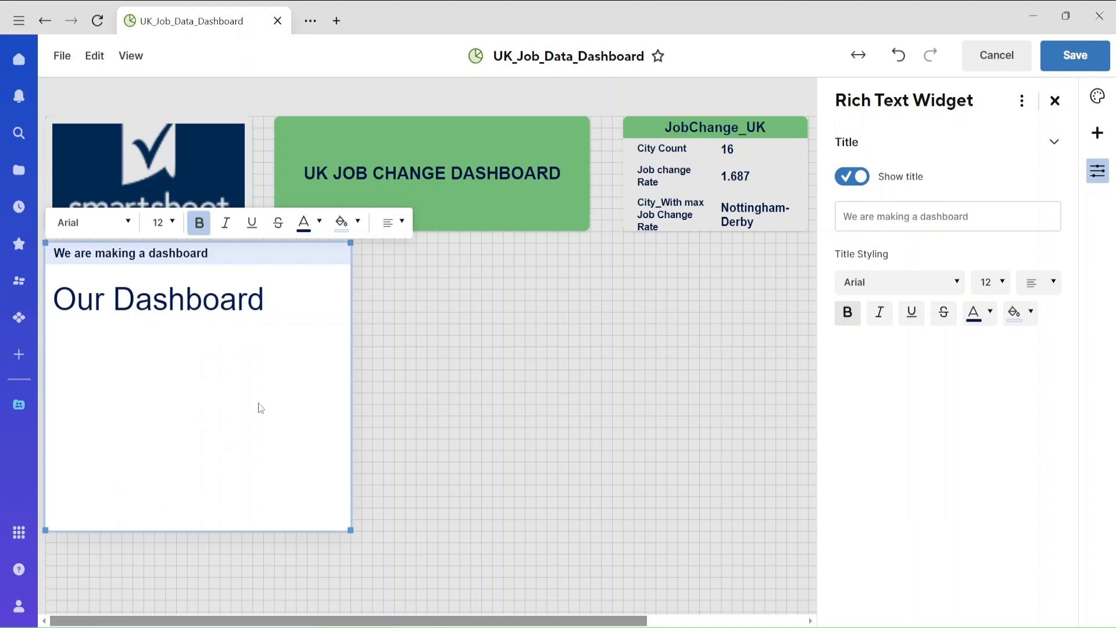
left_click(316, 555)
left_click(347, 526)
left_click_drag(350, 530, 317, 335)
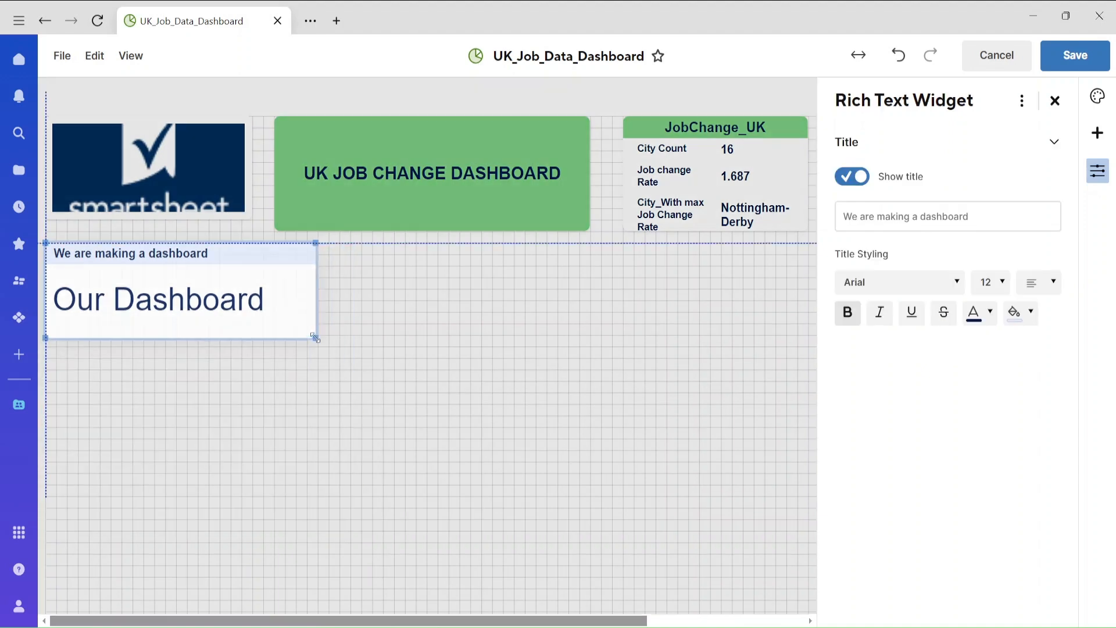
- Delete the rich text widget and save the dashboard
left_click(519, 512)
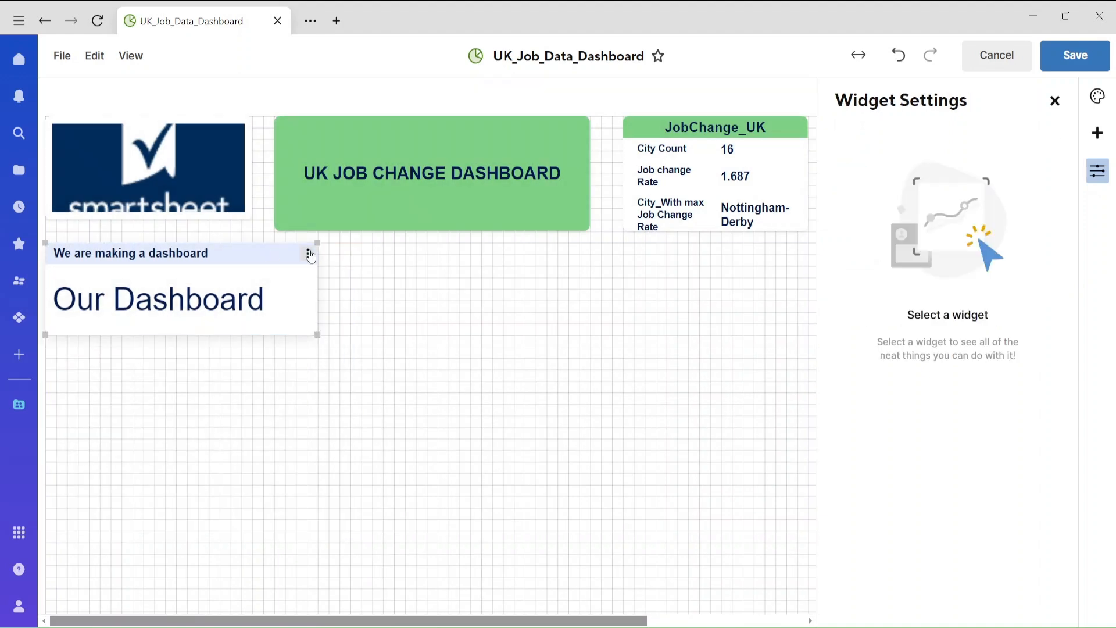
right_click(305, 260)
left_click(343, 305)
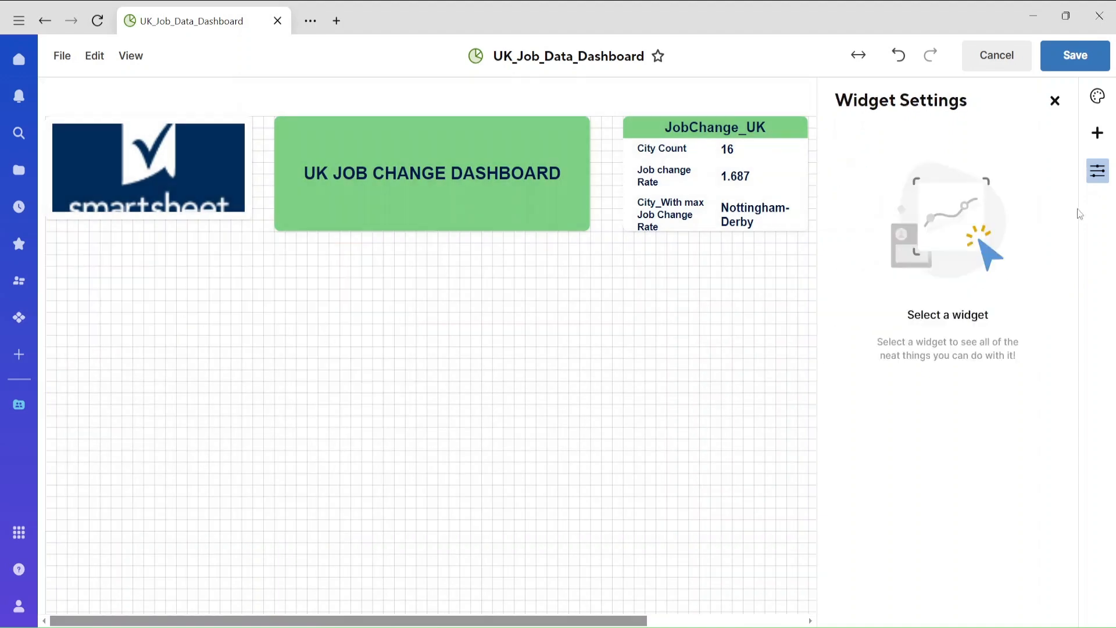
left_click(1056, 102)
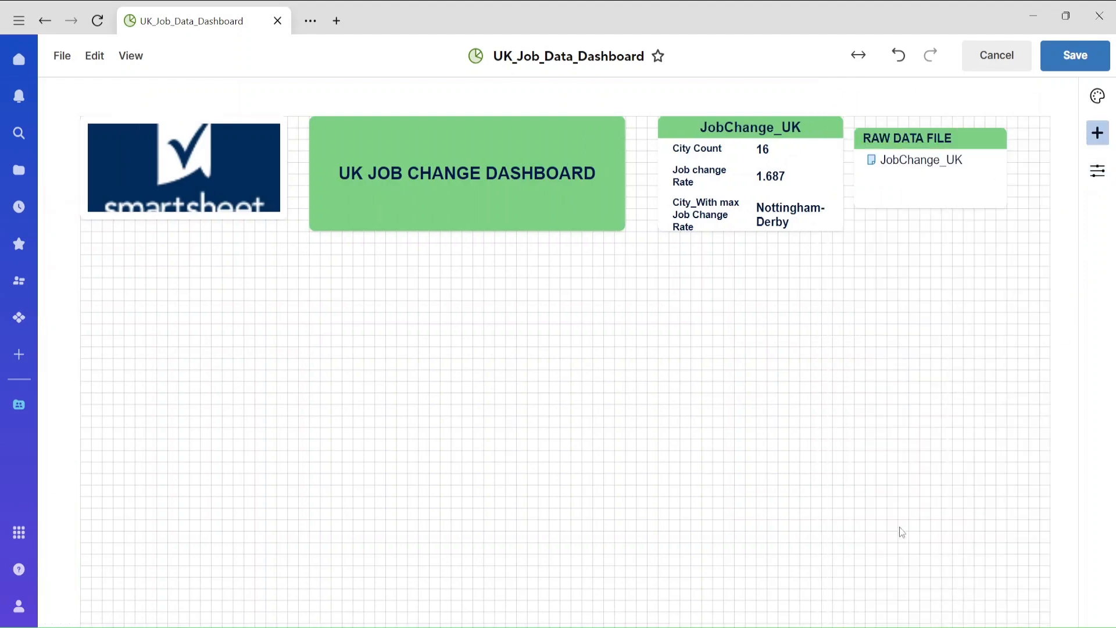
left_click(1066, 55)
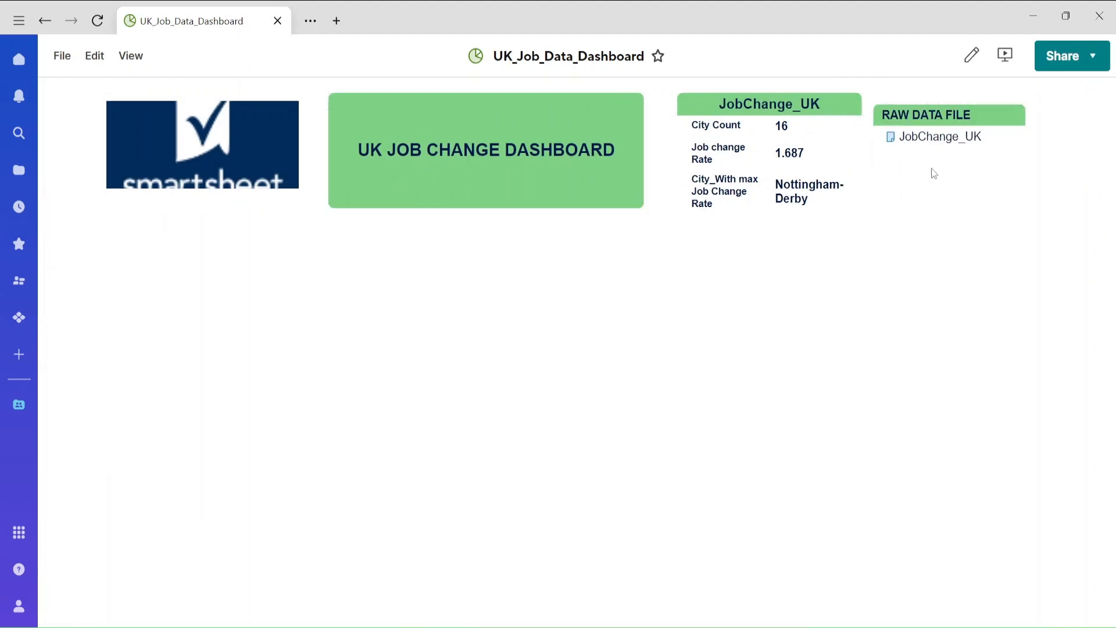
- Follow the RAW DATA FILE shortcut to the JobChange_UK sheet, close its Sheet Summary, and return to the UK_Job_Change workspace
left_click(922, 138)
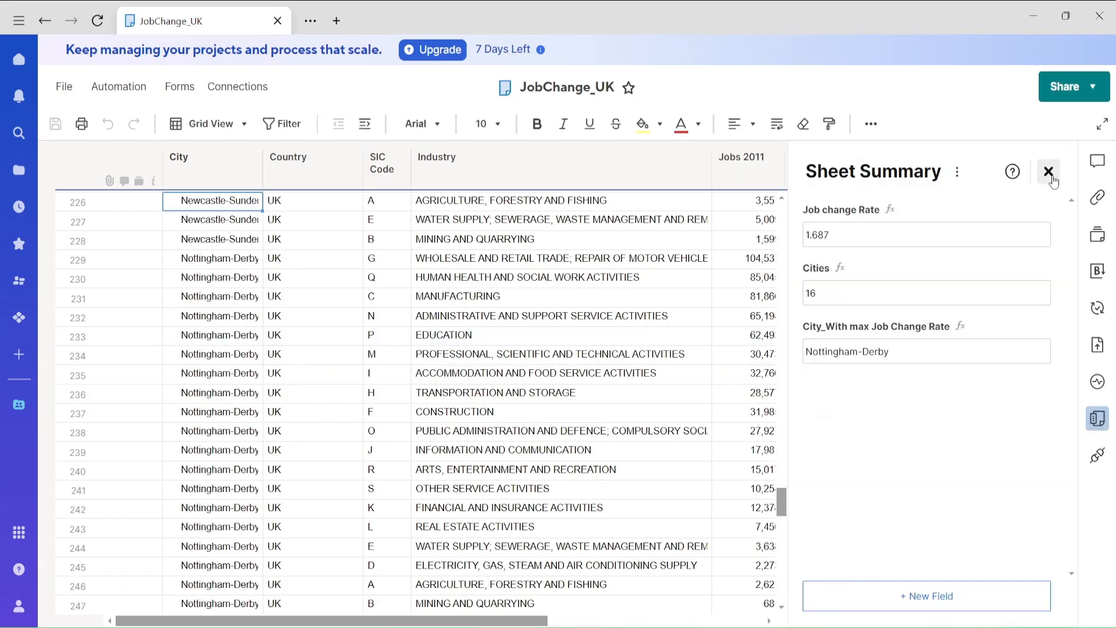
left_click(1049, 171)
left_click(44, 21)
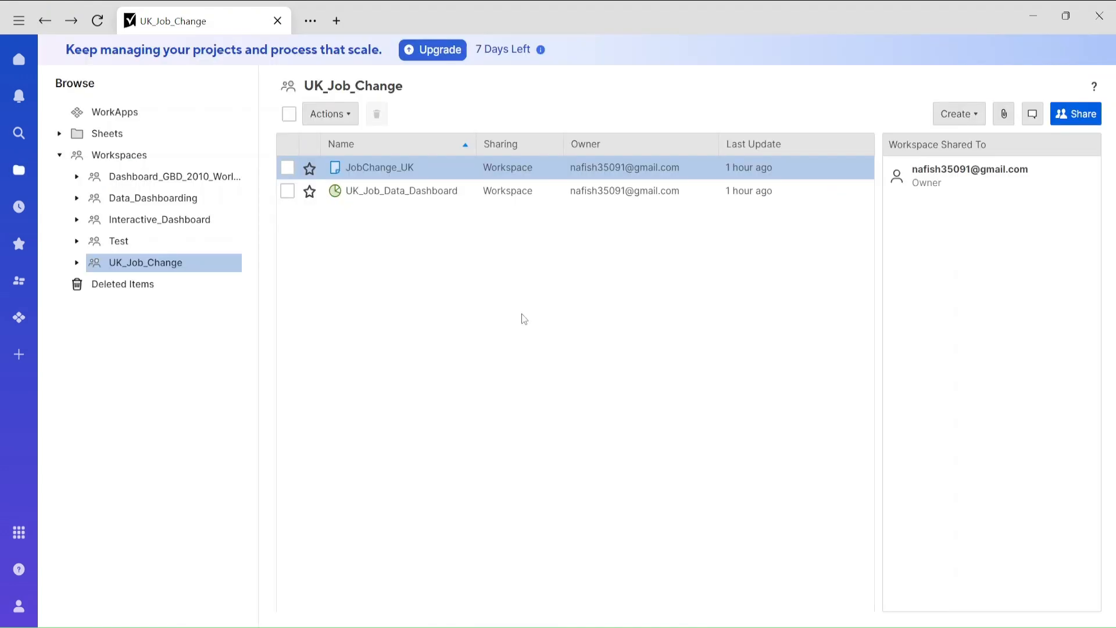
- Create a new grid sheet named Cross Sheet in the UK_Job_Change workspace
right_click(504, 288)
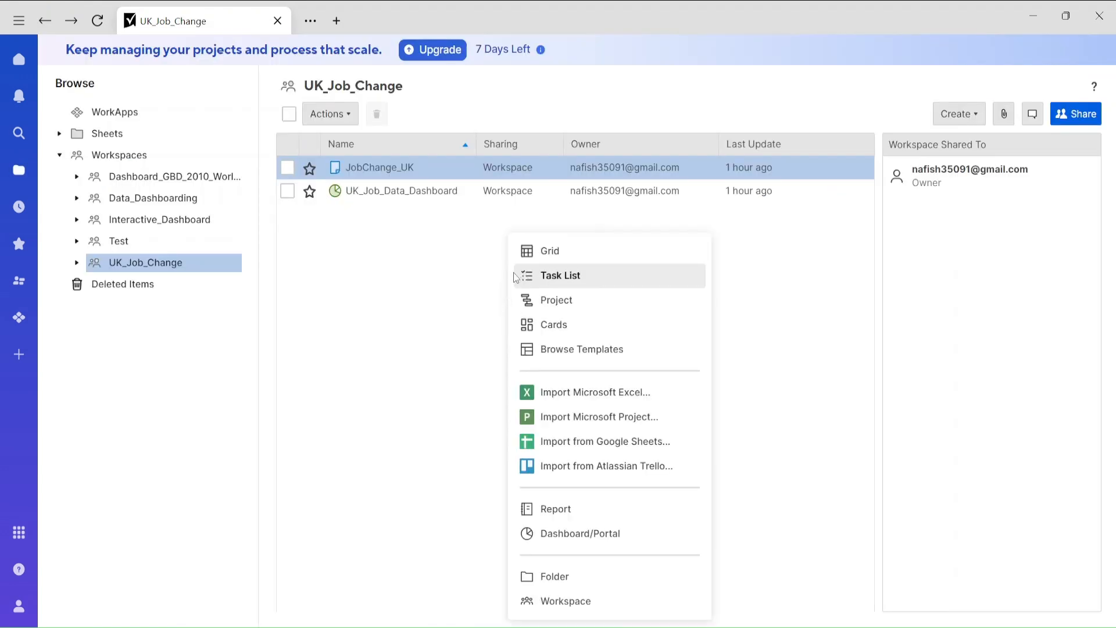
left_click(546, 264)
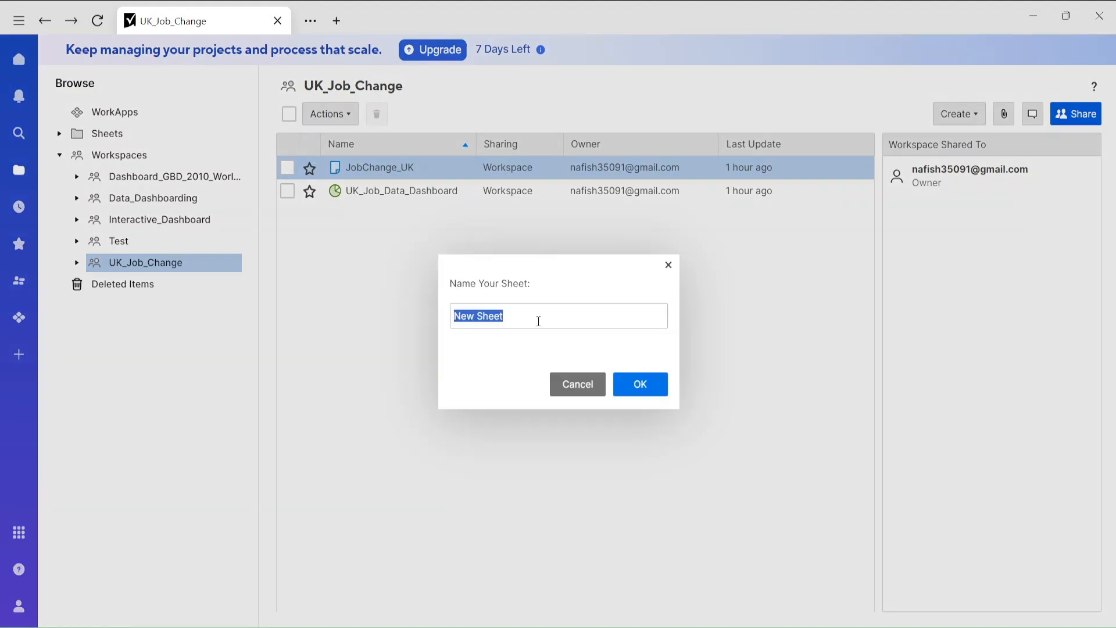
type("Cross")
key("Return")
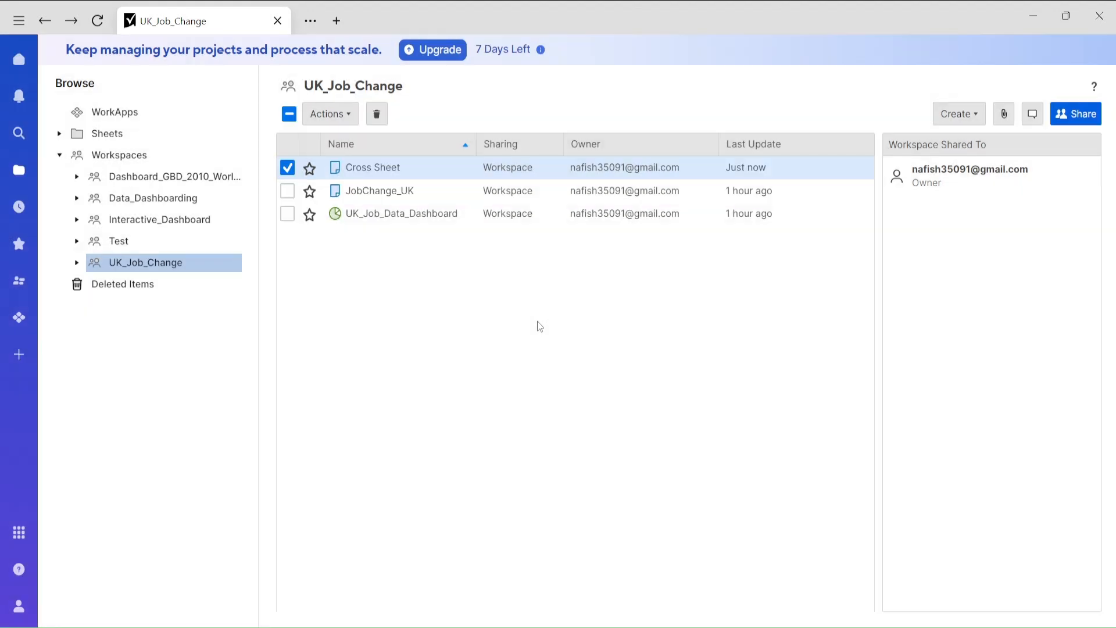
- Open Cross Sheet and rename its primary column "Top 3 Cities with Max Job Change Rate"
left_click(375, 170)
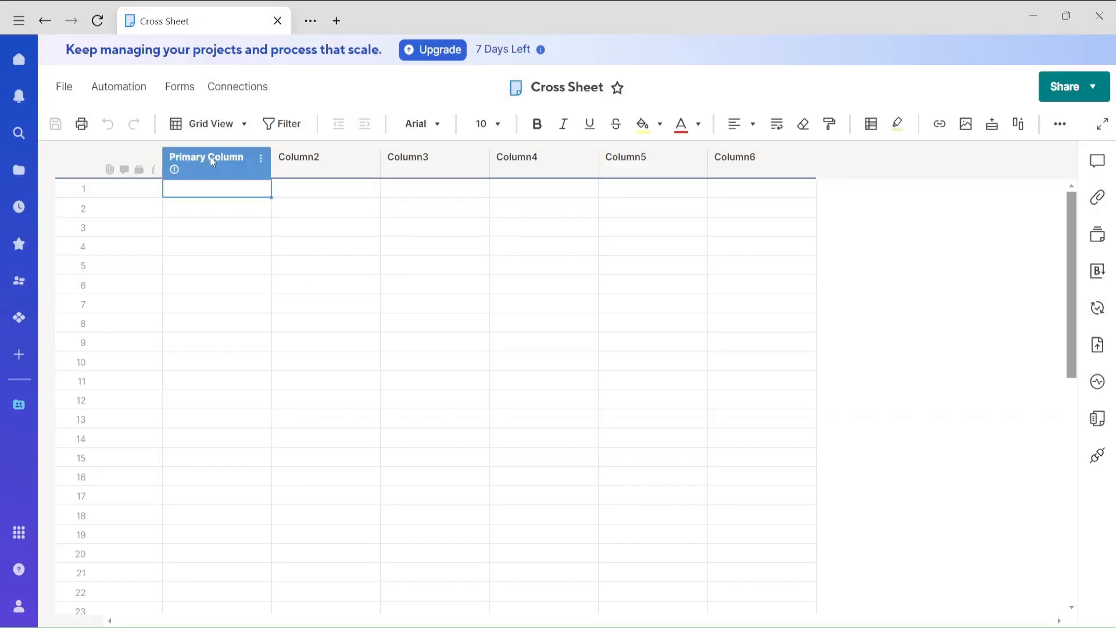
left_click(210, 156)
double_click(210, 156)
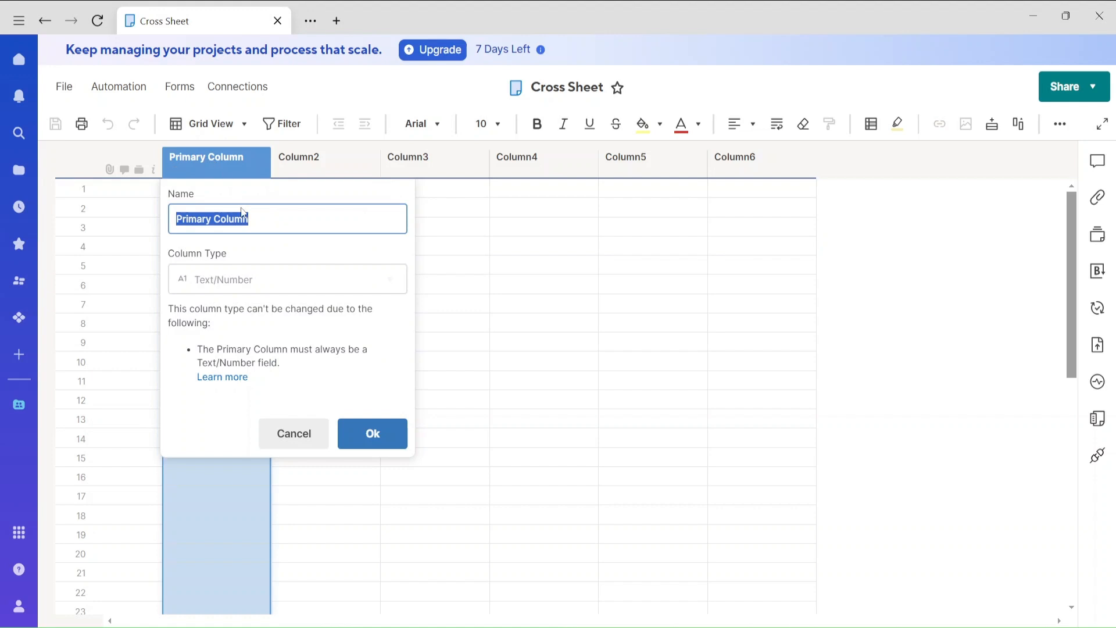
type("Top 3")
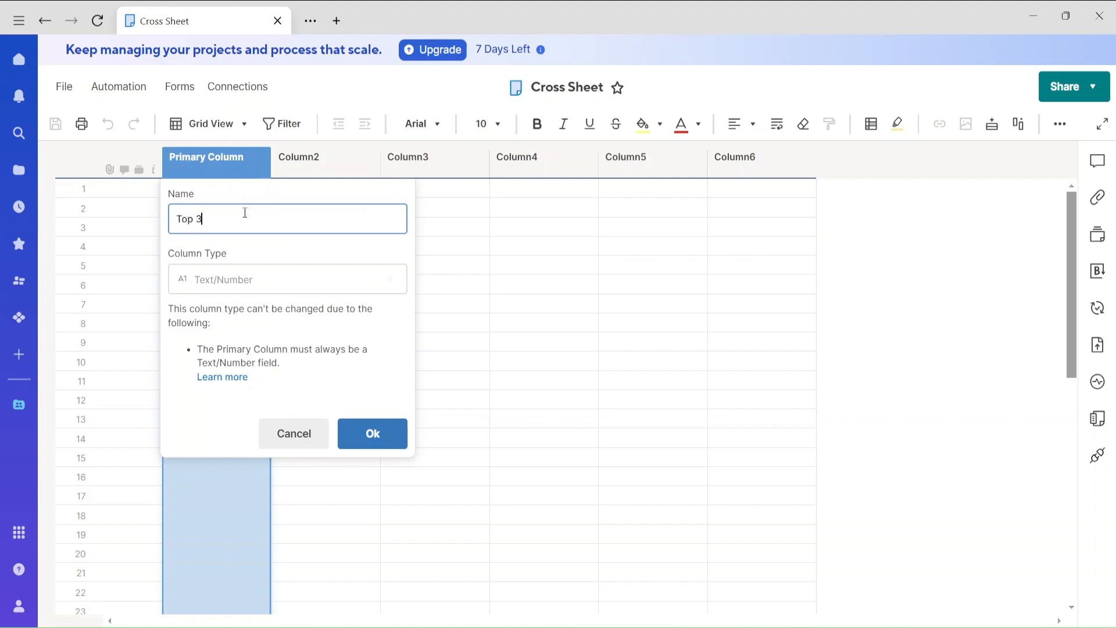
type(" Cities with Max Job Change Rate")
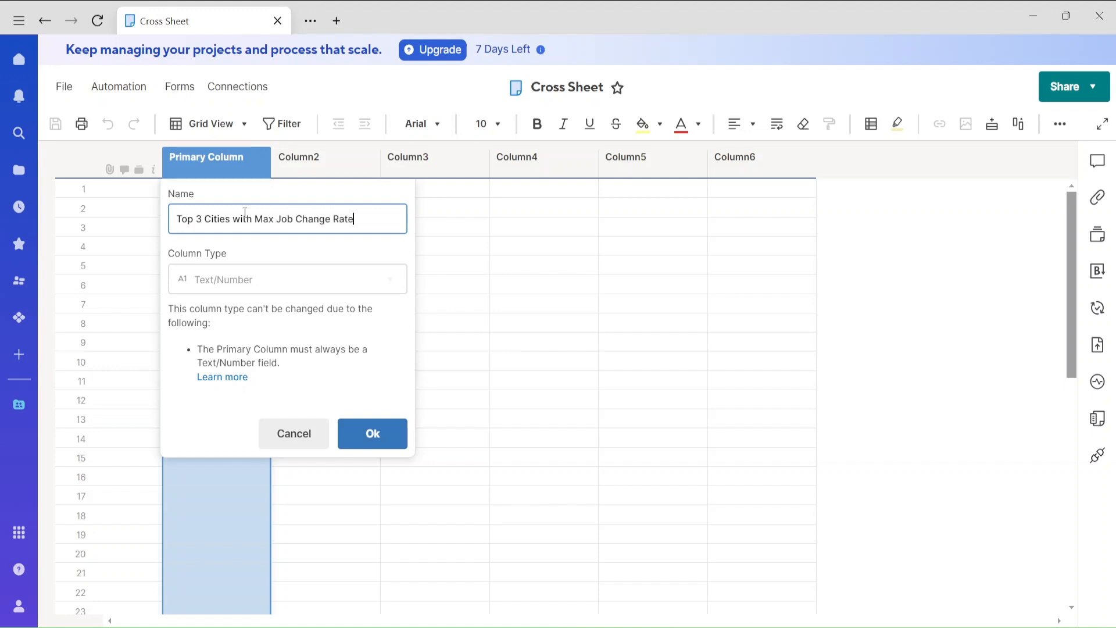
left_click_drag(253, 221, 361, 227)
key("ctrl+c")
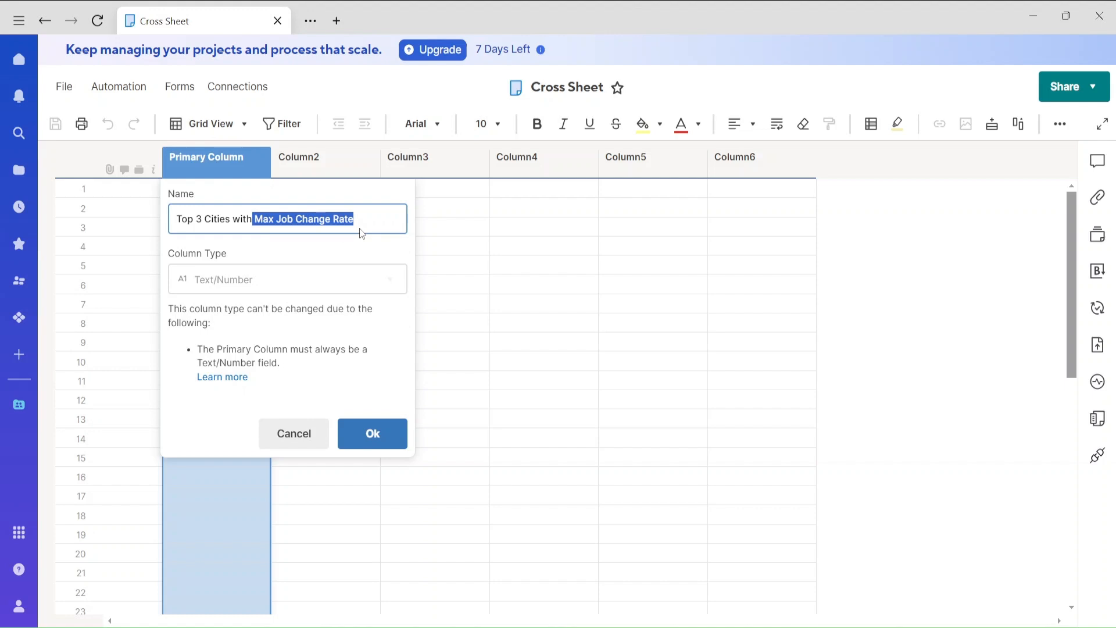
left_click(400, 446)
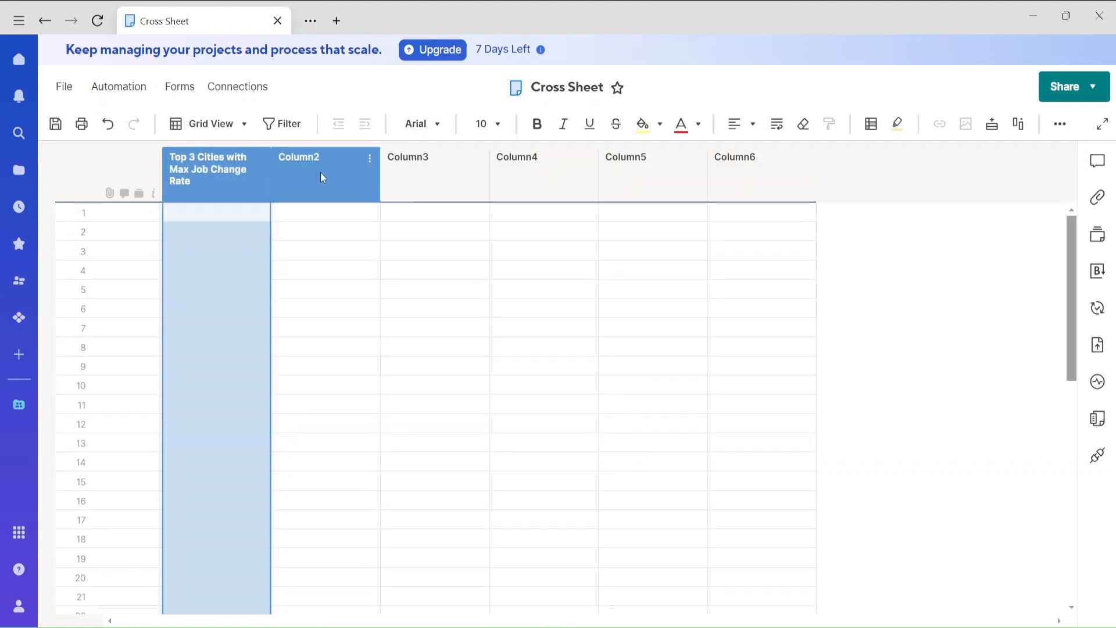
- Rename Column2 to "Top 3 Max Job Change Rate"
left_click(325, 173)
double_click(325, 168)
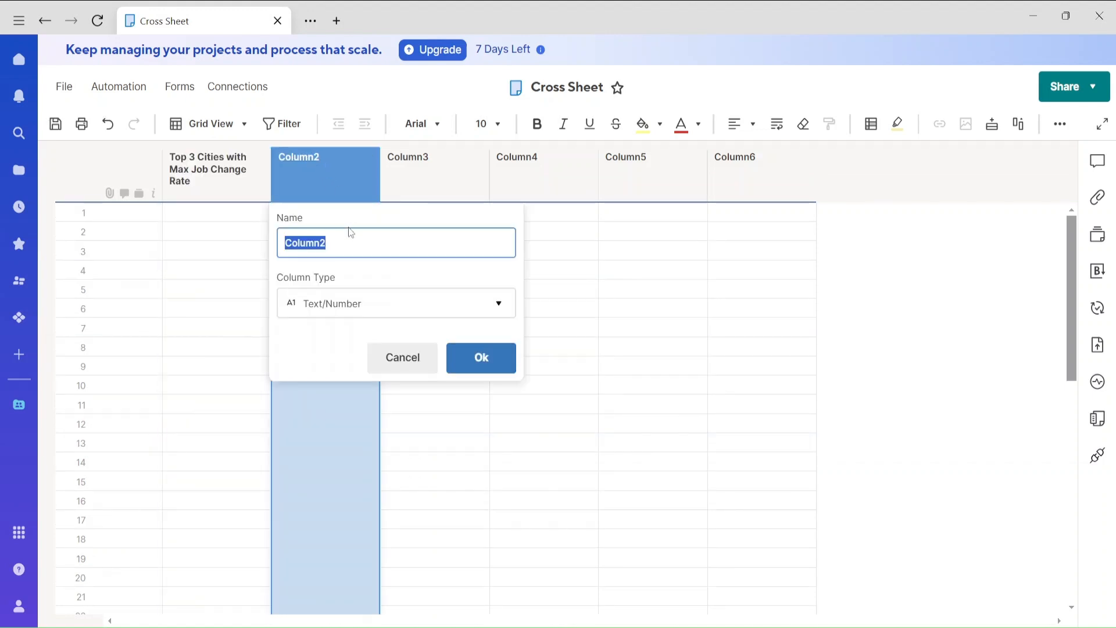
key("ctrl+v")
left_click(289, 243)
type("Top 3")
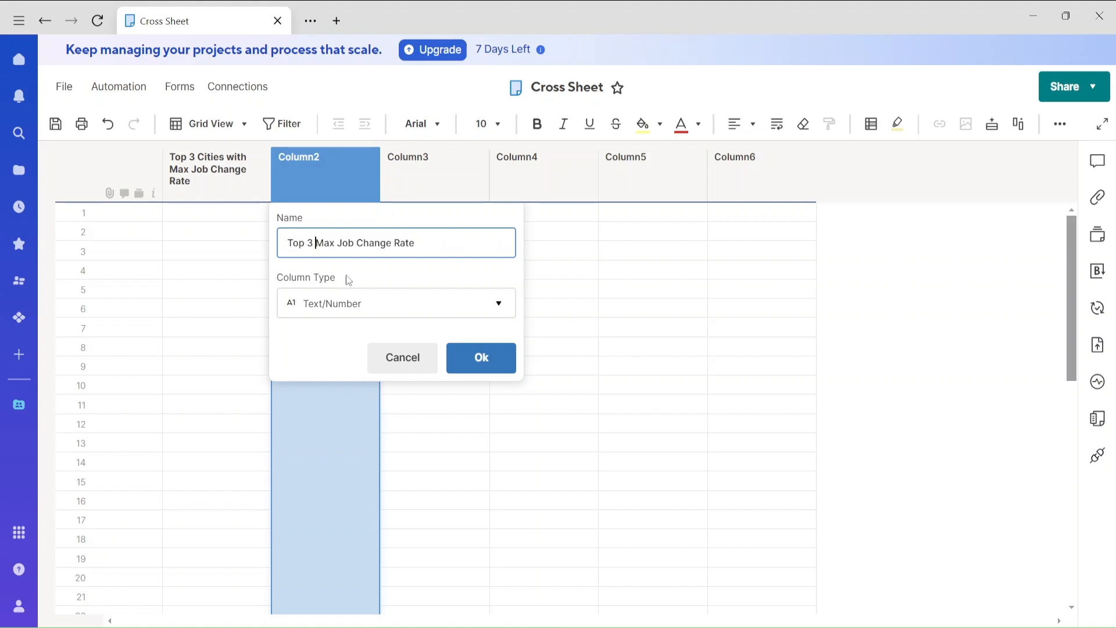
left_click(494, 363)
left_click(459, 346)
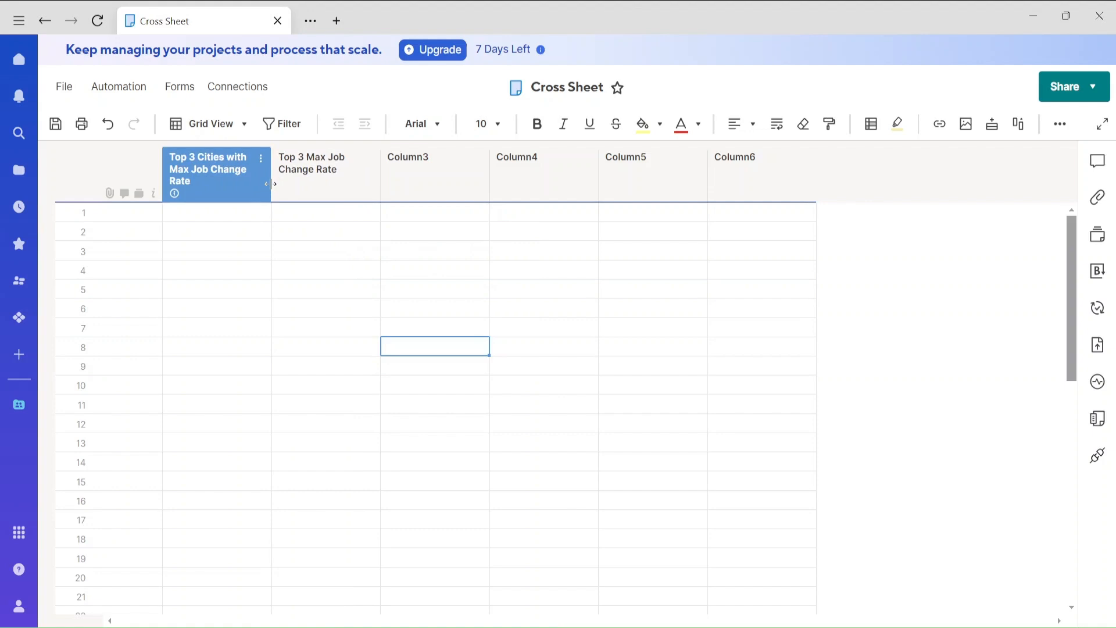
- Widen the two renamed columns so each heading fits on one line
left_click_drag(271, 184, 375, 182)
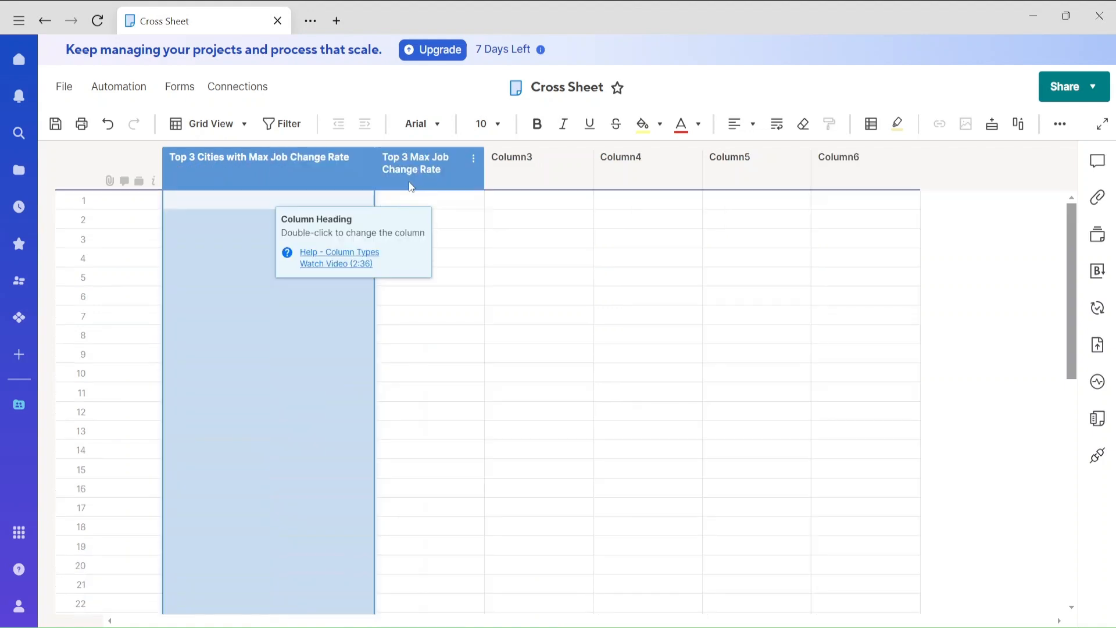
left_click(486, 172)
left_click_drag(486, 172, 572, 174)
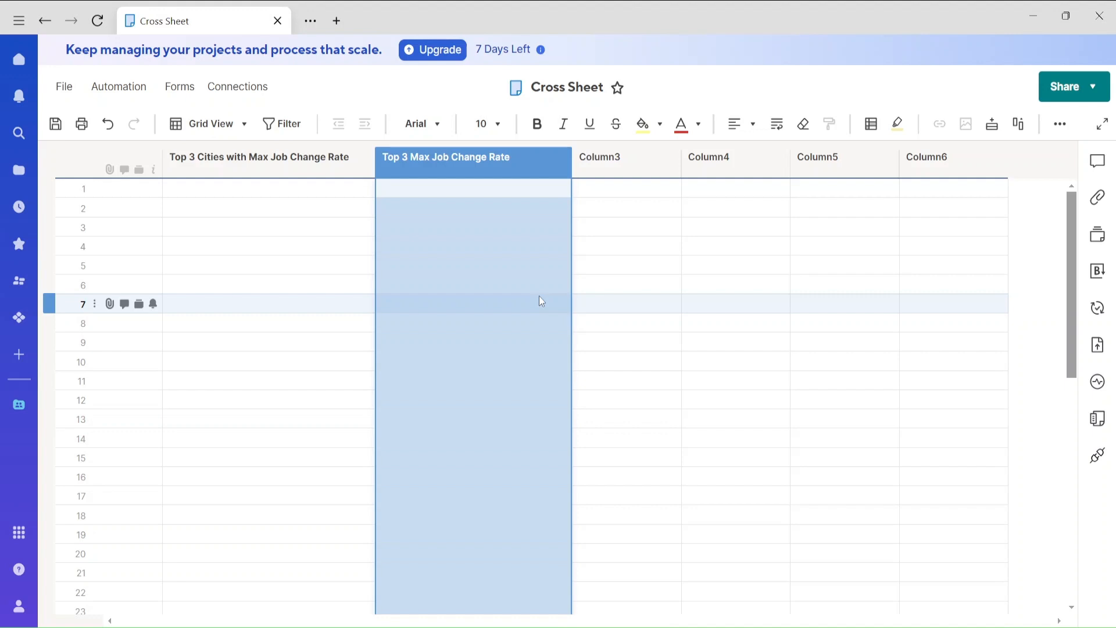
left_click(767, 303)
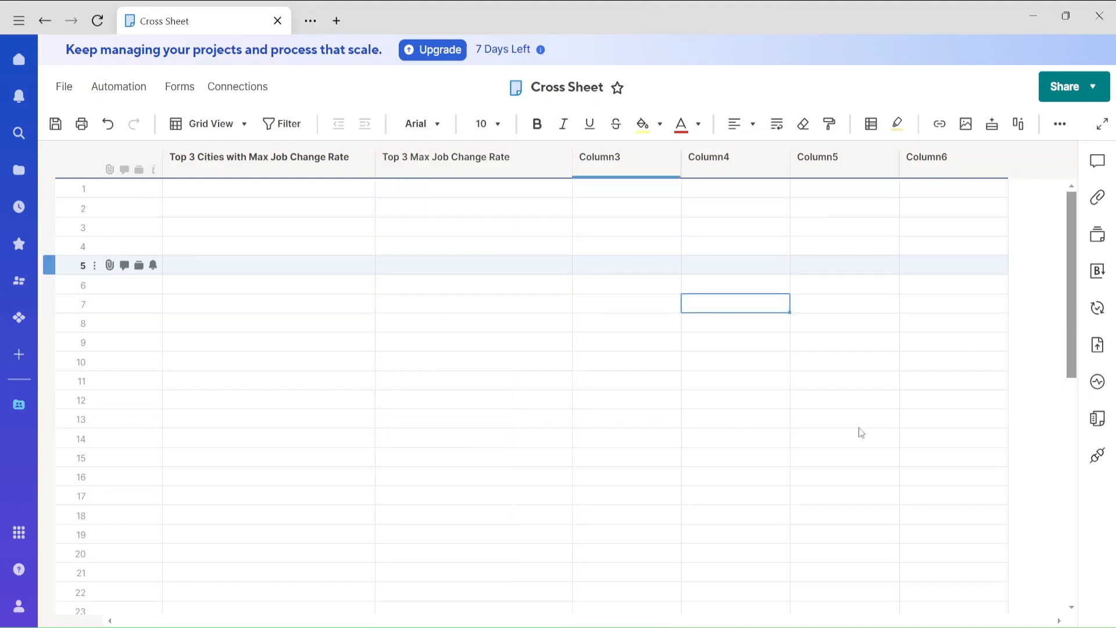
- In row 1 of Top 3 Max Job Change Rate, enter a LARGE formula referencing JobChange_UK's Job Change Rate column with n set to 1
double_click(437, 192)
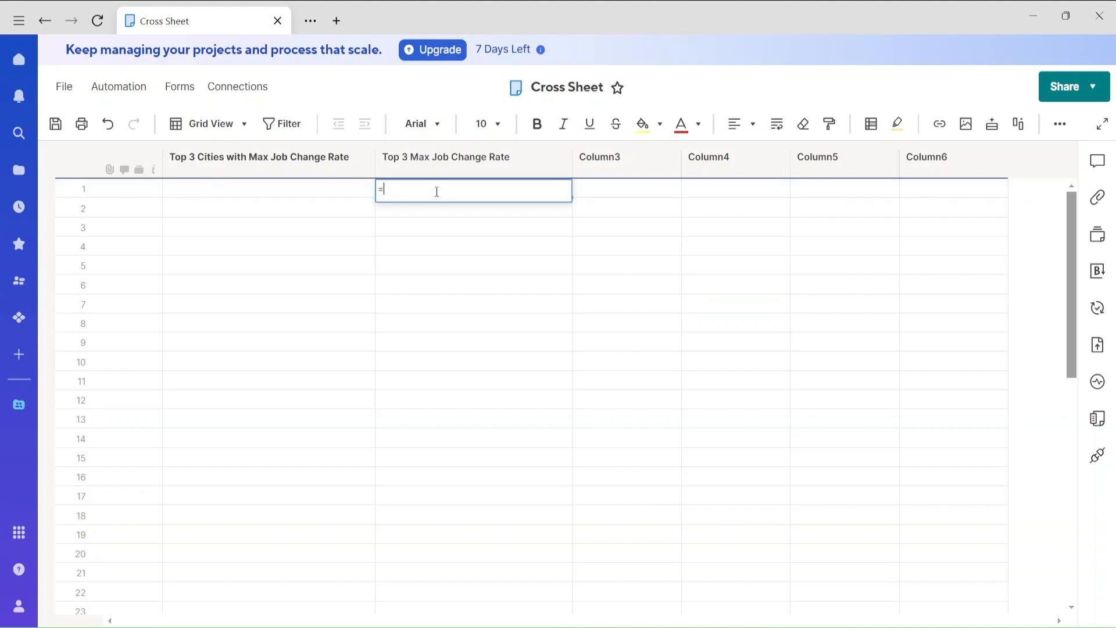
type("=large")
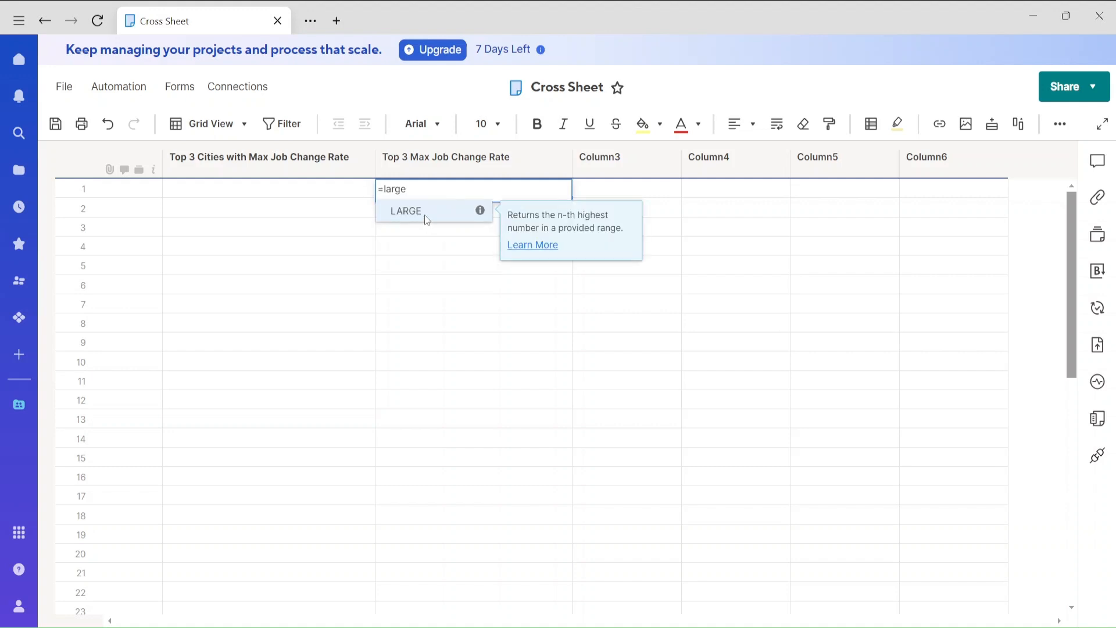
left_click(426, 218)
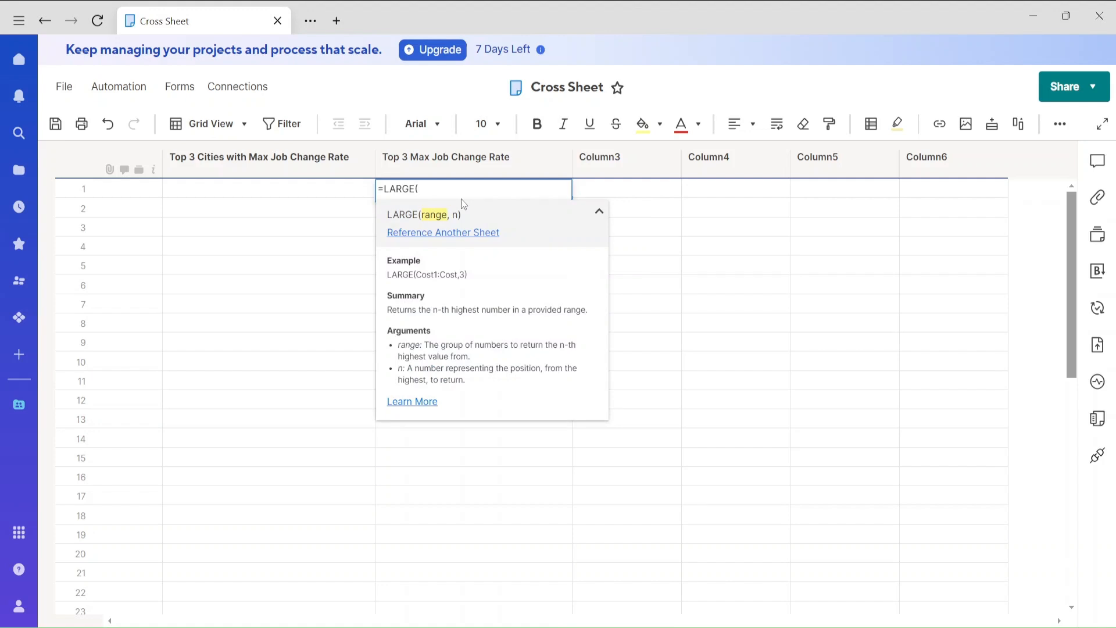
left_click(434, 234)
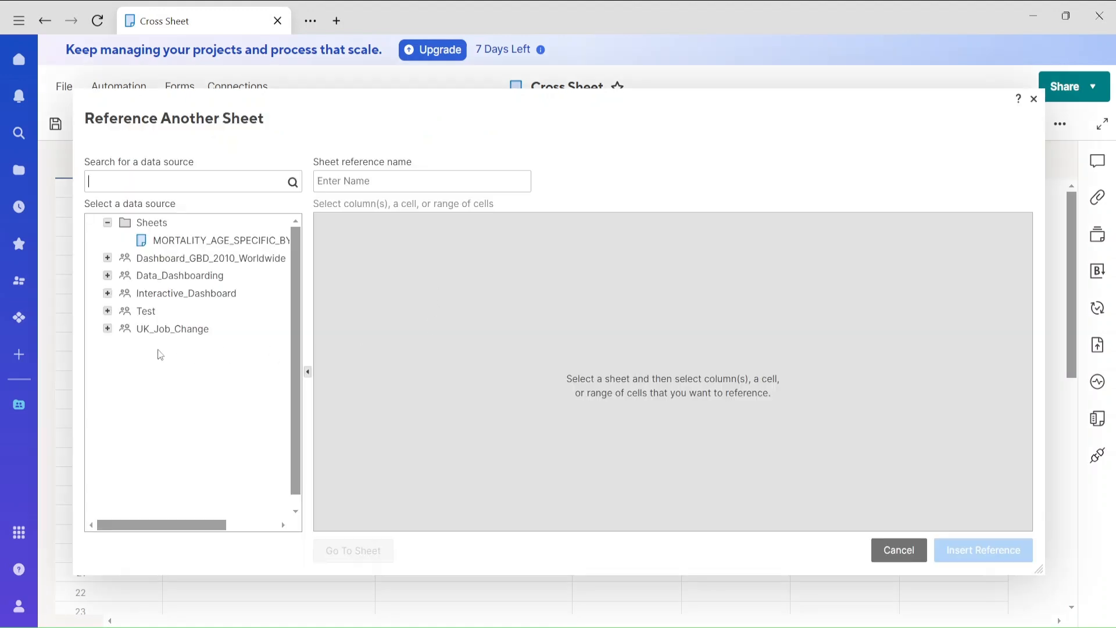
left_click(107, 329)
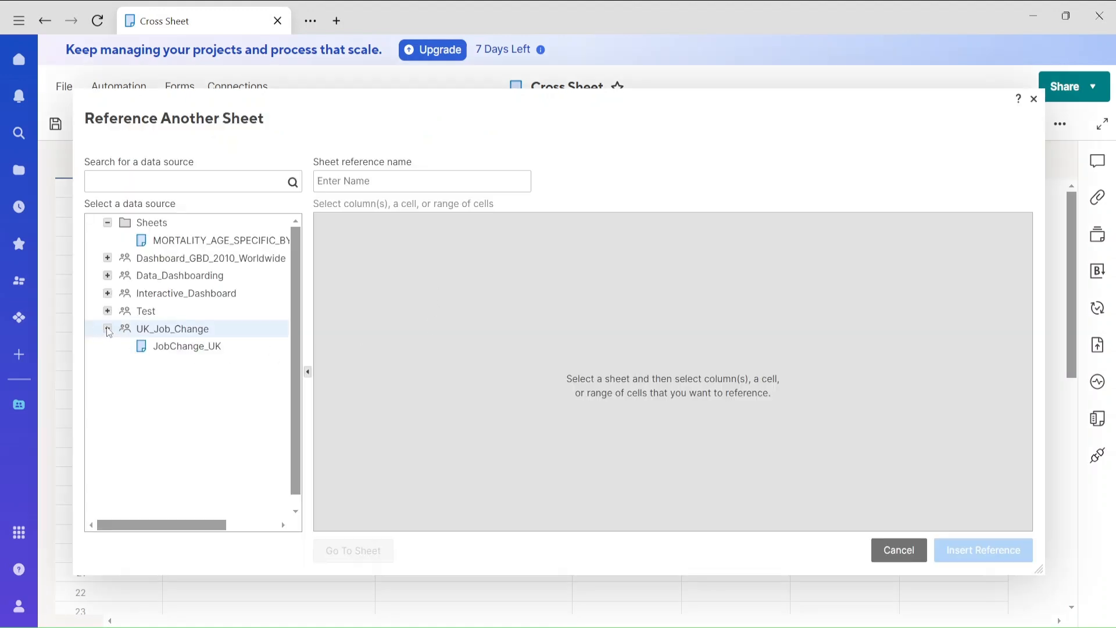
left_click(168, 351)
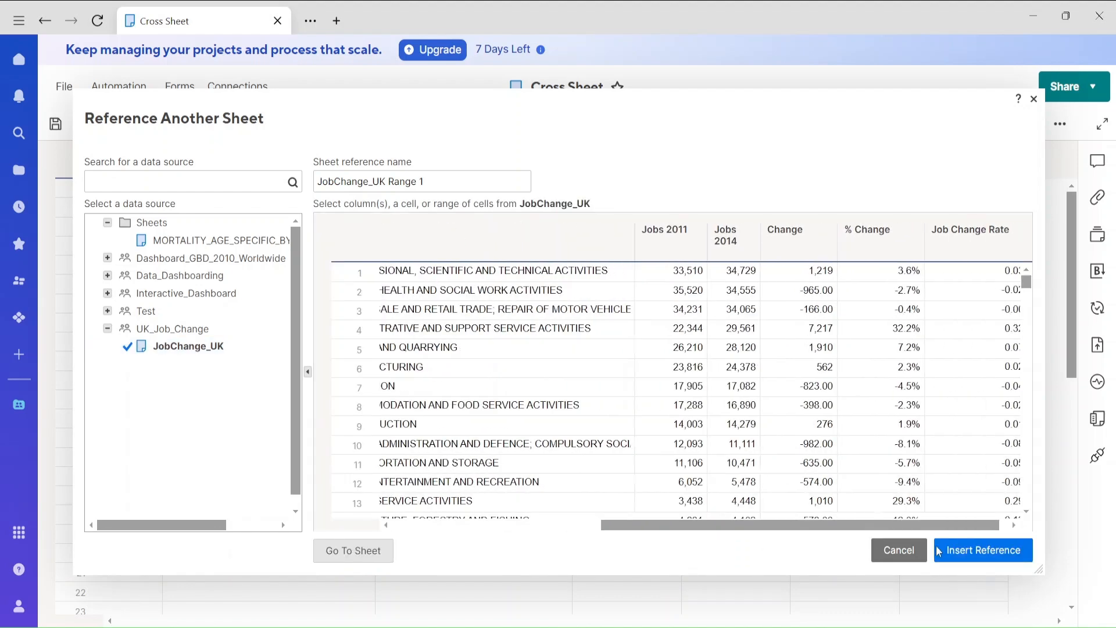
left_click(953, 238)
left_click(983, 550)
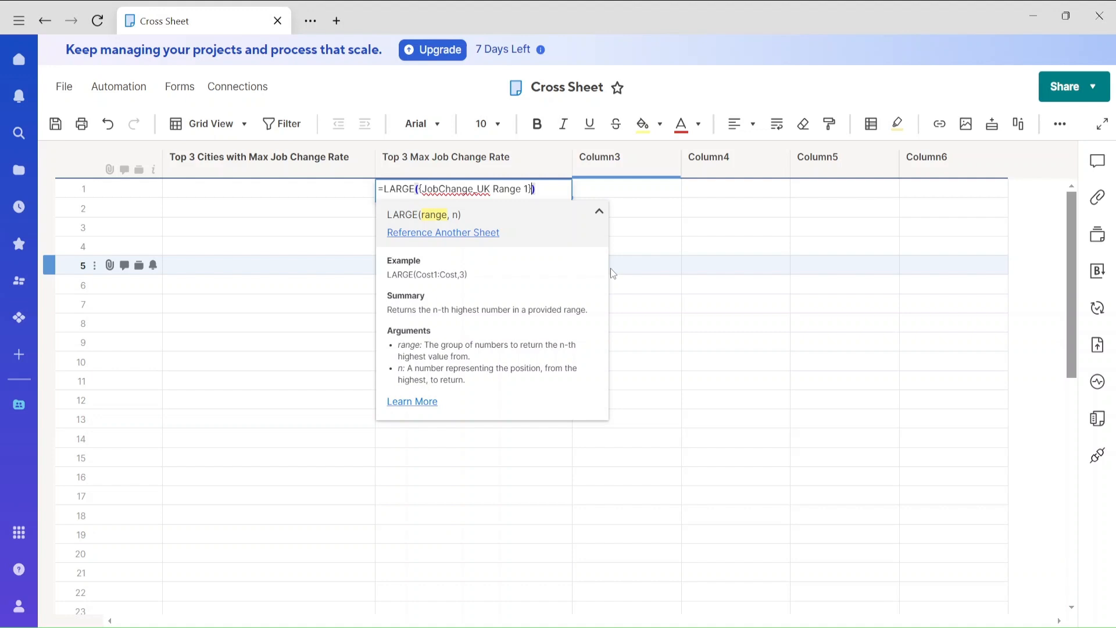
type(",")
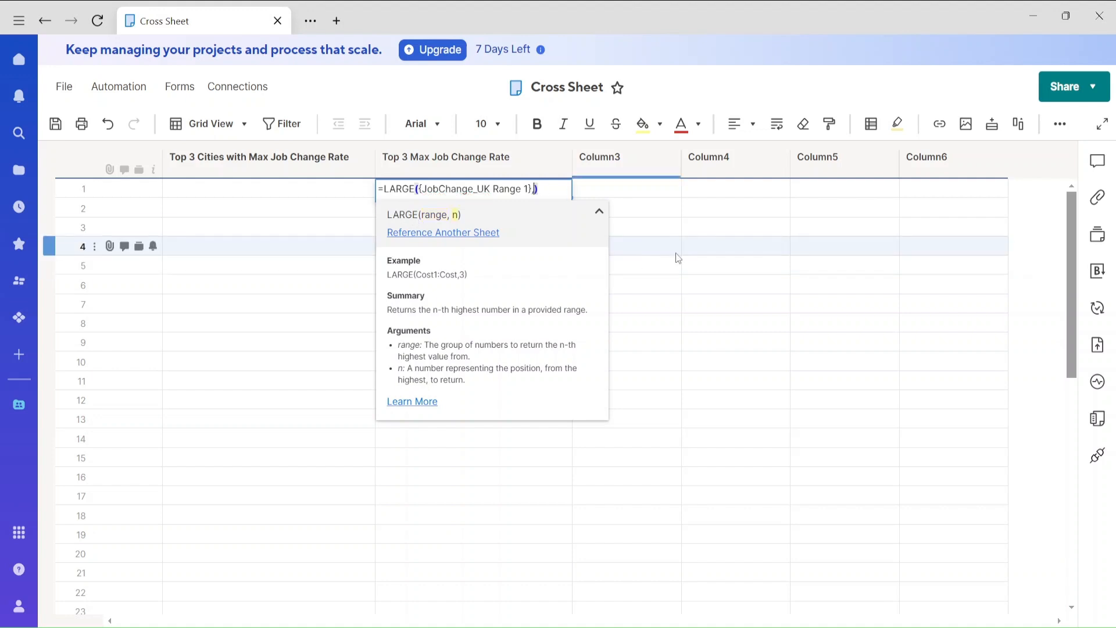
type("1")
key("Return")
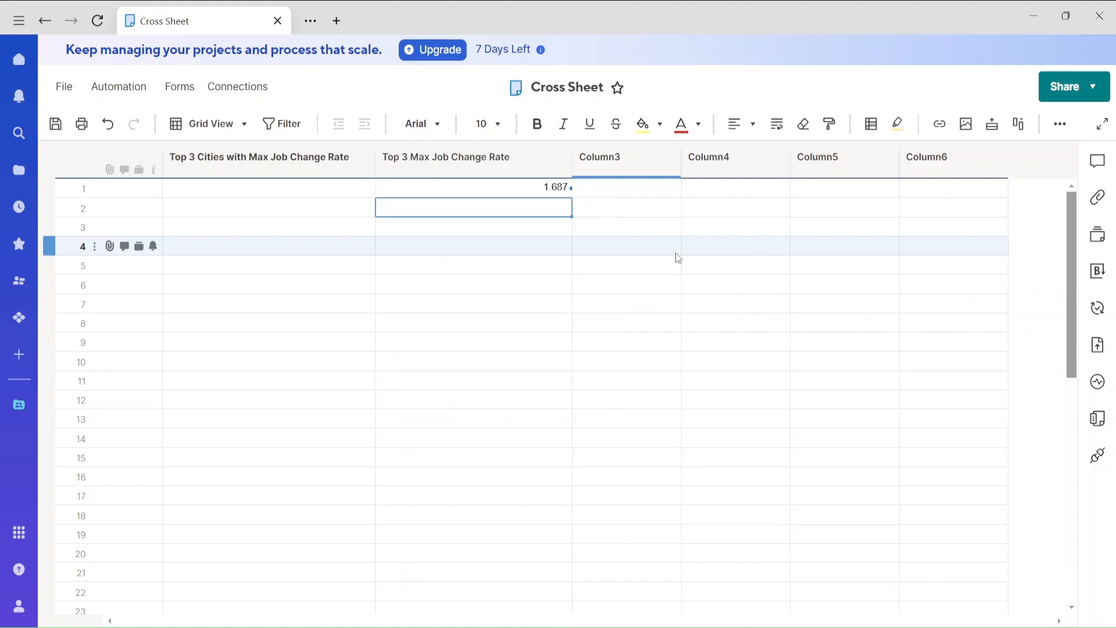
- Copy the row 1 LARGE formula into rows 2 and 3 of the same column and save the sheet
left_click(611, 264)
left_click(535, 190)
key("ctrl+c")
left_click(525, 201)
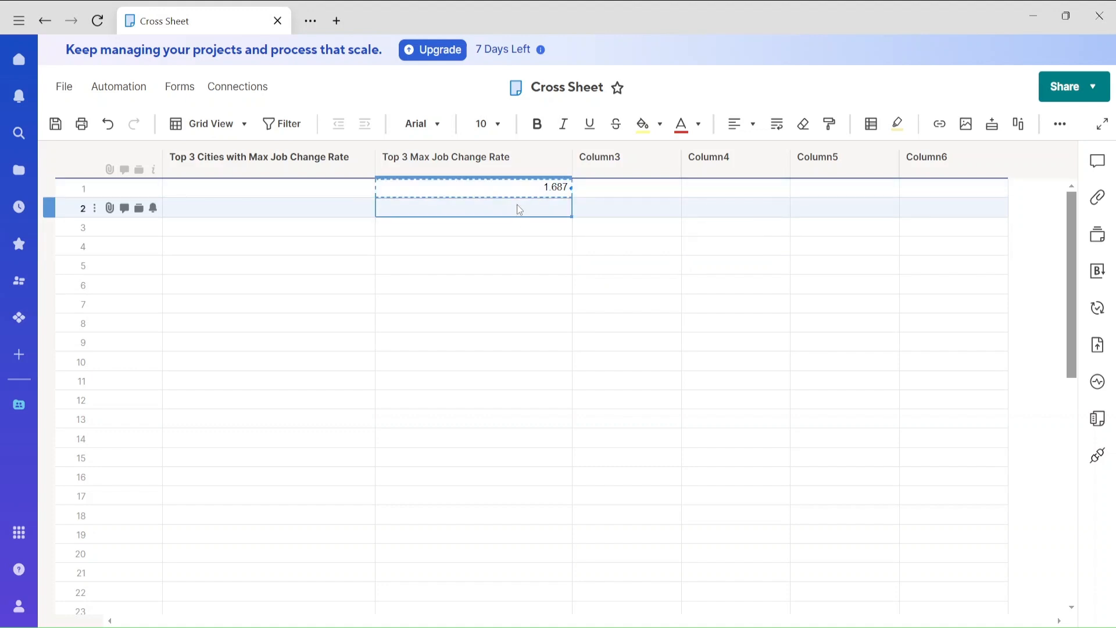
key("ctrl+v")
left_click(519, 223)
key("ctrl+v")
double_click(519, 223)
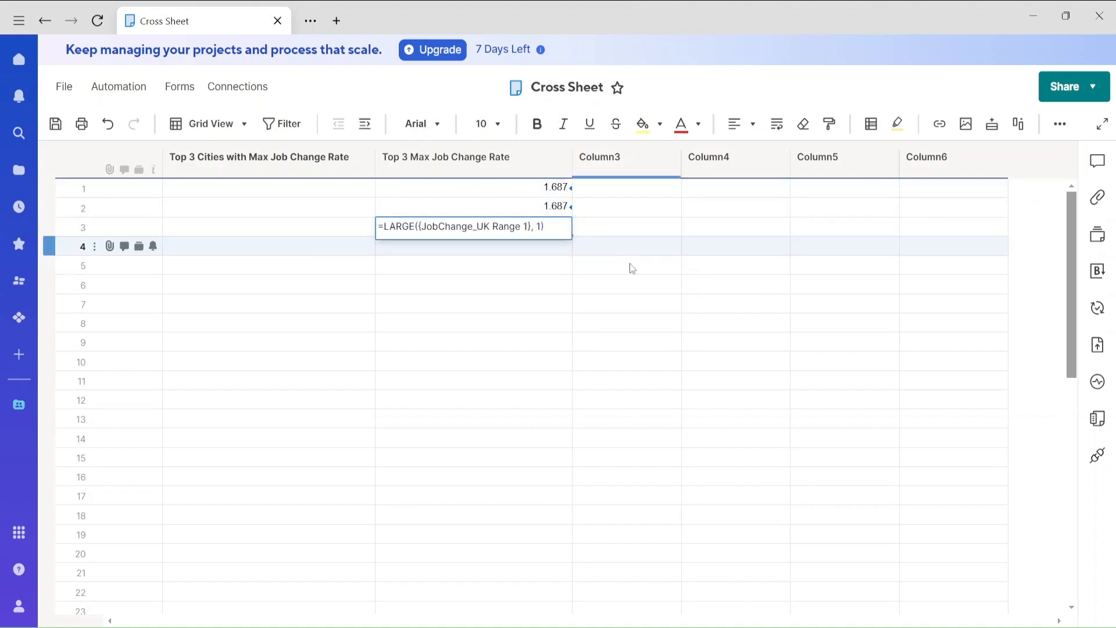
key("ctrl+s")
- Set n to 3 in the row 3 LARGE formula and to 2 in the row 2 formula
double_click(564, 231)
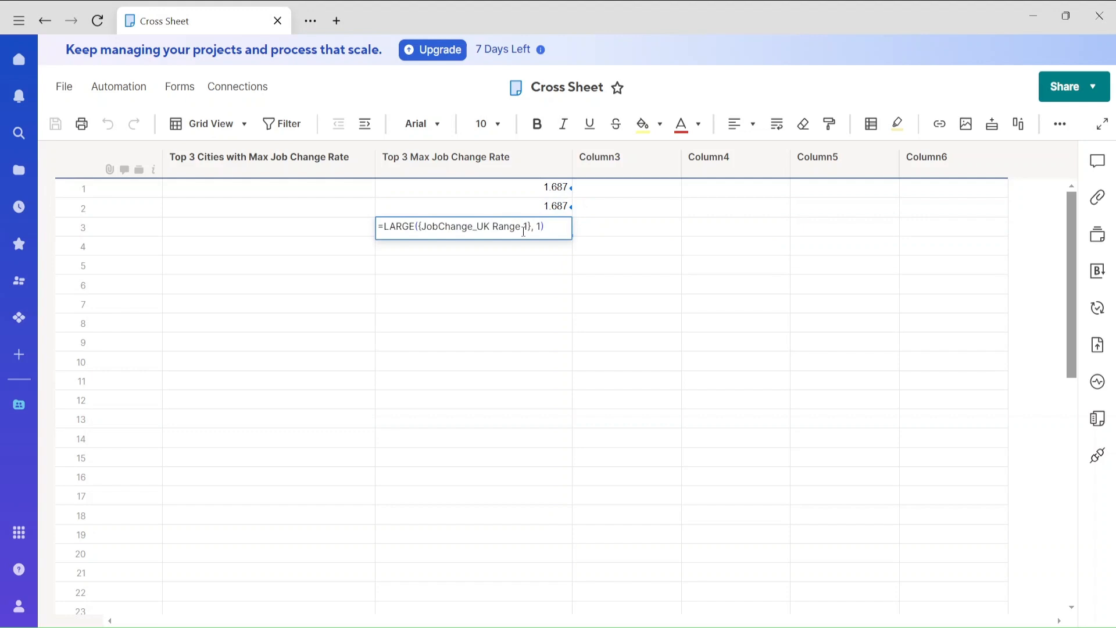
left_click(541, 227)
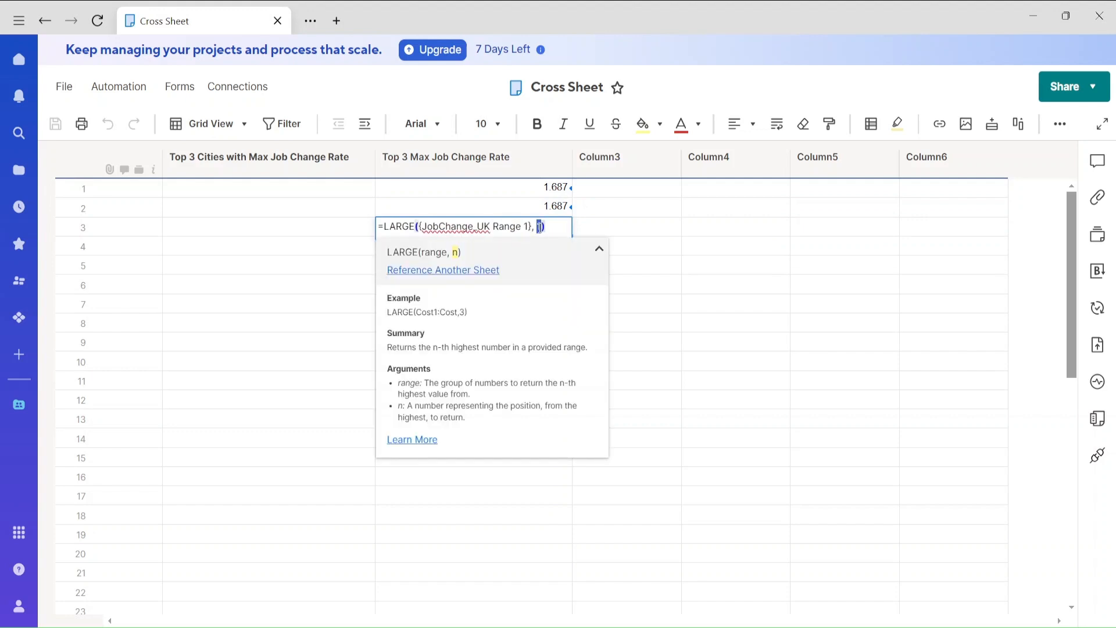
type("3")
key("Return")
left_click(539, 208)
double_click(538, 207)
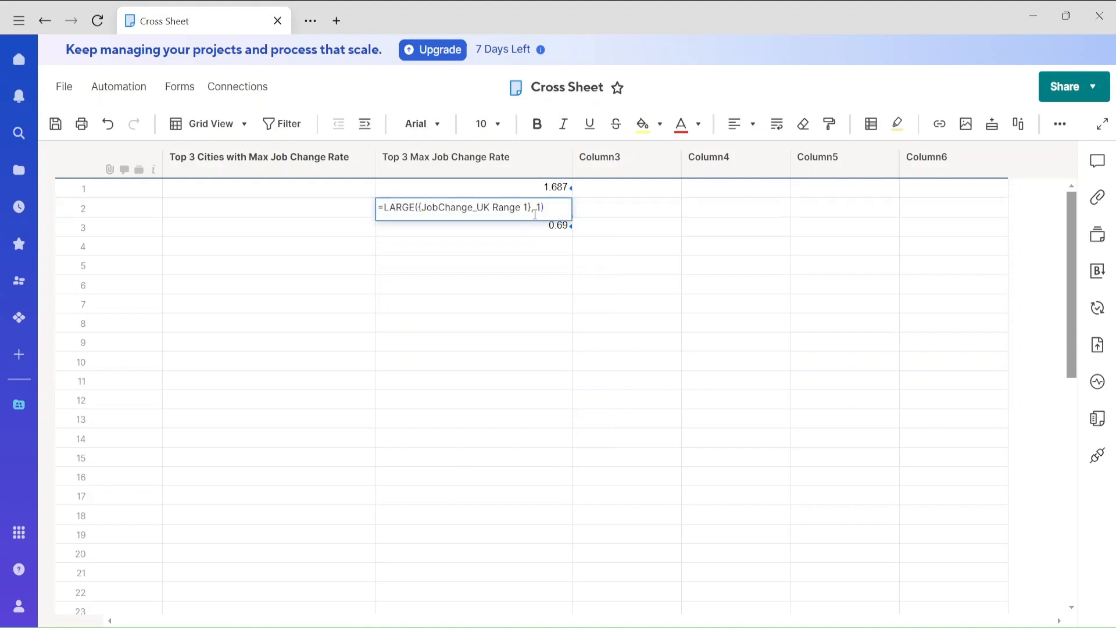
double_click(539, 208)
type("2")
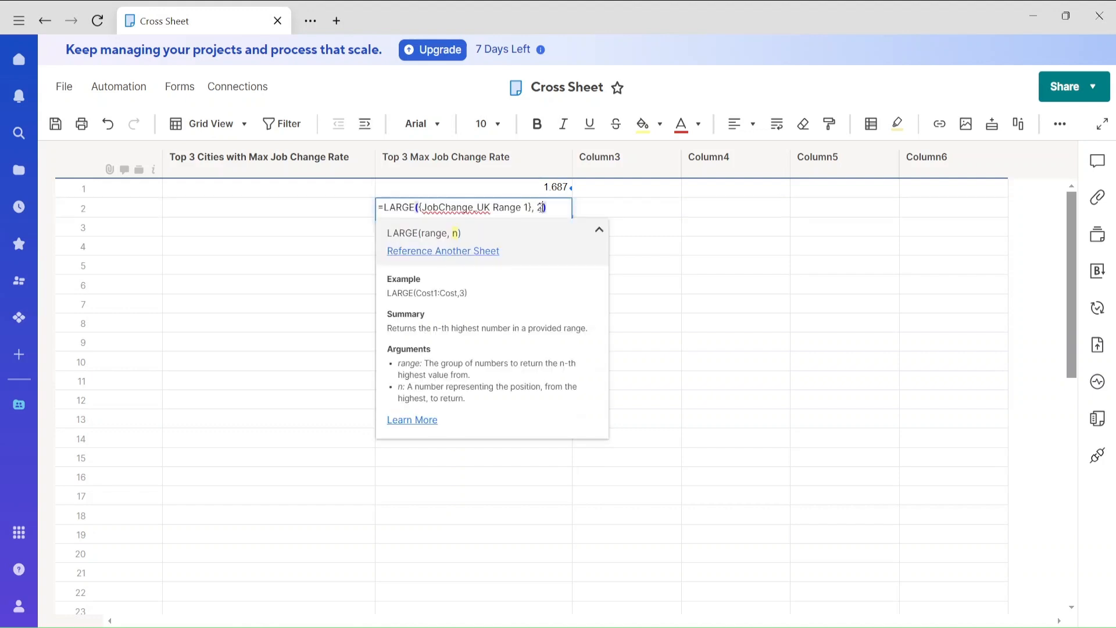
key("Return")
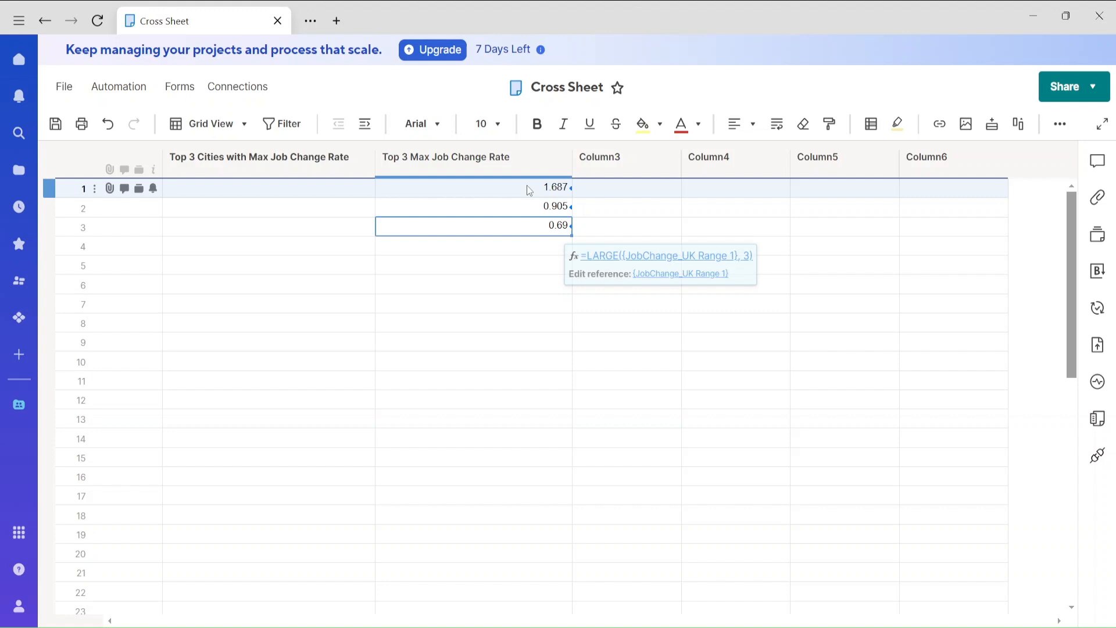
- In row 1 of Top 3 Cities with Max Job Change Rate, start an INDEX formula with JobChange_UK's City column as its range
left_click(526, 194)
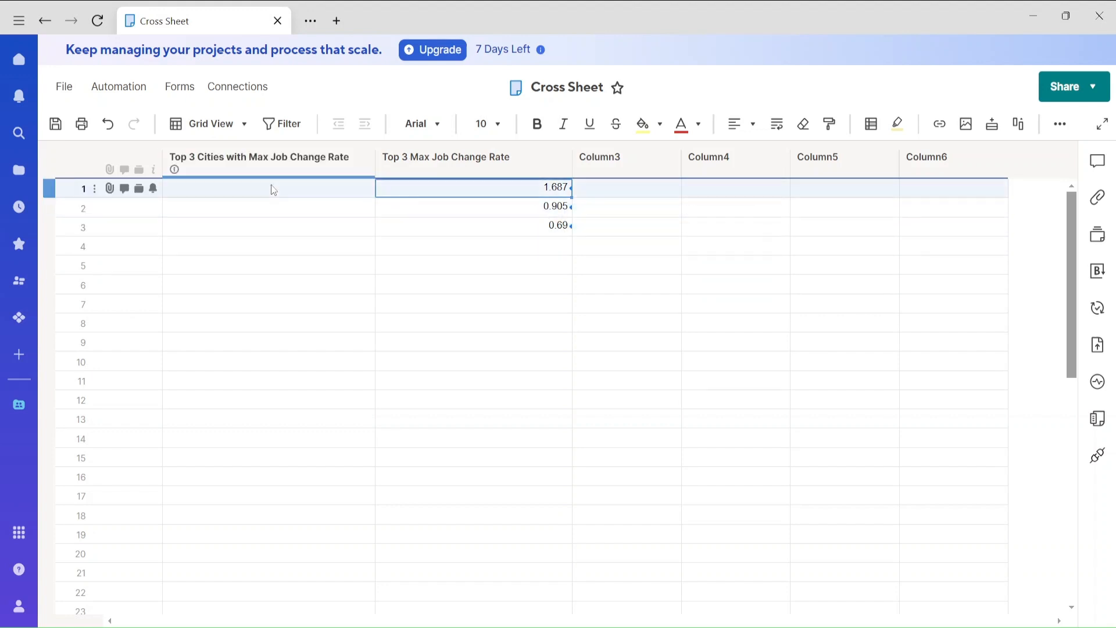
left_click(312, 193)
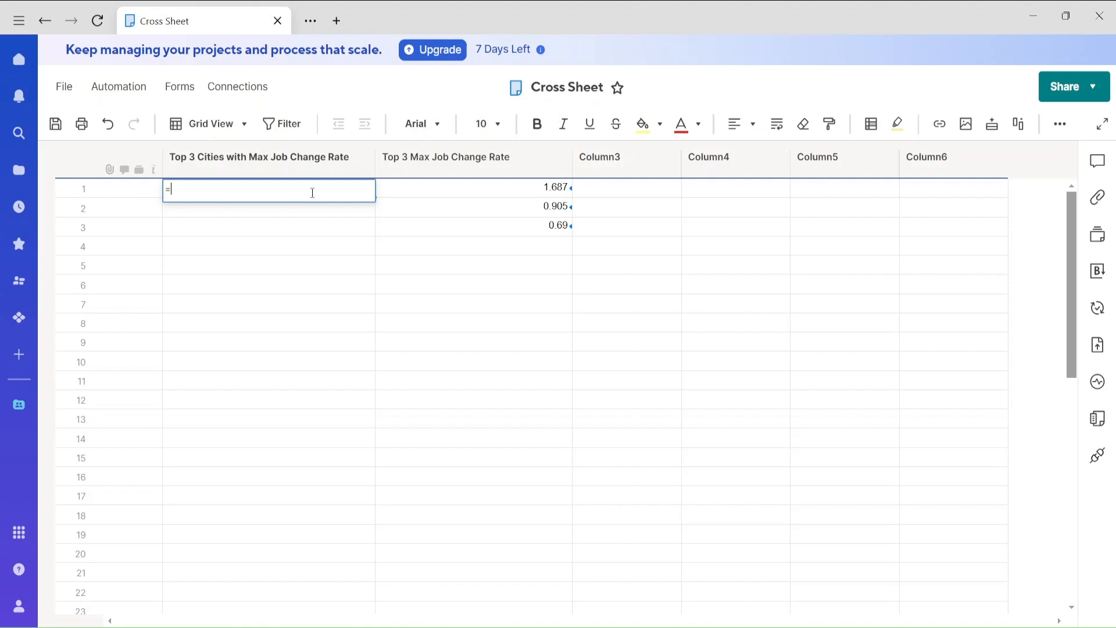
type("inde")
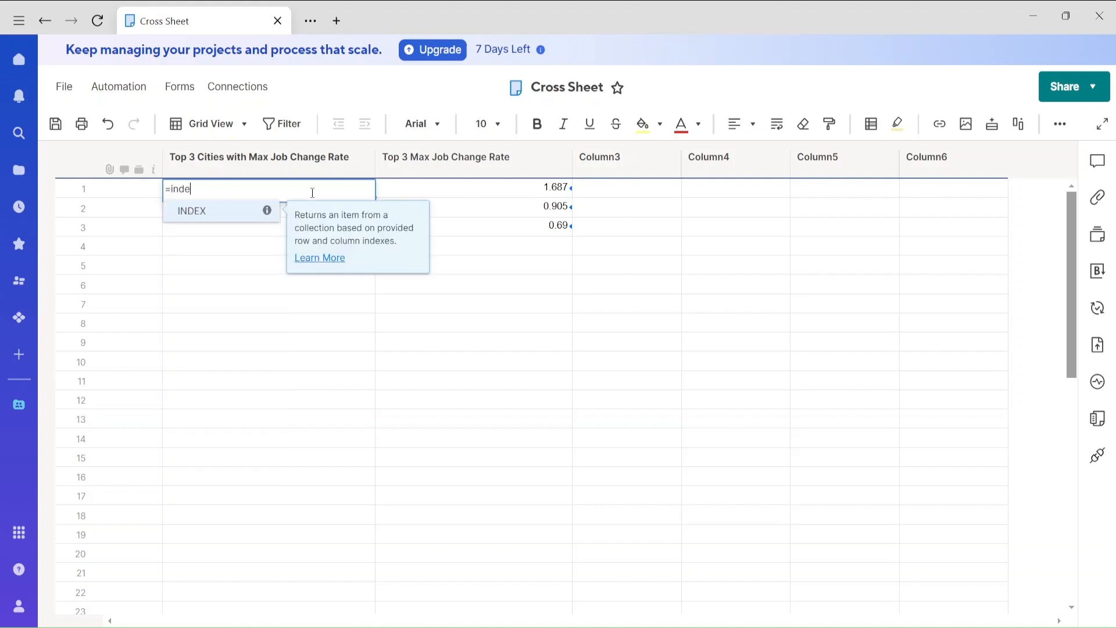
type("x(")
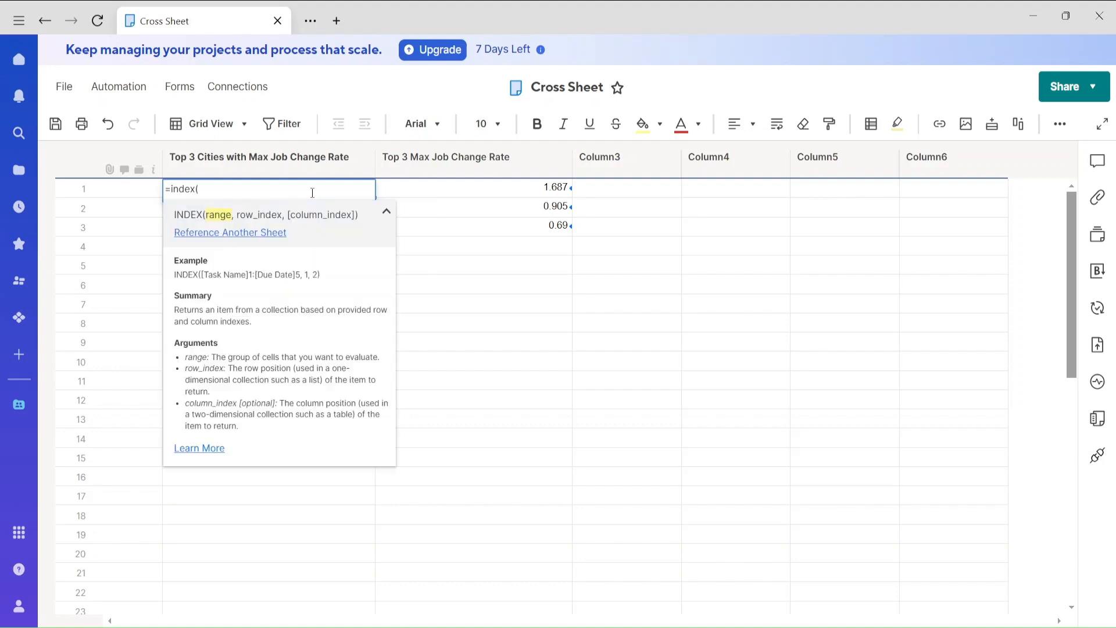
left_click(218, 234)
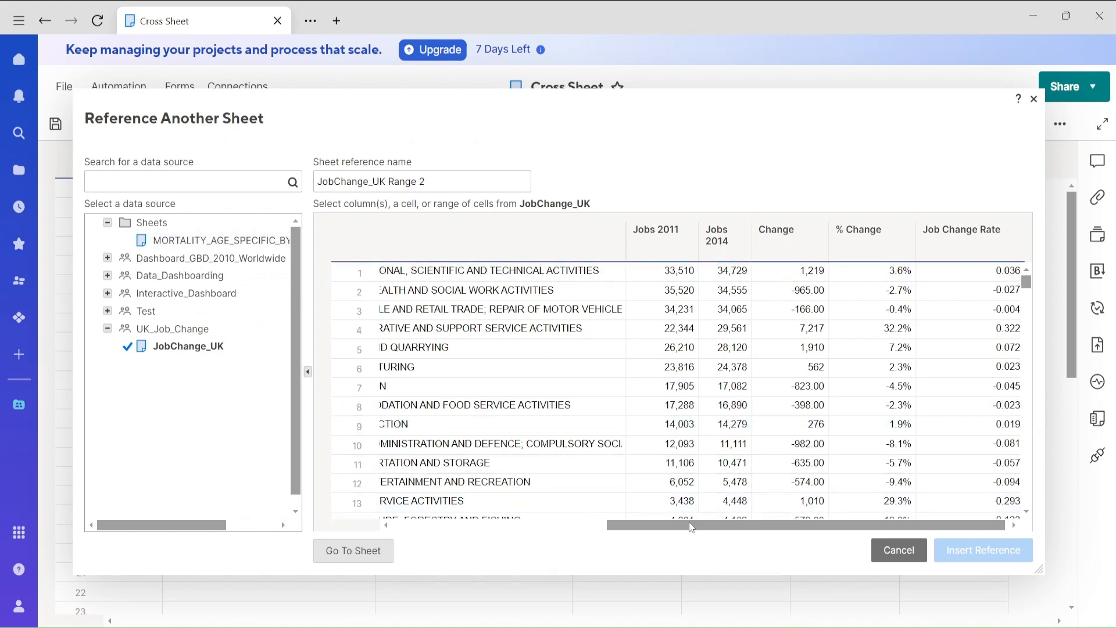
left_click_drag(689, 521, 363, 537)
left_click(454, 260)
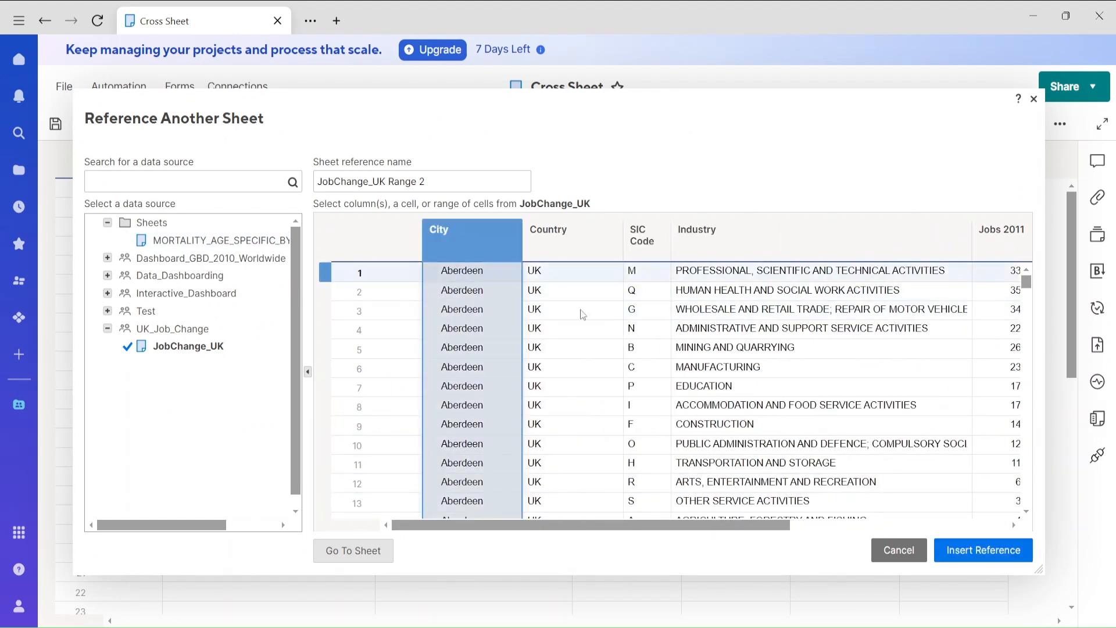
left_click(990, 549)
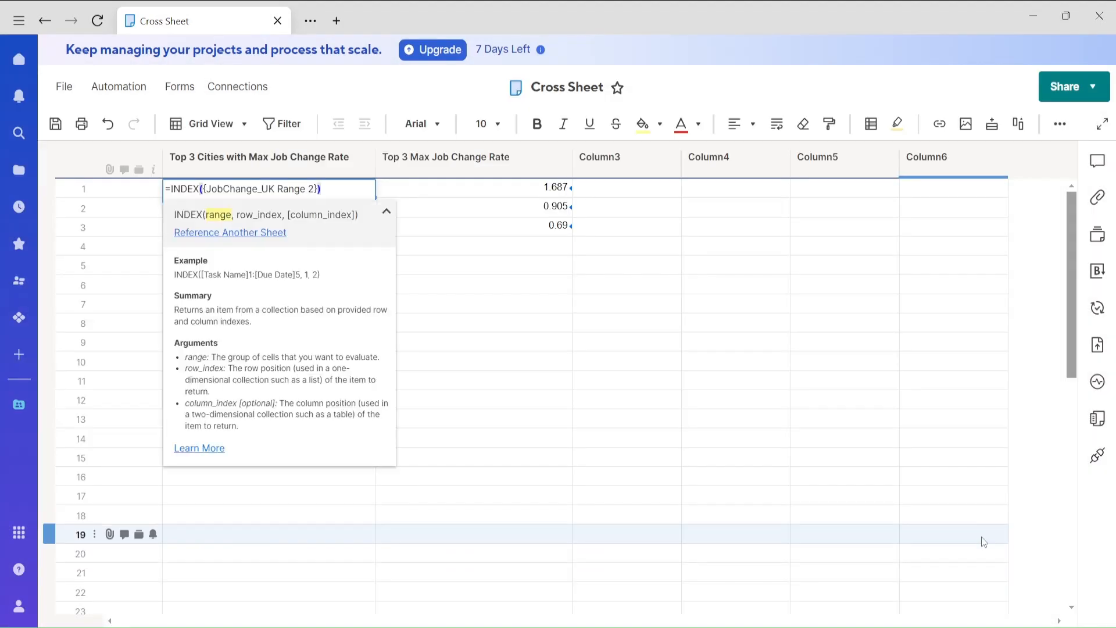
- Add a MATCH as the INDEX row argument, with a nested LARGE as its search value referencing JobChange_UK's Job Change Rate column
type(",")
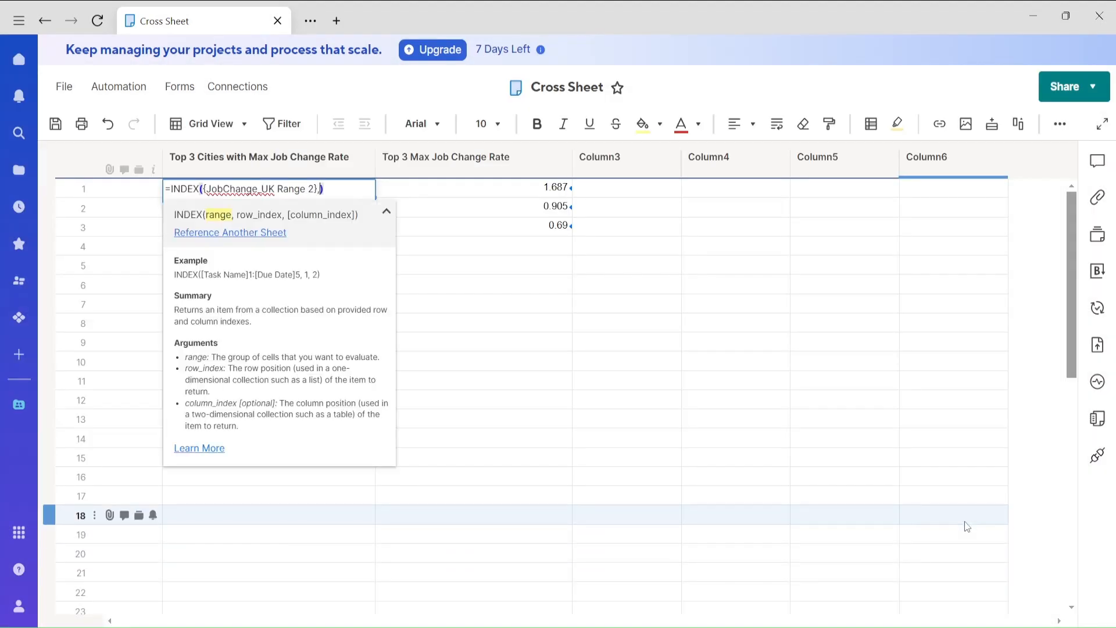
type("match")
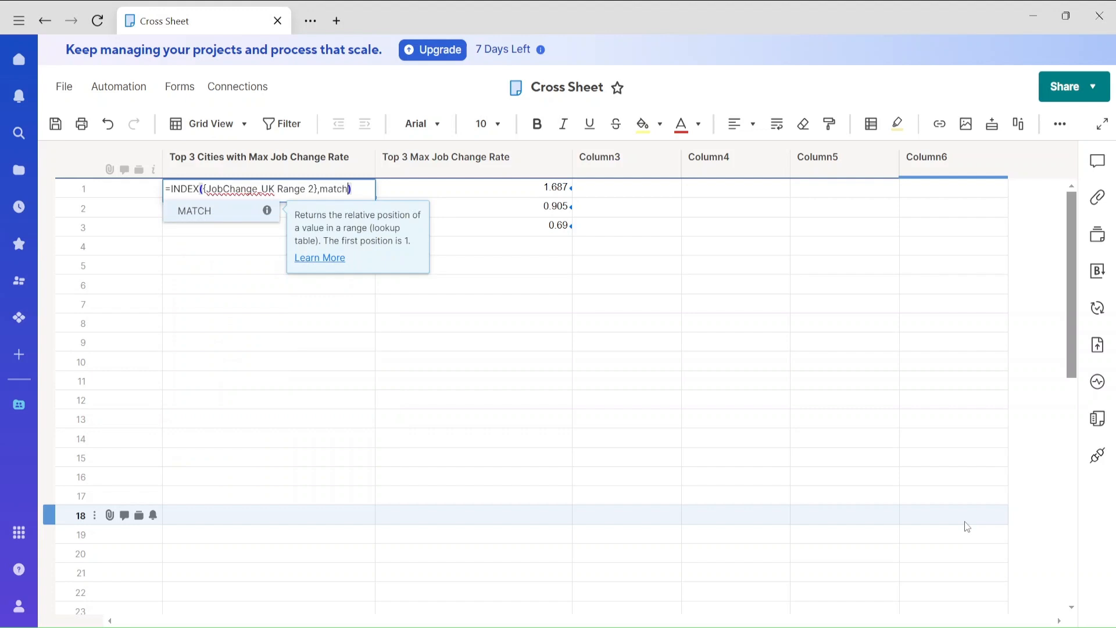
type("(")
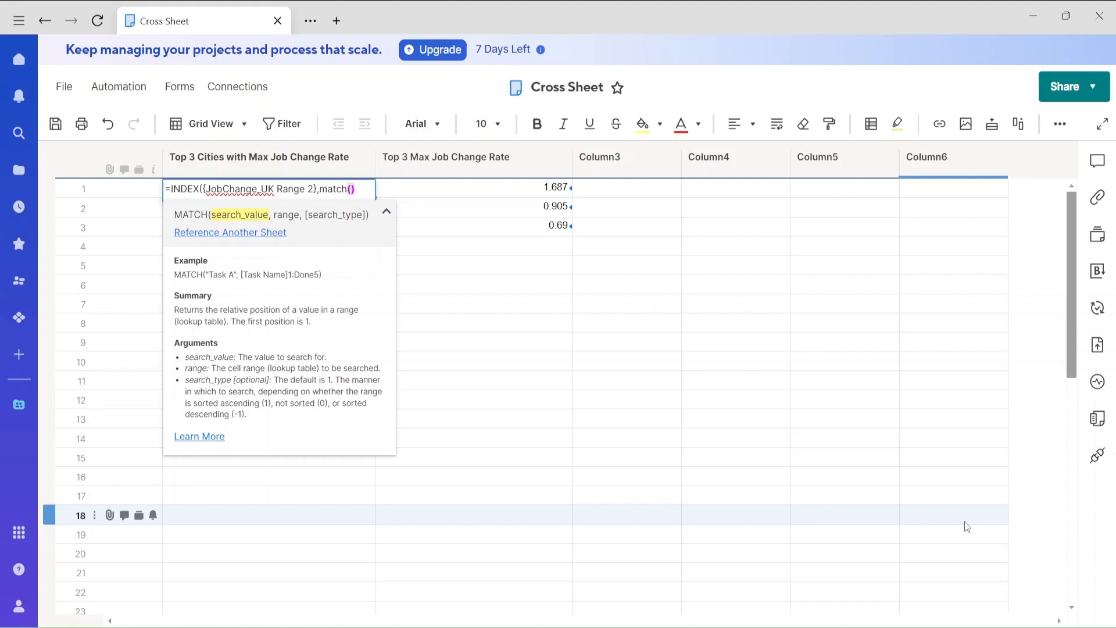
type("large")
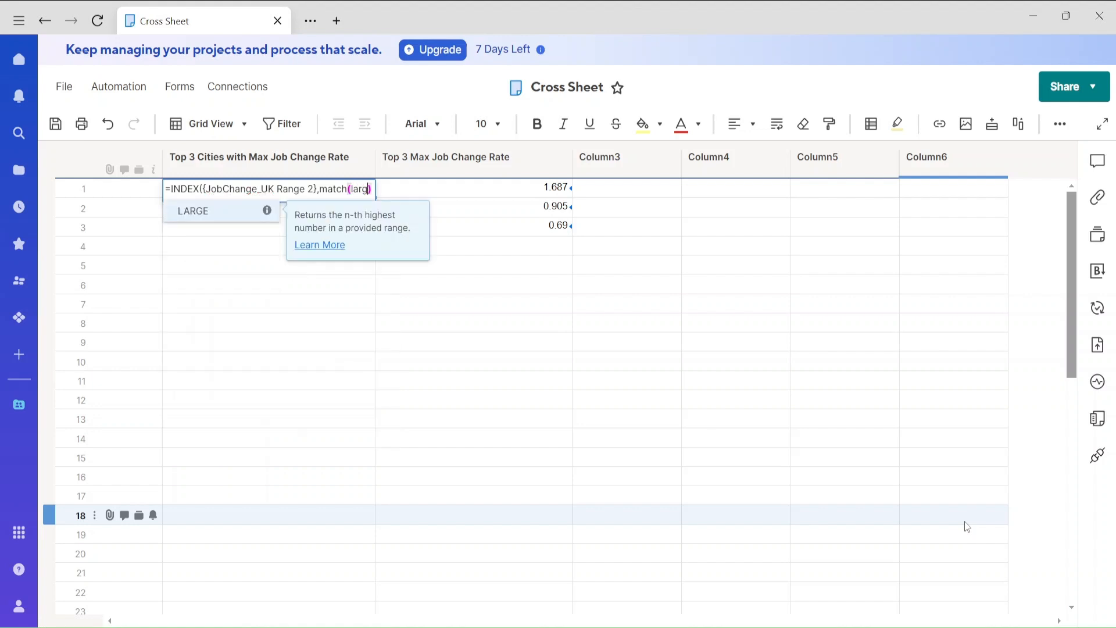
type("(")
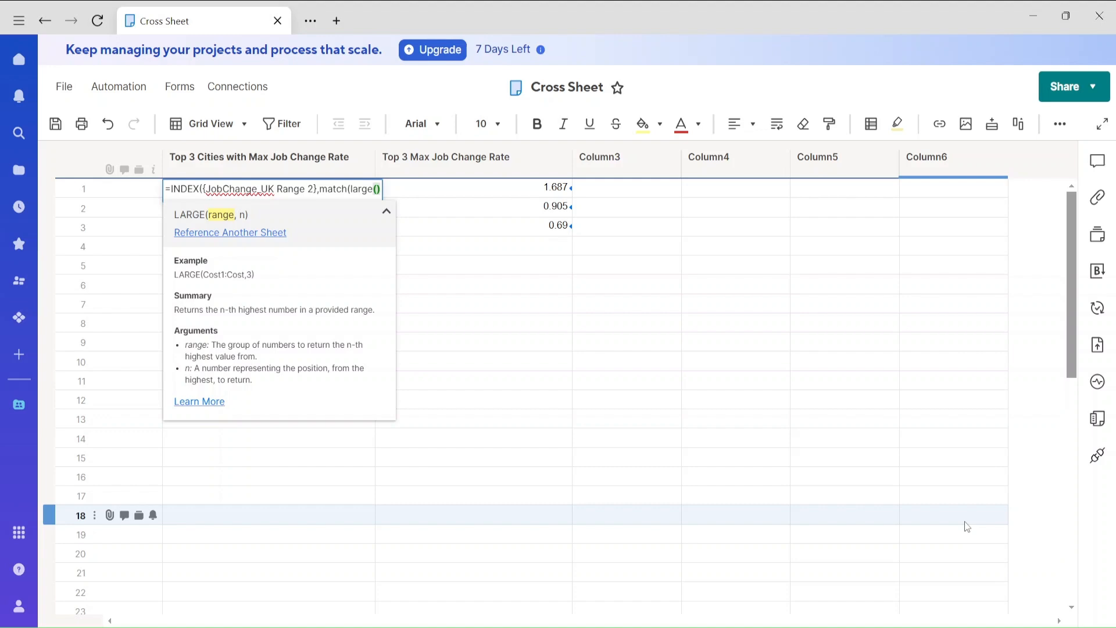
left_click(226, 233)
left_click_drag(632, 523, 912, 523)
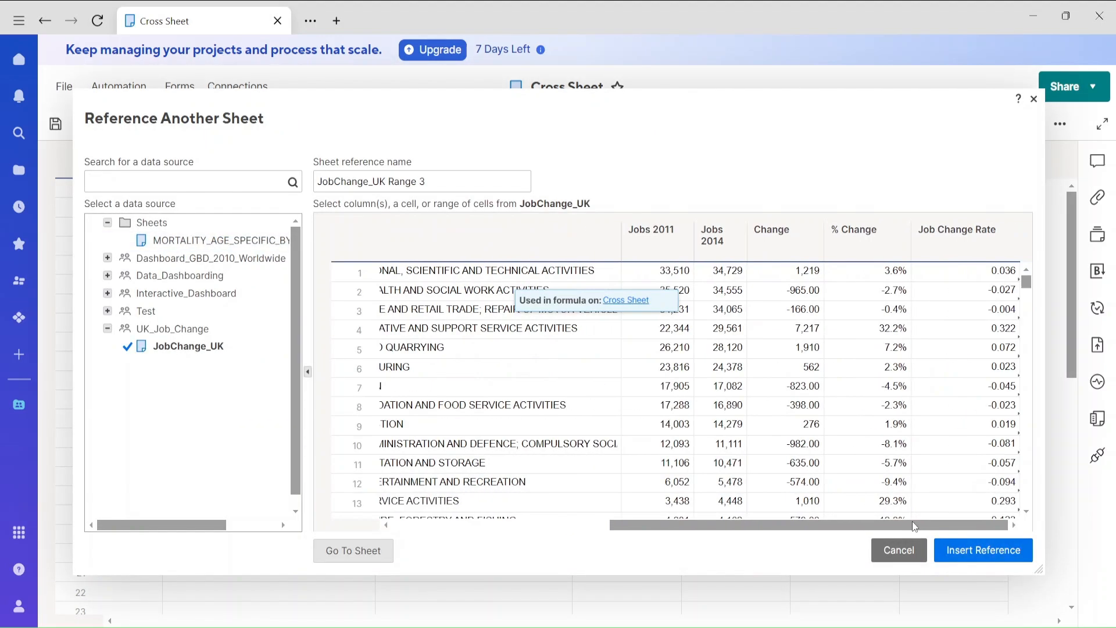
left_click(958, 245)
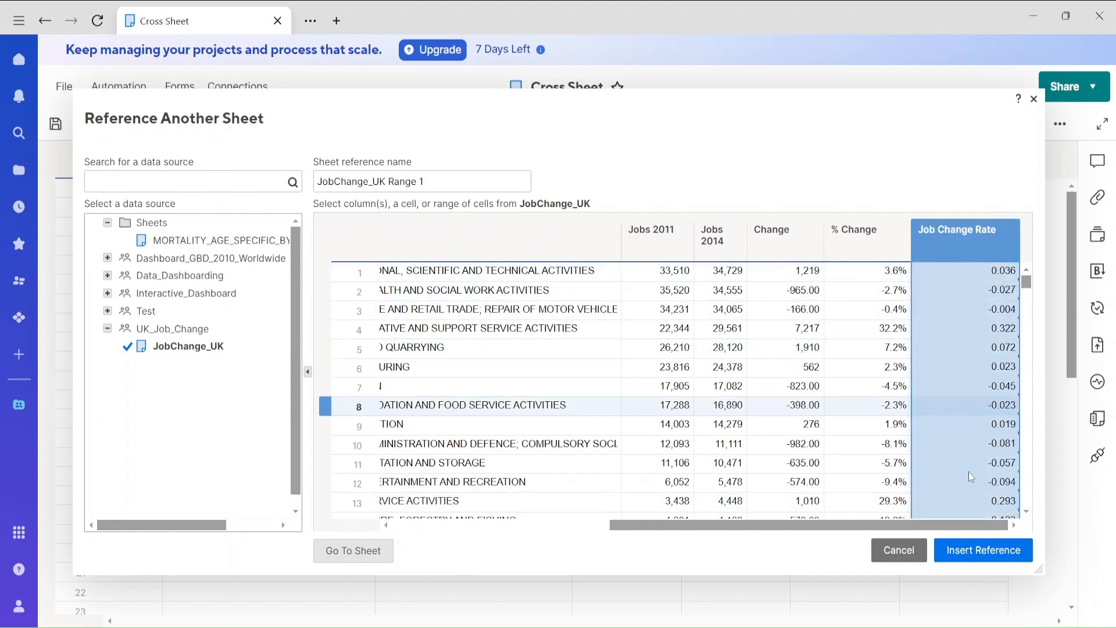
- Complete the LARGE function in the row 1 city formula with JobChange_UK's Job Change Rate column and n of 1
left_click(982, 550)
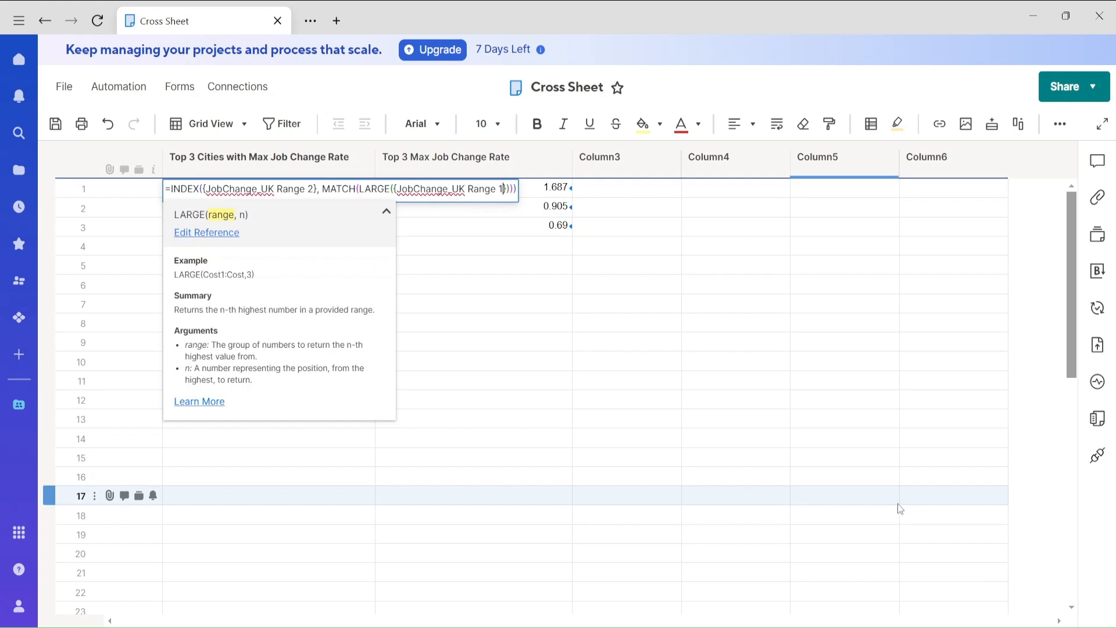
left_click(506, 189)
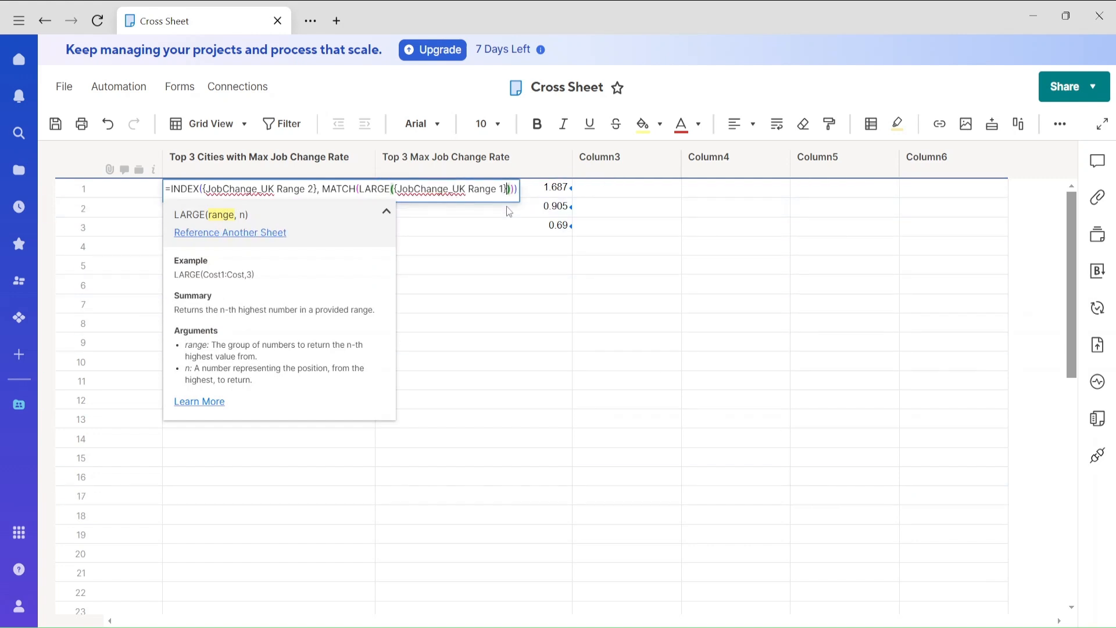
type(",1")
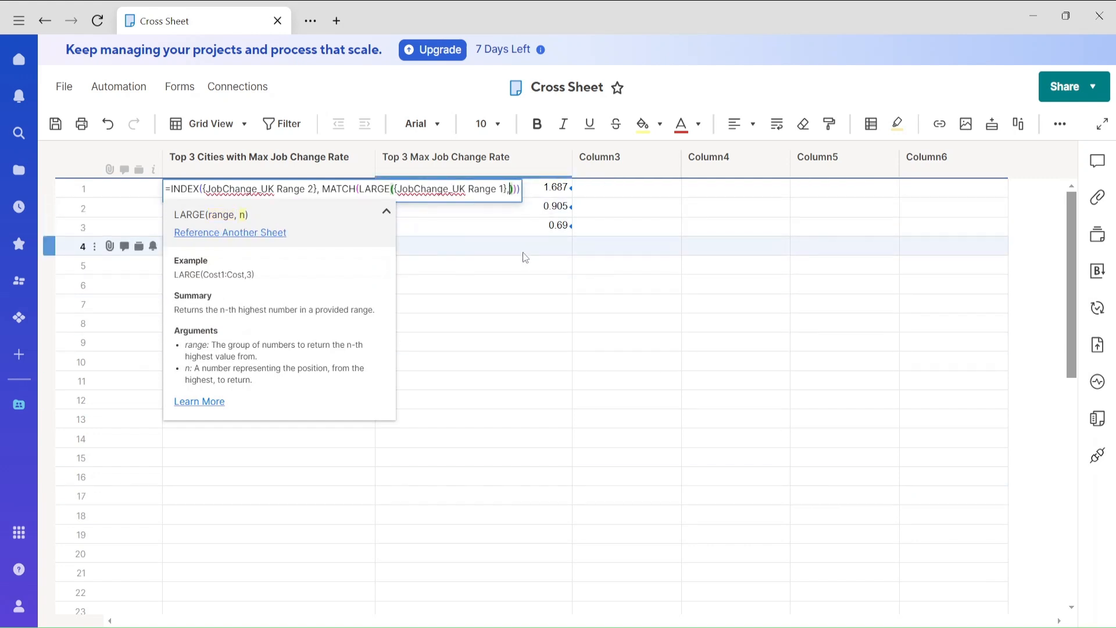
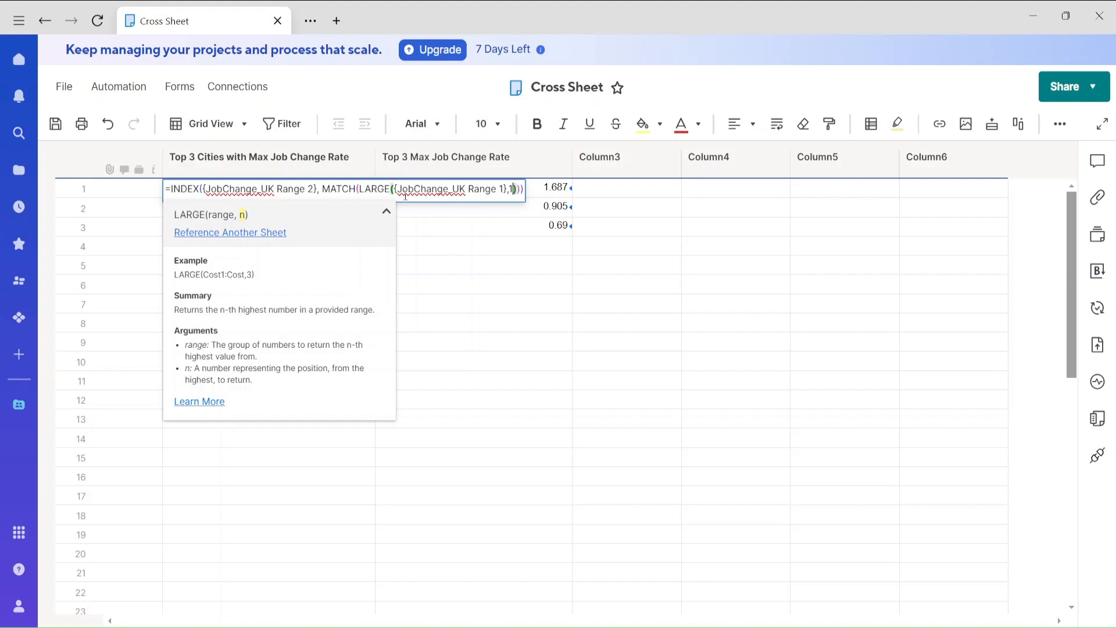
key("Return")
- Add JobChange_UK's Job Change Rate column as the MATCH search range in the row 1 city formula
left_click(332, 193)
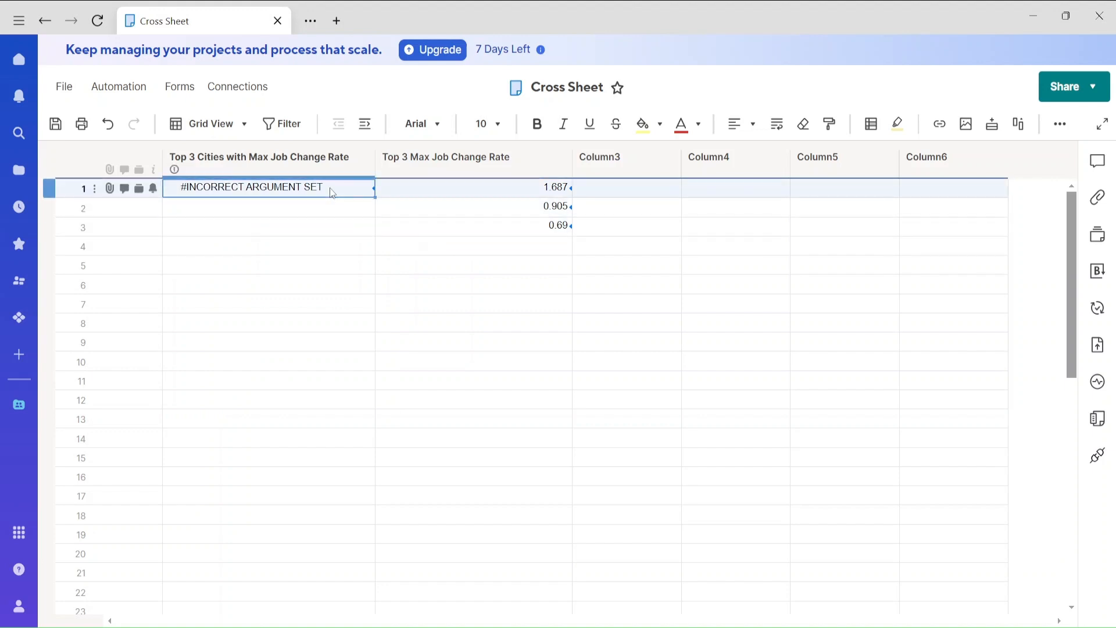
double_click(332, 192)
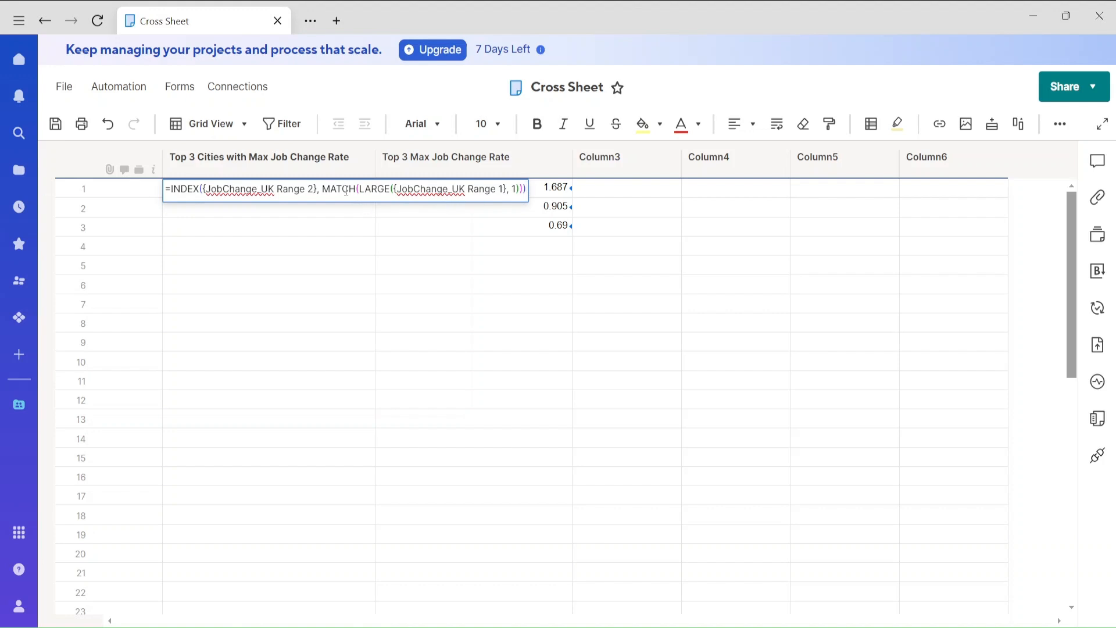
left_click(522, 189)
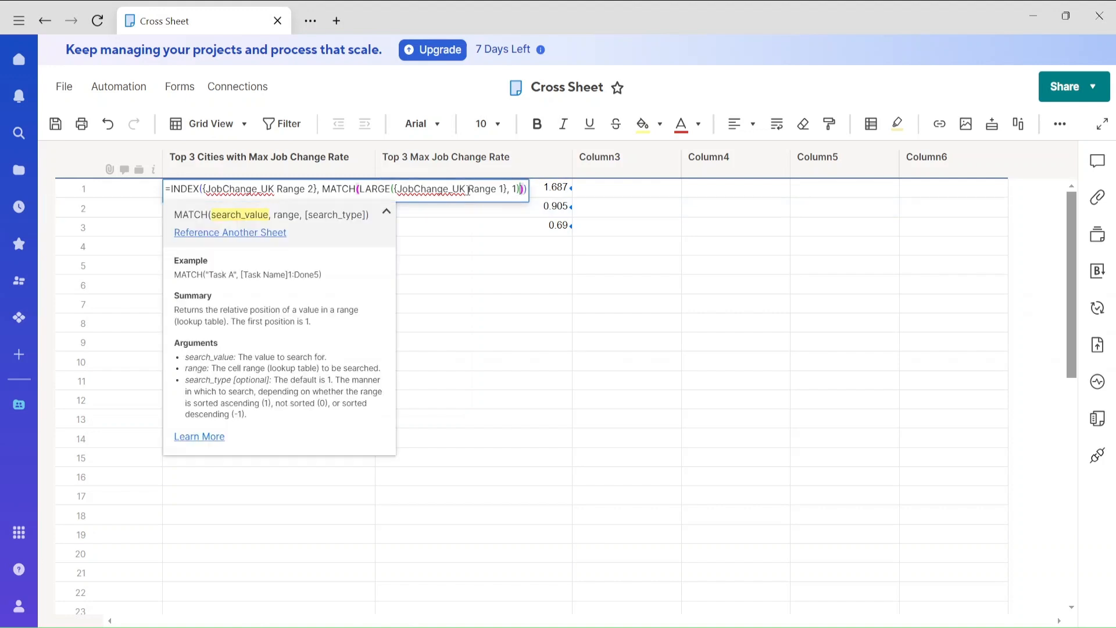
type(",")
left_click(253, 232)
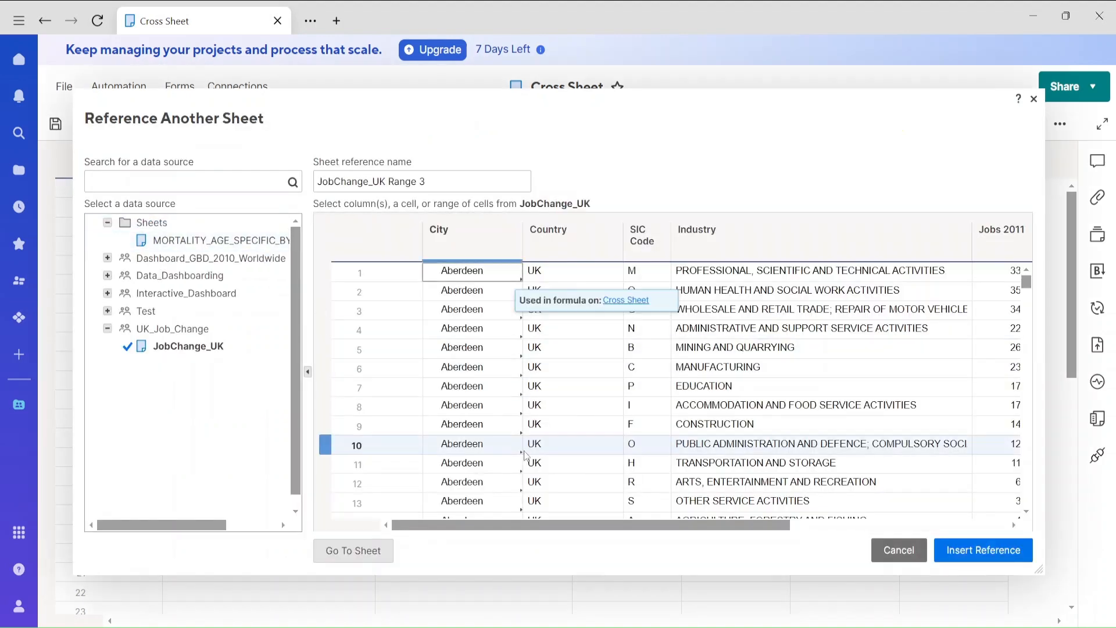
left_click_drag(561, 526, 850, 560)
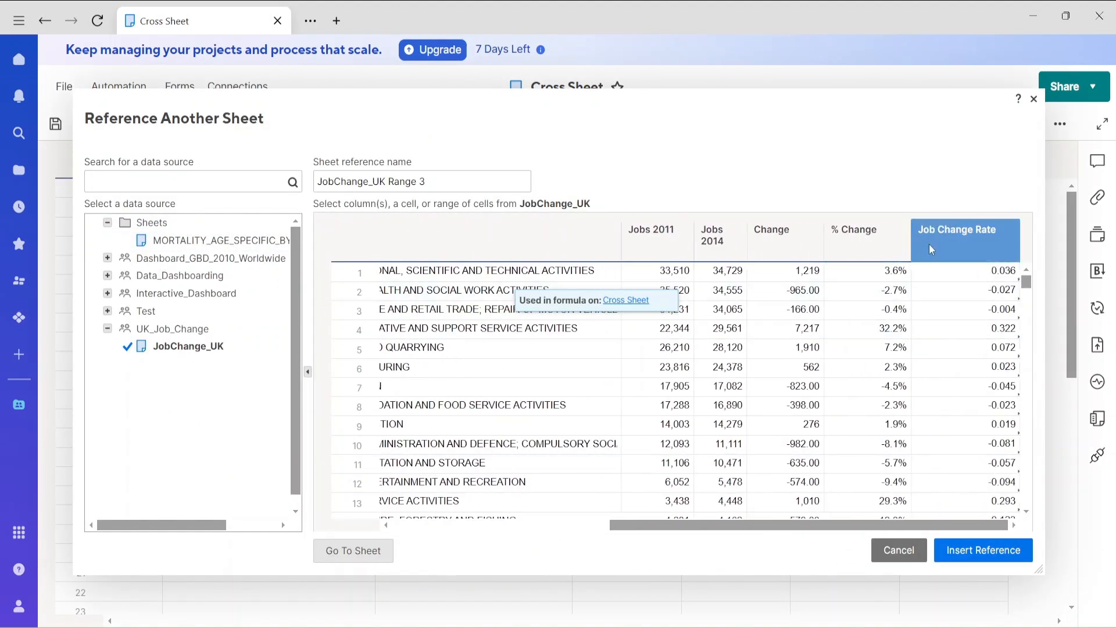
left_click(965, 237)
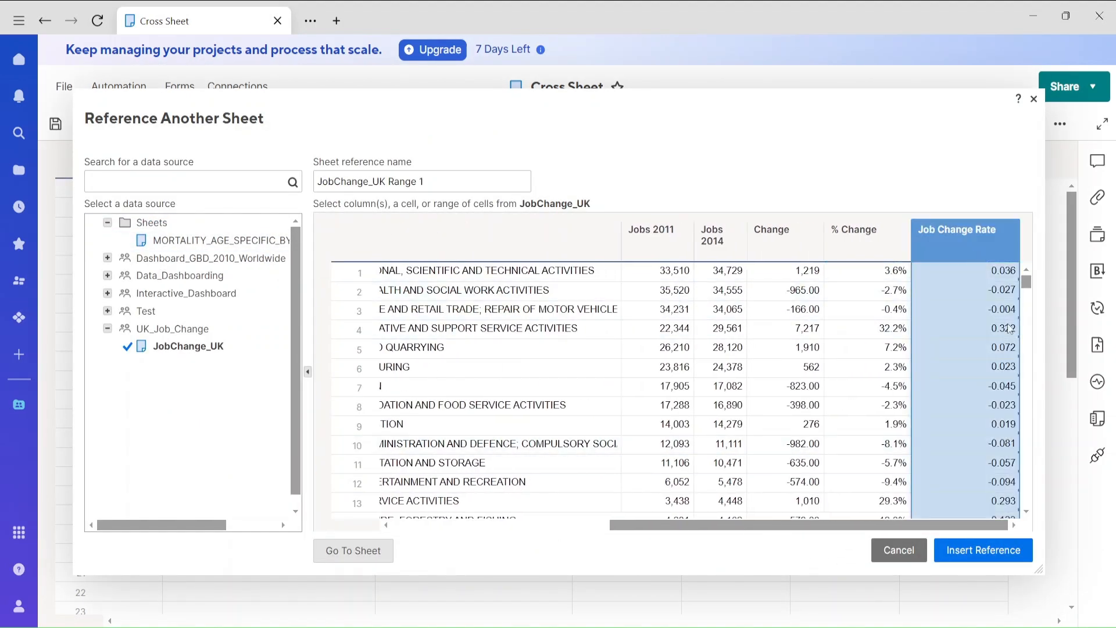
left_click(983, 549)
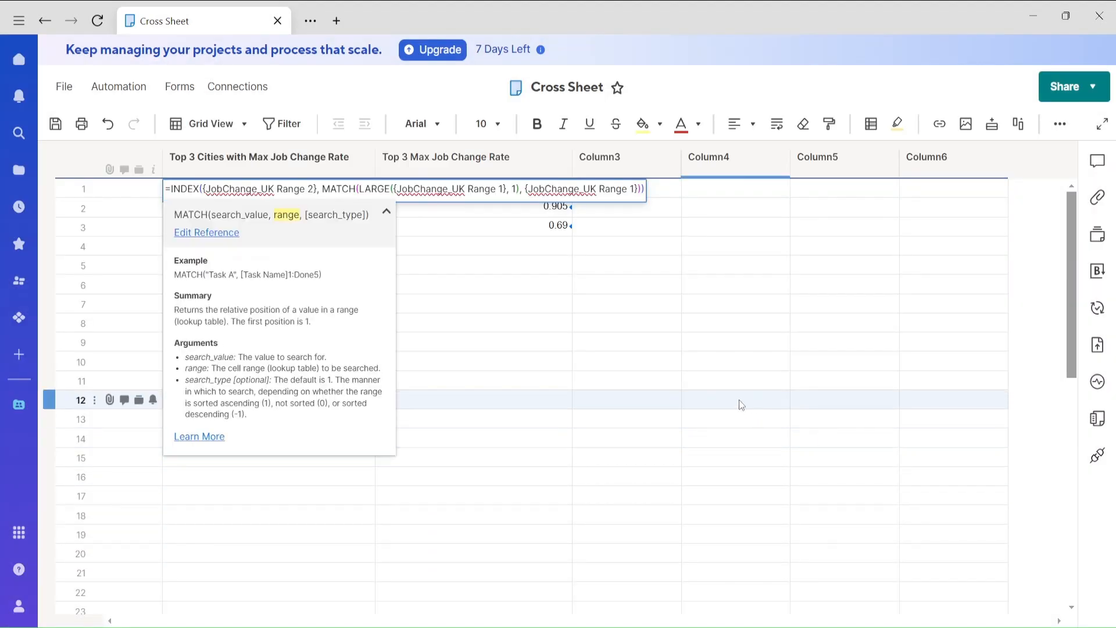
key("Return")
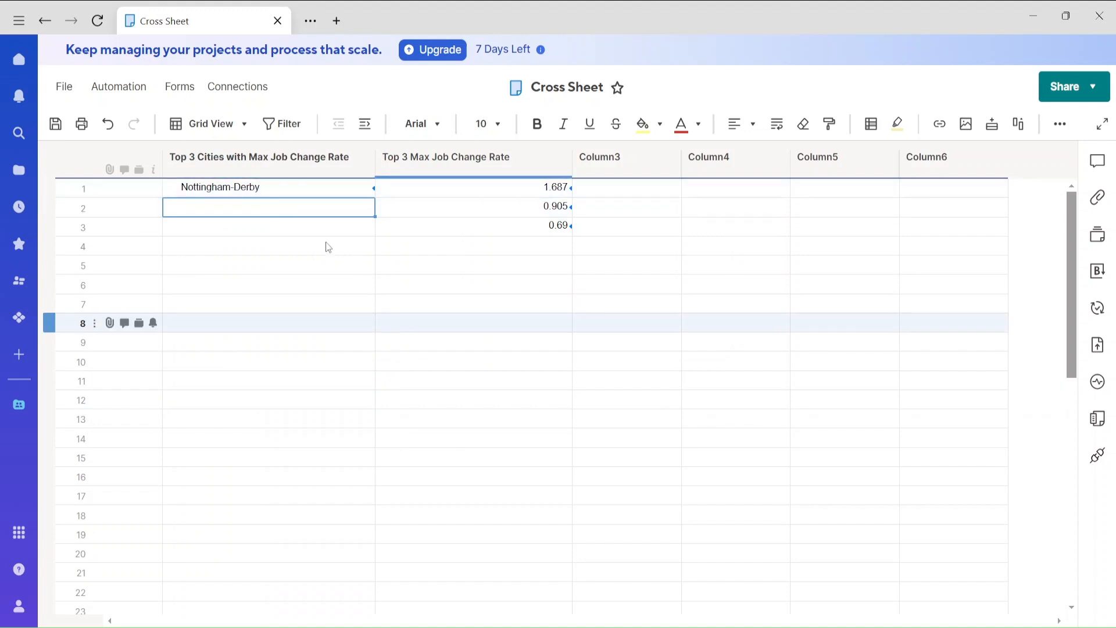
- Copy the row 1 formula of the Top 3 Cities with Max Job Change Rate column into rows 2 and 3
left_click(259, 190)
mouse_move(458, 190)
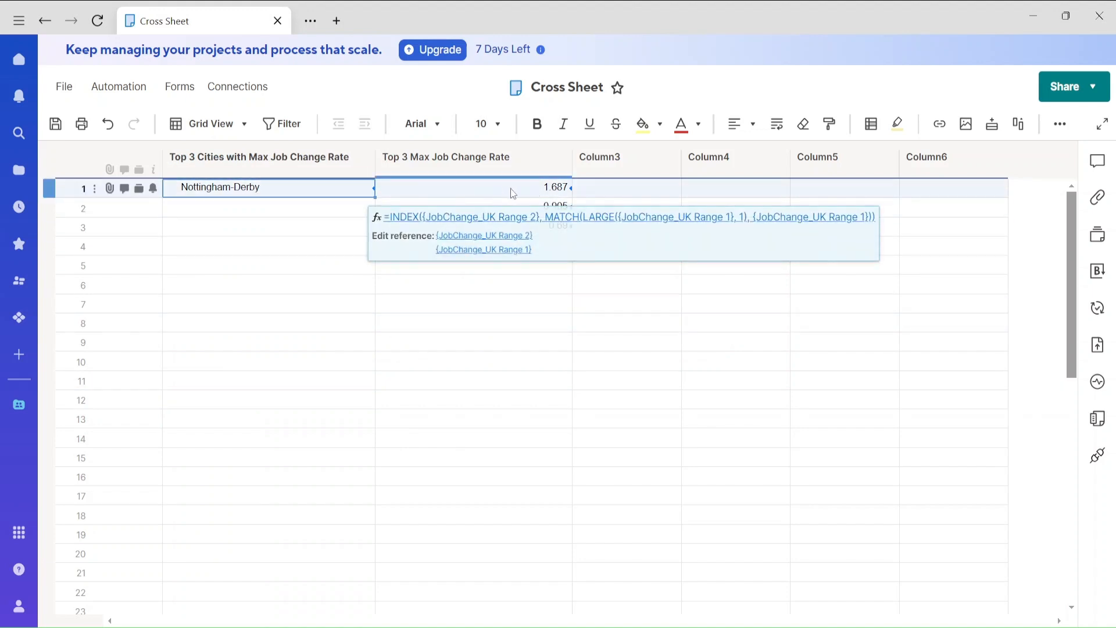
left_click(281, 259)
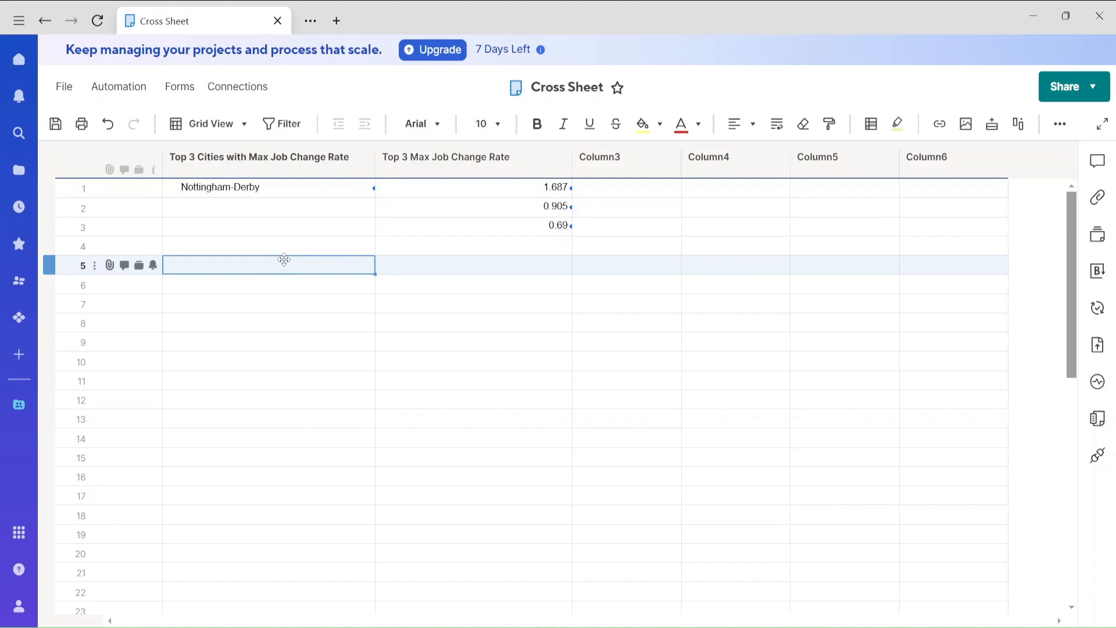
left_click(266, 189)
key("ctrl+c")
left_click(266, 208)
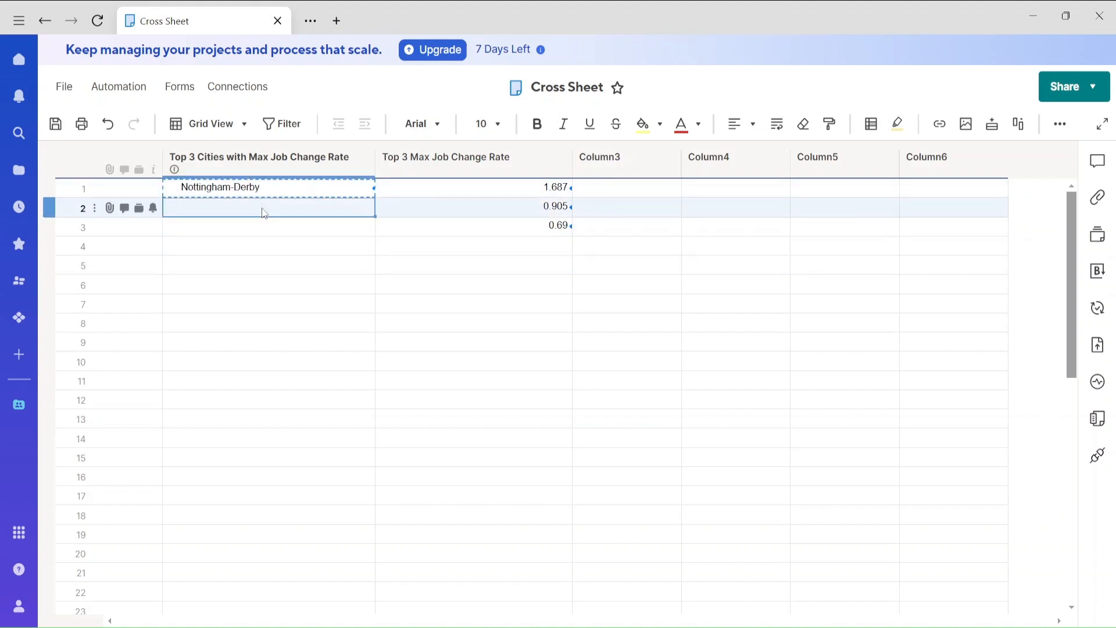
key("ctrl+v")
left_click(266, 227)
key("ctrl+v")
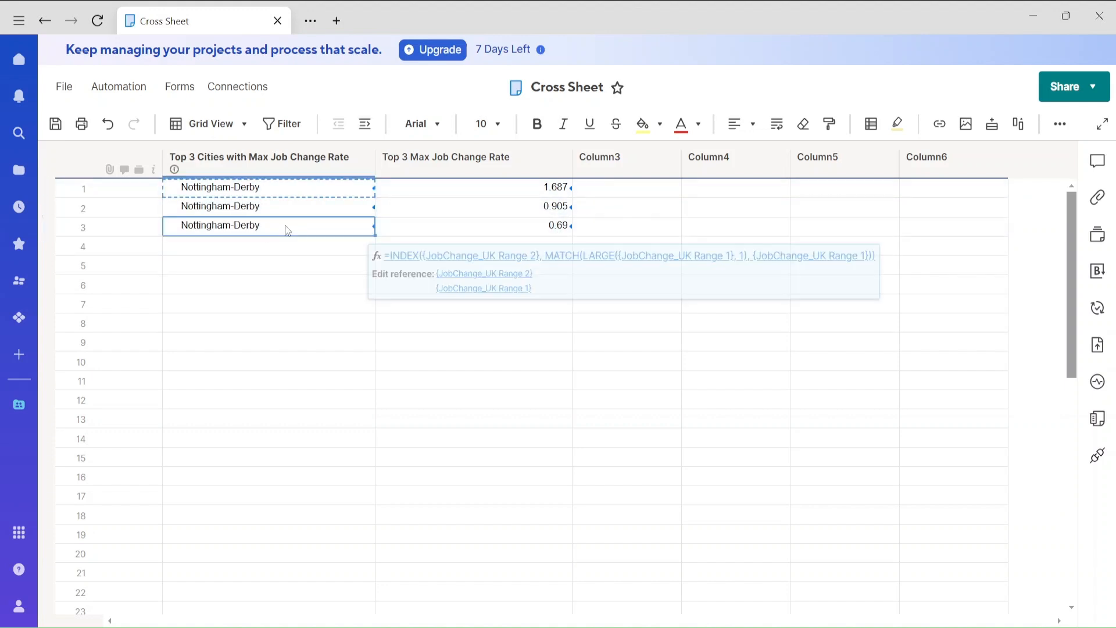
- Set the n argument of LARGE to 2 in the row 2 city formula
left_click(336, 208)
left_click(340, 209)
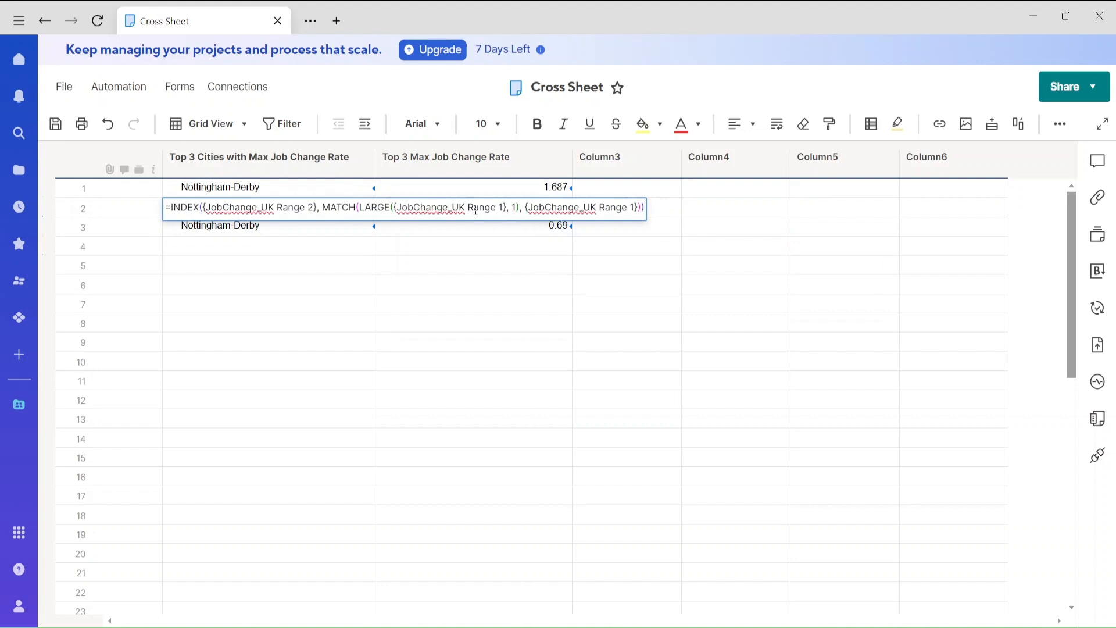
double_click(511, 207)
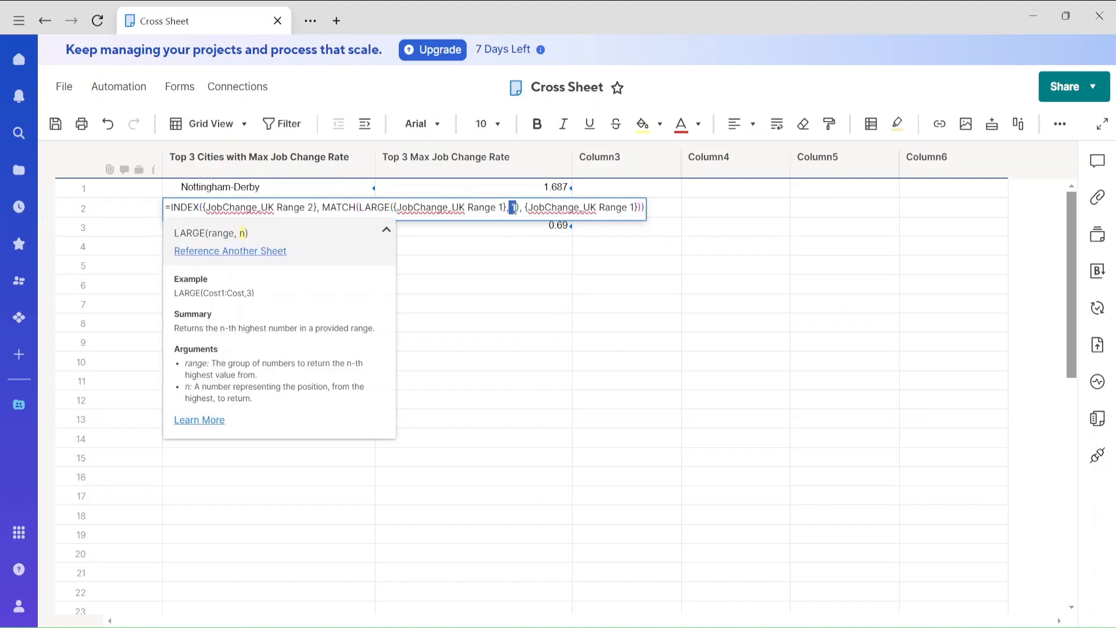
type("2")
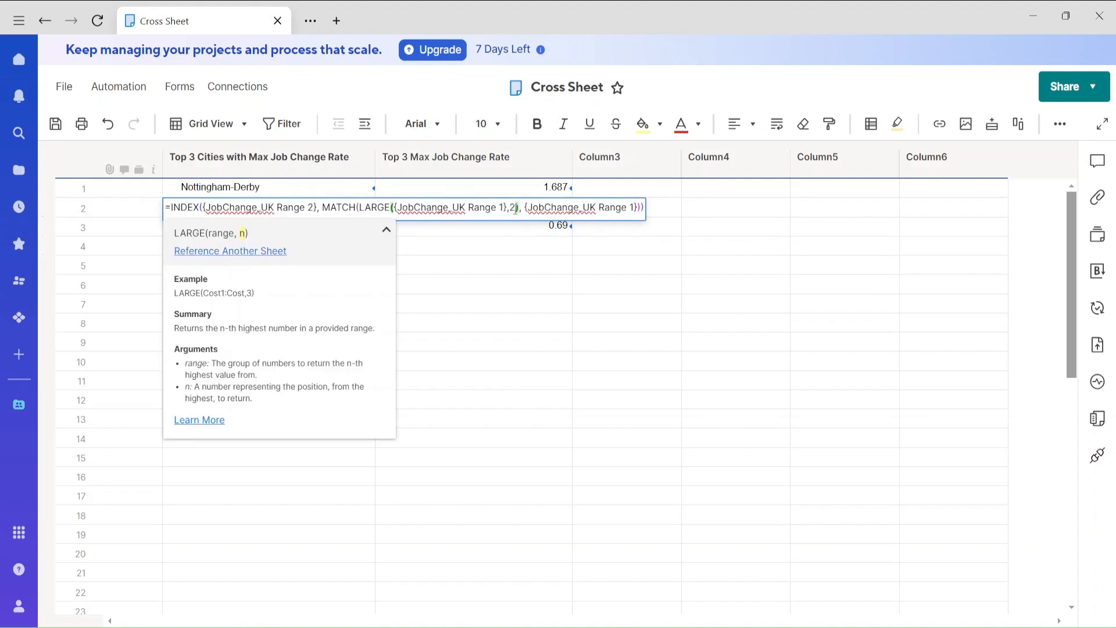
key("Return")
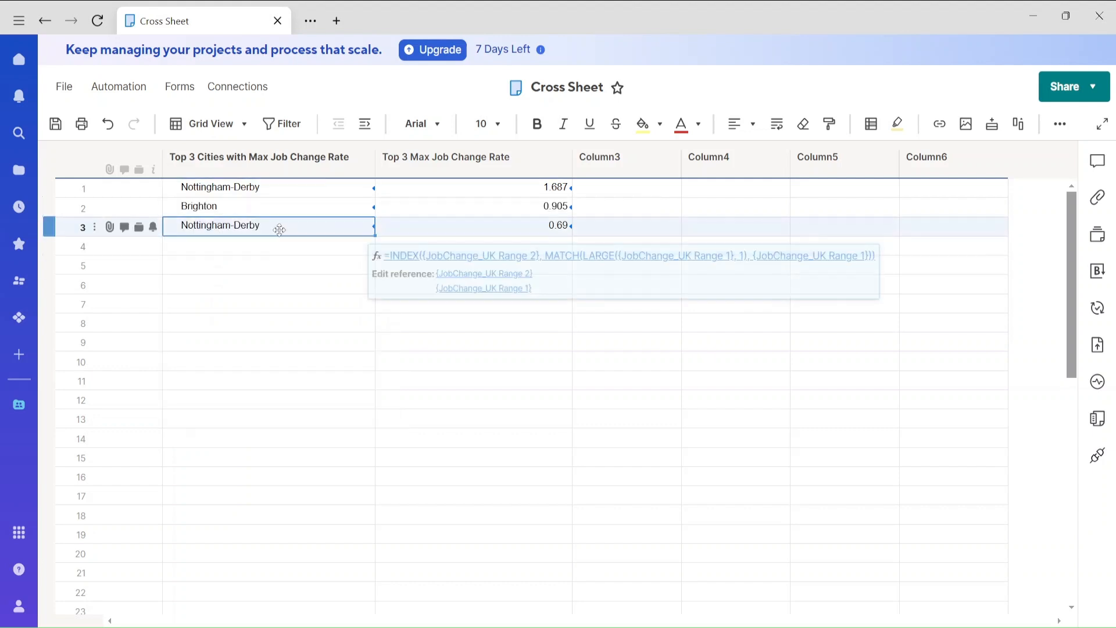
- Set the n argument of LARGE to 3 in the row 3 city formula and save the sheet
double_click(282, 228)
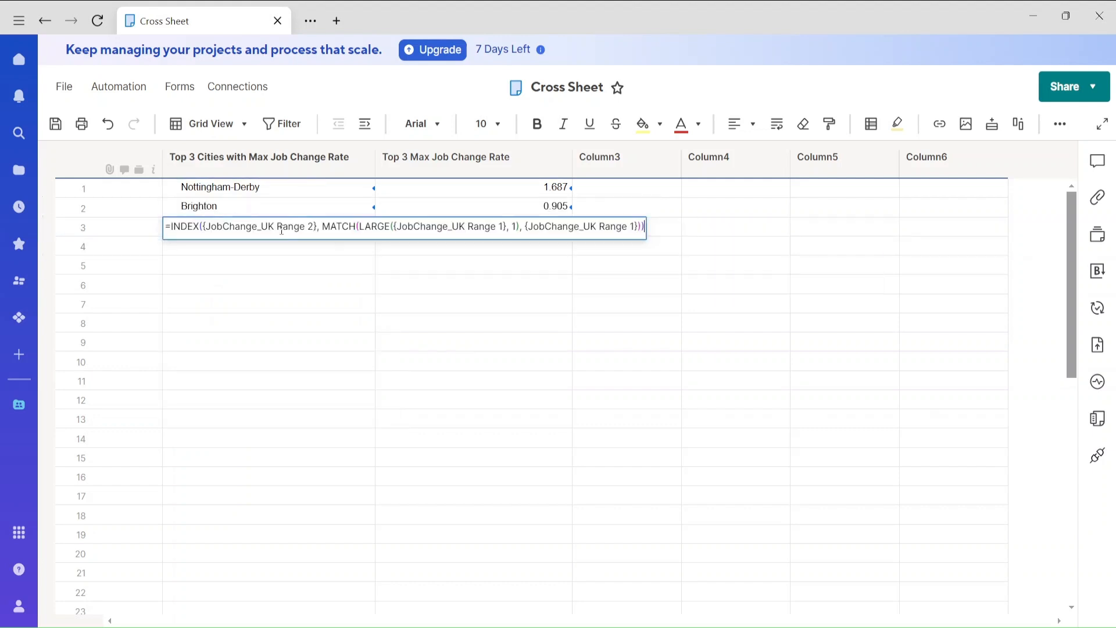
left_click(512, 229)
double_click(514, 228)
type("3")
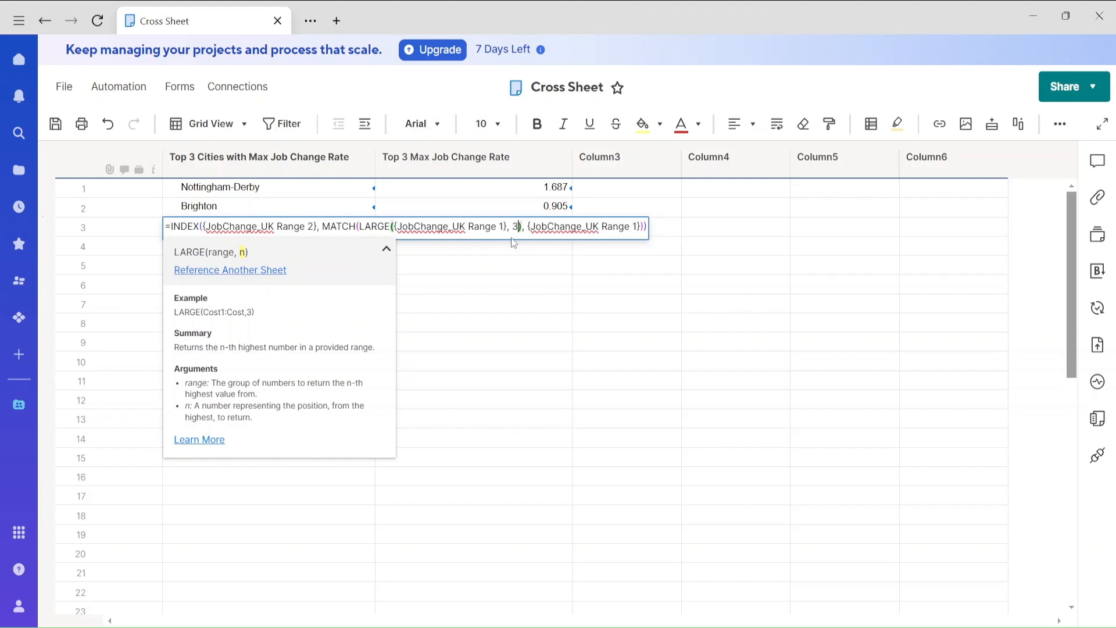
key("Return")
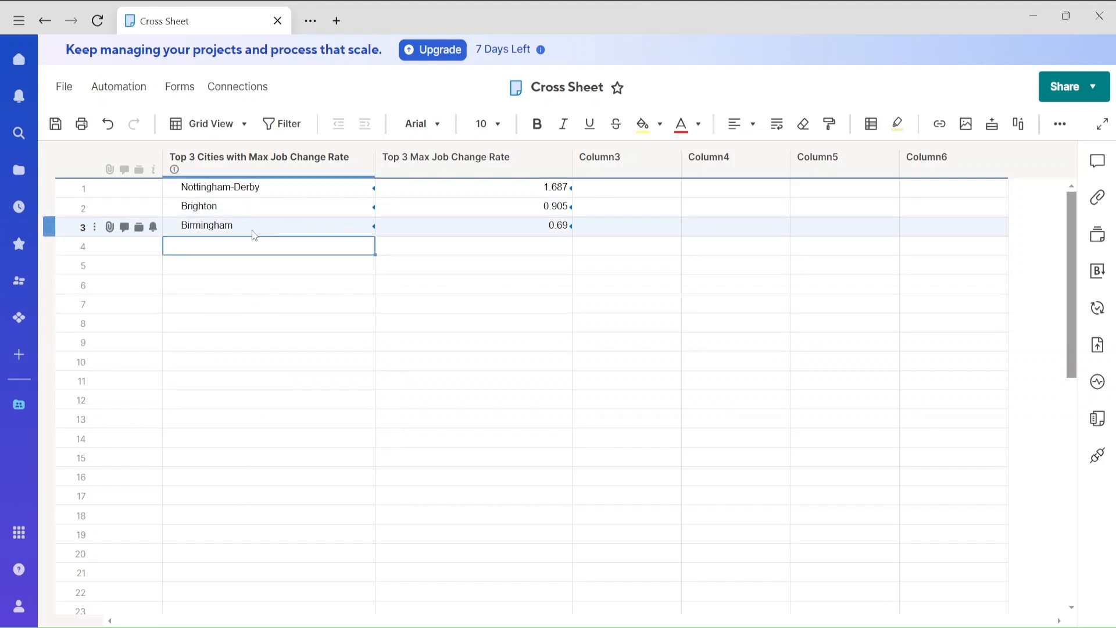
left_click(55, 124)
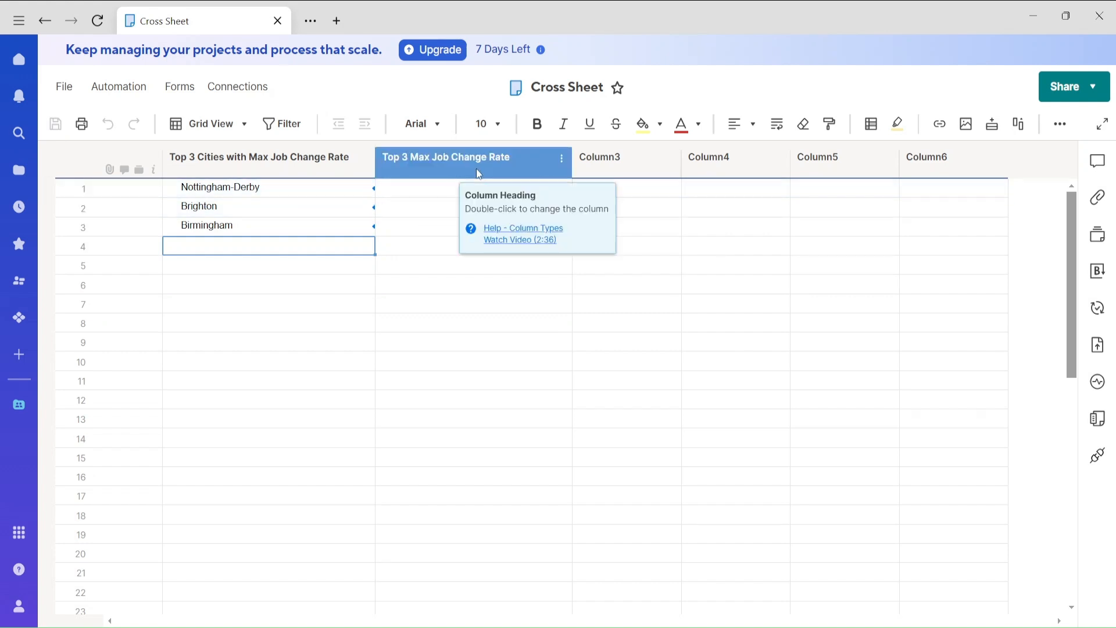
- Open UK_Job_Data_Dashboard from the UK_Job_Change workspace in edit mode
left_click(47, 23)
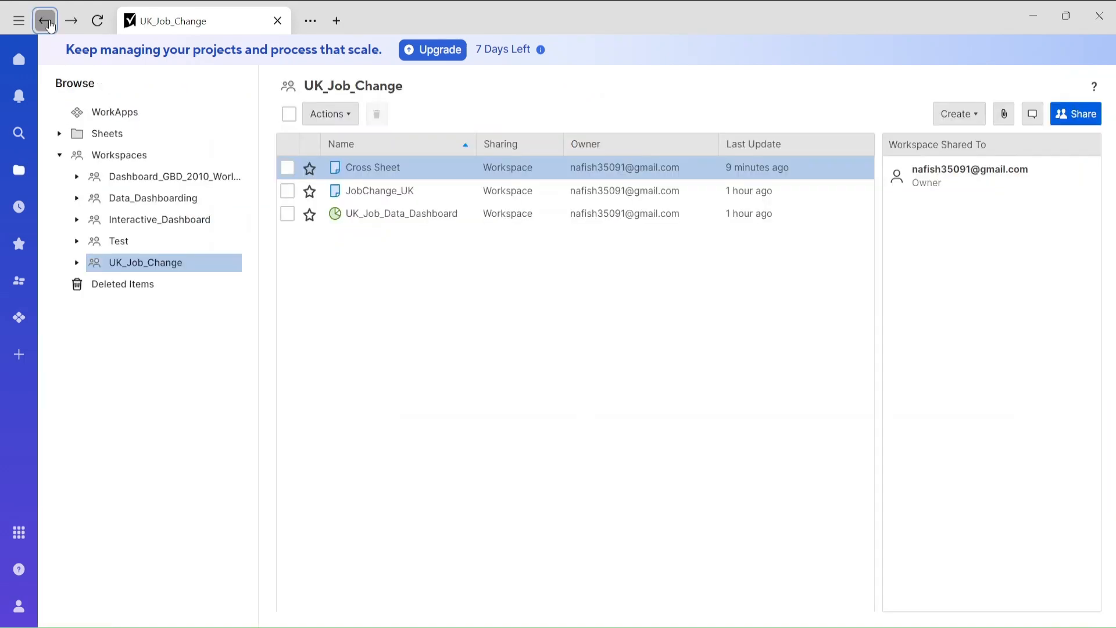
left_click(395, 214)
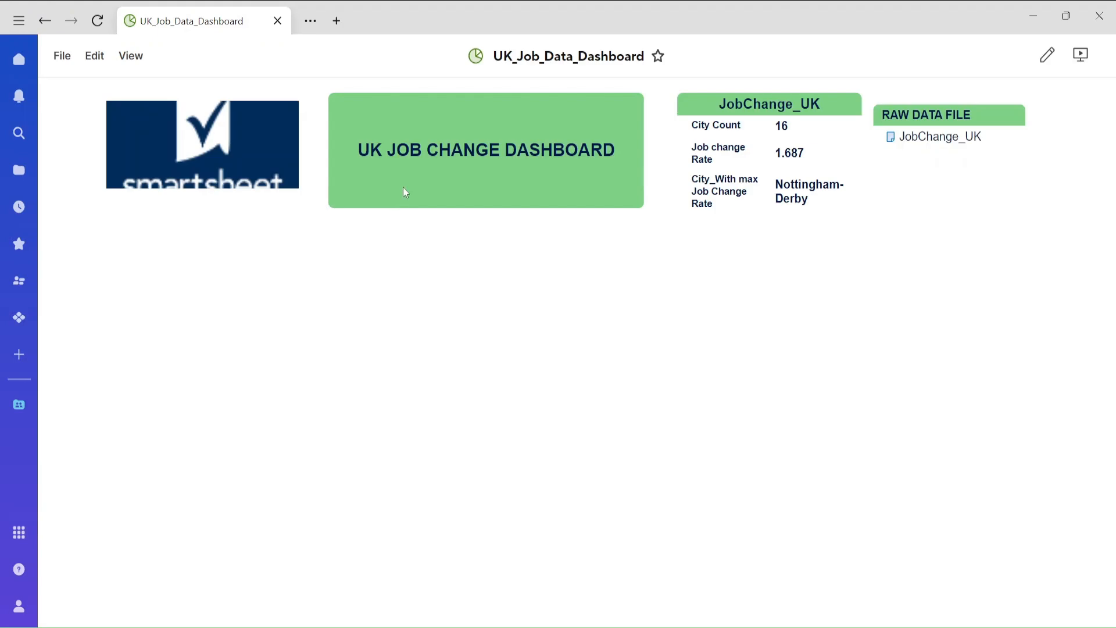
left_click(95, 56)
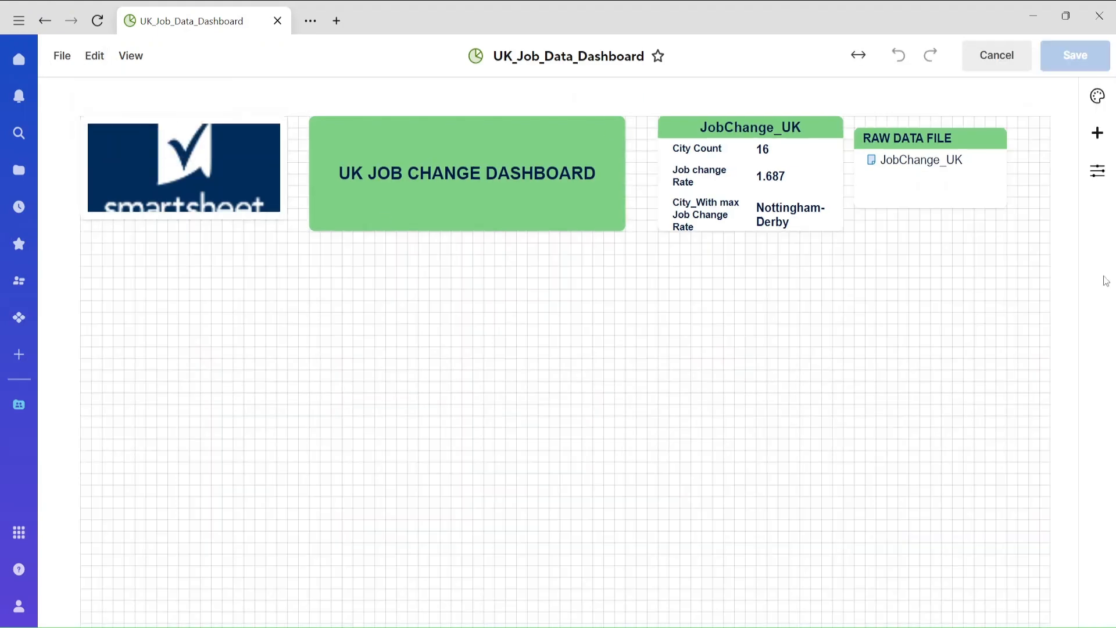
- Add a chart widget that uses the top 3 cities and their max job change rates from Cross Sheet as data
left_click(1098, 133)
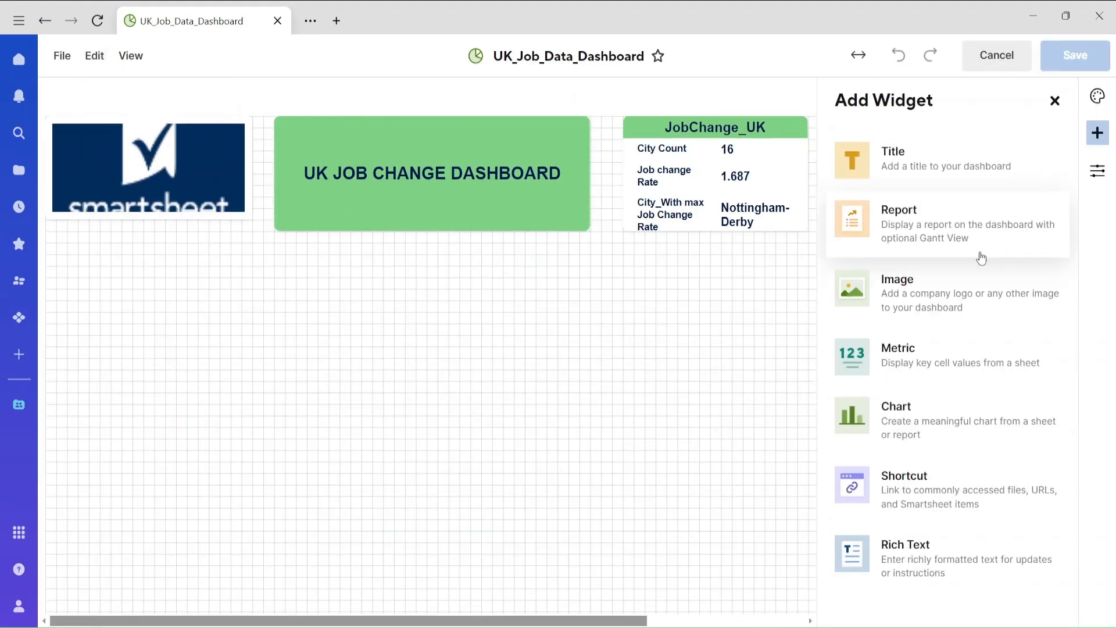
left_click(918, 418)
left_click(900, 212)
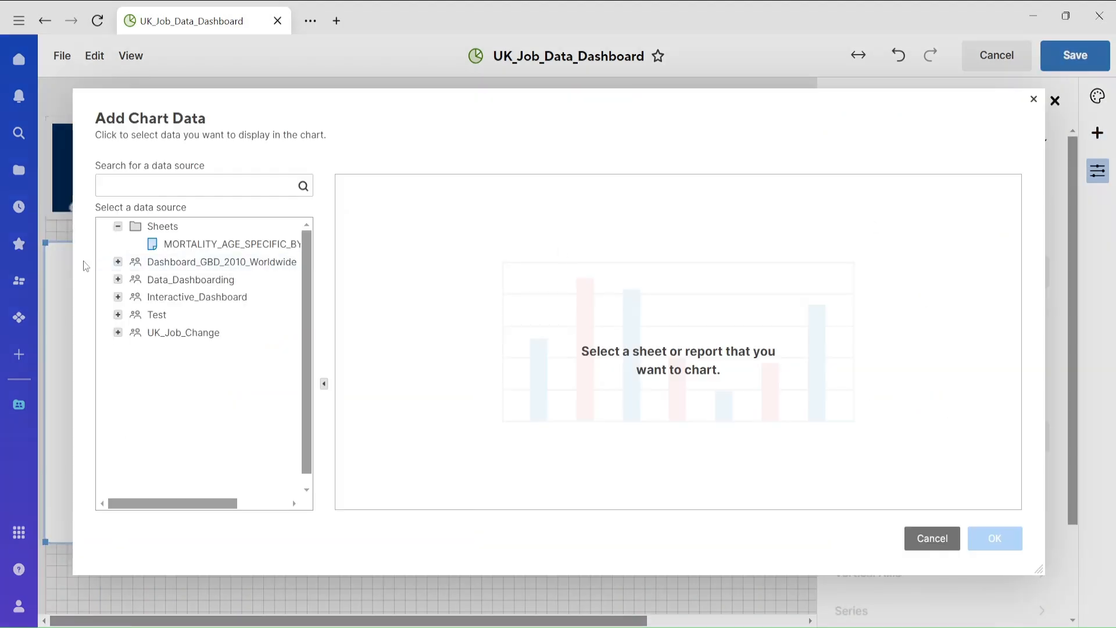
left_click(118, 332)
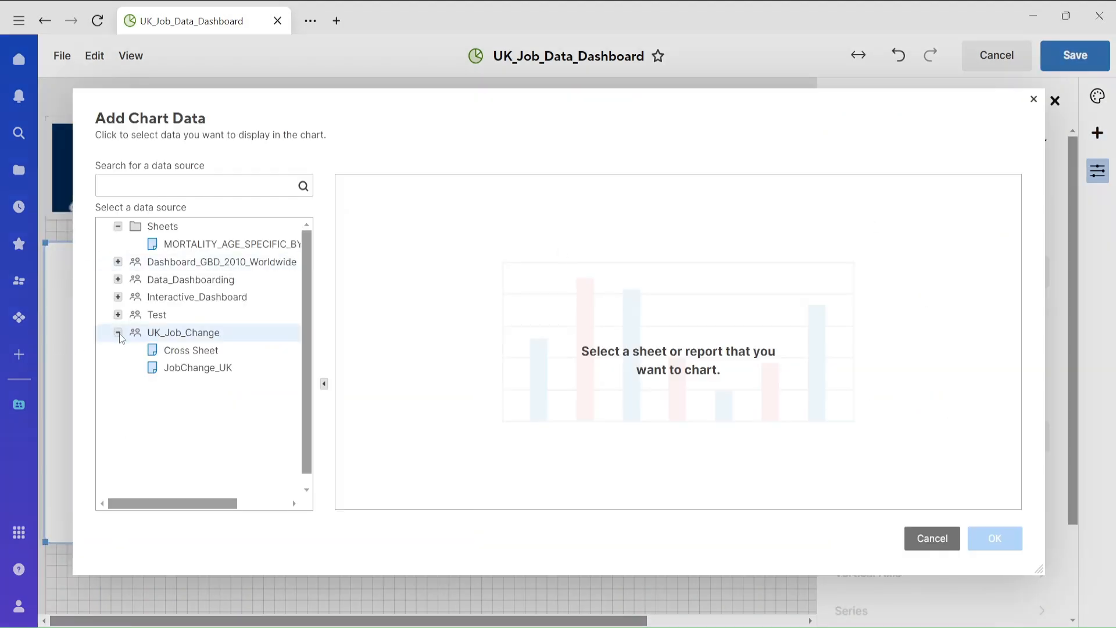
left_click(200, 354)
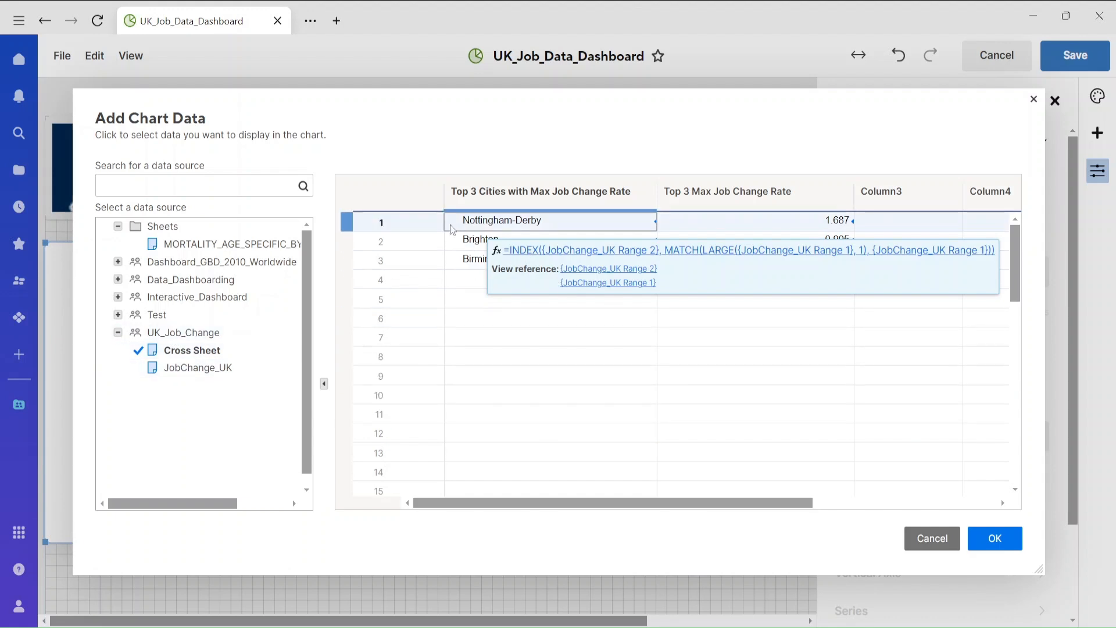
left_click_drag(452, 229, 804, 274)
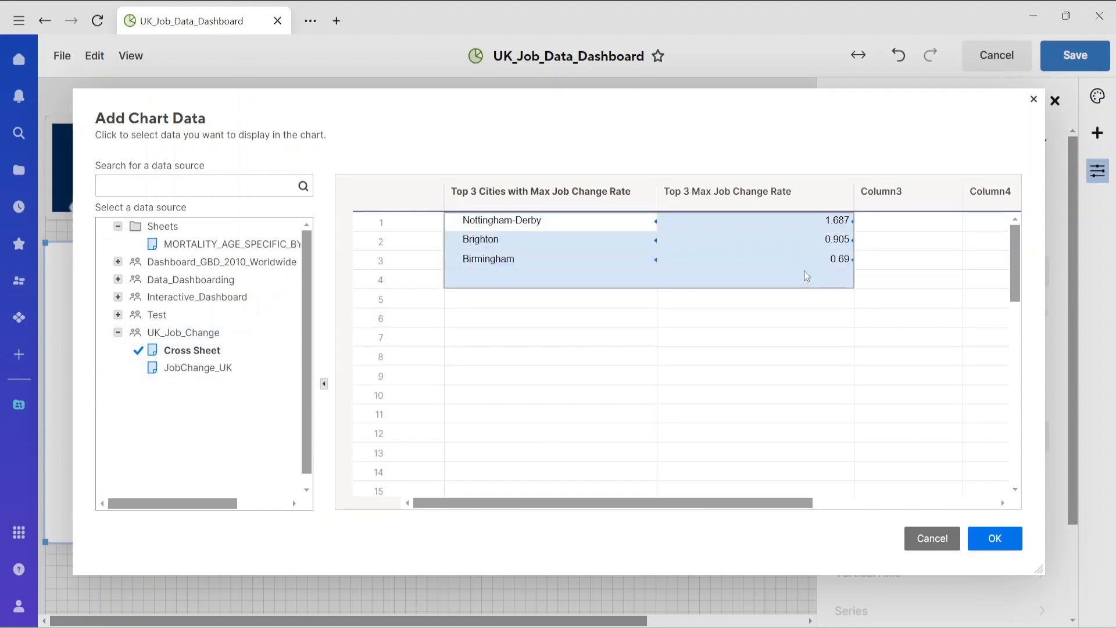
left_click(993, 539)
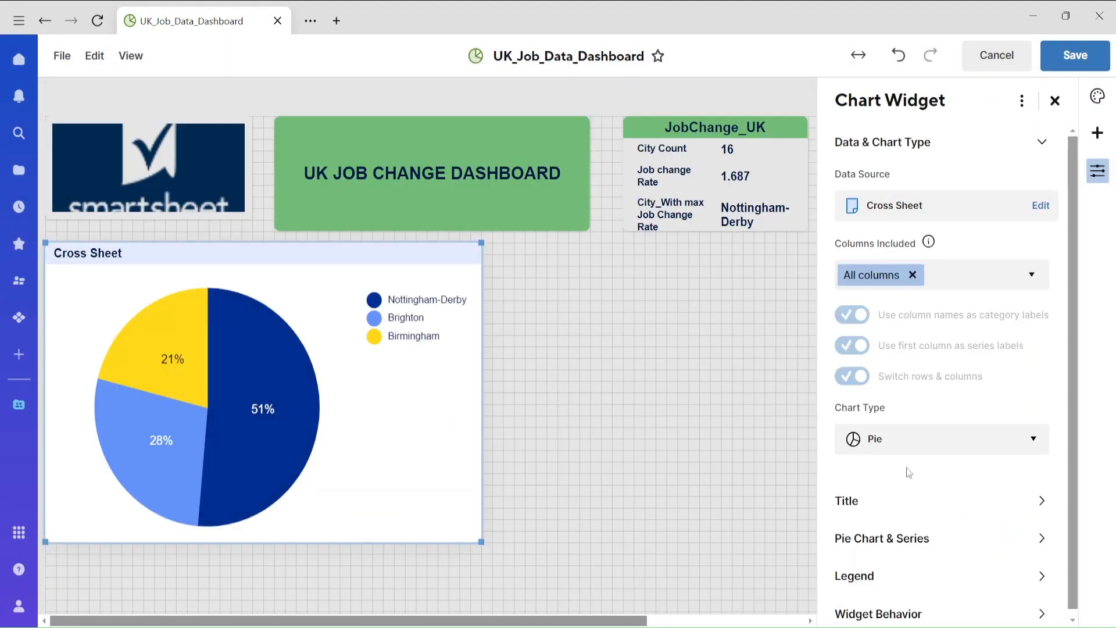
- Change the Cross Sheet chart's type to Bar and widen its widget across the dashboard
left_click(986, 439)
left_click(893, 569)
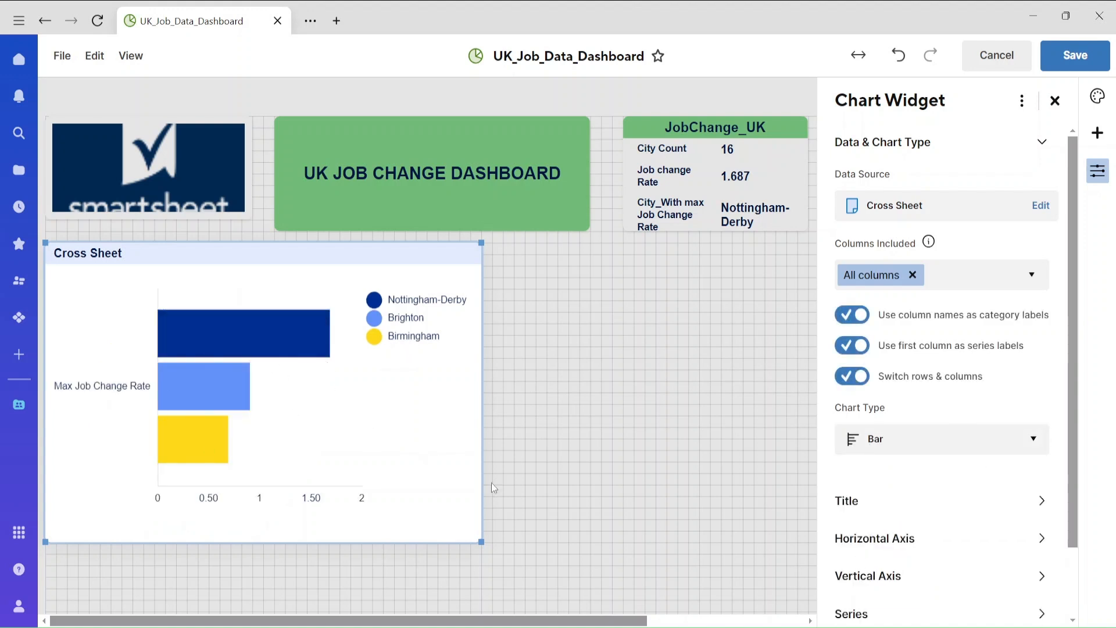
left_click_drag(482, 542, 611, 545)
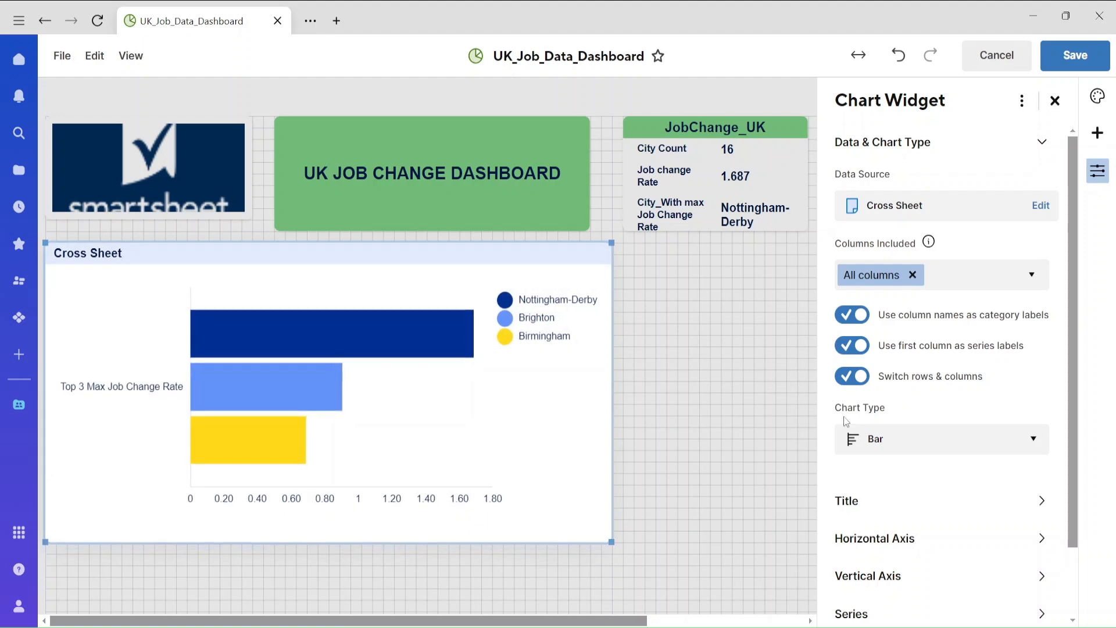
- Include the Top 3 Cities with Max Job Change Rate and Top 3 Max Job Change Rate columns individually in the chart instead of all columns
left_click(1020, 283)
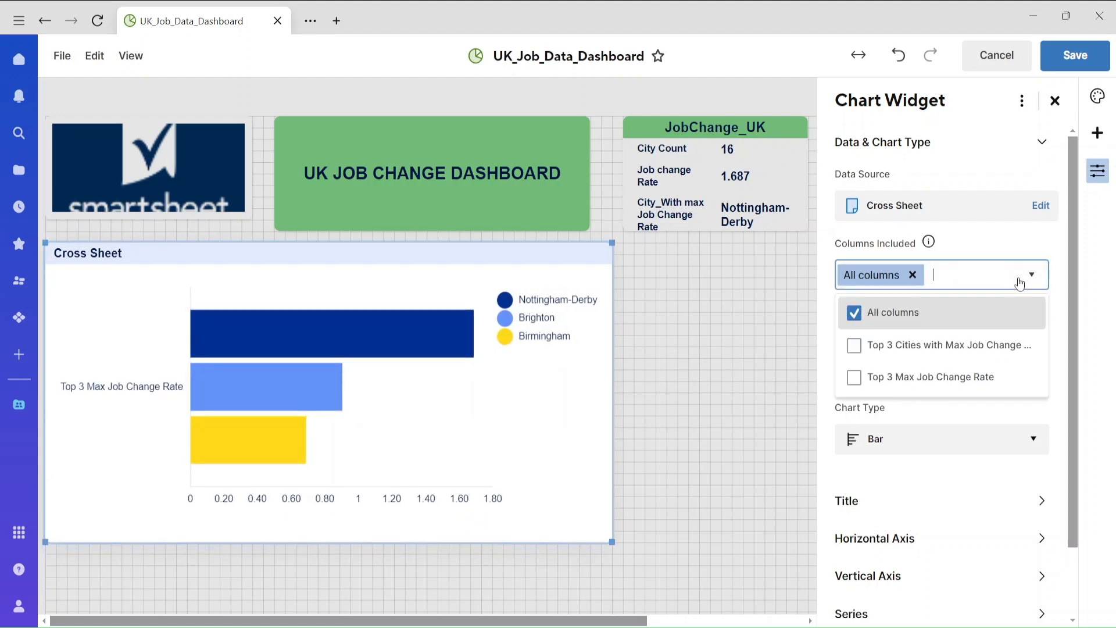
left_click(854, 345)
left_click(852, 400)
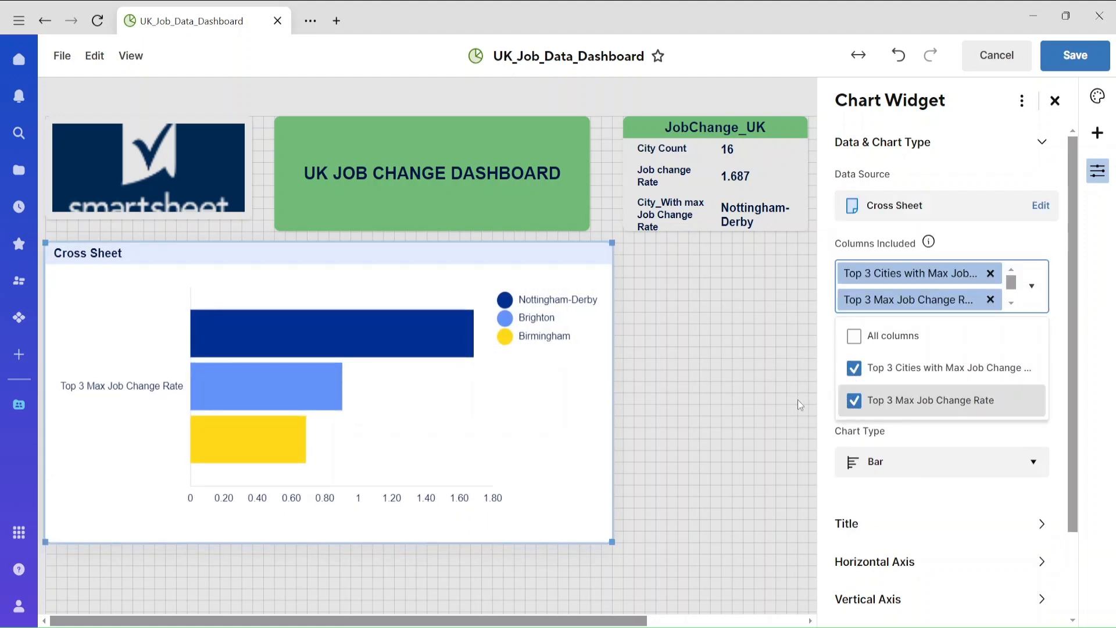
- Keep the bar chart's title shown and align it to the center
left_click(918, 518)
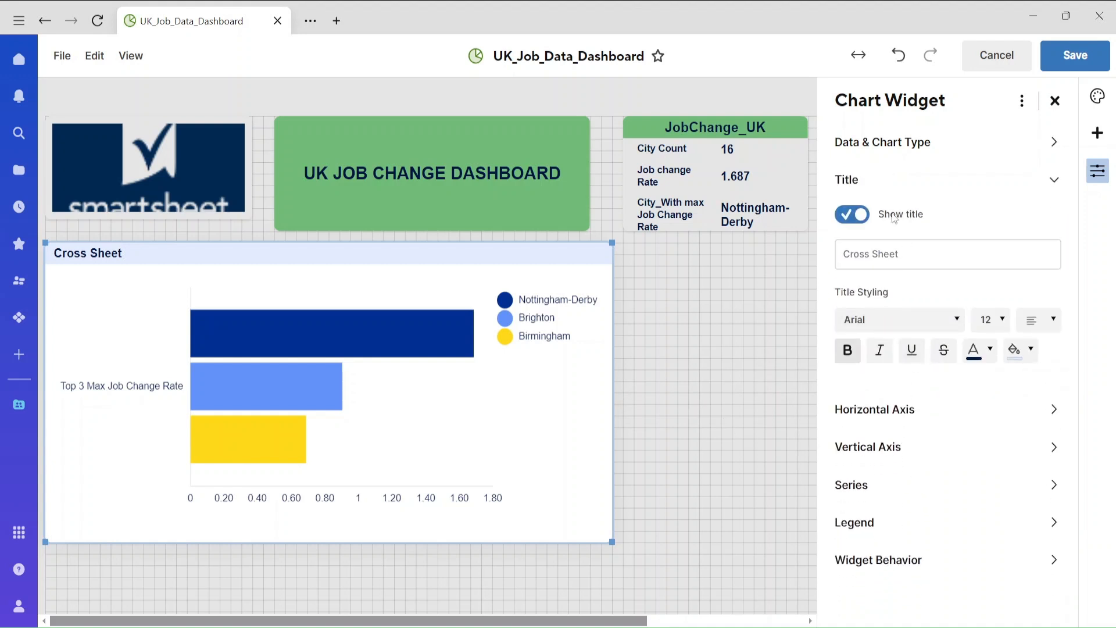
left_click(848, 219)
left_click(850, 220)
double_click(378, 254)
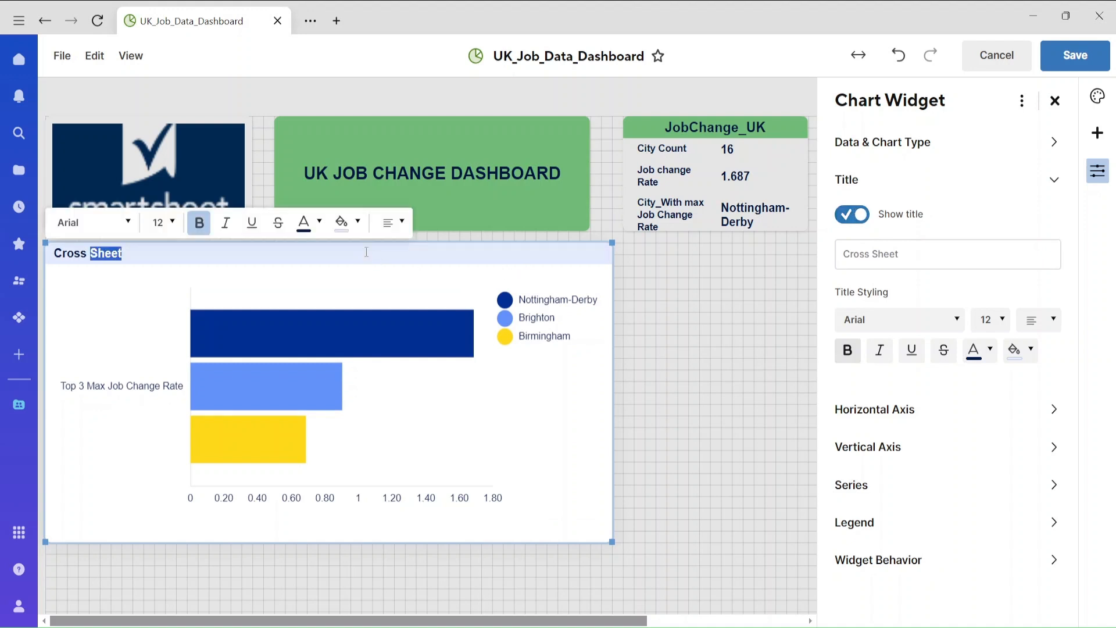
left_click(393, 222)
left_click(398, 276)
left_click(295, 253)
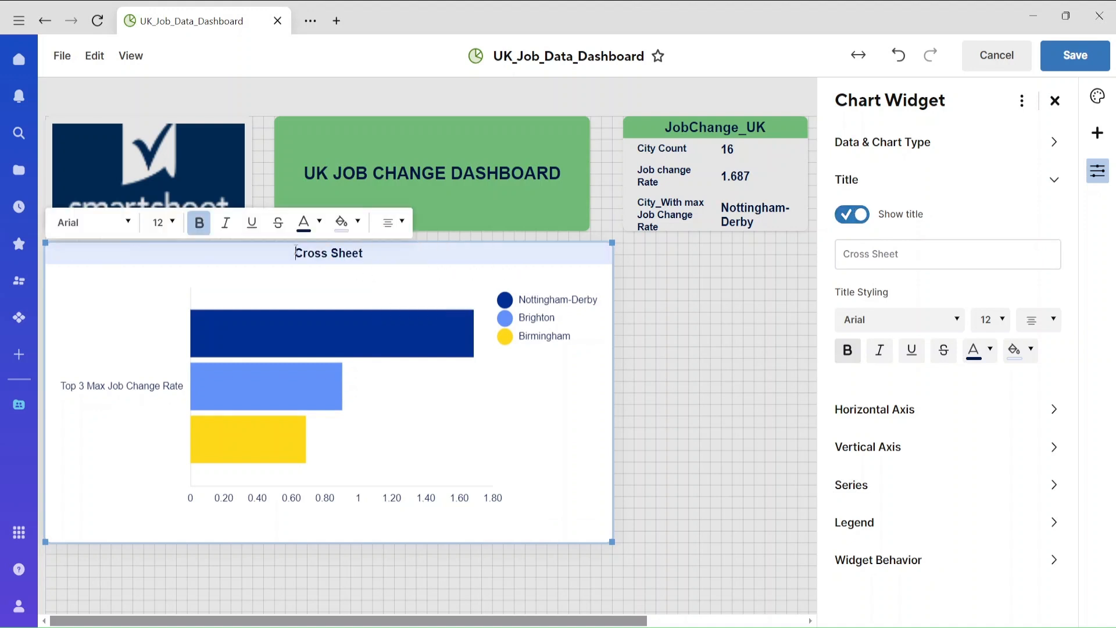
- Rename the chart's title to "Top 3 cities" and set its font size to 20
left_click_drag(385, 248, 282, 247)
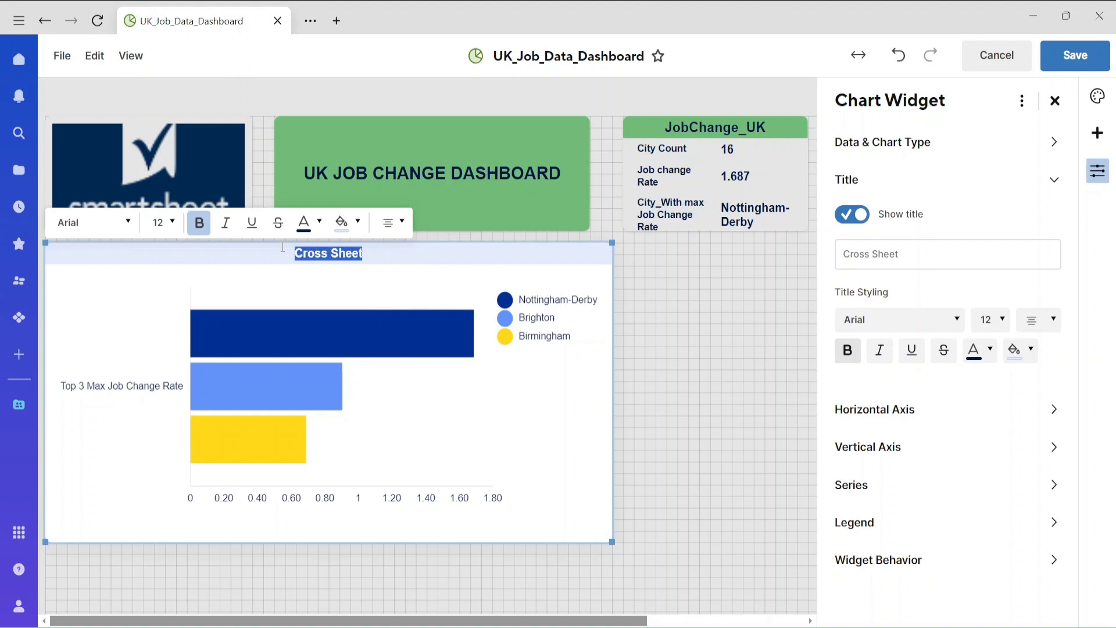
type("Top 3")
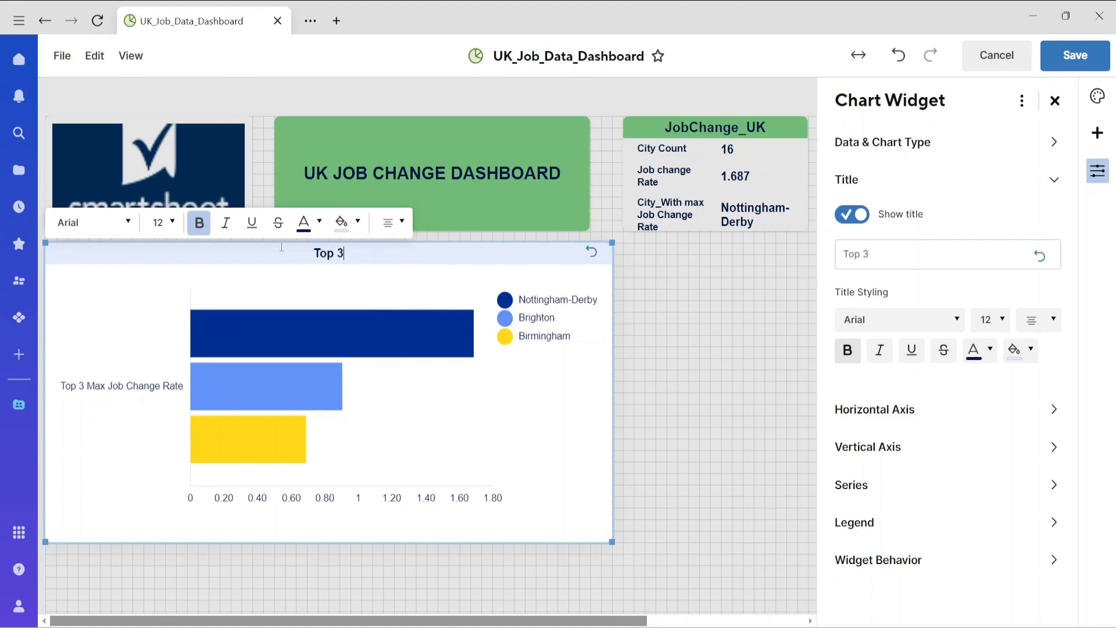
type(" cities")
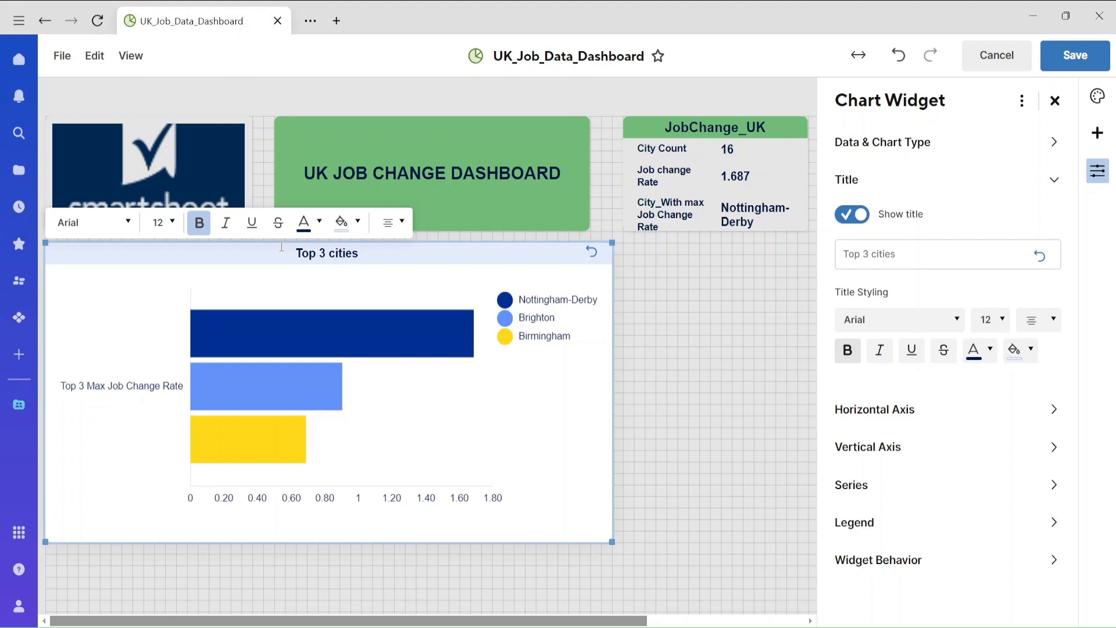
left_click(163, 222)
left_click(166, 411)
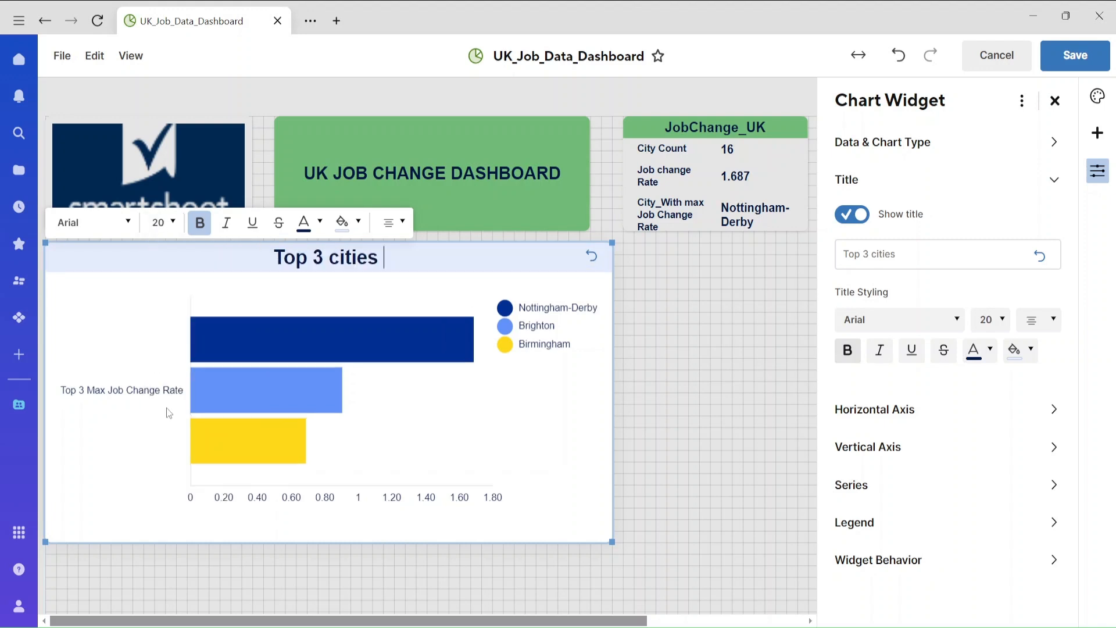
- Always show value labels for all series of the Top 3 cities chart and enlarge its widget, mainly in width
left_click(870, 532)
left_click(877, 295)
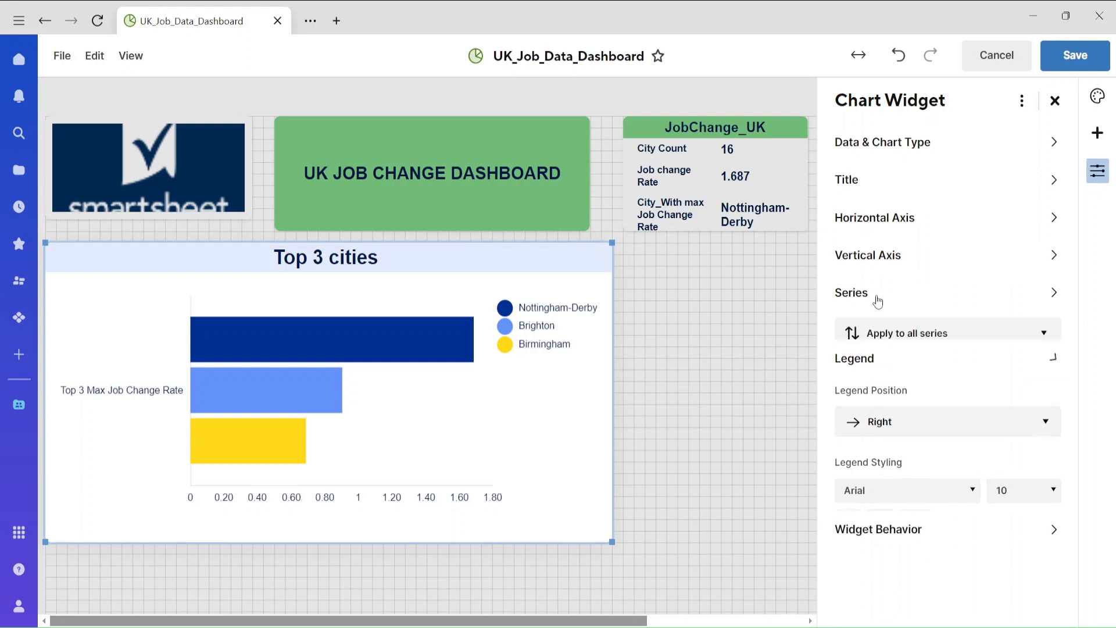
left_click(888, 381)
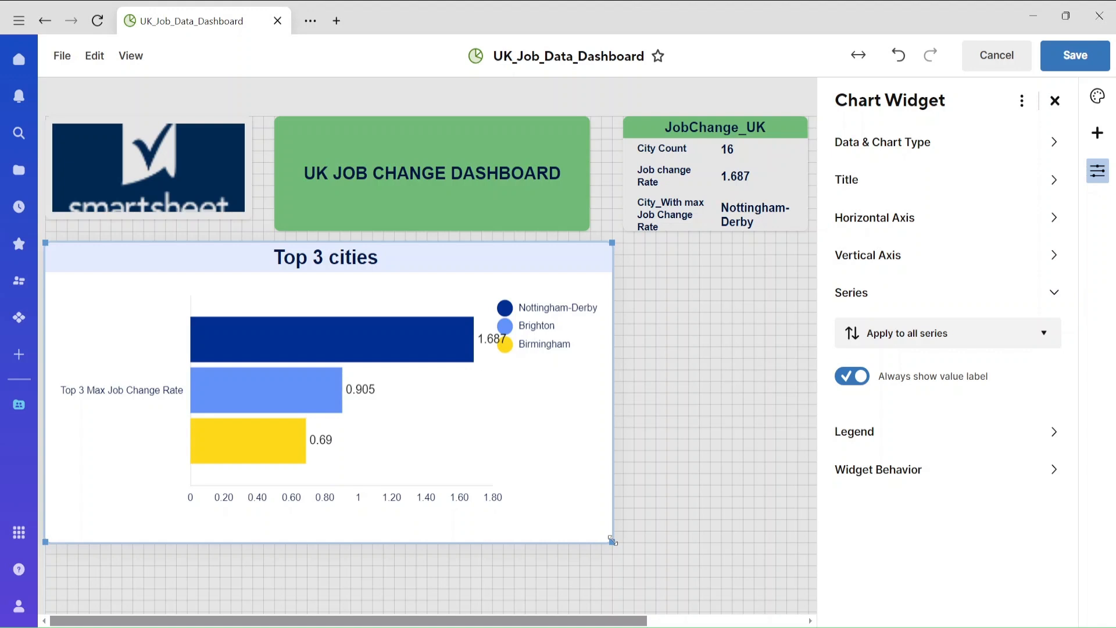
left_click_drag(612, 540, 700, 554)
- Recolor the Nottingham-Derby bar theme orange and the Brighton bar light blue #5FB3F9
left_click(371, 360)
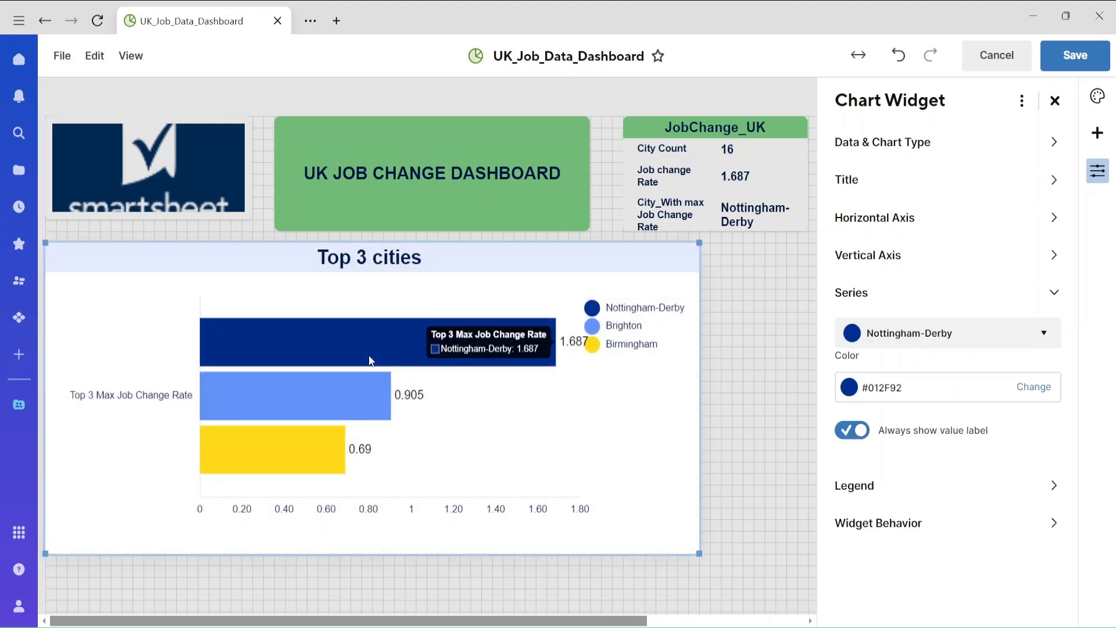
left_click(1032, 387)
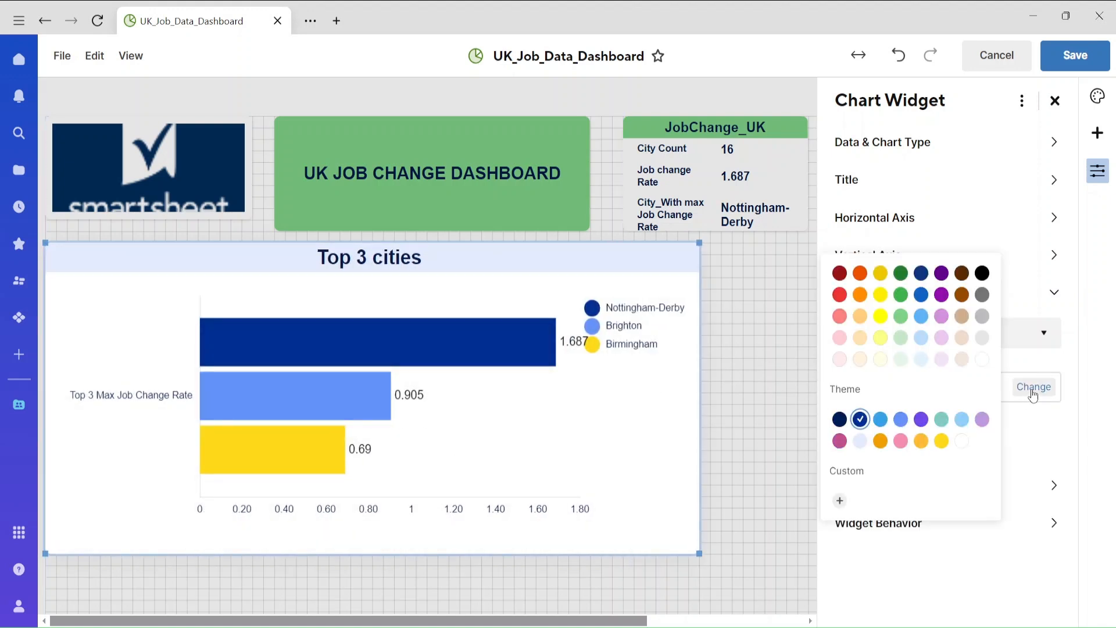
left_click(881, 442)
left_click(307, 405)
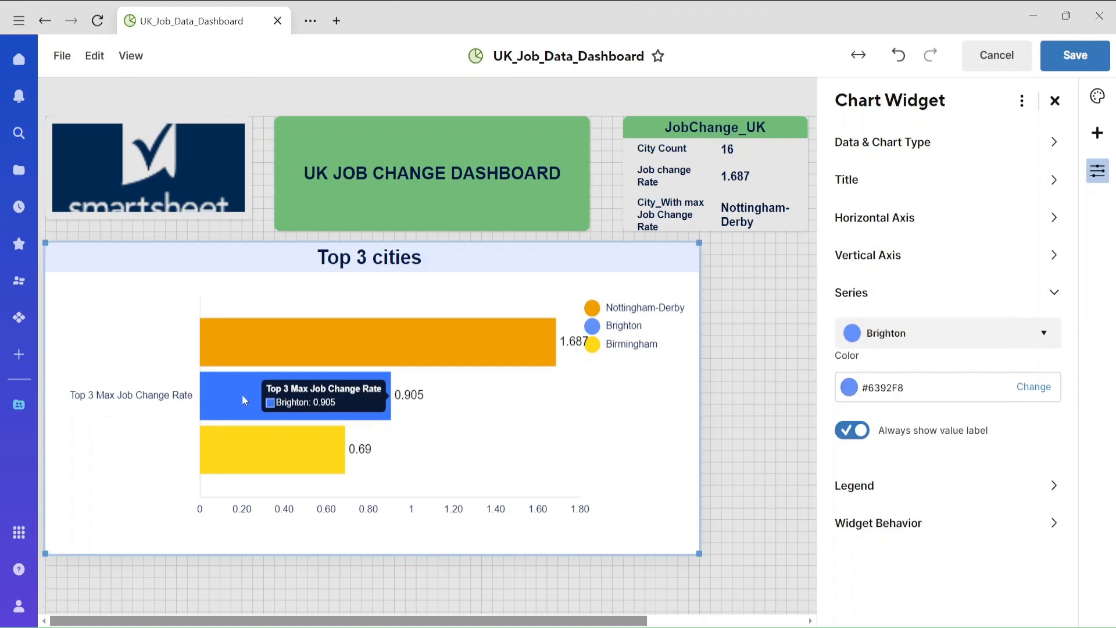
left_click(1030, 389)
left_click(921, 317)
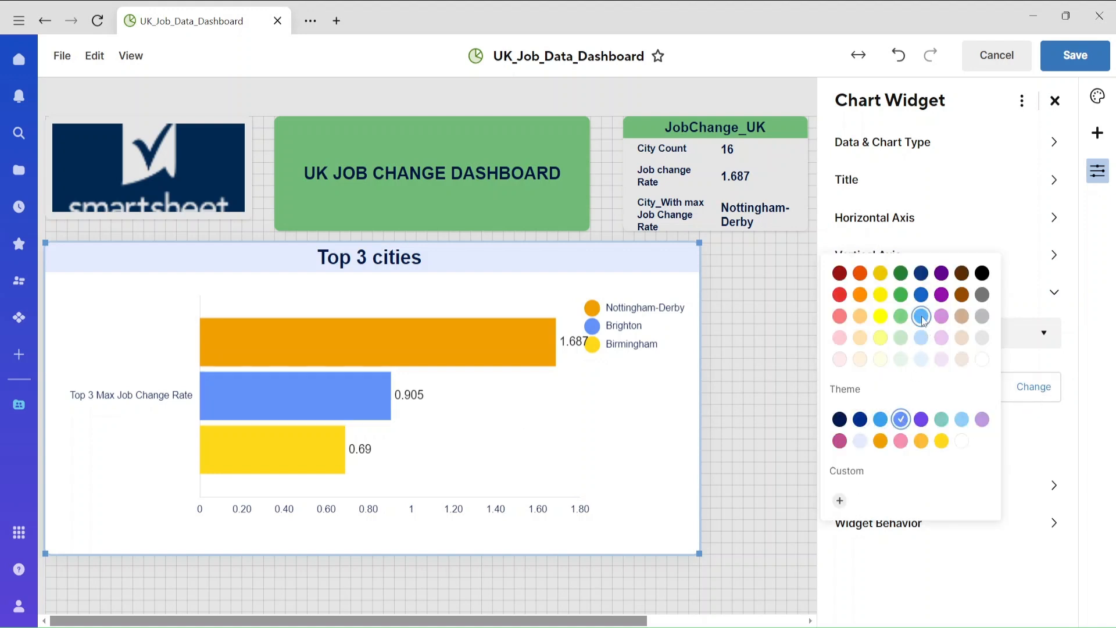
left_click(636, 512)
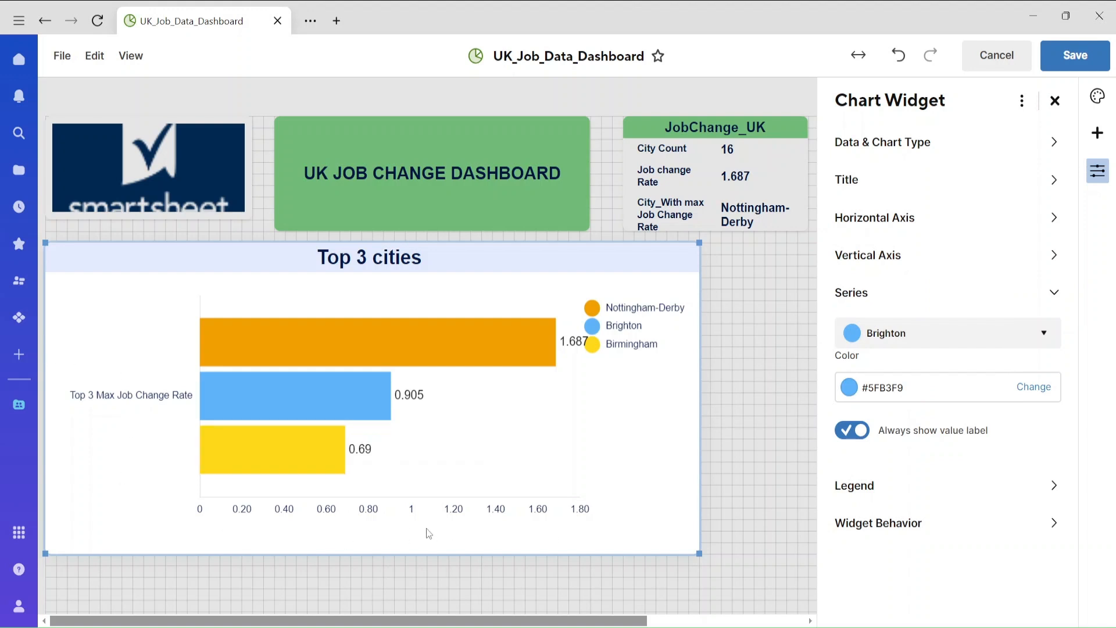
- Title the chart's vertical axis "Job Change cities", leaving tick mark lines off
left_click(906, 254)
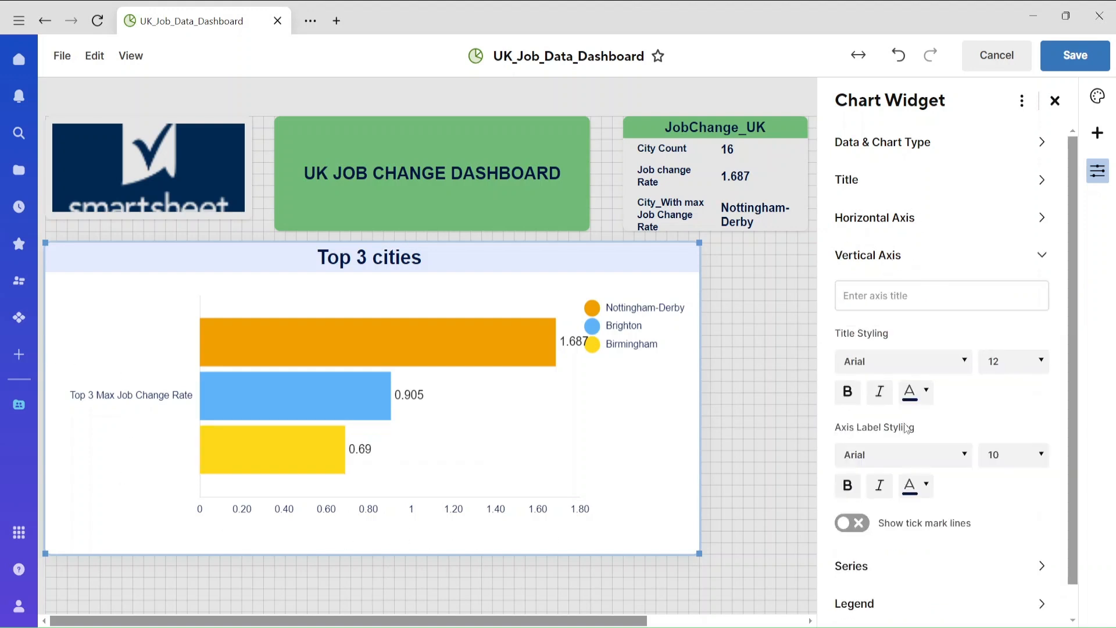
left_click(861, 523)
left_click(861, 523)
left_click(881, 305)
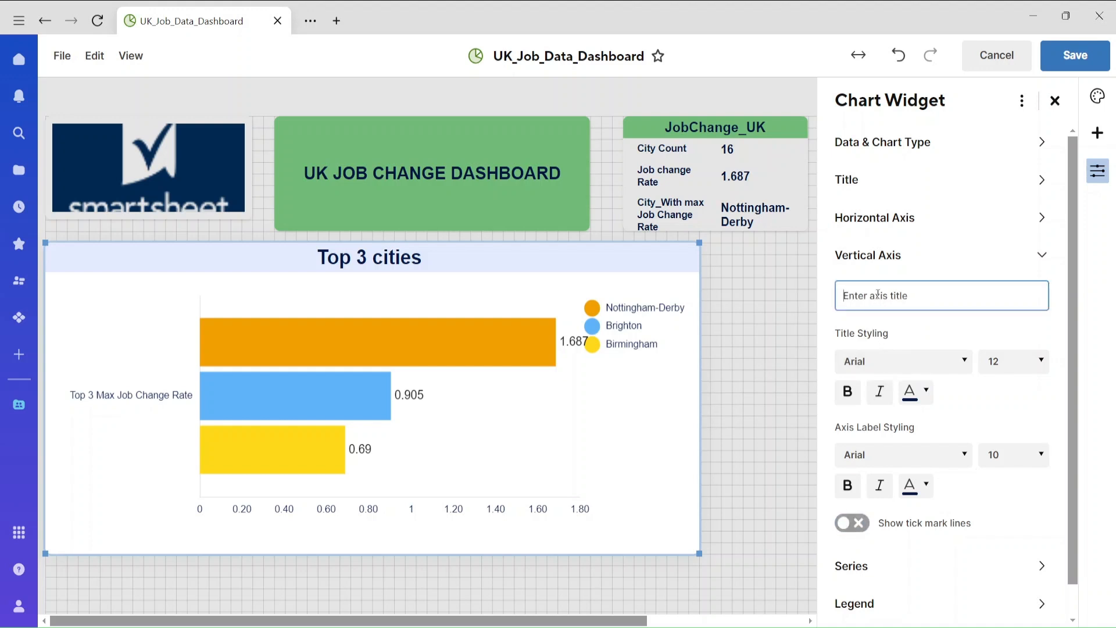
type("Job Change c")
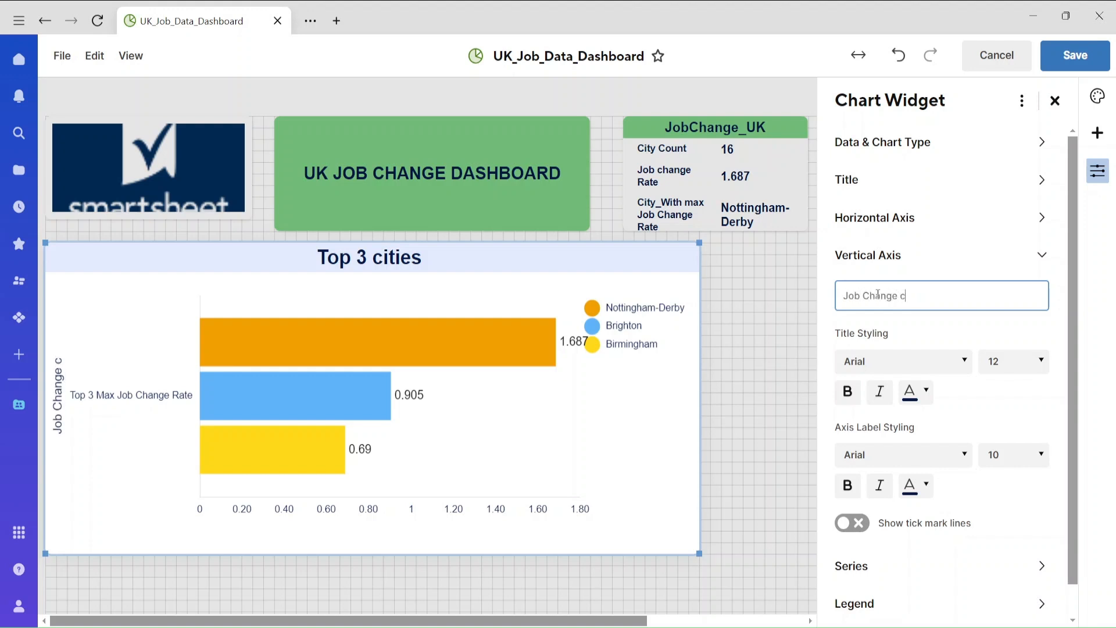
type("ities")
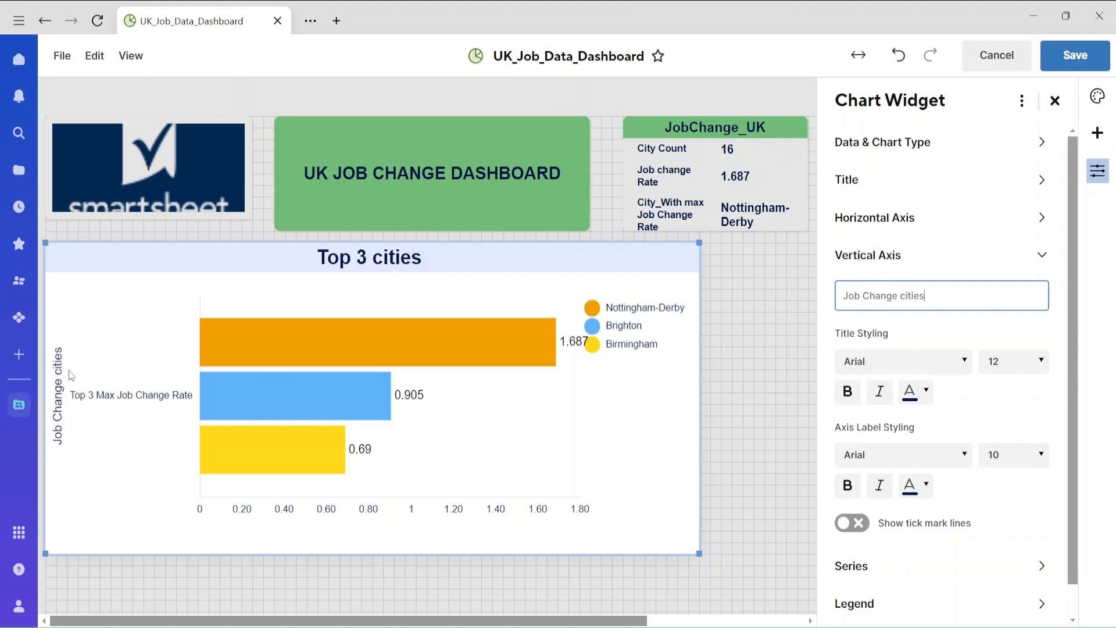
left_click(747, 488)
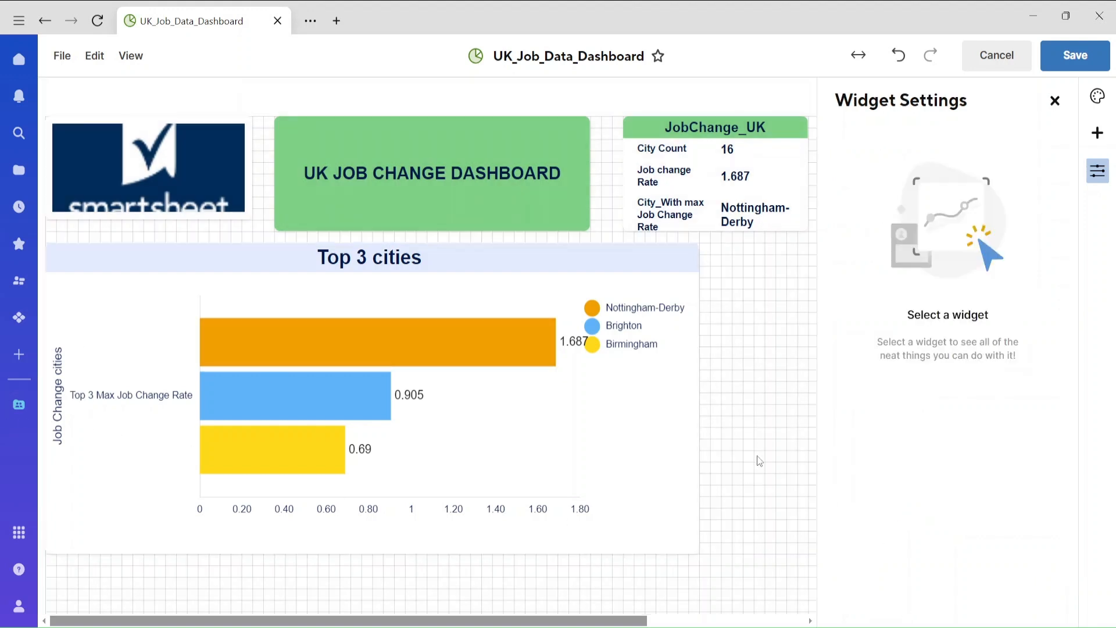
left_click(551, 420)
left_click(904, 461)
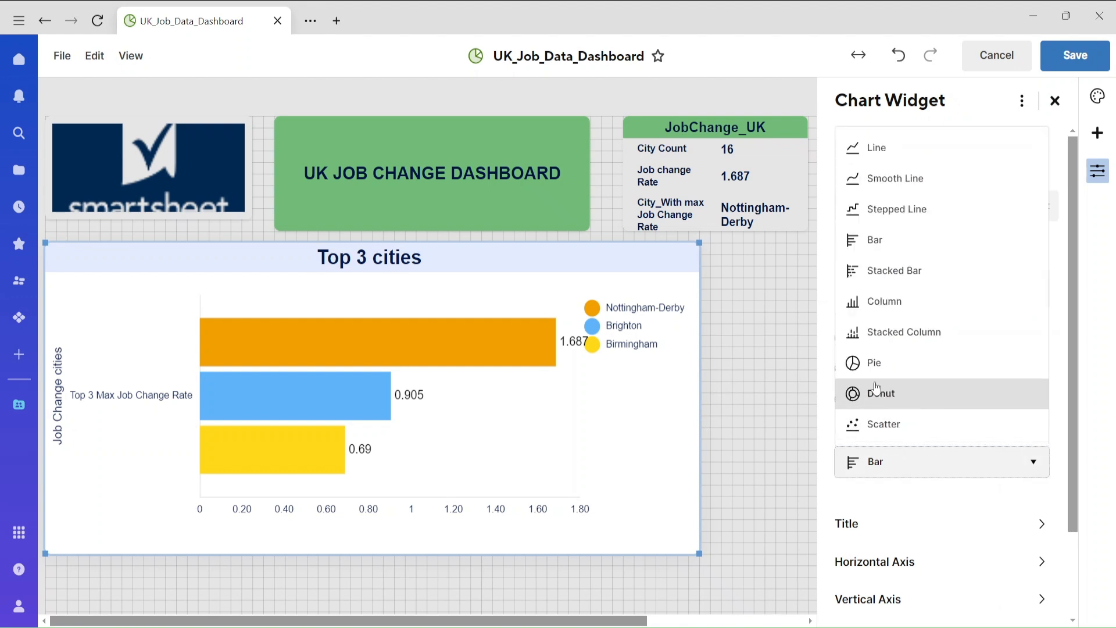
left_click(721, 468)
- Add a metric widget to the free area beside the Top 3 cities chart
left_click_drag(614, 622, 824, 623)
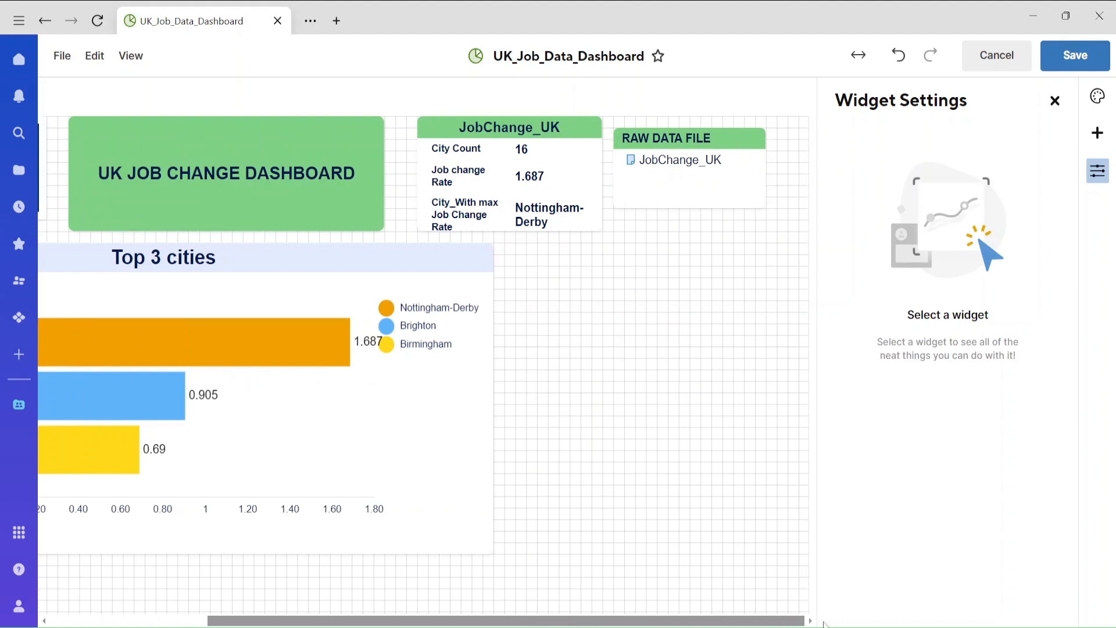
left_click(1098, 133)
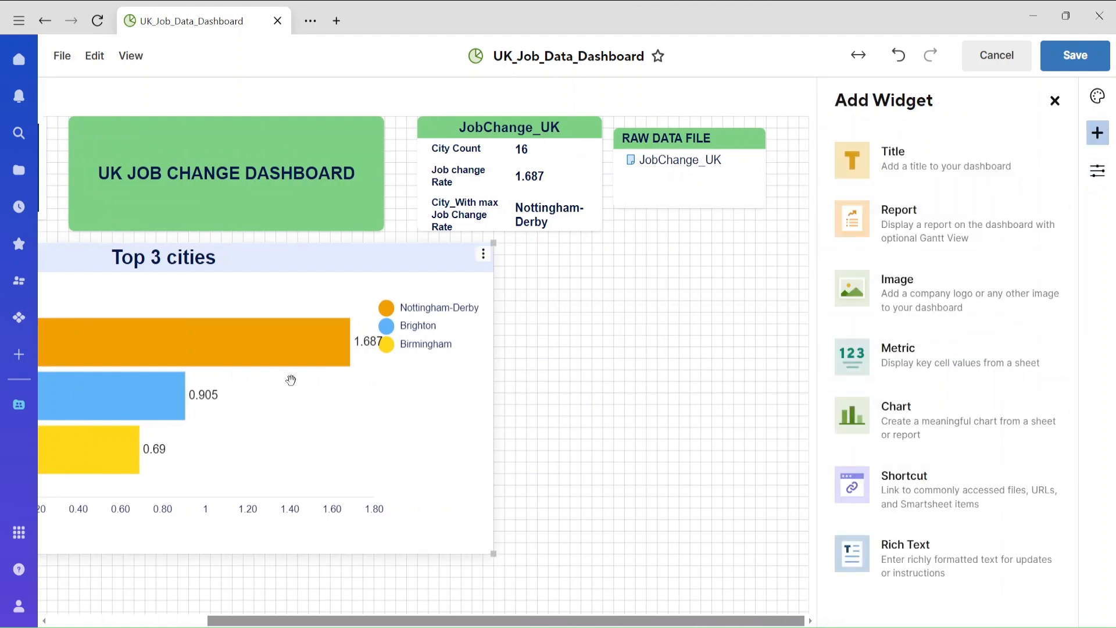
left_click(937, 360)
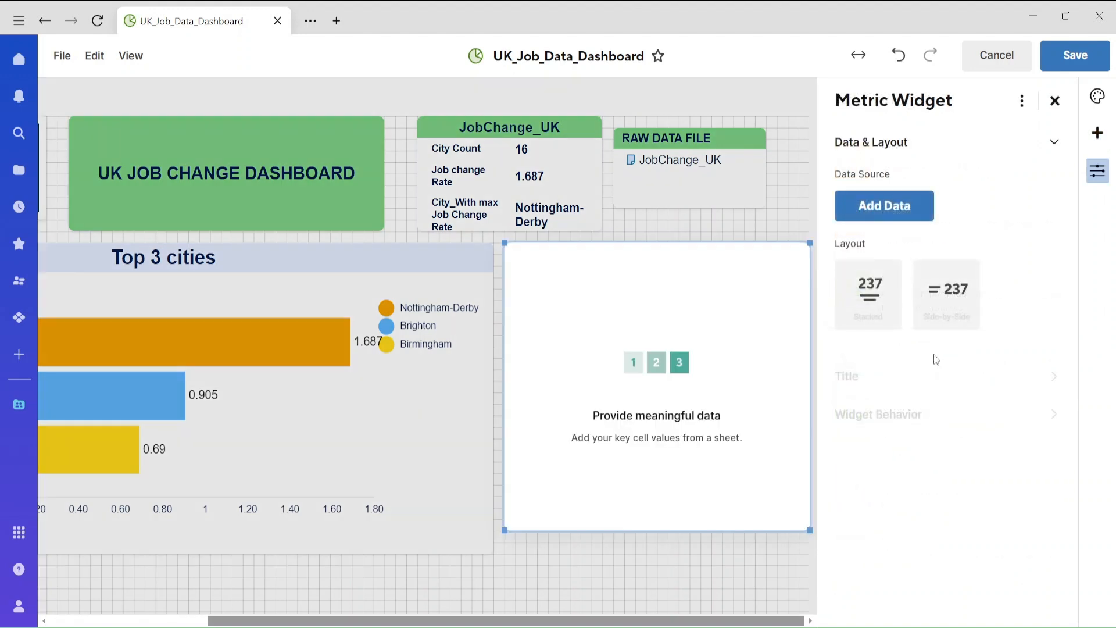
- Use the three cities and their max job change rates from Cross Sheet in UK_Job_Change as the metric widget's data
left_click(868, 222)
left_click(118, 332)
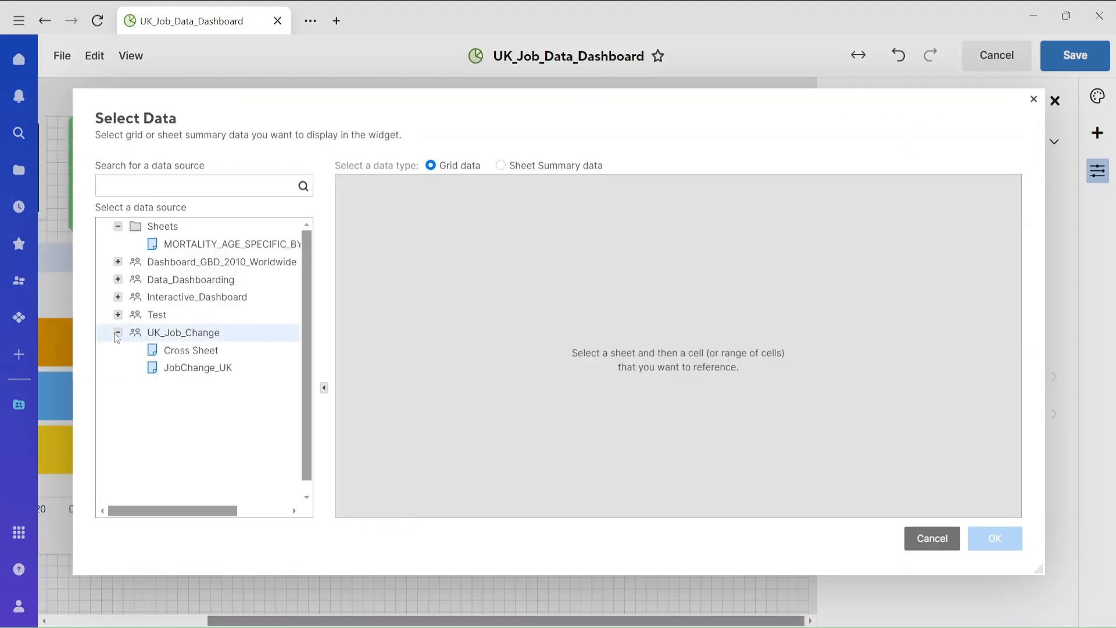
left_click(172, 371)
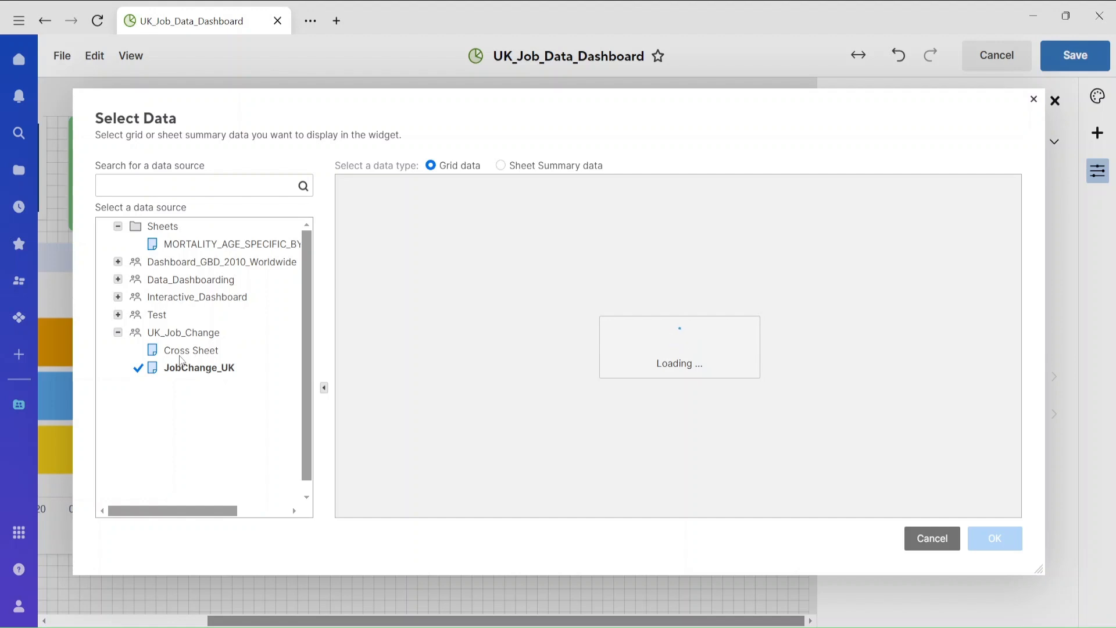
left_click(181, 354)
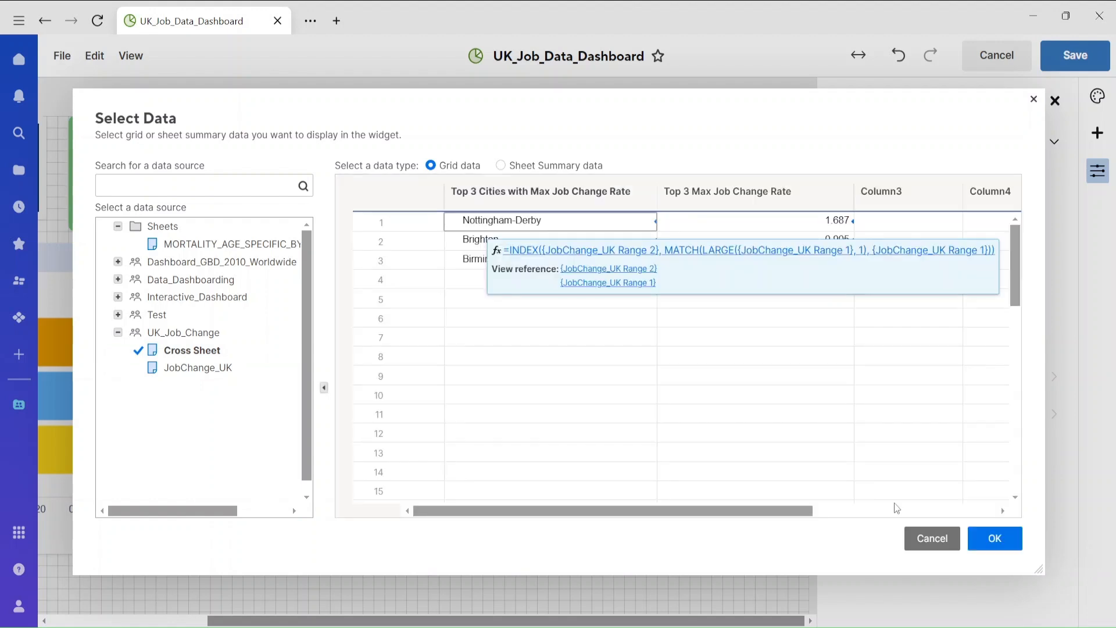
left_click(588, 341)
left_click_drag(500, 221, 702, 260)
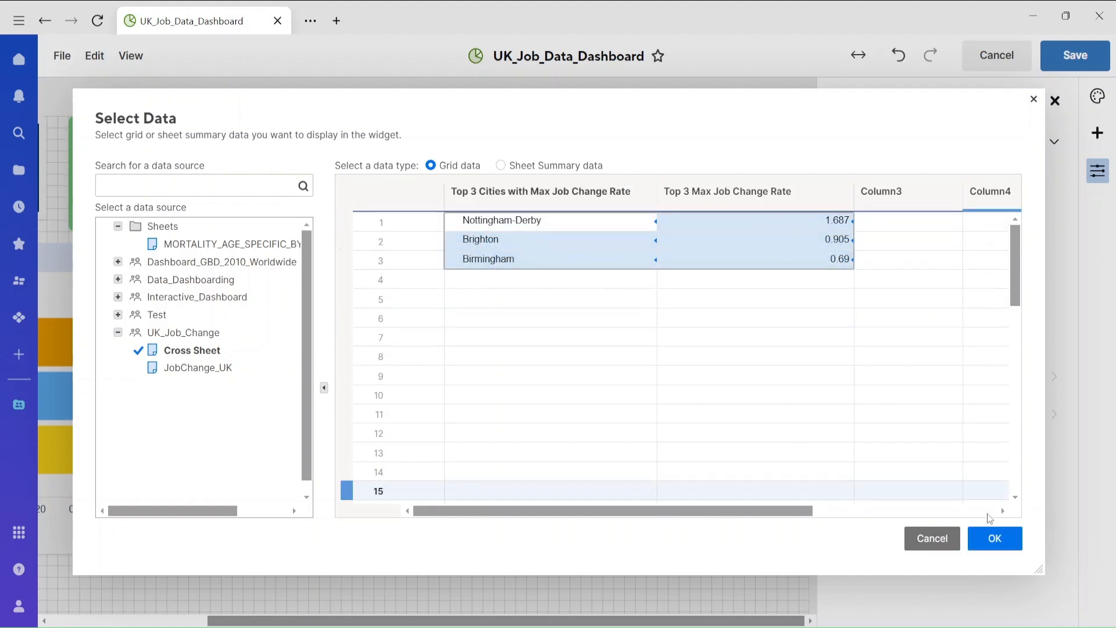
left_click(995, 539)
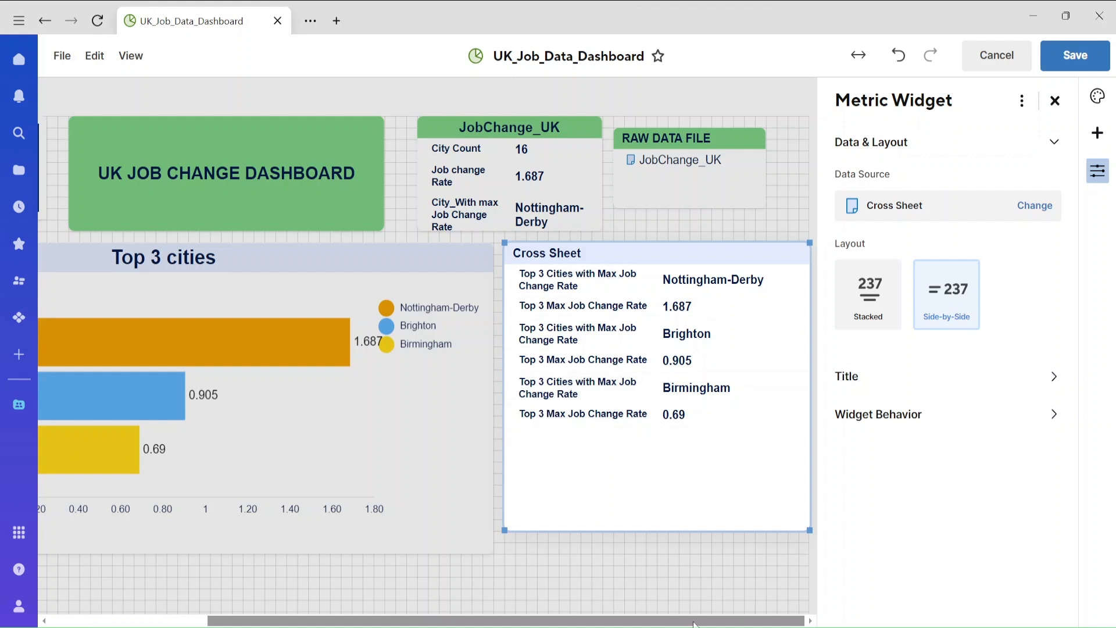
- Clear the "Top 3 Max Job Change Rate" label beside Nottingham-Derby's rate in the Cross Sheet metric widget
left_click(1055, 100)
left_click(844, 301)
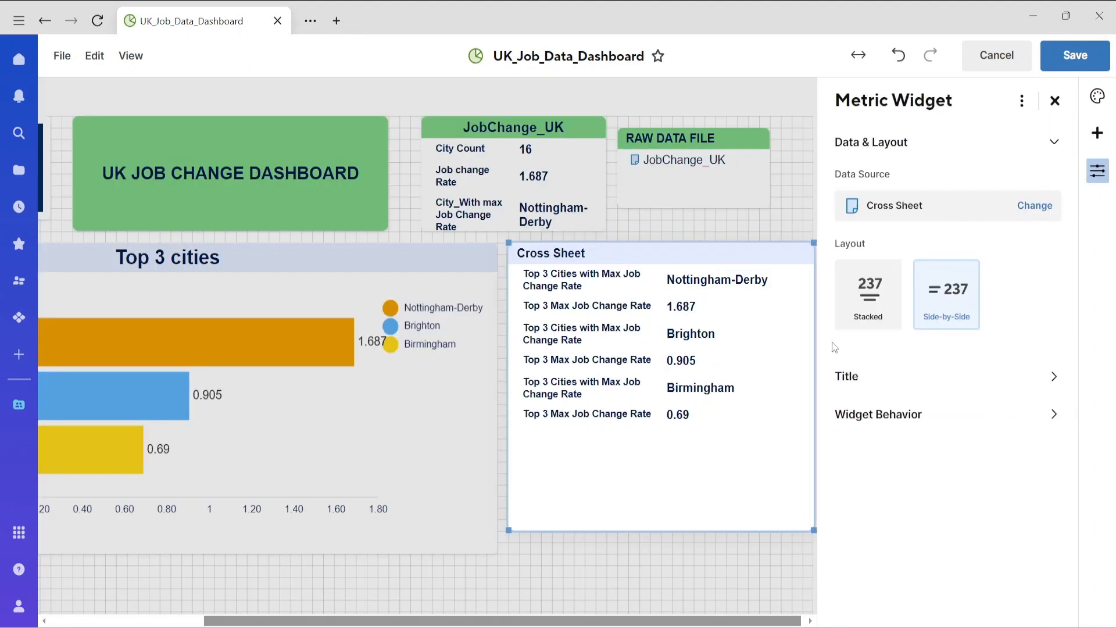
left_click(653, 306)
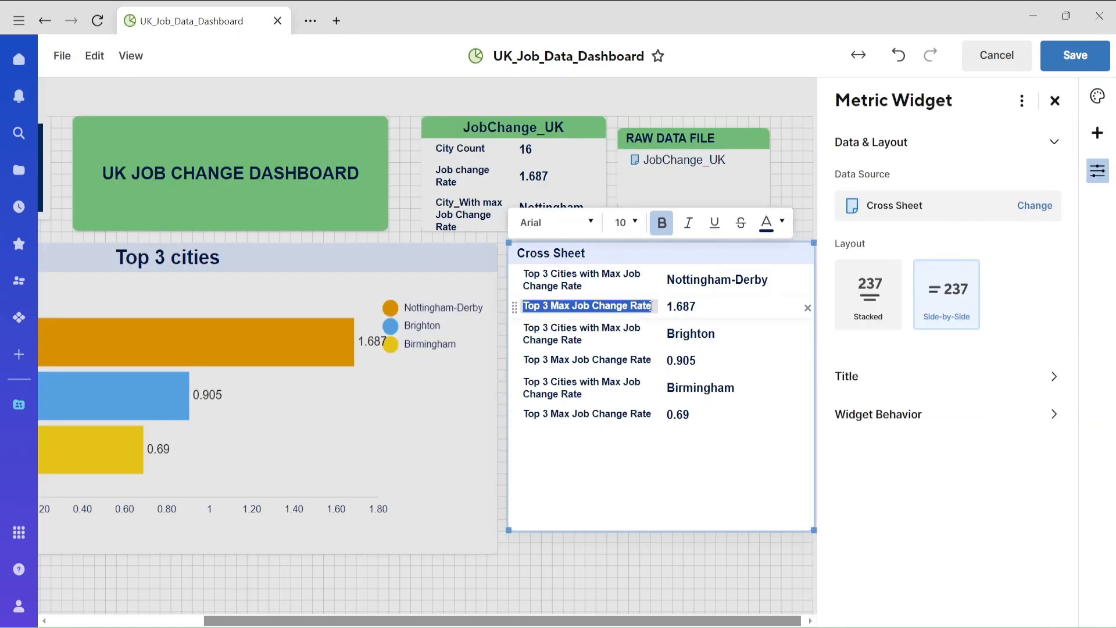
left_click(516, 308)
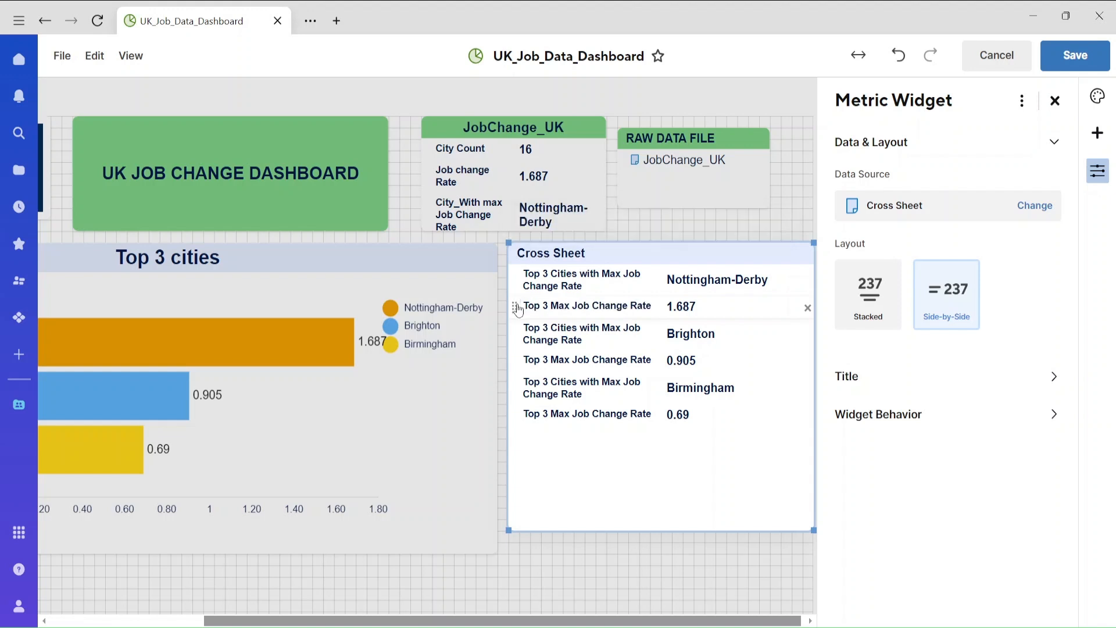
left_click(653, 306)
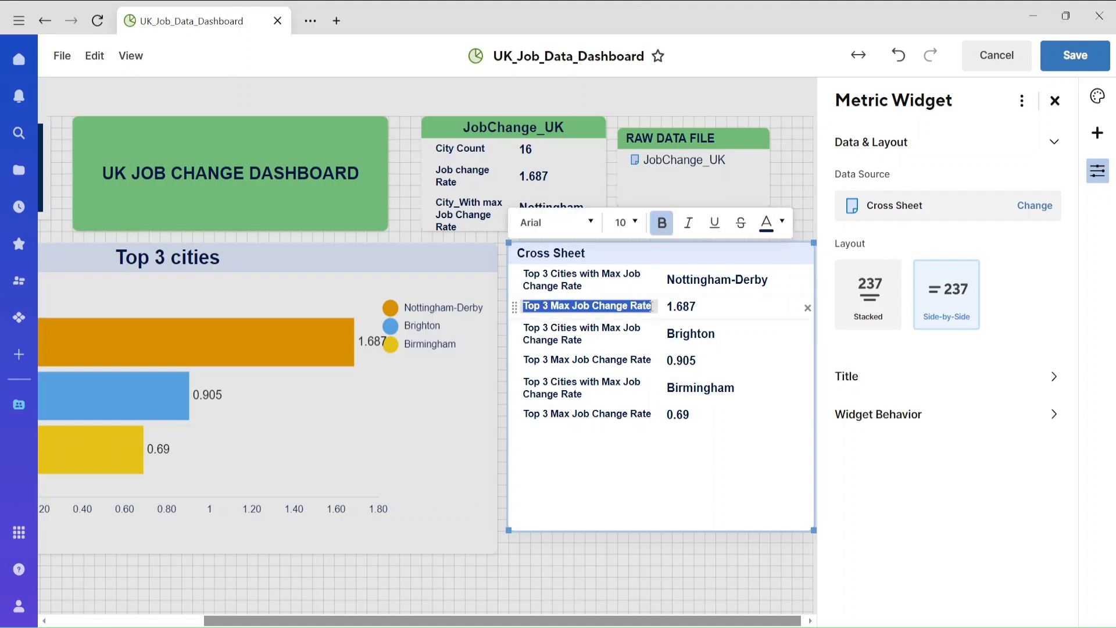
key("BackSpace")
left_click(712, 459)
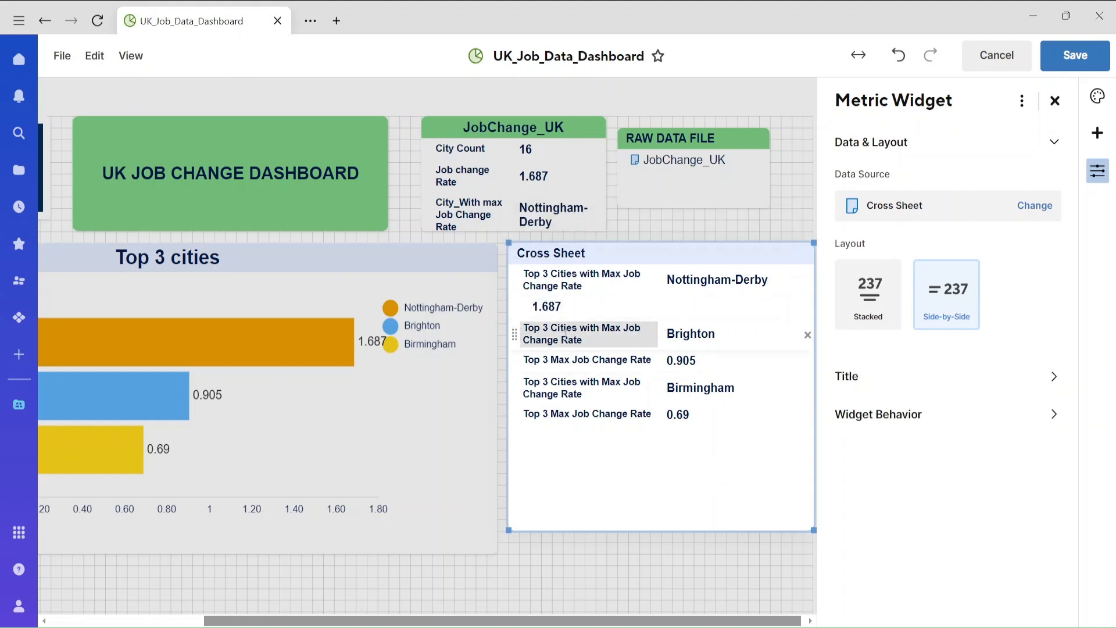
- Clear the "Top 3 Max Job Change Rate" label beside Brighton's rate in the Cross Sheet metric widget
left_click(641, 361)
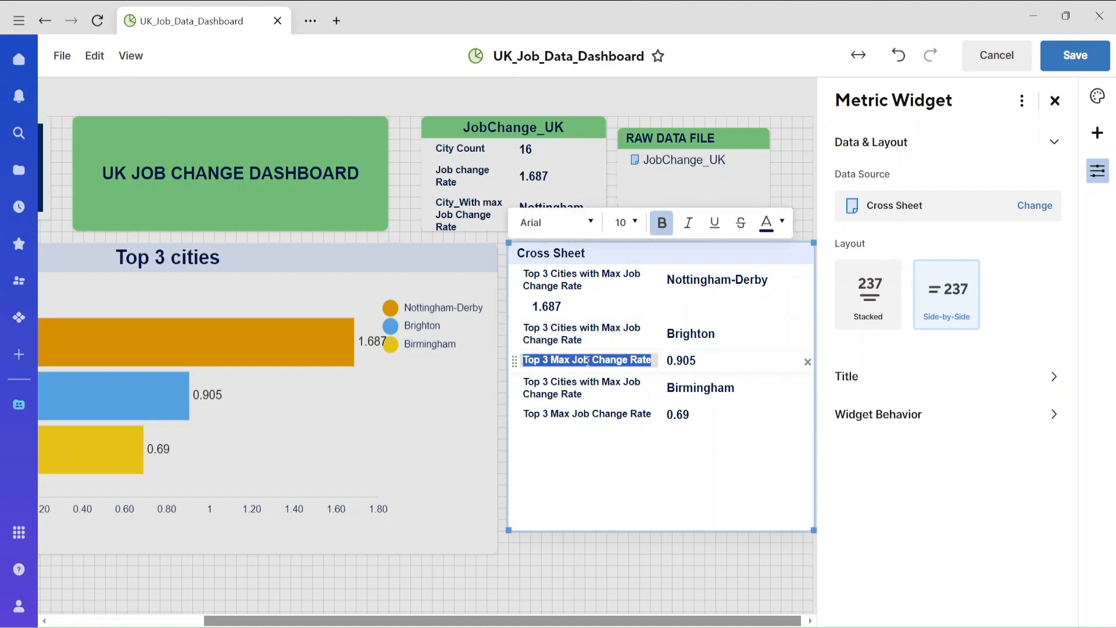
left_click_drag(656, 361, 564, 359)
left_click(556, 355)
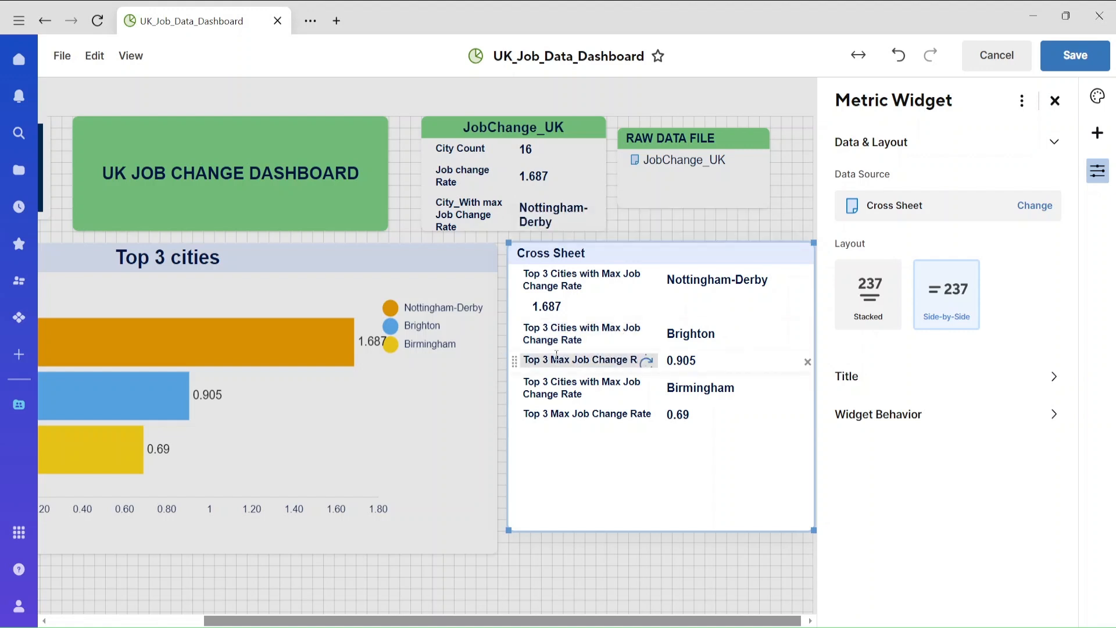
left_click(641, 363)
left_click_drag(648, 361, 557, 355)
left_click(653, 361)
key("BackSpace")
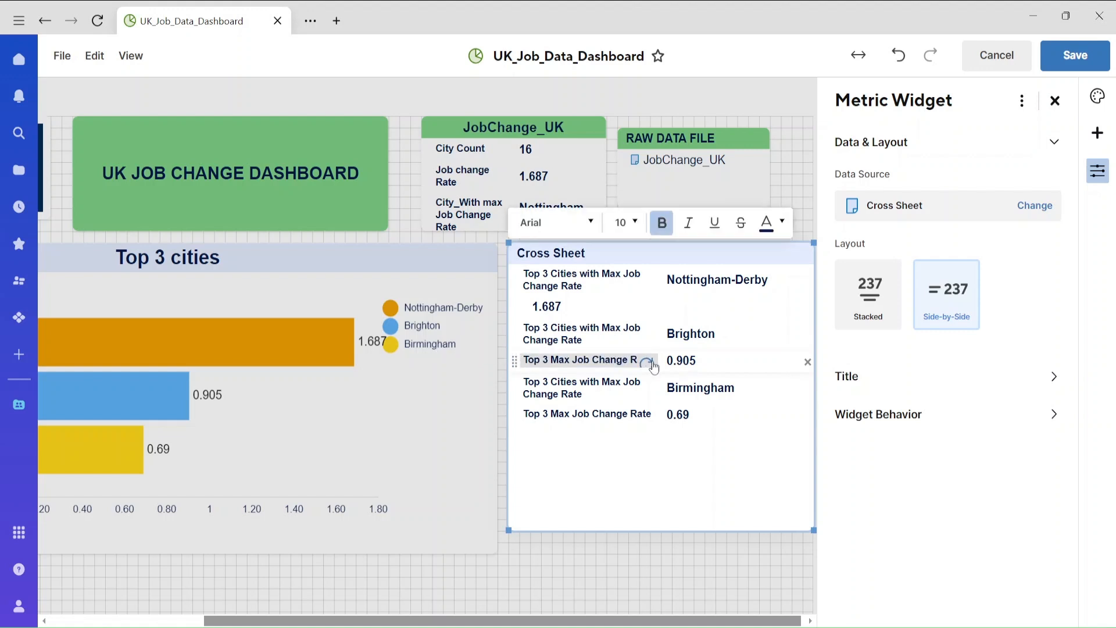
left_click_drag(527, 360, 647, 361)
key("BackSpace")
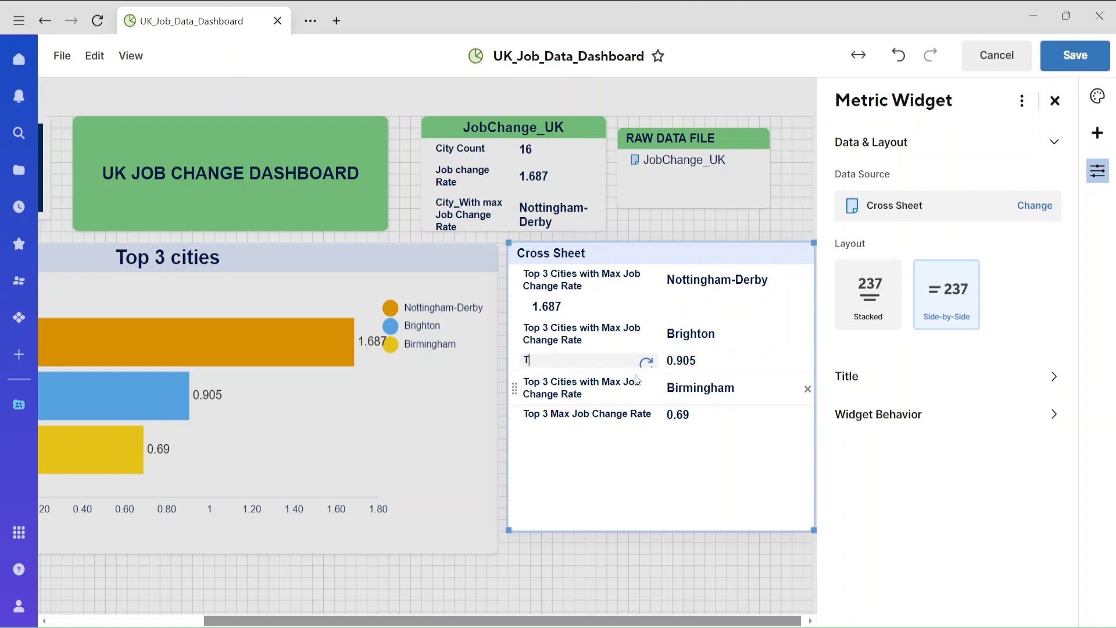
key("BackSpace")
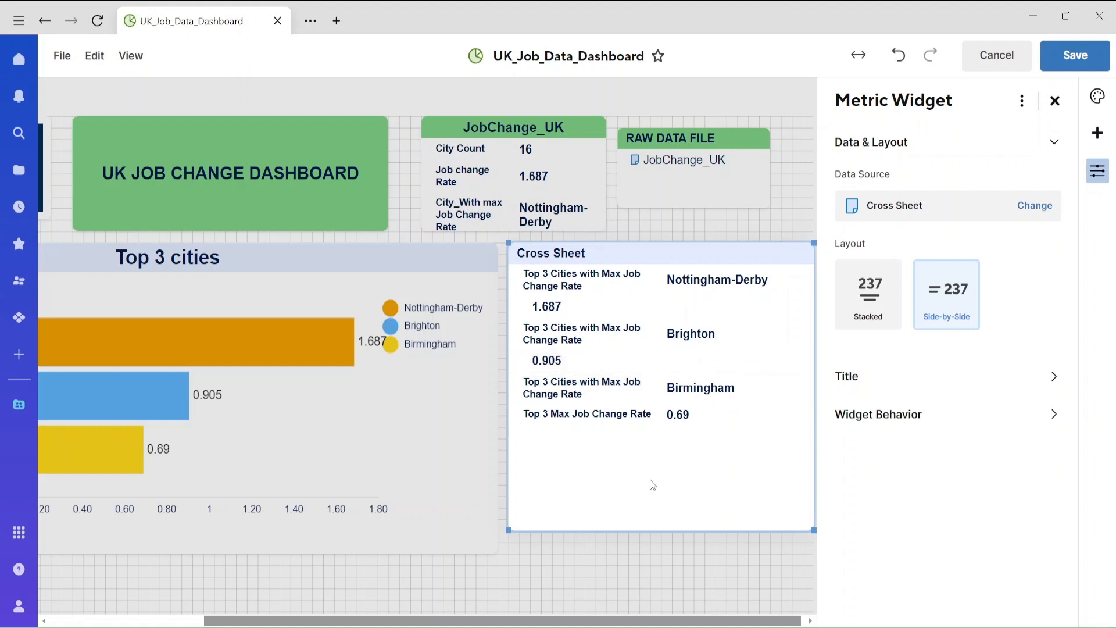
- Clear the label beside Birmingham's rate and the "Top 3 Cities with Max Job Change Rate" labels beside all three city names
left_click(618, 412)
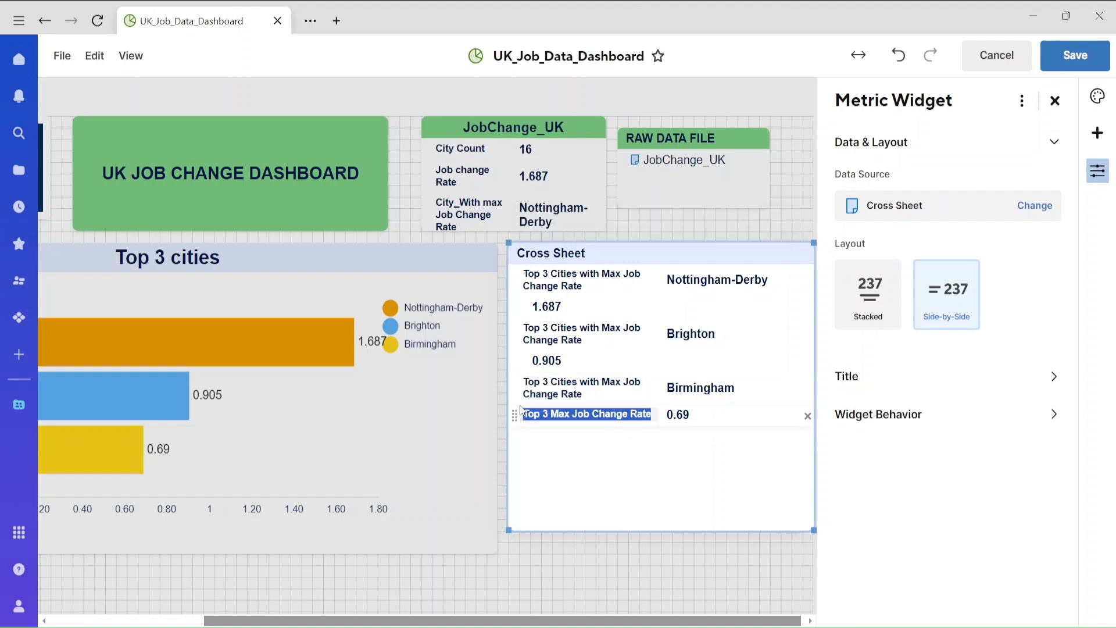
key("BackSpace")
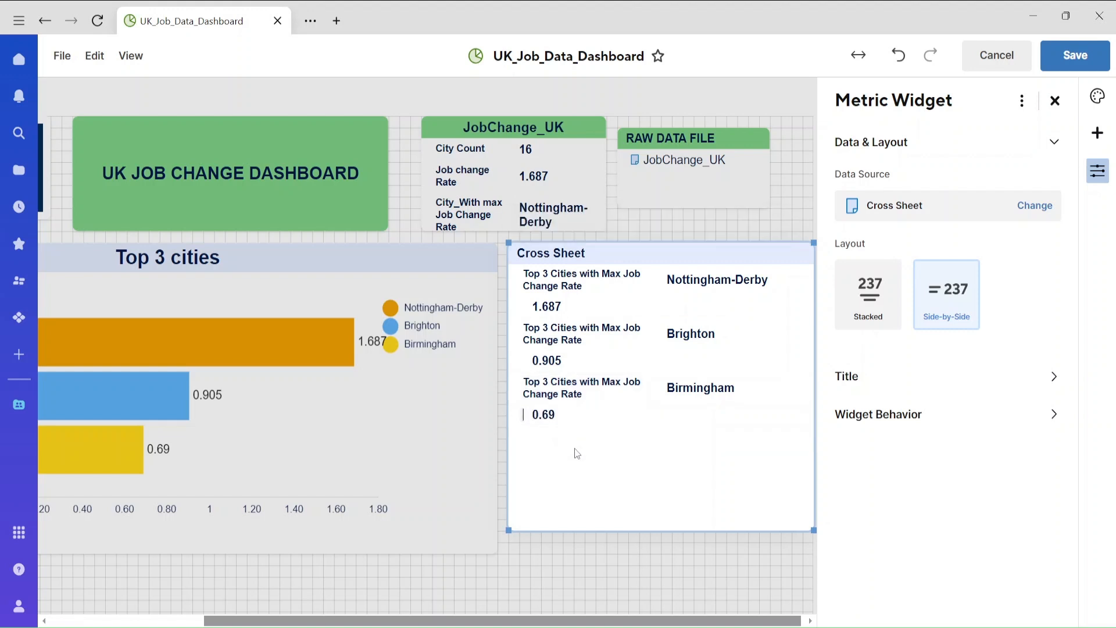
left_click(559, 394)
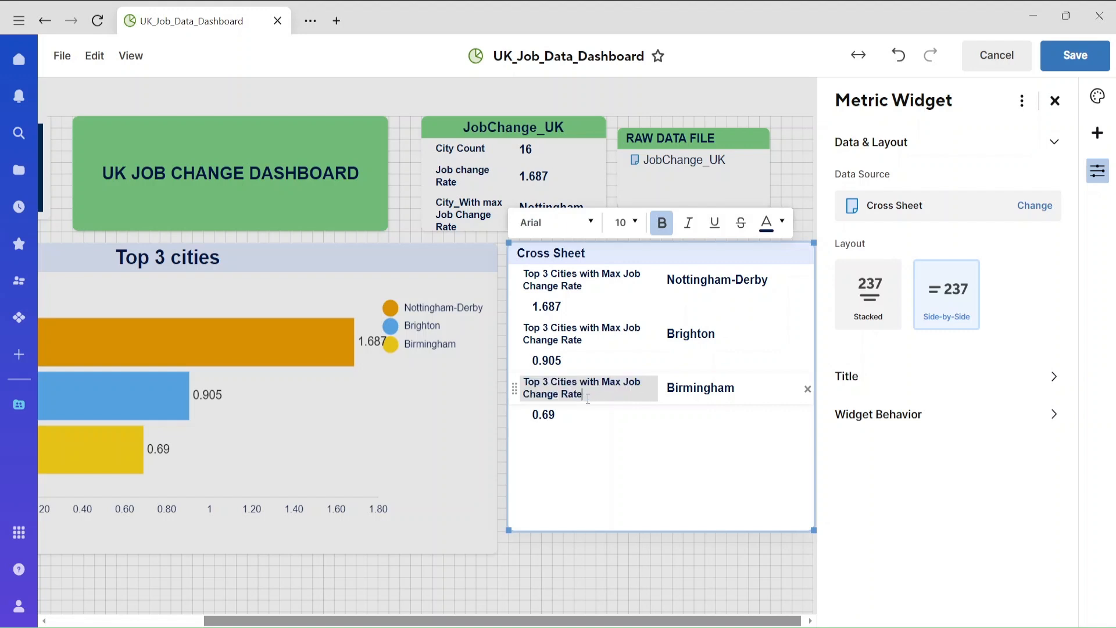
key("BackSpace")
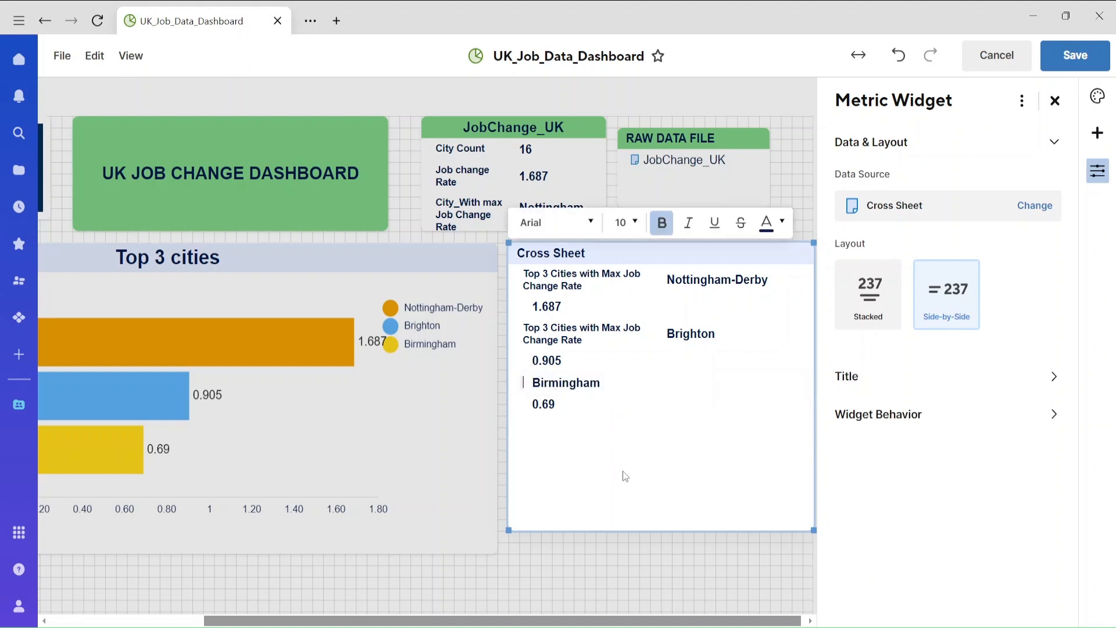
left_click(581, 335)
key("BackSpace")
left_click(582, 289)
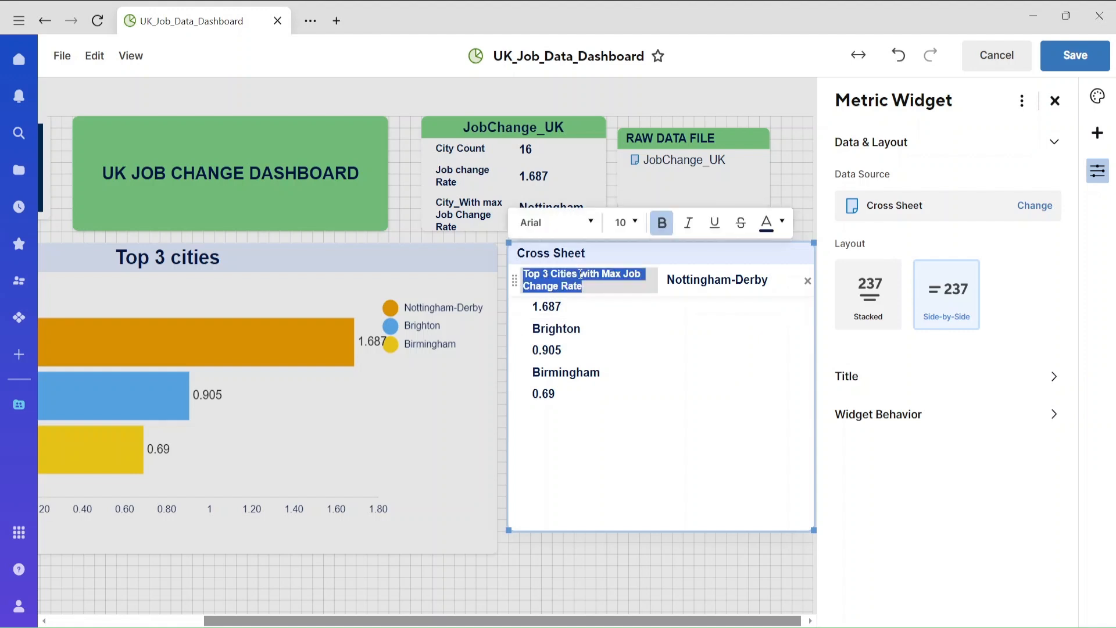
key("BackSpace")
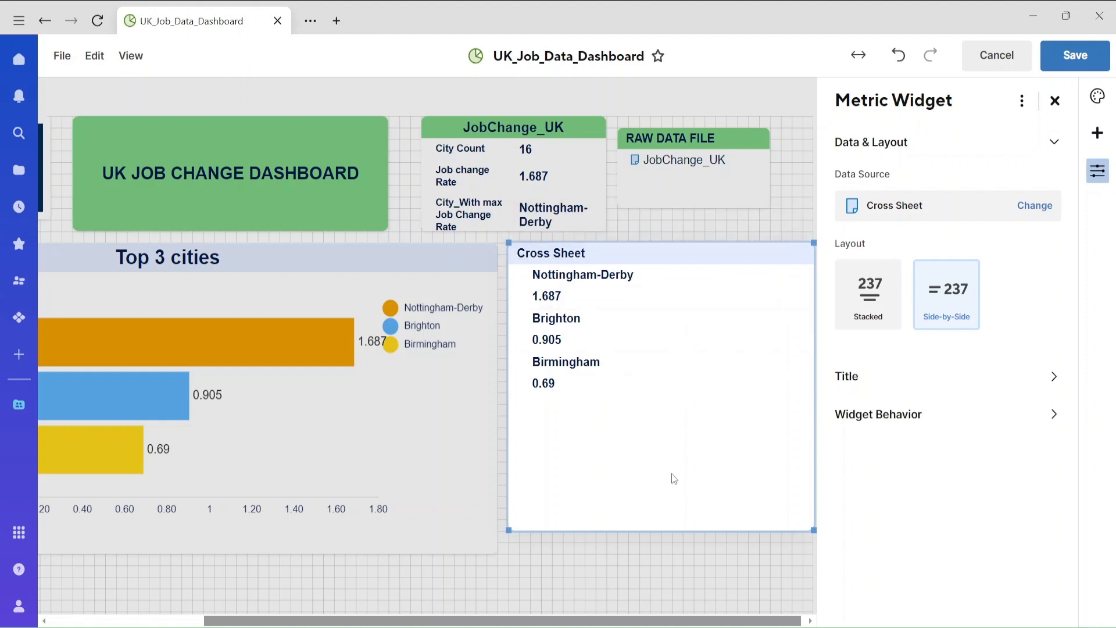
- Centre the Cross Sheet widget's title and resize the widget so its lower edge lines up with the Top 3 cities chart
left_click_drag(807, 527, 755, 553)
double_click(559, 252)
left_click(793, 222)
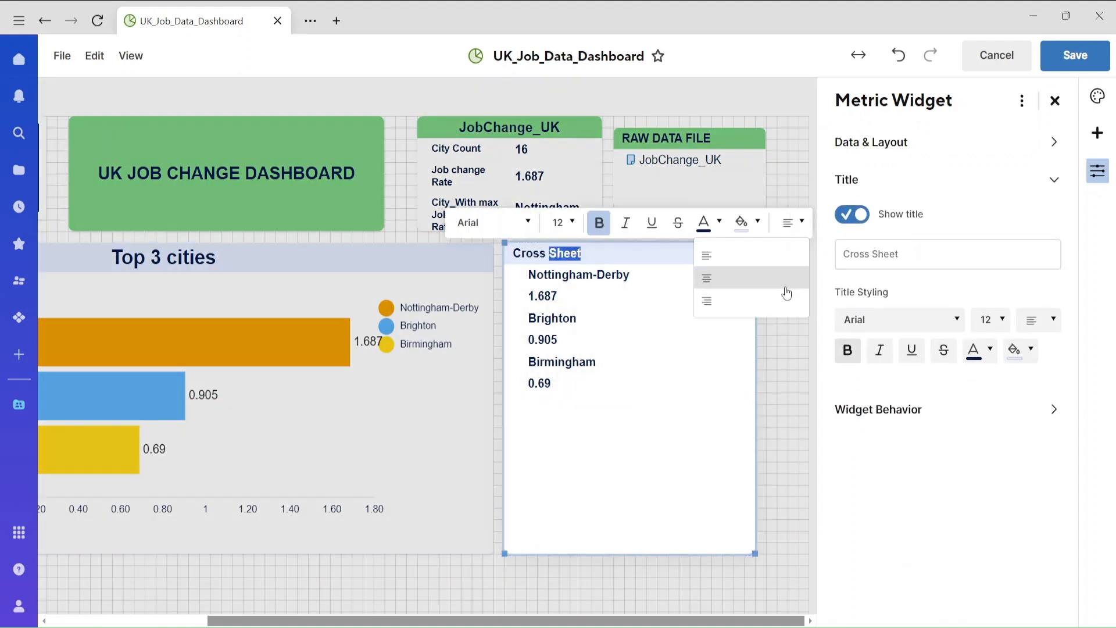
left_click(756, 276)
left_click(637, 438)
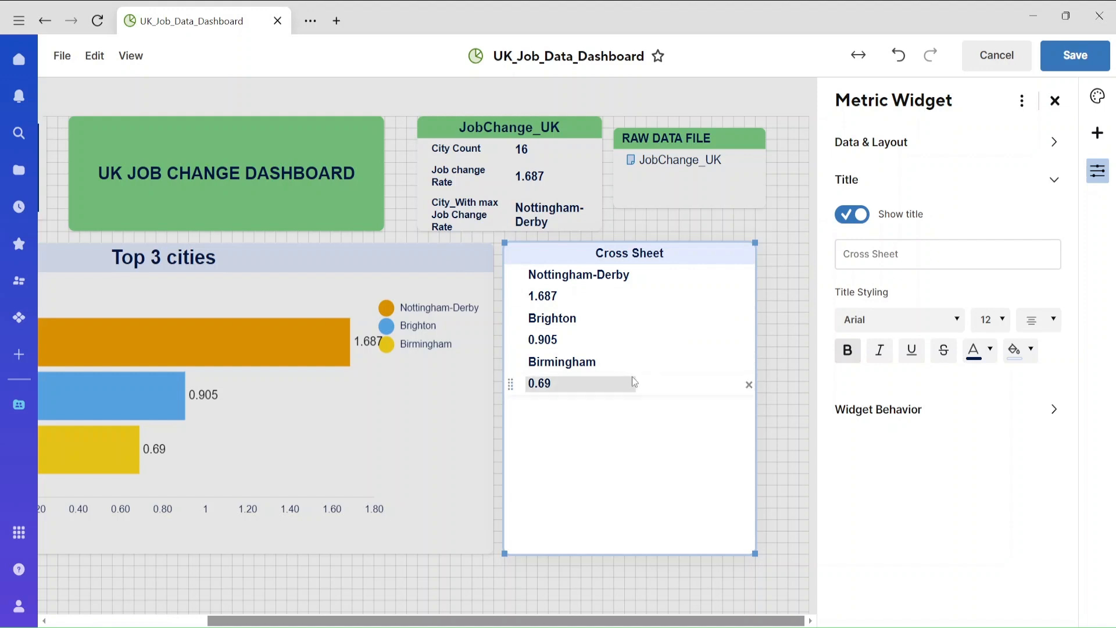
left_click(632, 377)
left_click(586, 441)
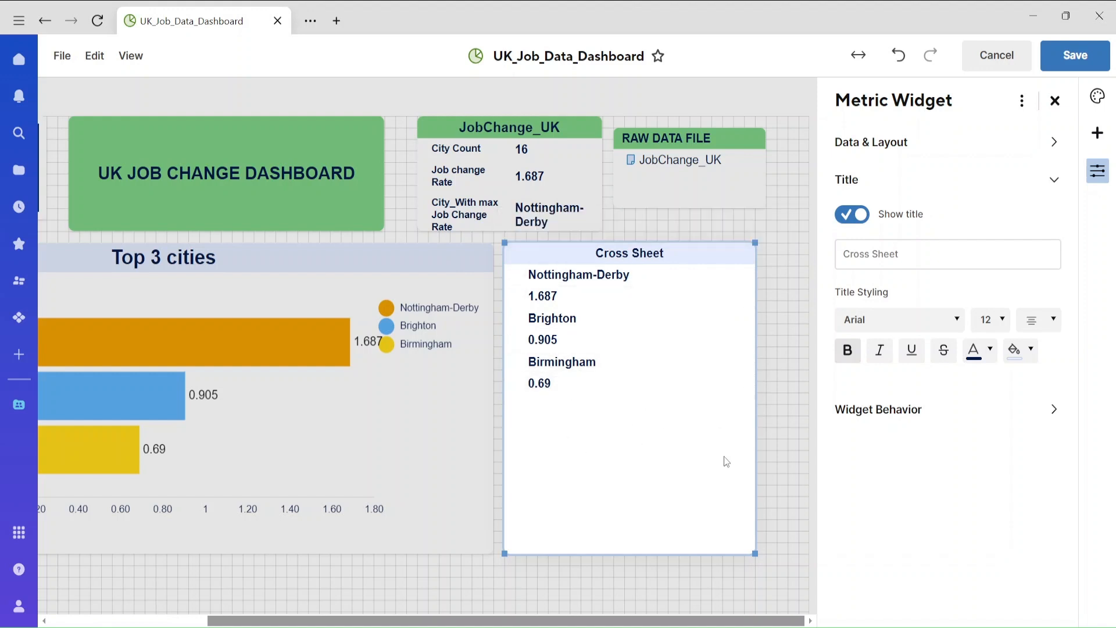
left_click_drag(753, 553, 788, 554)
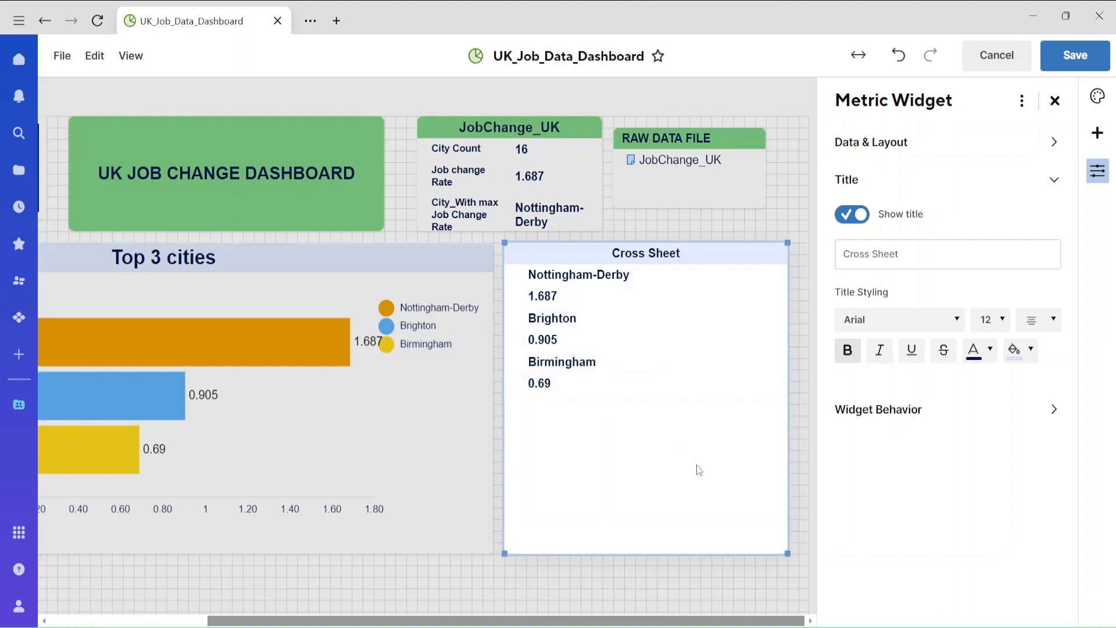
- Switch the Cross Sheet metric widget to the Stacked layout and save the dashboard
left_click(1055, 100)
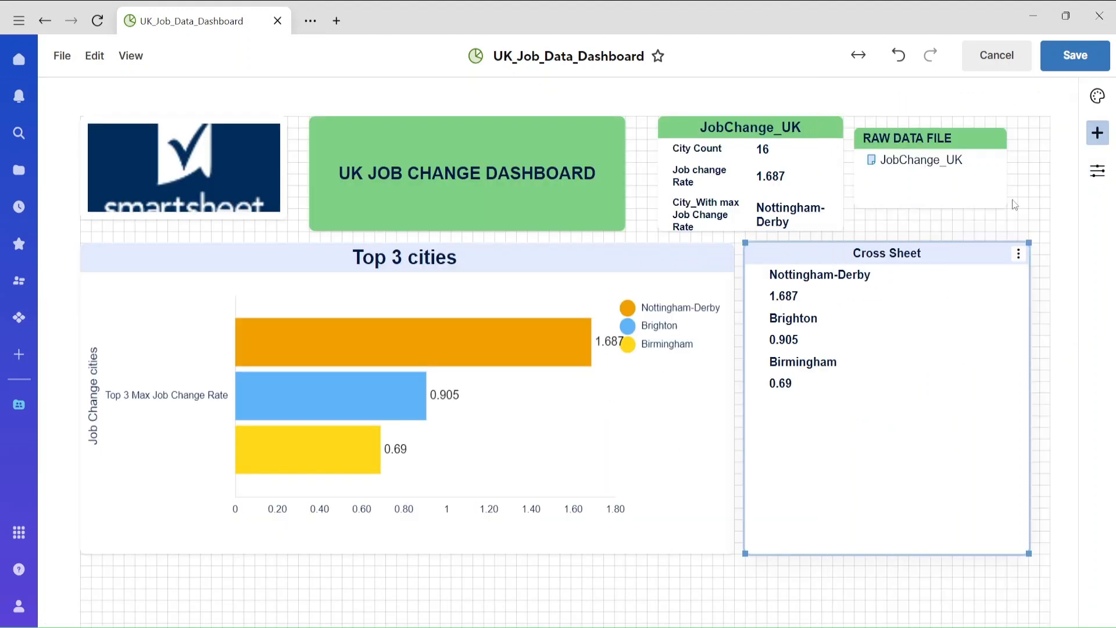
left_click(977, 389)
left_click(866, 320)
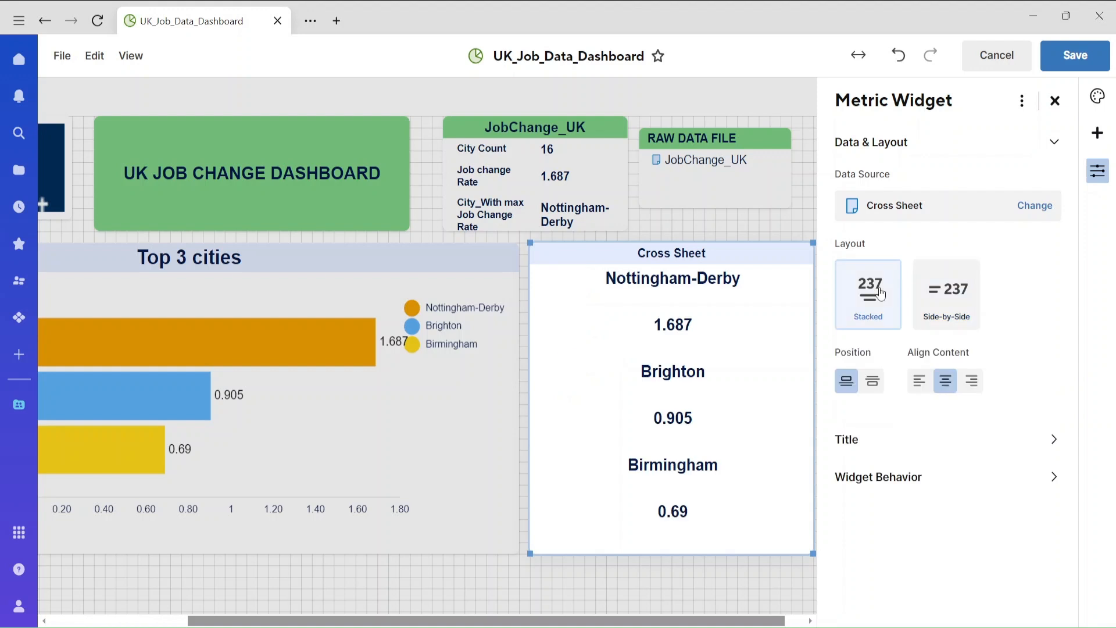
left_click(926, 303)
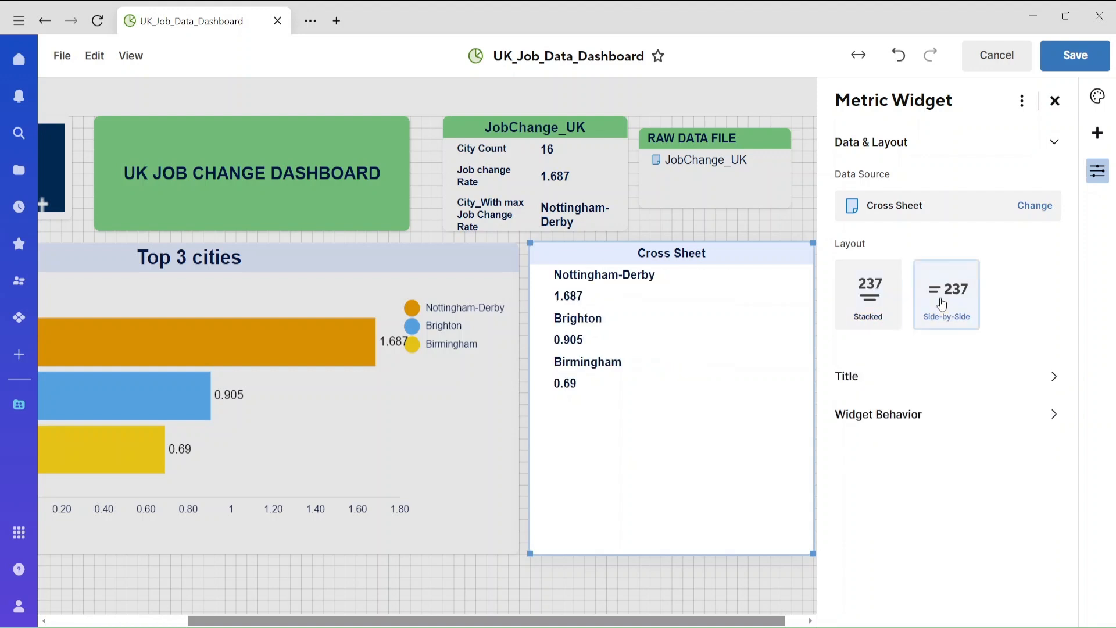
left_click(874, 312)
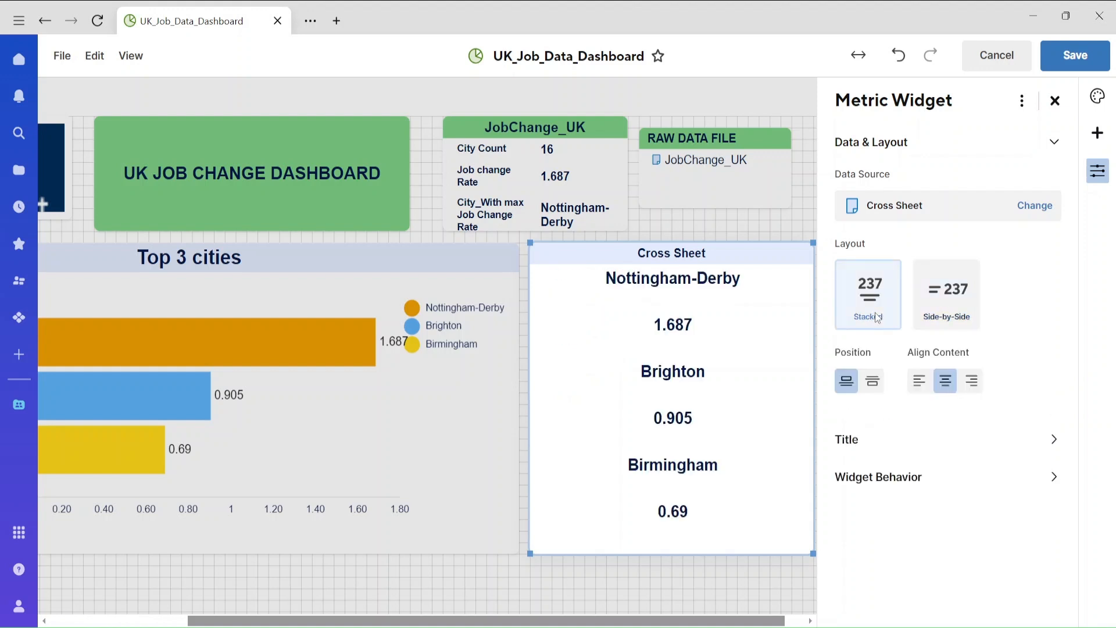
left_click(1079, 58)
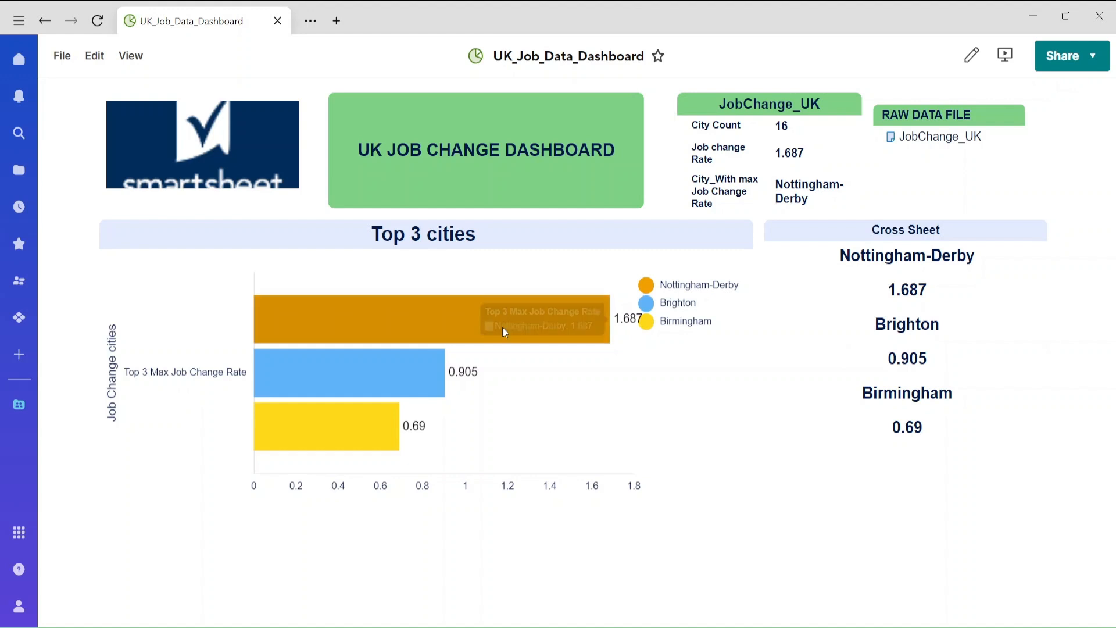
- Reopen the dashboard for editing, apply the Deep space theme and save it
left_click(95, 55)
left_click(98, 91)
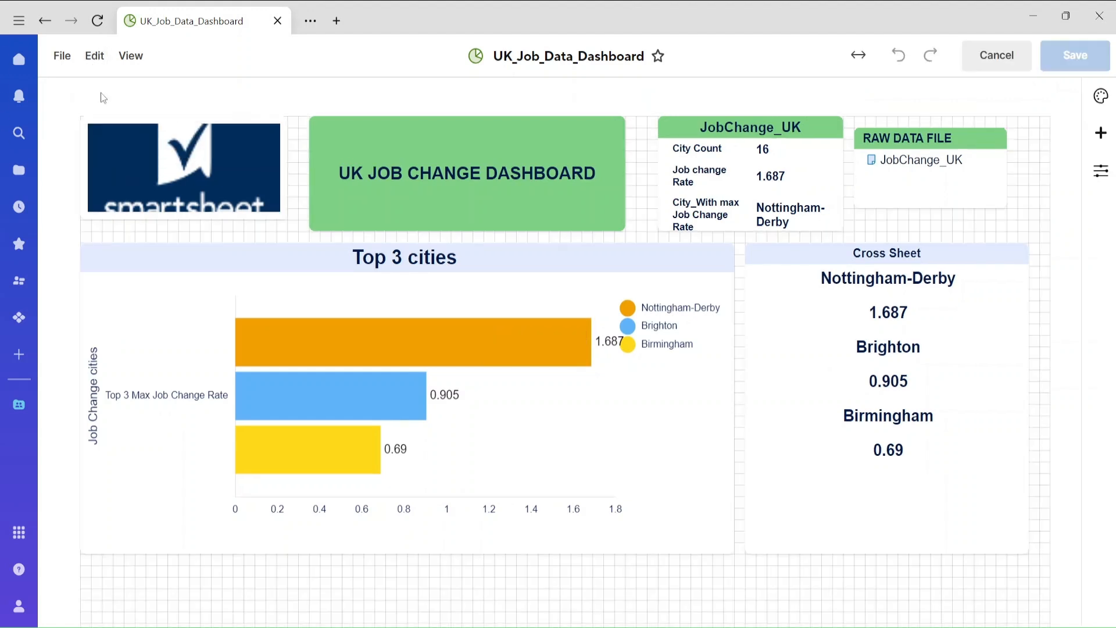
left_click(1098, 97)
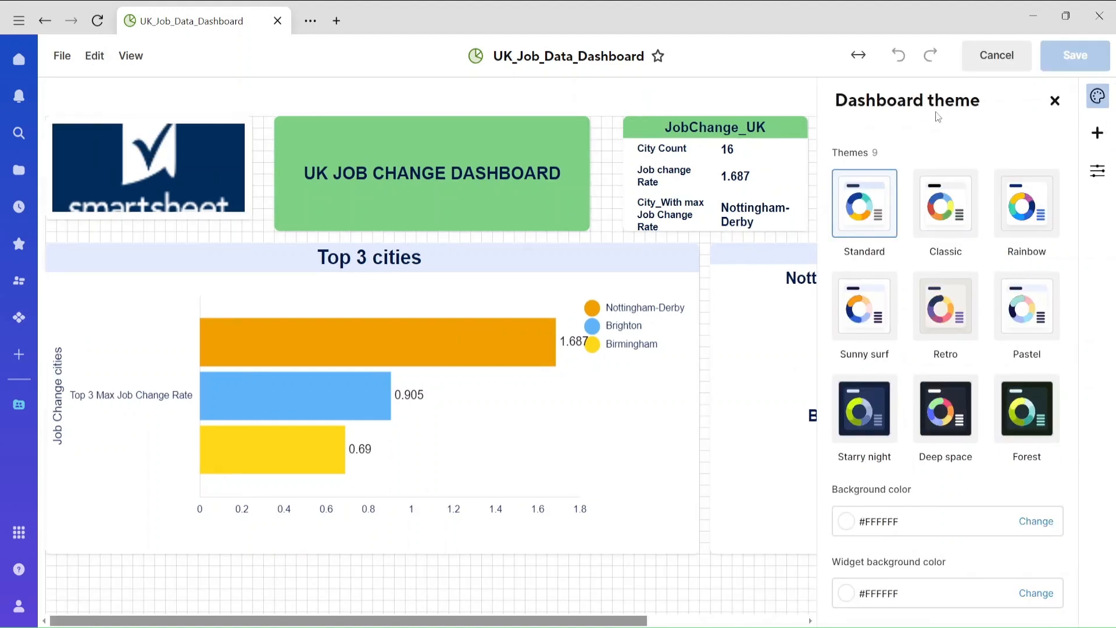
left_click(867, 414)
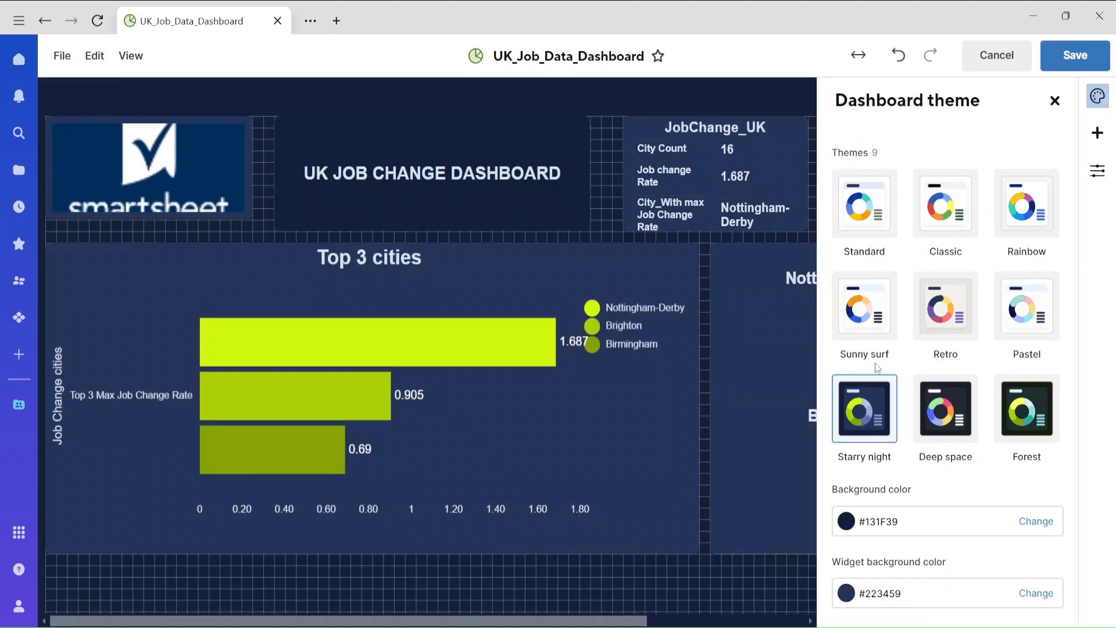
left_click(960, 414)
left_click(1035, 410)
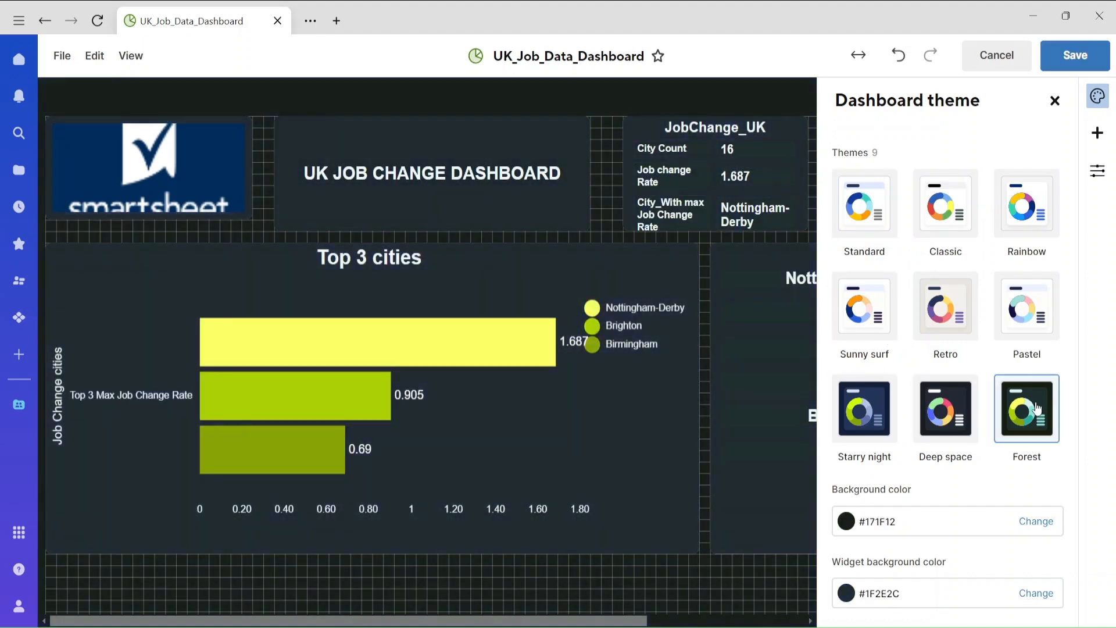
left_click(939, 413)
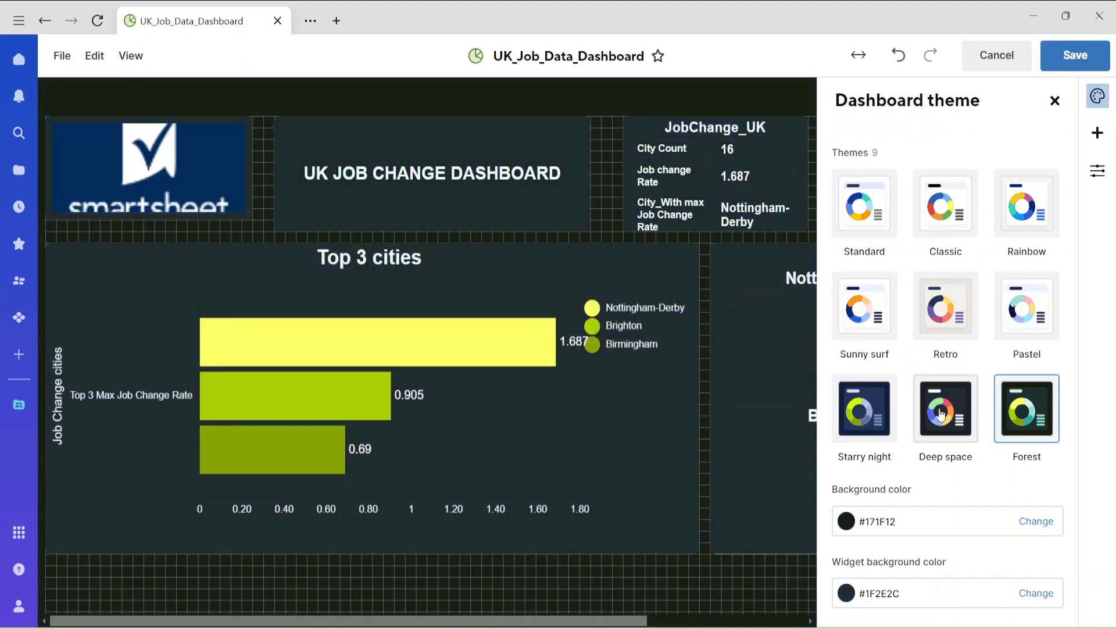
left_click(1089, 62)
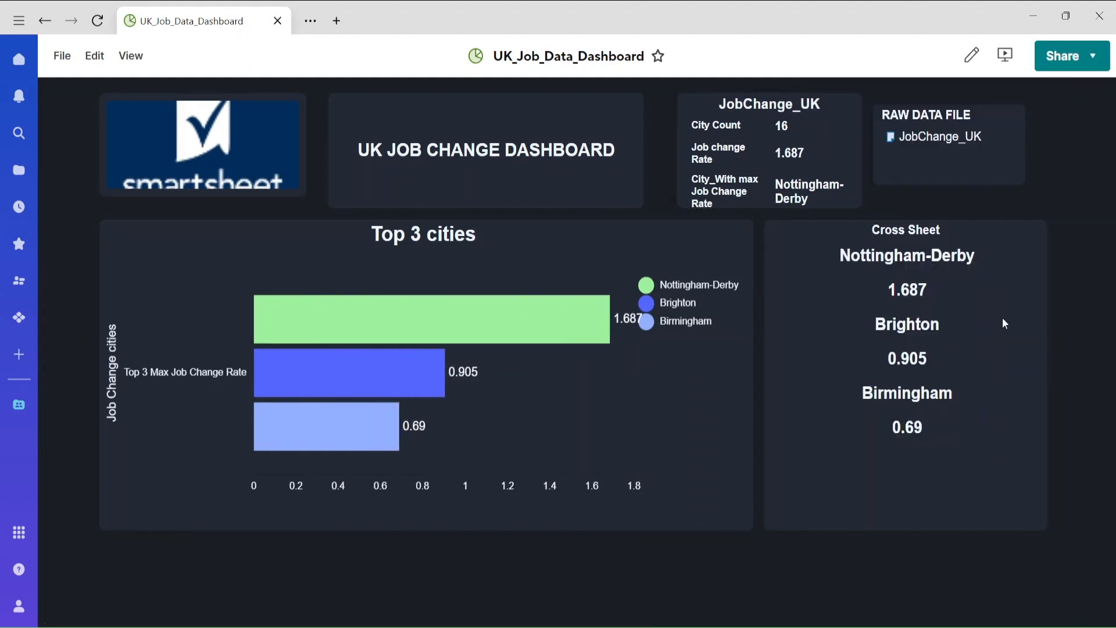
- Return to the UK_Job_Change workspace and create a row report named "Dashboard_Report"
left_click(45, 21)
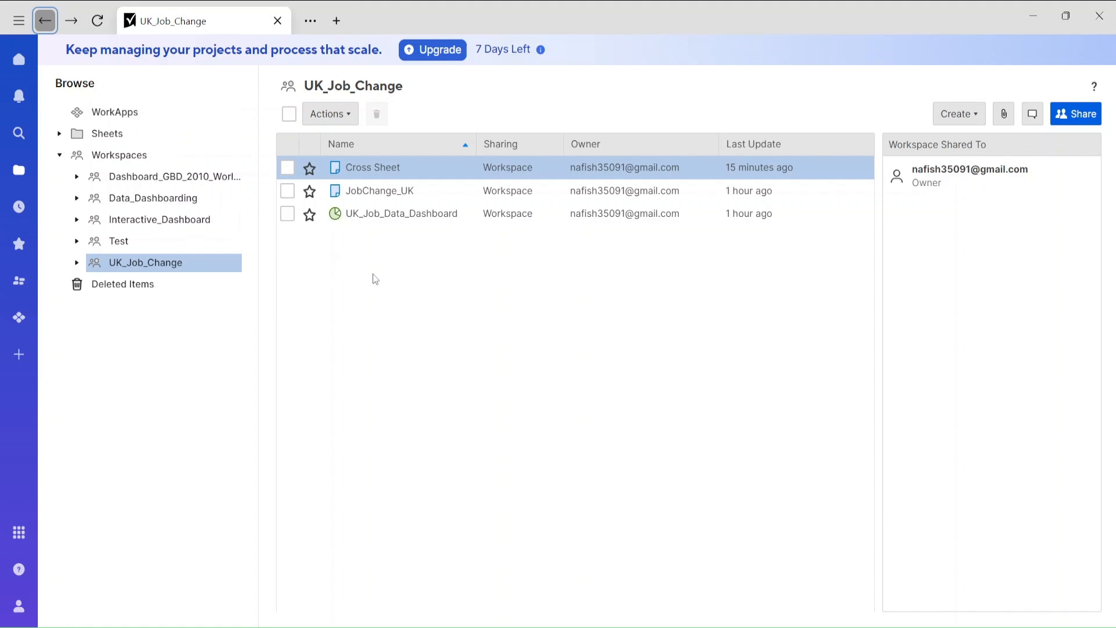
right_click(420, 278)
right_click(368, 282)
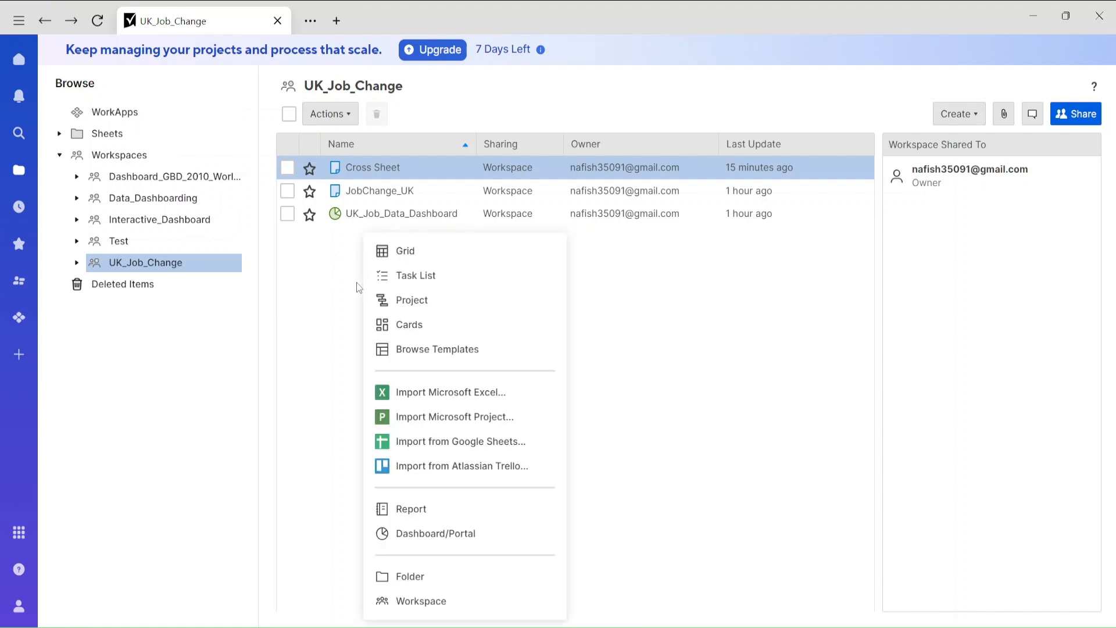
left_click(422, 513)
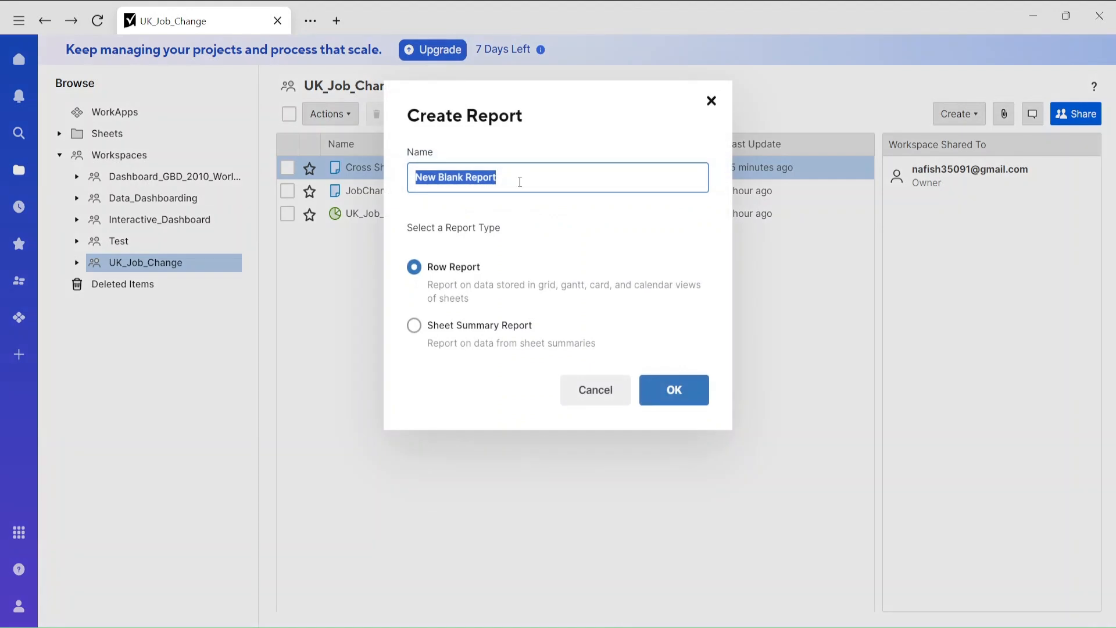
type("Dashboard_")
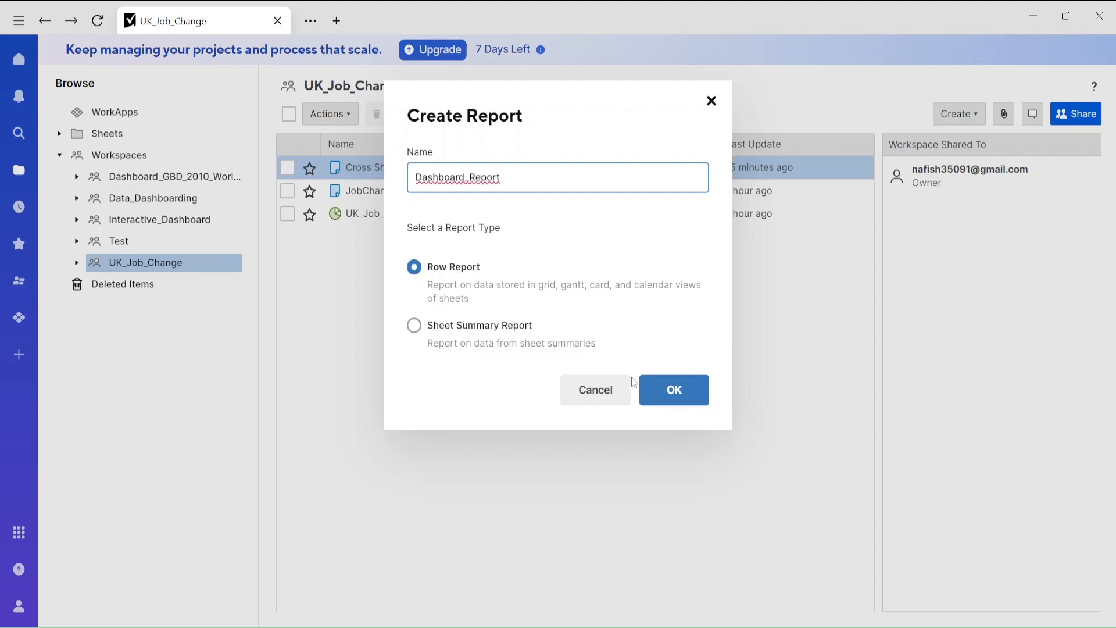
left_click(675, 399)
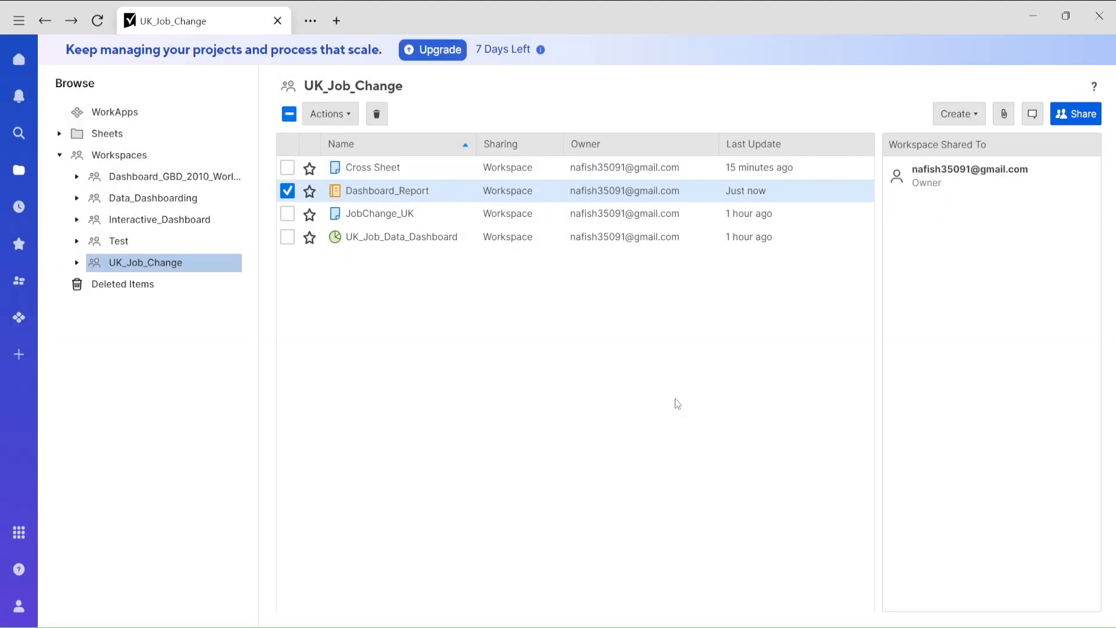
- Open Dashboard_Report and set JobChange_UK from the UK_Job_Change workspace as its source sheet
left_click(377, 191)
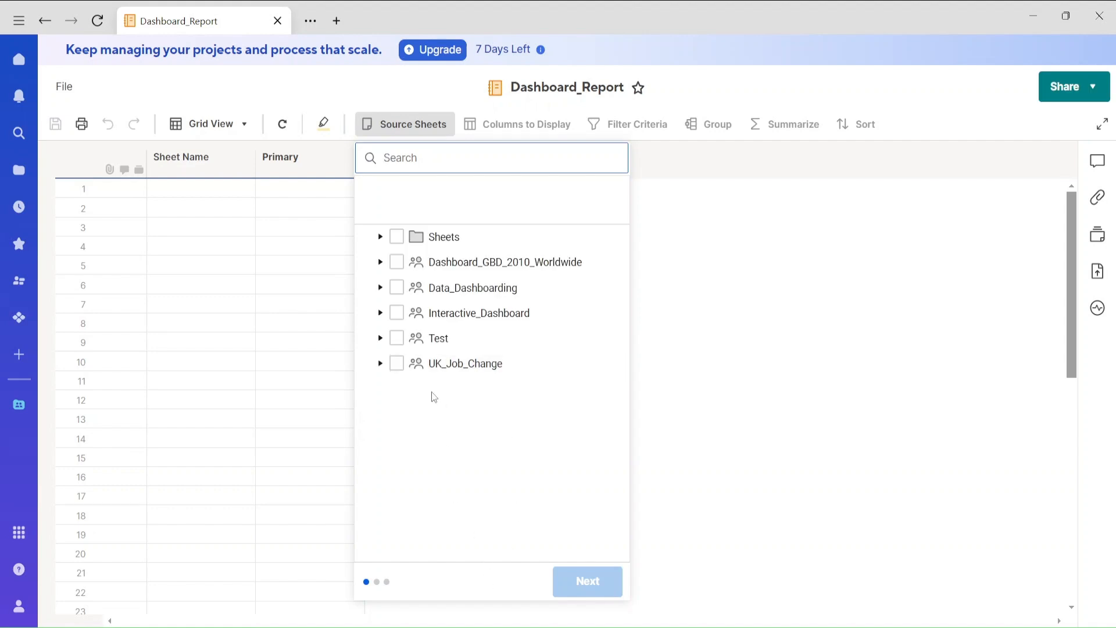
left_click(380, 363)
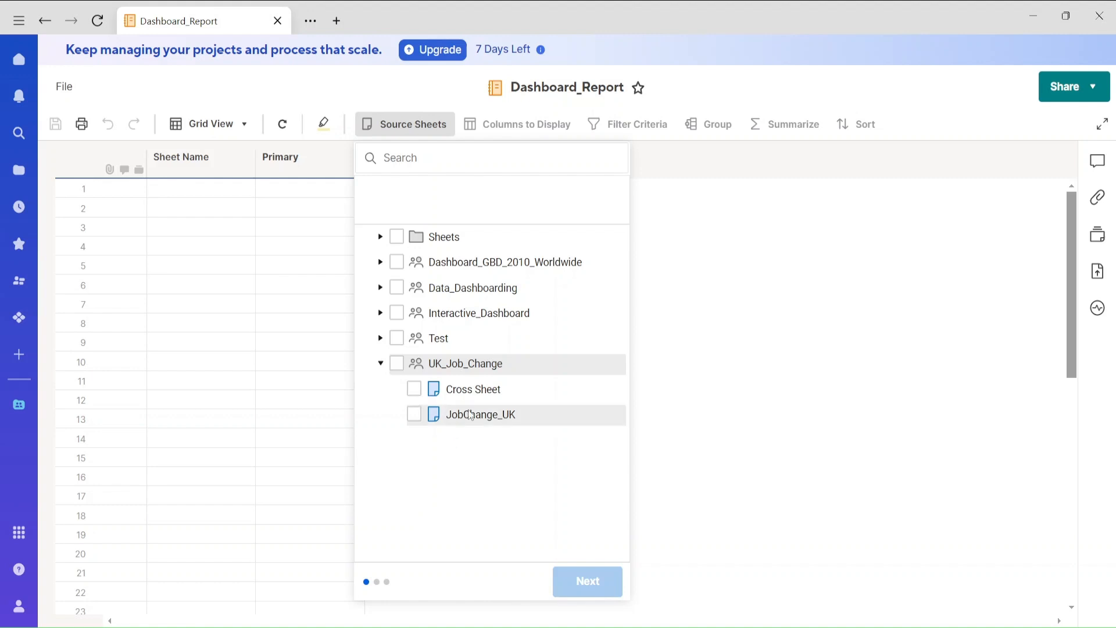
left_click(410, 418)
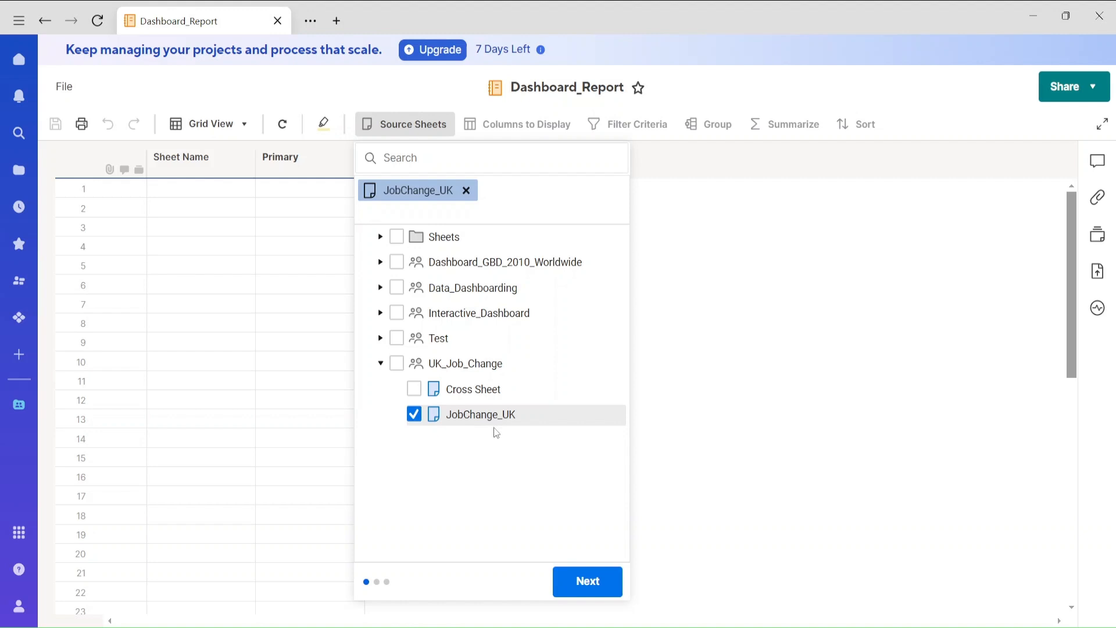
left_click(589, 582)
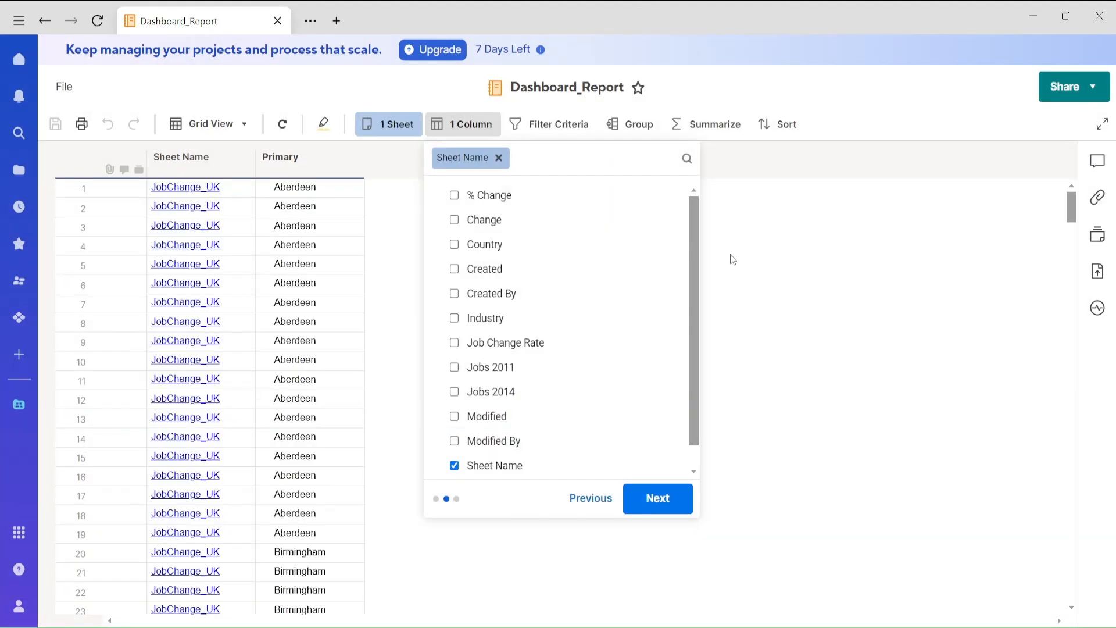
- Set the report's displayed columns to Industry and Job Change Rate without Sheet Name, and apply them with no filter condition
left_click_drag(692, 288, 700, 346)
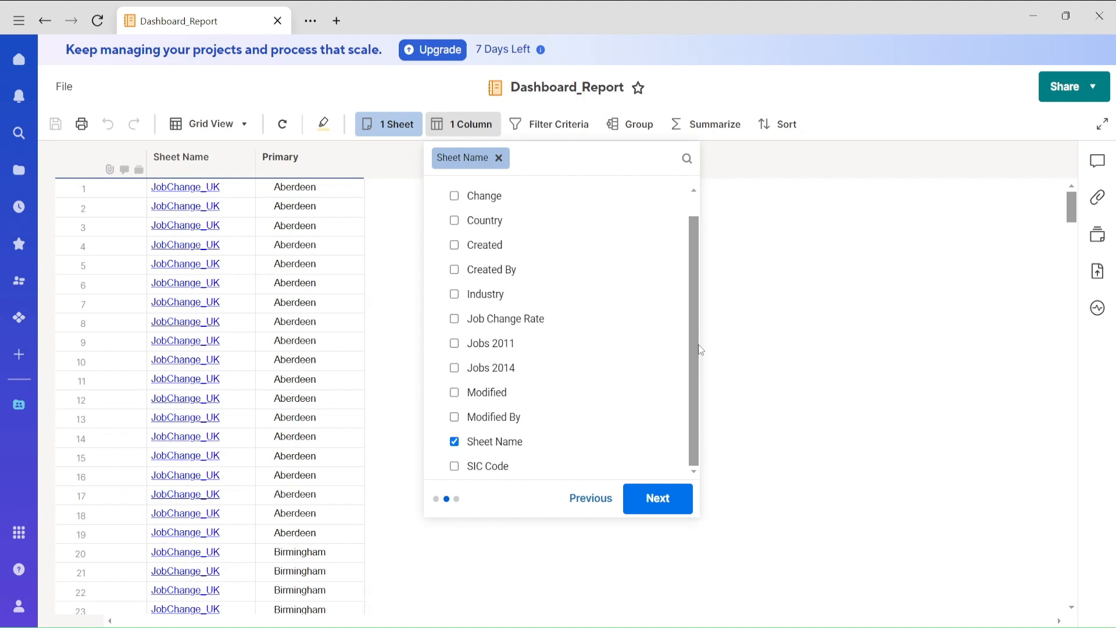
left_click(454, 443)
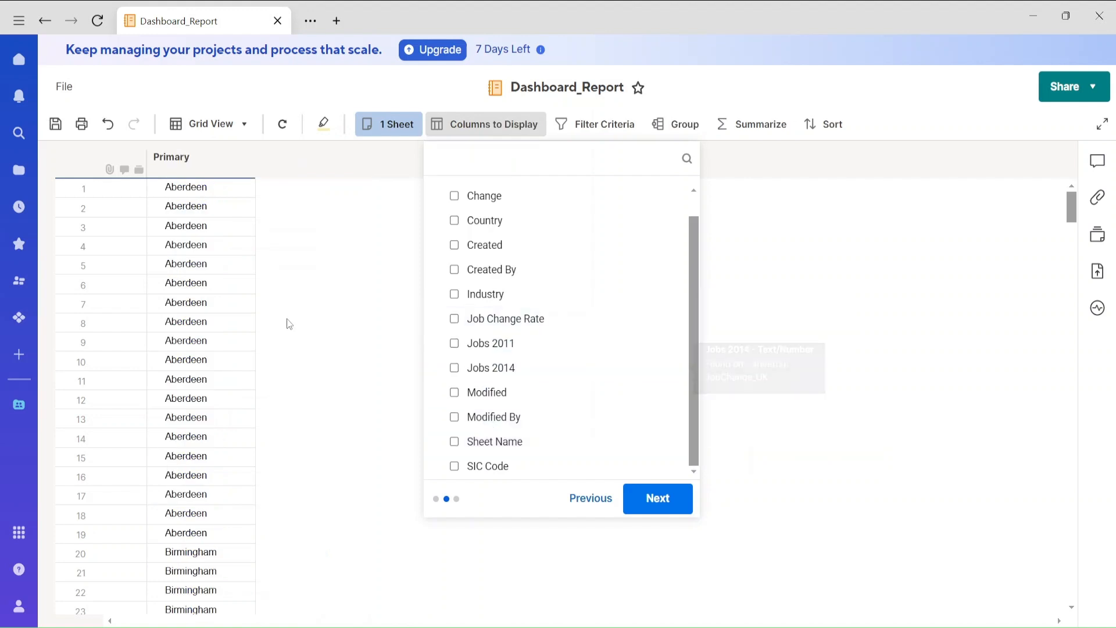
left_click_drag(691, 398, 696, 359)
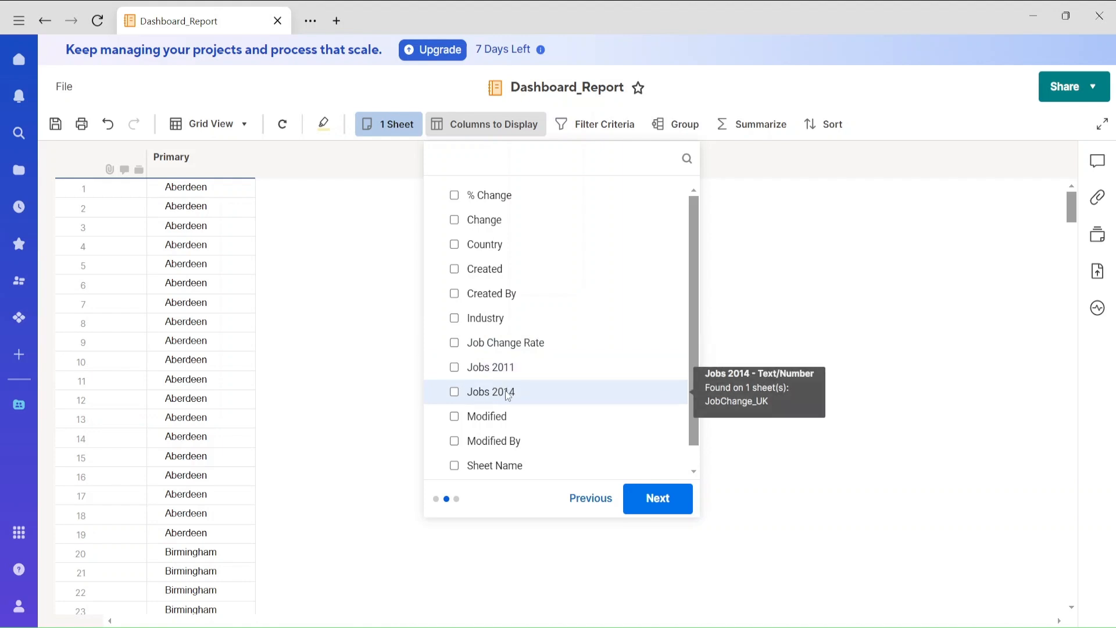
left_click(454, 318)
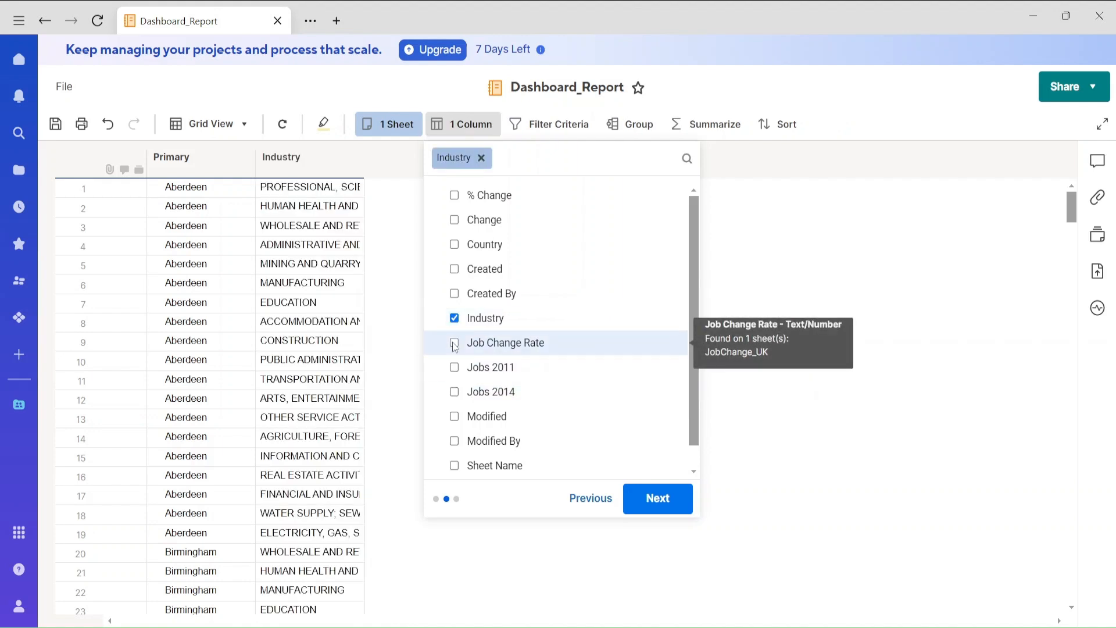
left_click(454, 343)
left_click(640, 503)
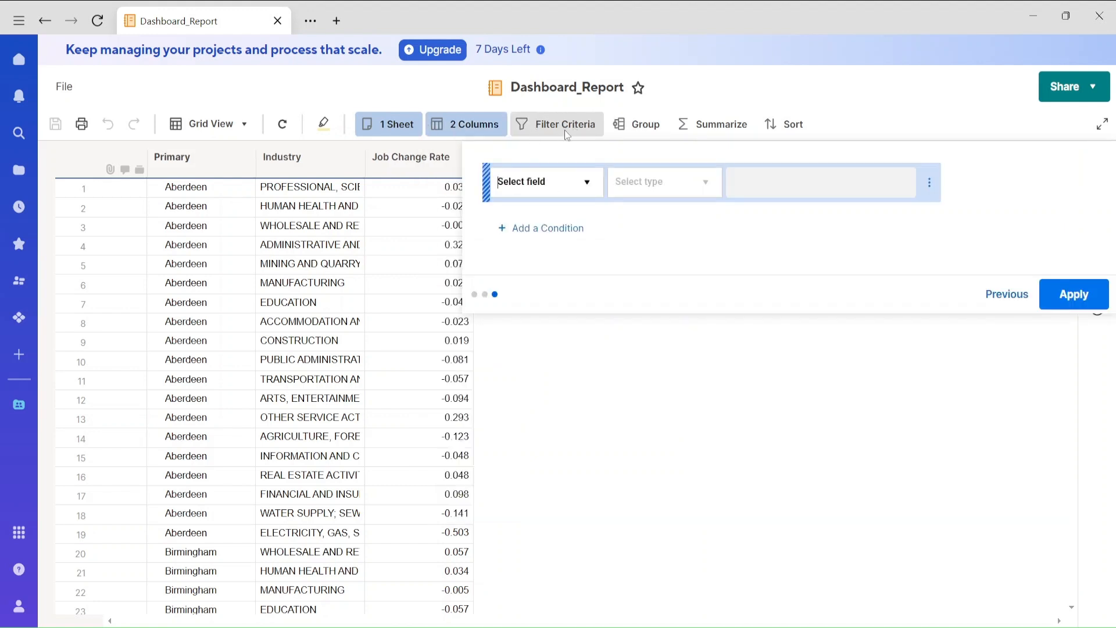
left_click(1072, 294)
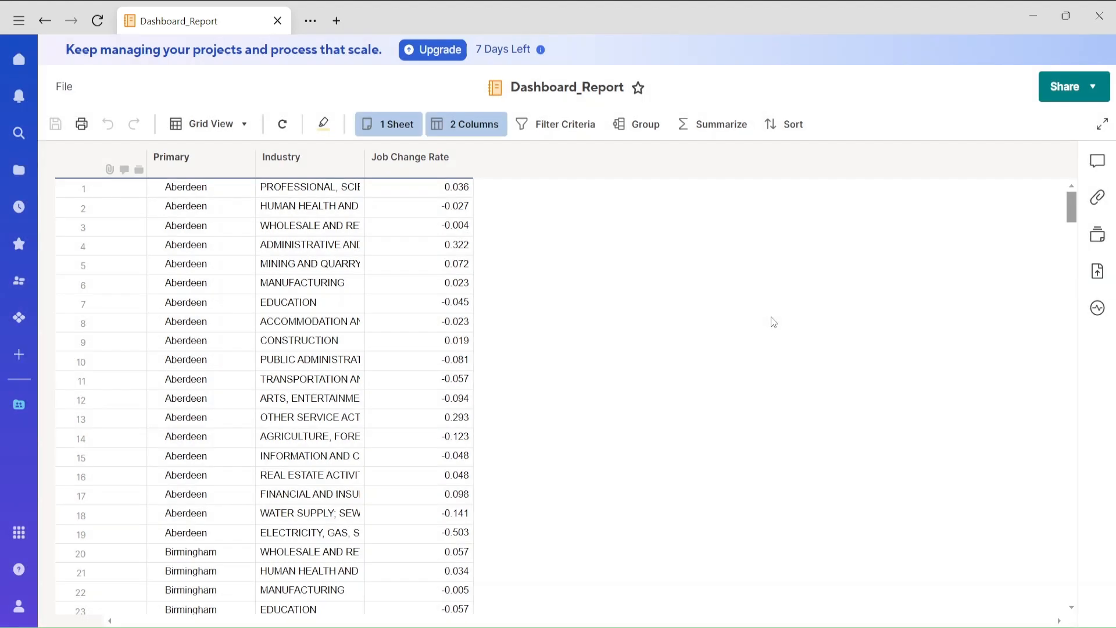
- Widen the Job Change Rate, Industry and Primary columns in the report grid
left_click_drag(477, 162, 529, 169)
left_click_drag(365, 163, 412, 163)
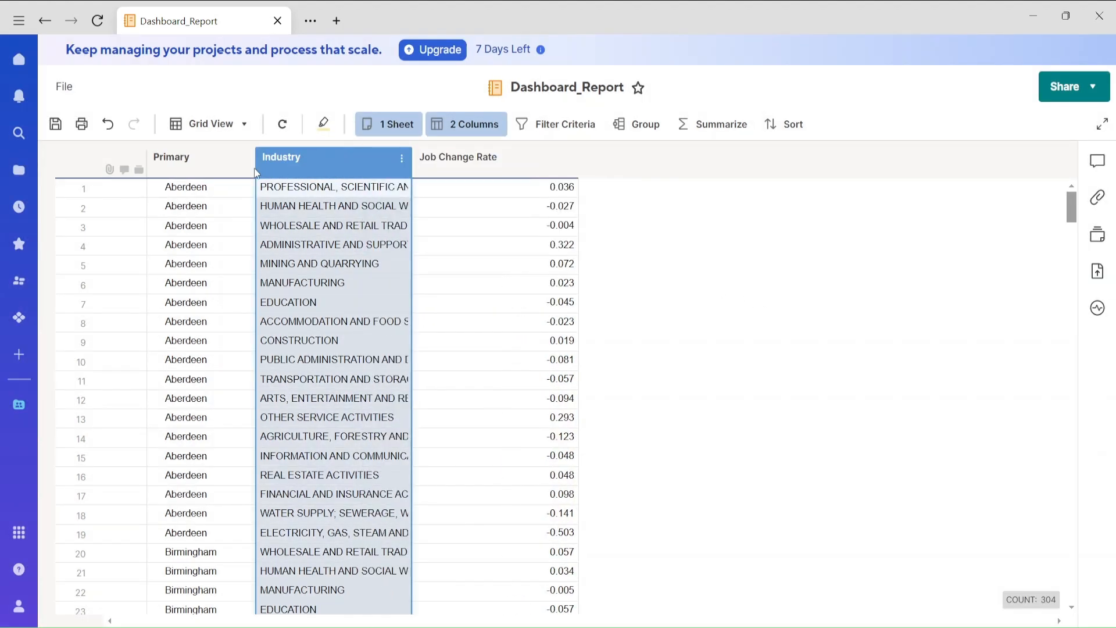
left_click_drag(253, 167, 301, 168)
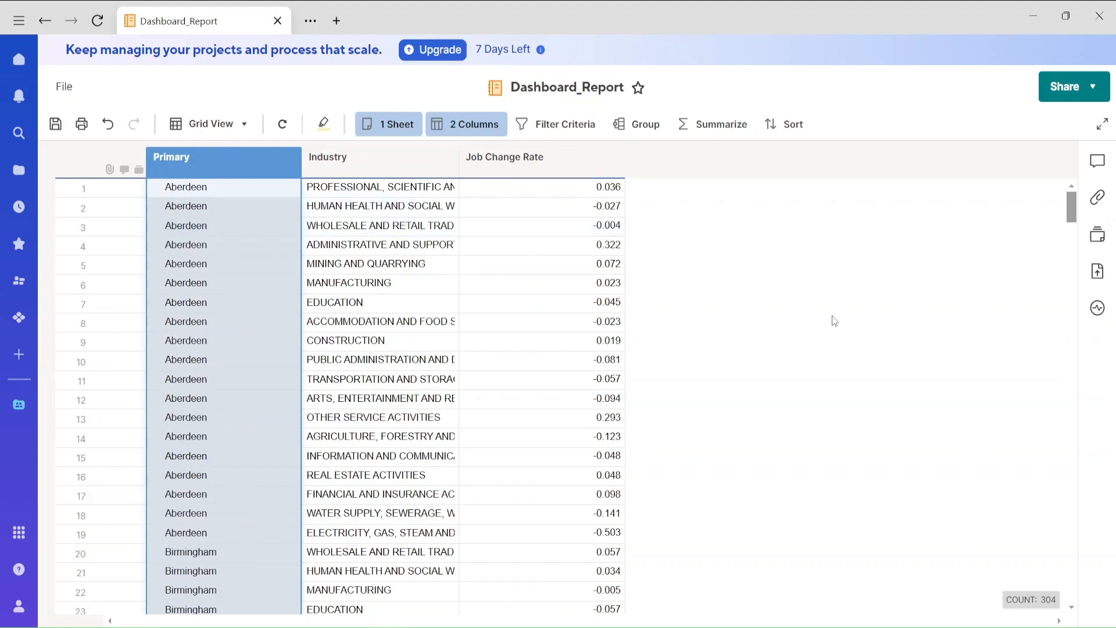
left_click(559, 127)
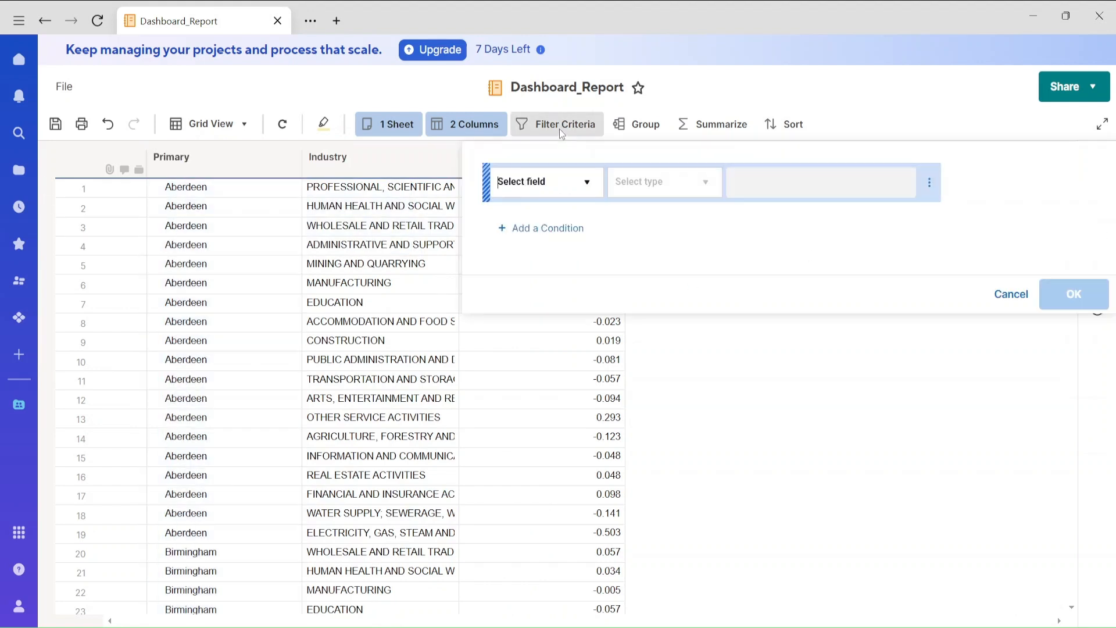
left_click(837, 483)
left_click(515, 162)
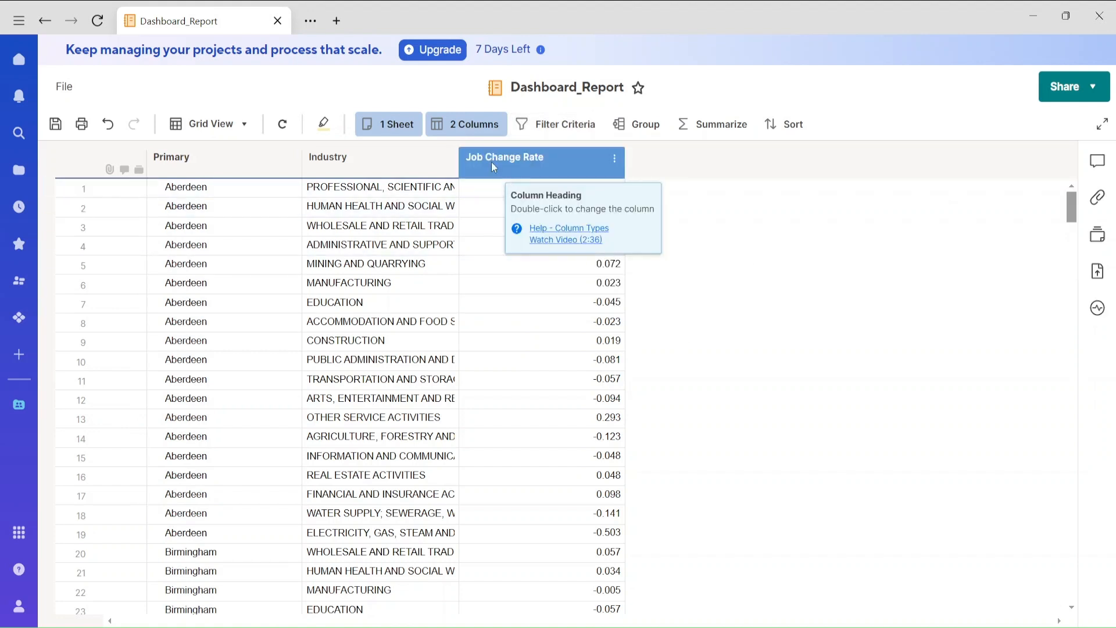
left_click(459, 127)
- Filter the report to rows where Job Change Rate is greater than 0.03 and save the changes
left_click(525, 123)
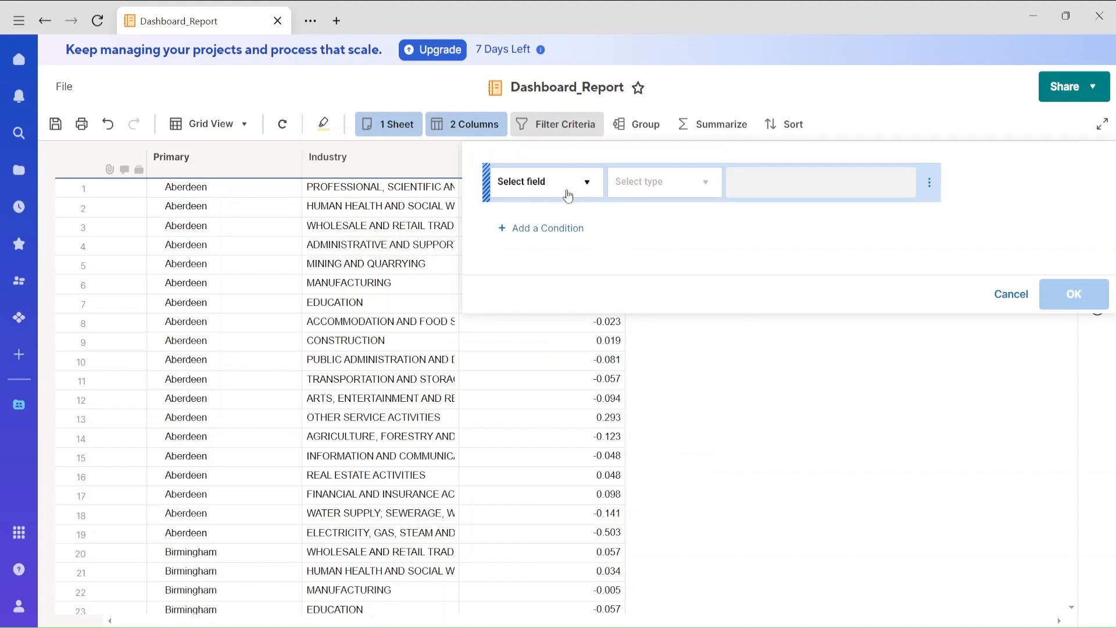
left_click(568, 194)
left_click_drag(597, 296, 606, 363)
left_click(570, 284)
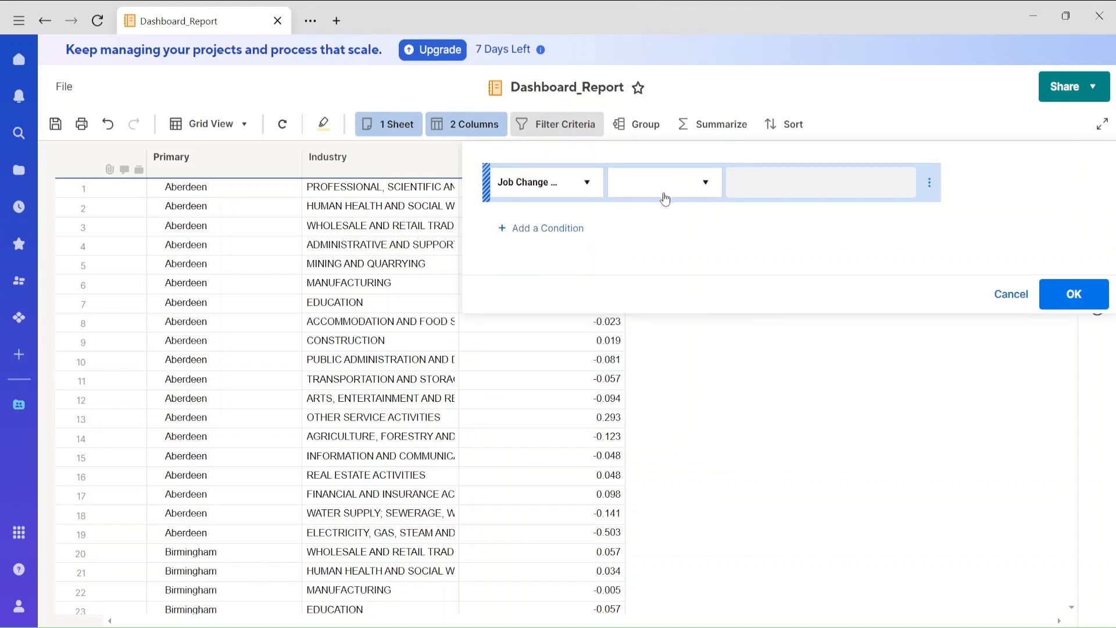
left_click(663, 195)
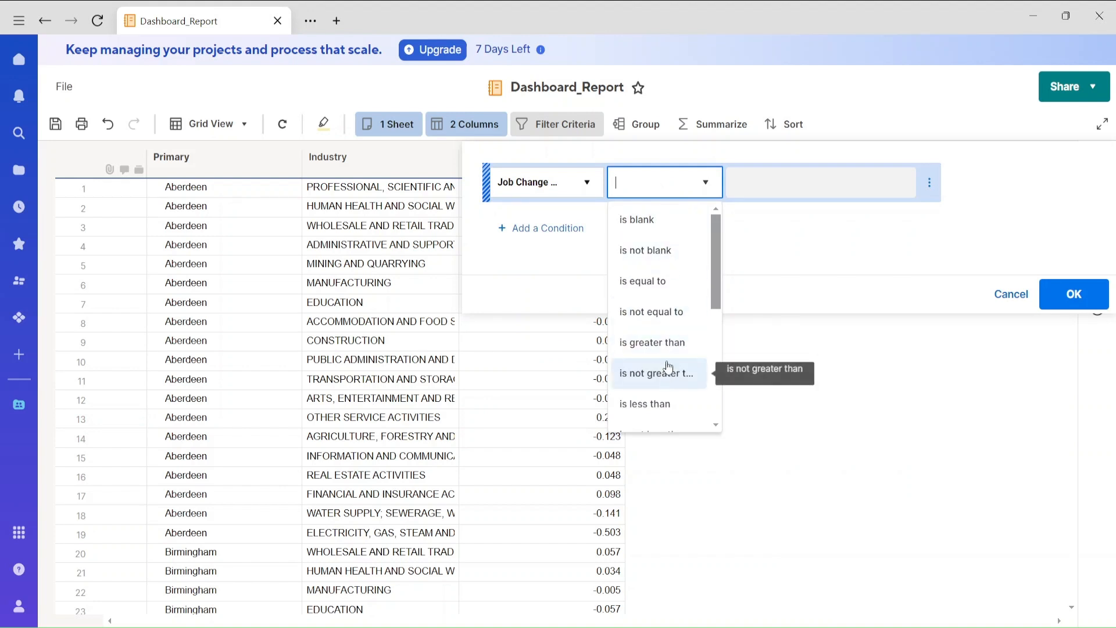
left_click(667, 346)
left_click(753, 182)
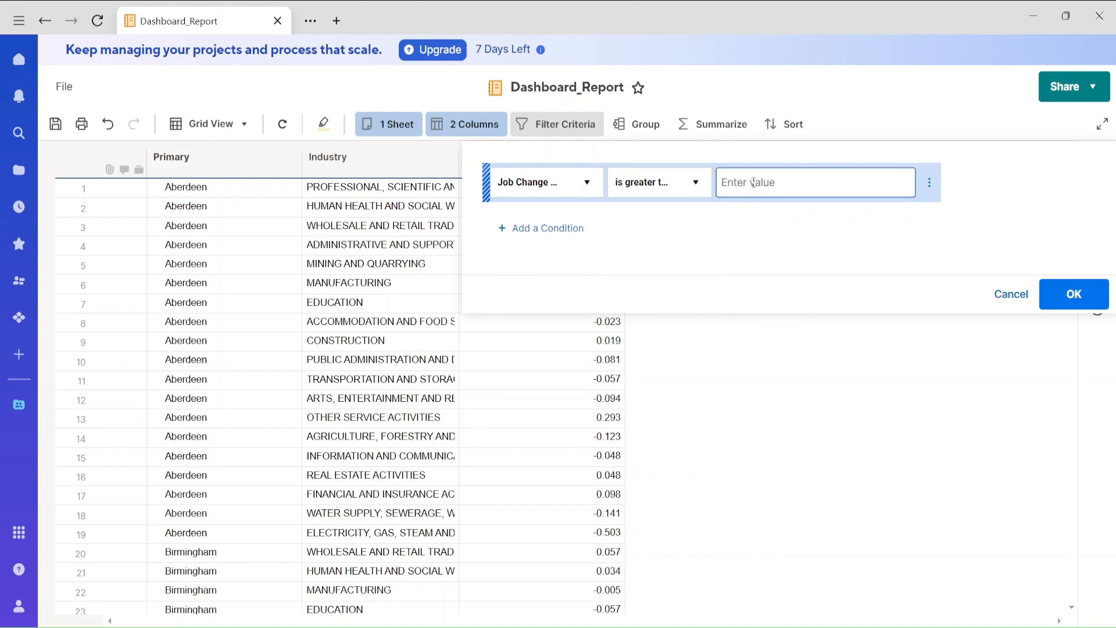
type("0.03")
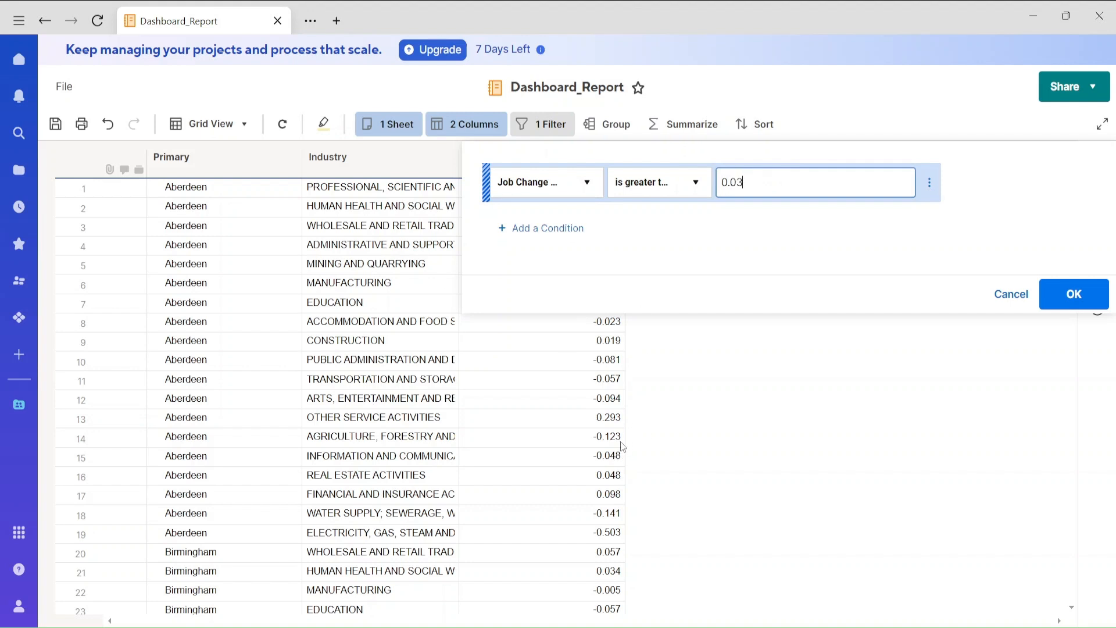
left_click(1073, 295)
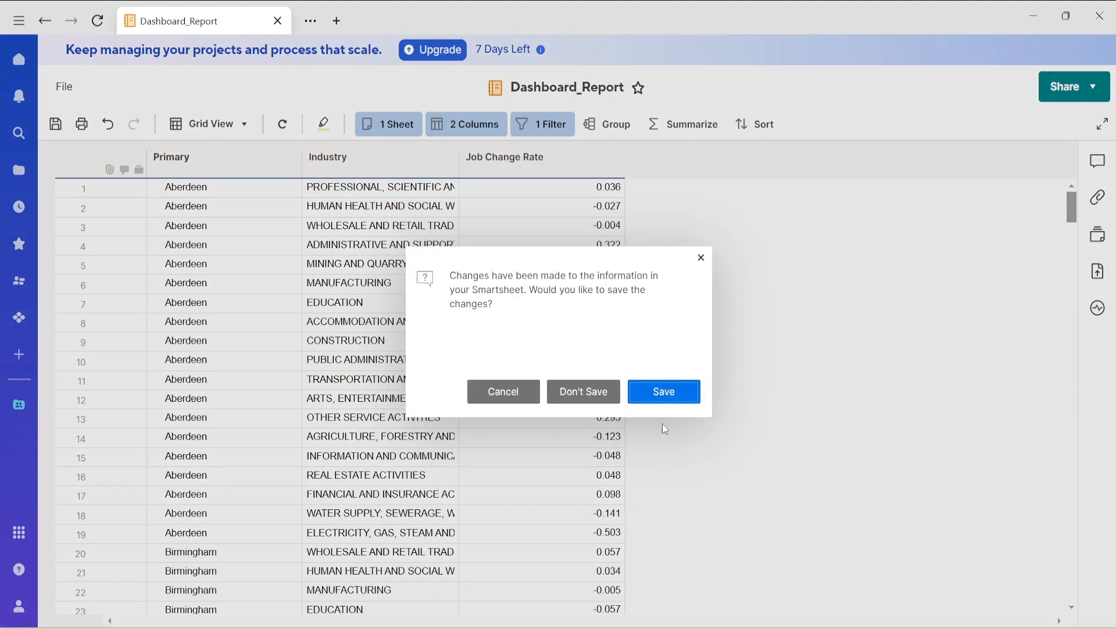
left_click(661, 390)
- Change the Job Change Rate filter so it keeps only rows greater than 0.3
left_click_drag(1066, 215, 1082, 133)
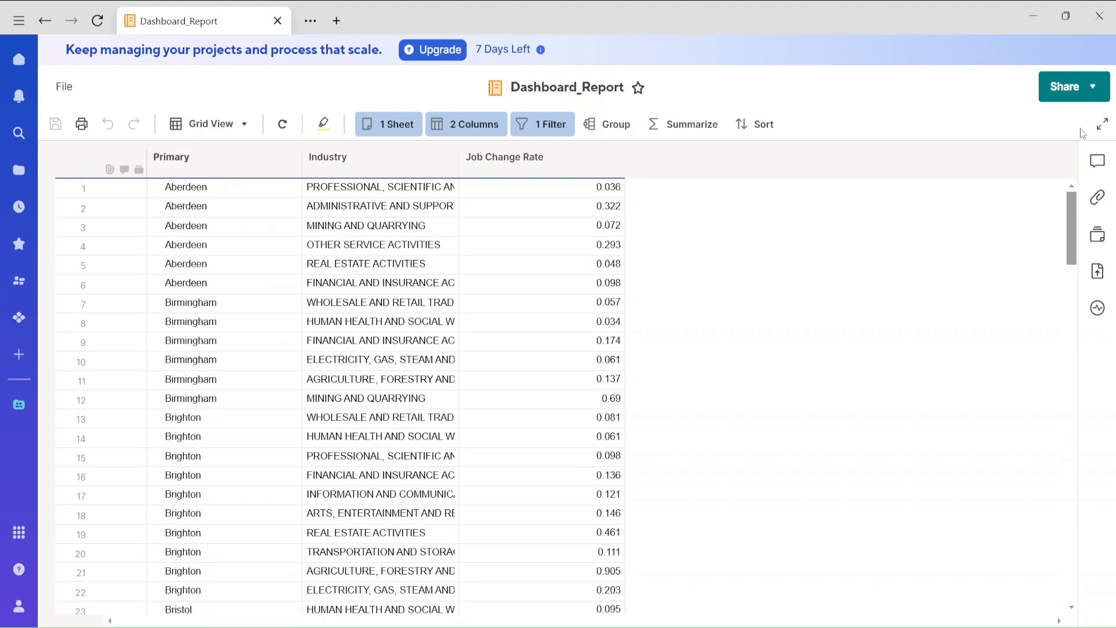
left_click(553, 128)
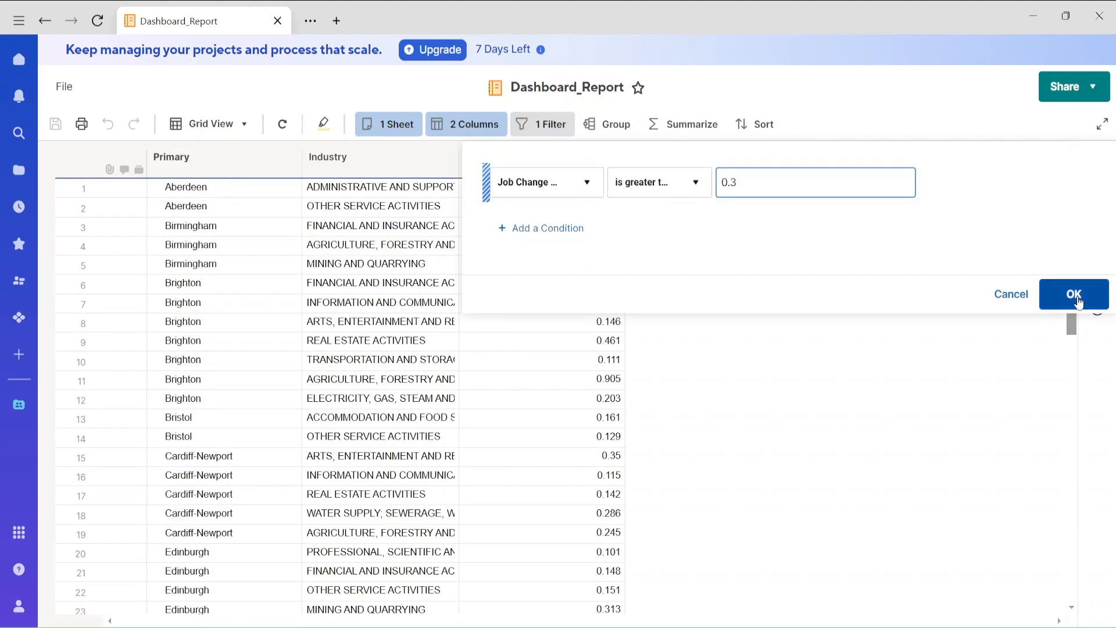
left_click(1074, 294)
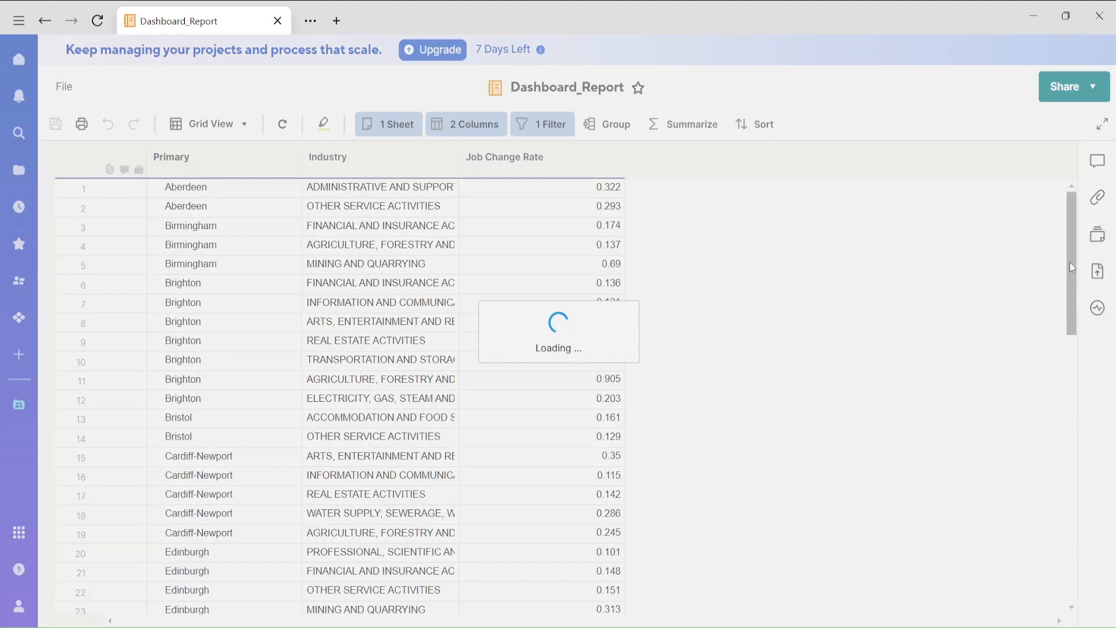
left_click_drag(1073, 246, 1097, 220)
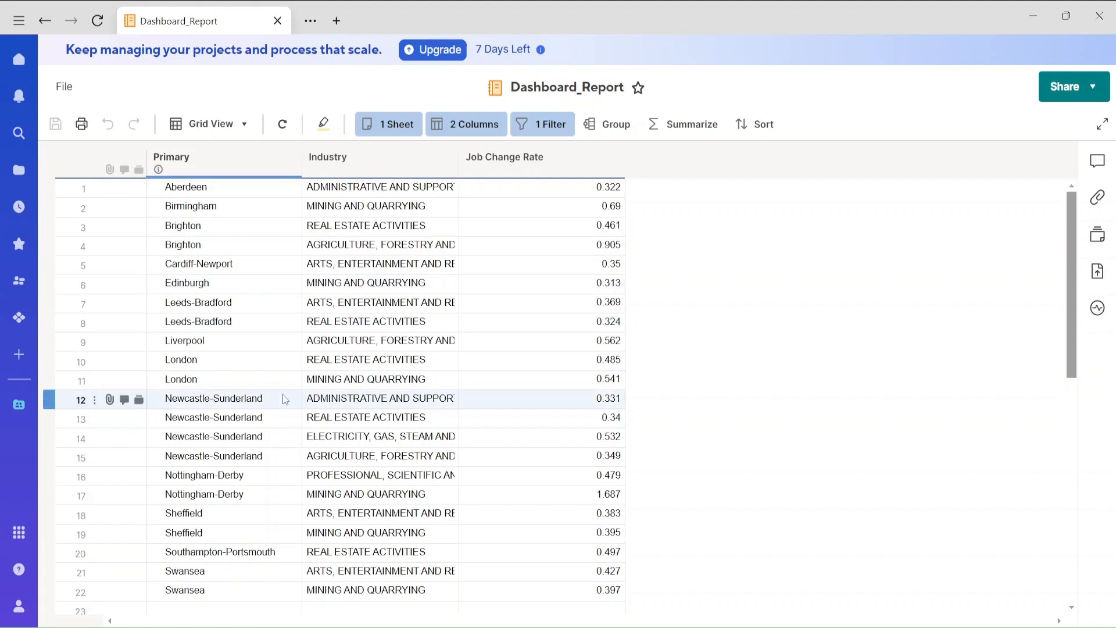
left_click(553, 131)
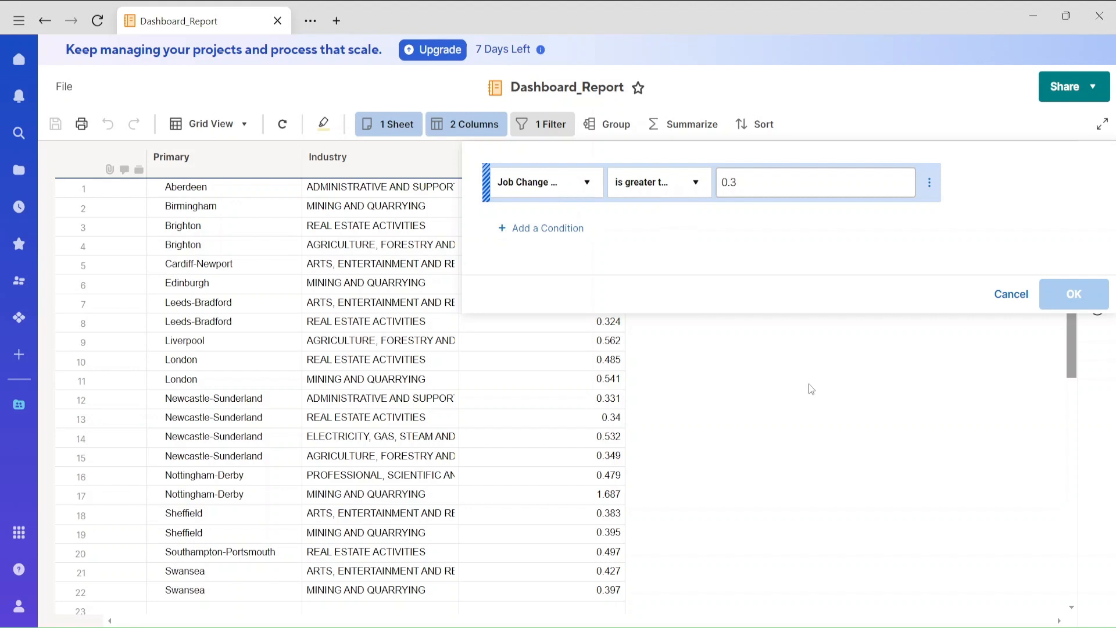
left_click(875, 441)
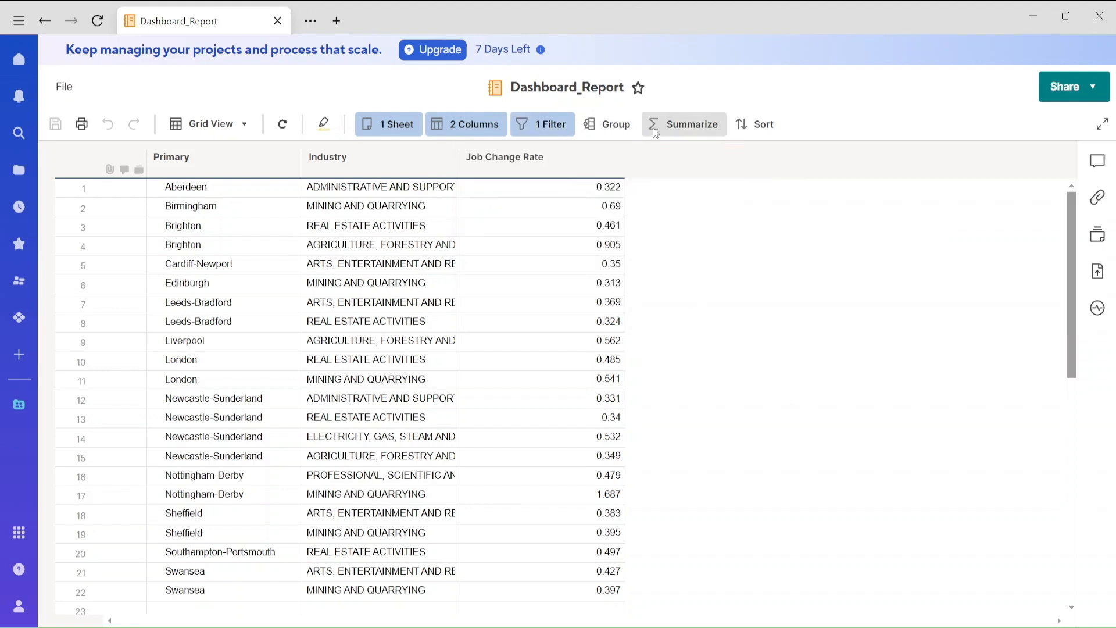
left_click(607, 170)
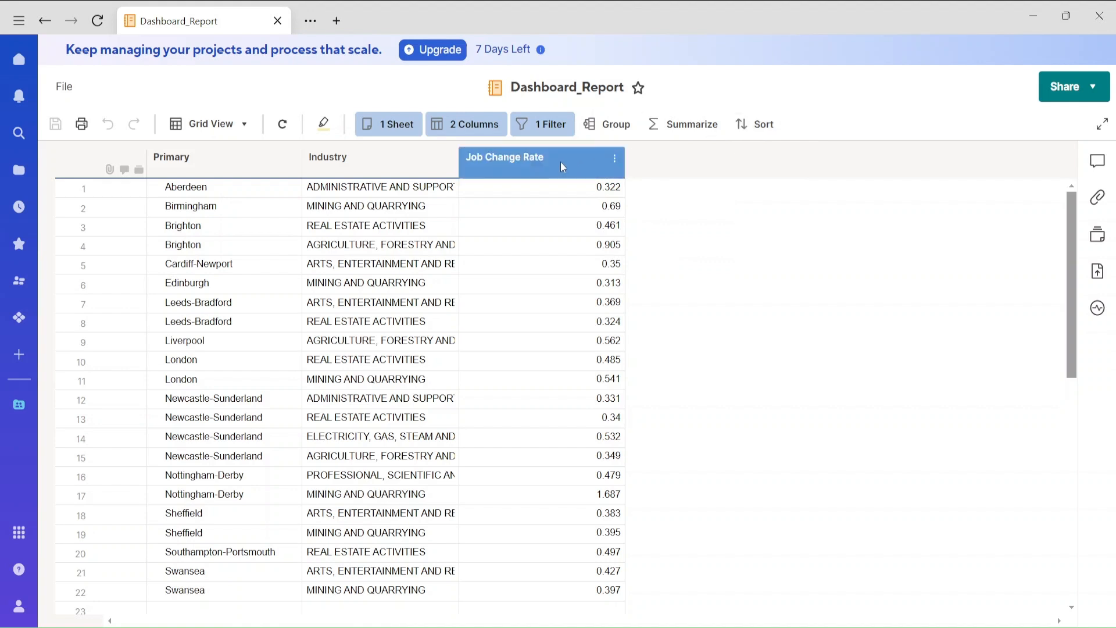
- Sort the report rows by Job Change Rate in descending order
left_click(769, 126)
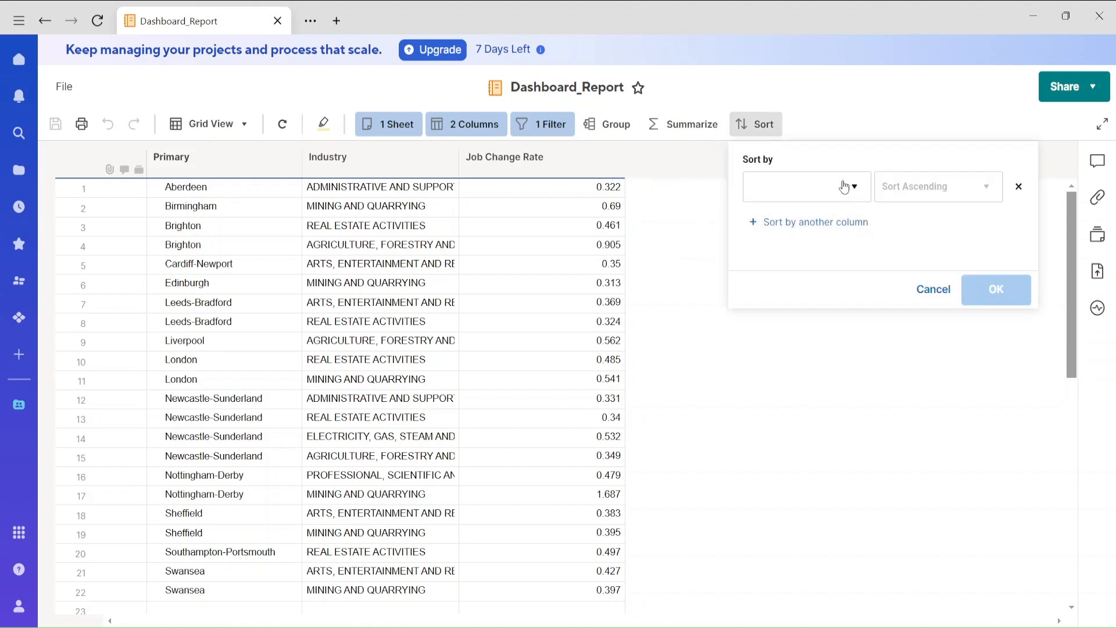
left_click(844, 186)
left_click(807, 284)
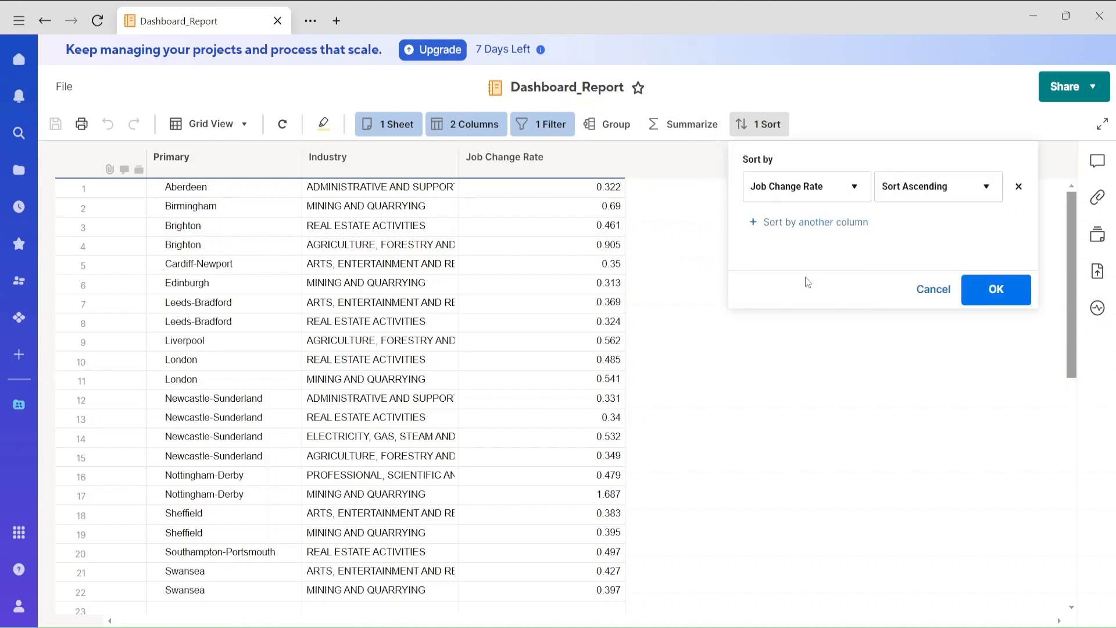
left_click(964, 200)
left_click(924, 252)
left_click(996, 290)
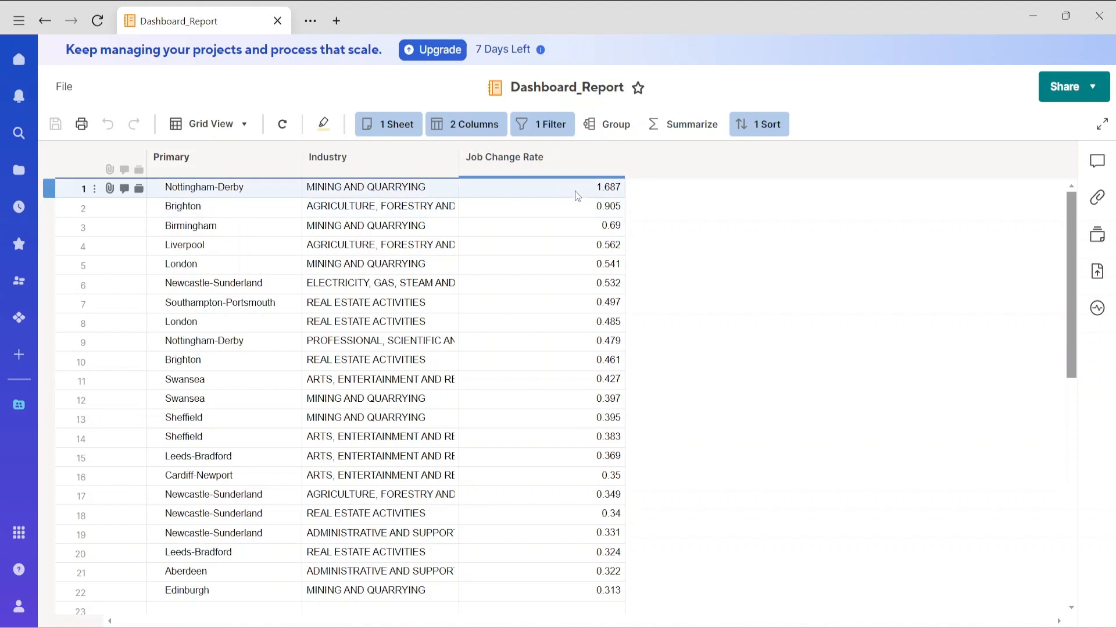
left_click(767, 125)
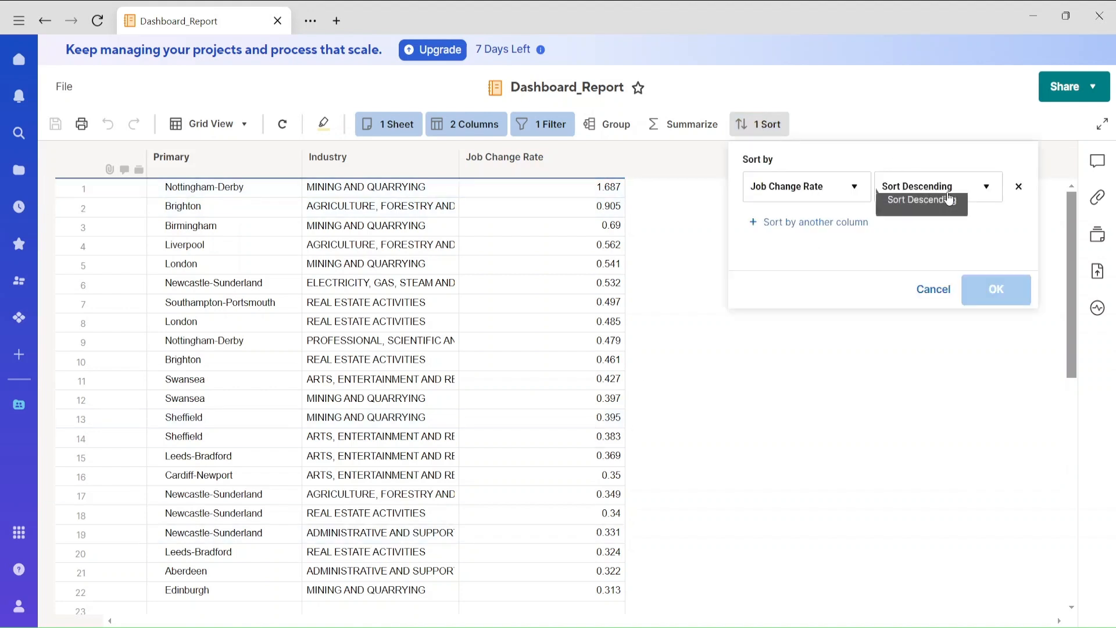
left_click(692, 331)
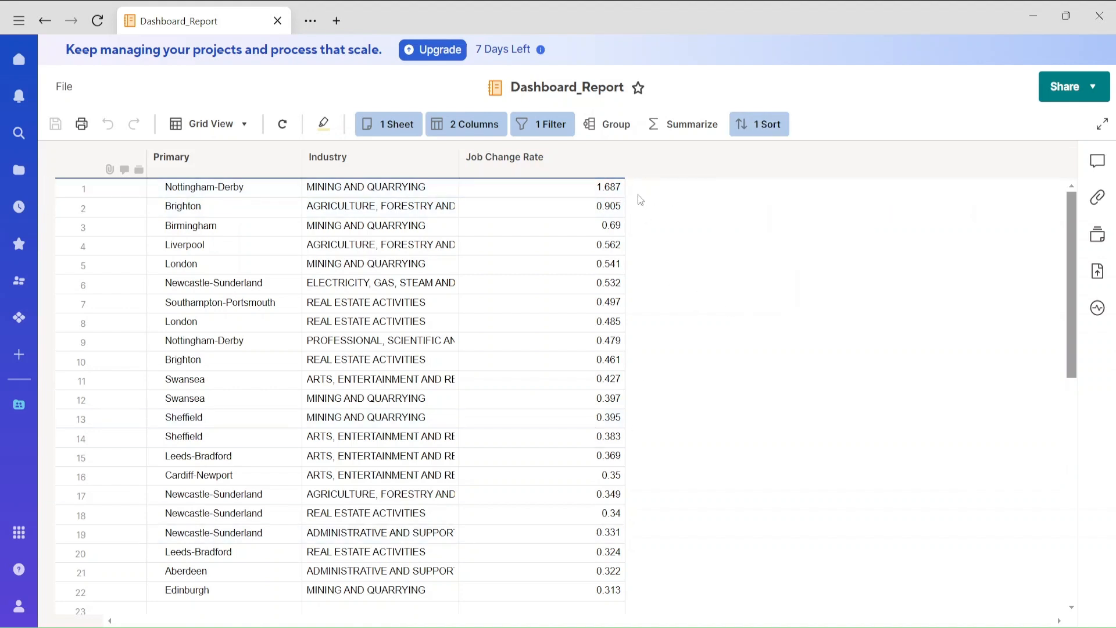
- Group the report rows by the Primary column
left_click(597, 135)
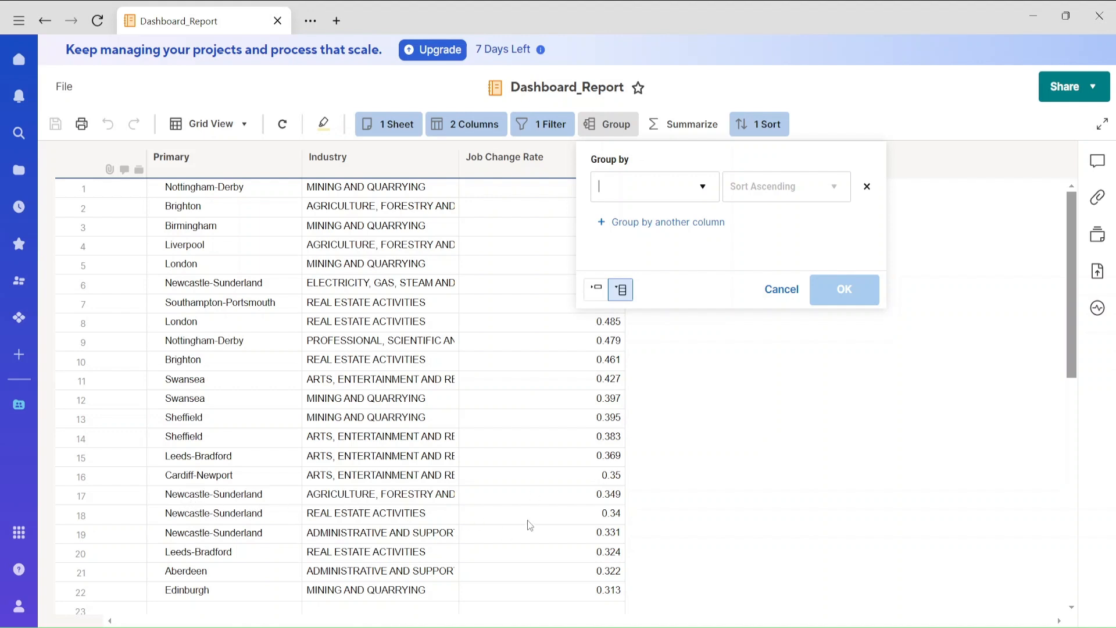
left_click(714, 198)
left_click_drag(711, 278, 713, 381)
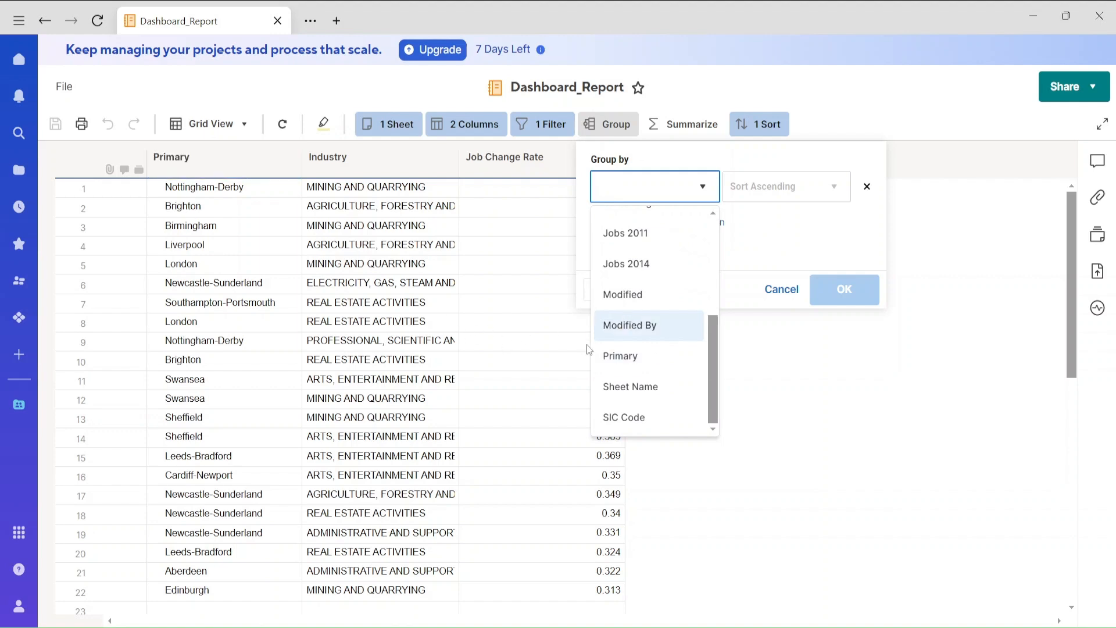
left_click(622, 356)
left_click(859, 292)
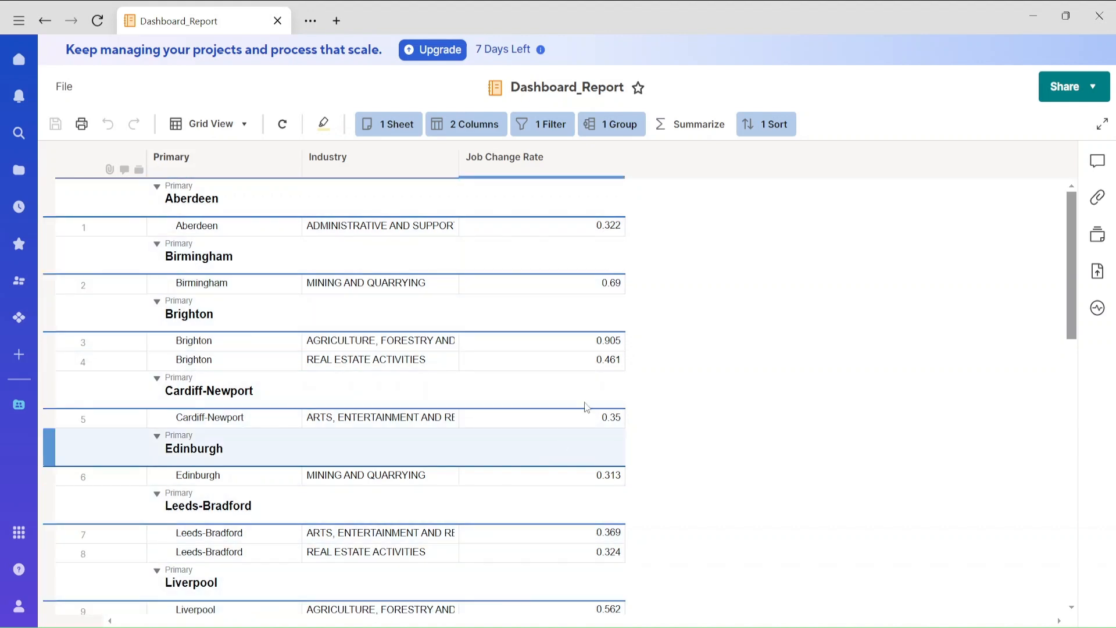
- Remove the grouping by the Primary column from the report
left_click(587, 124)
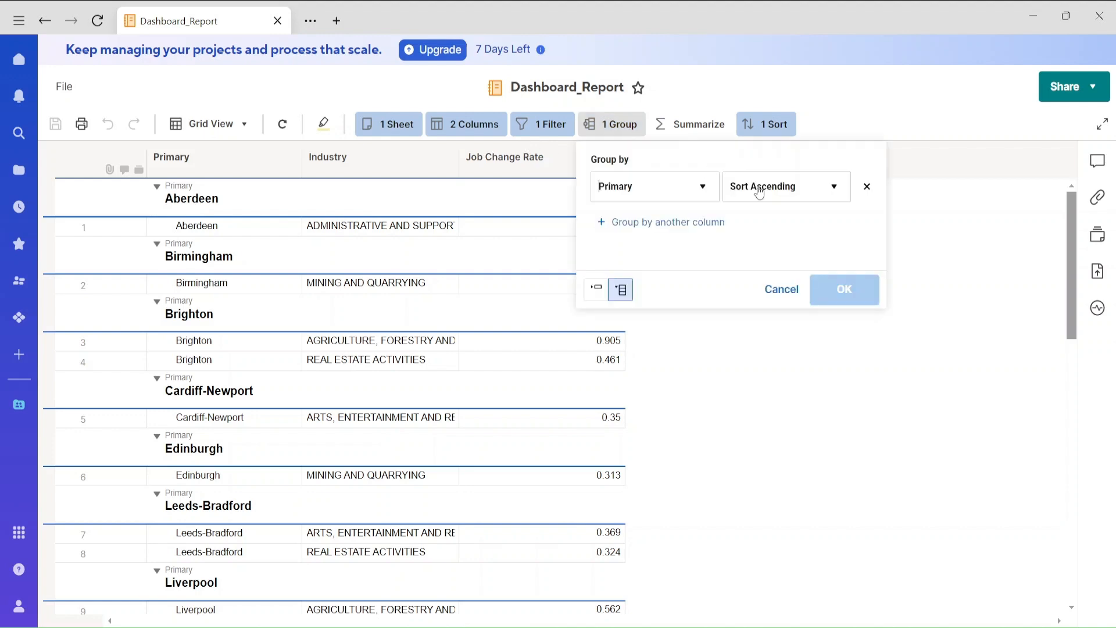
left_click(867, 186)
left_click(858, 289)
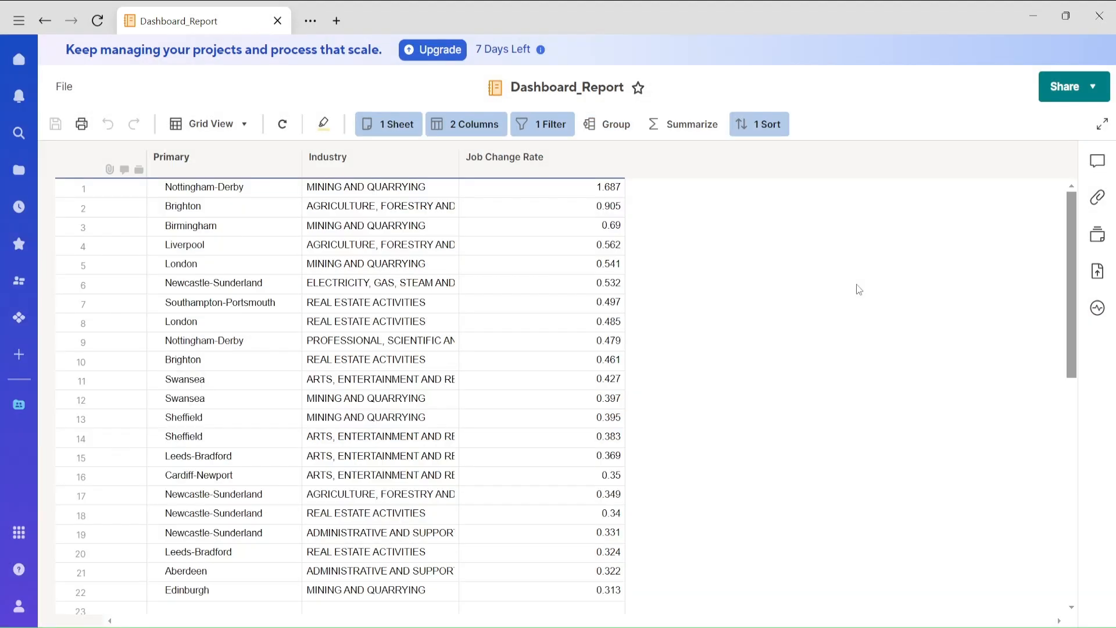
- Rename the report's Primary column to "Cities"
double_click(212, 161)
left_click(210, 218)
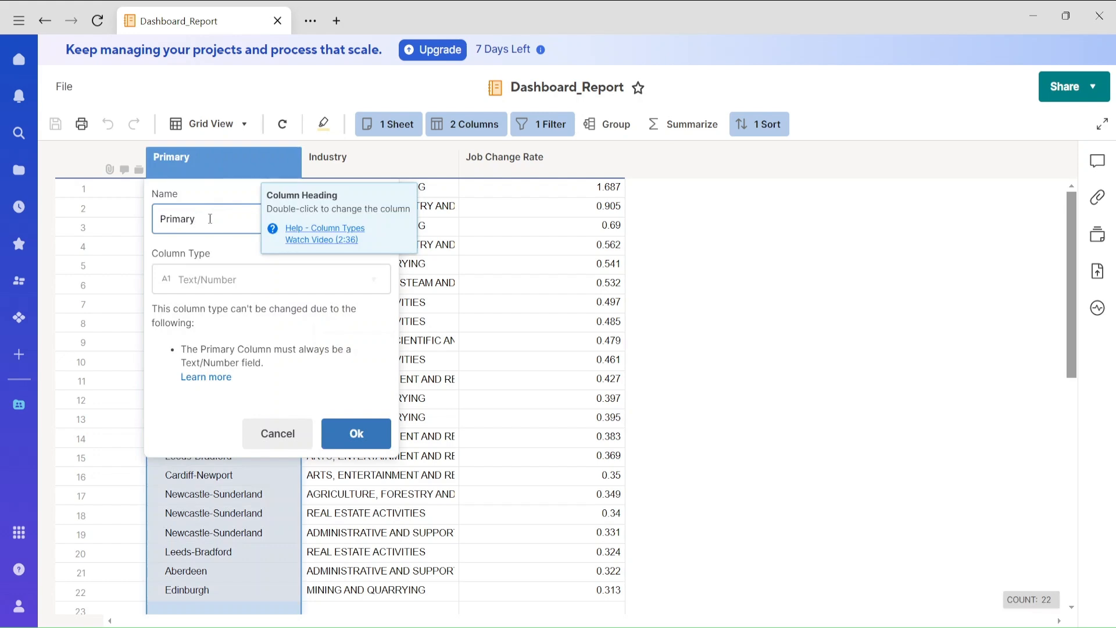
type("Cities")
key("Return")
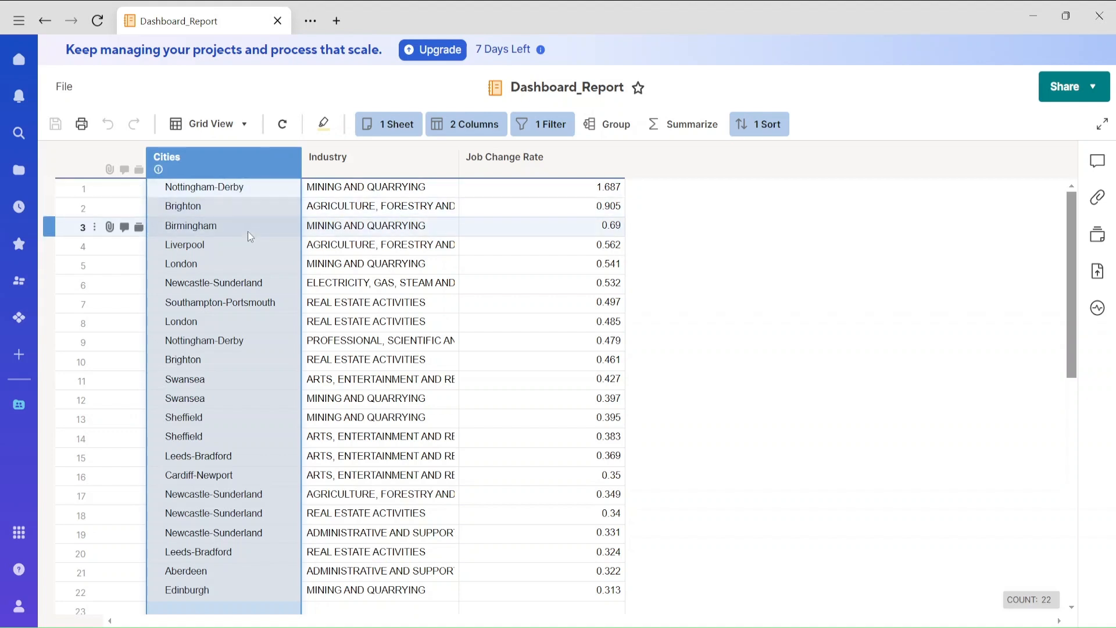
- Group the report rows by Industry in ascending order
left_click(737, 254)
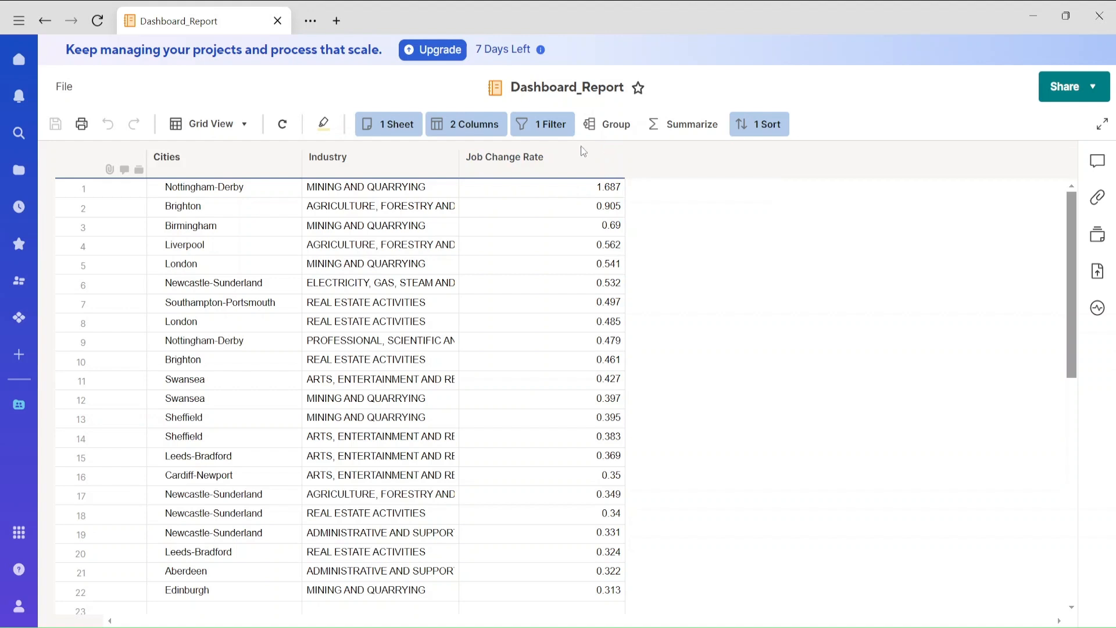
left_click(605, 123)
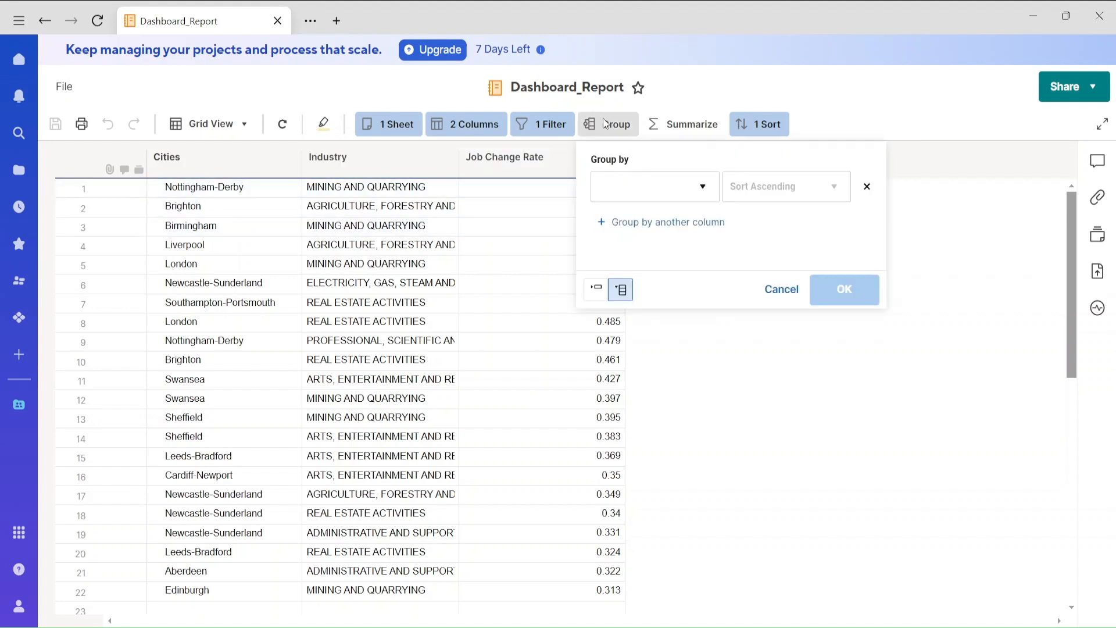
left_click(693, 188)
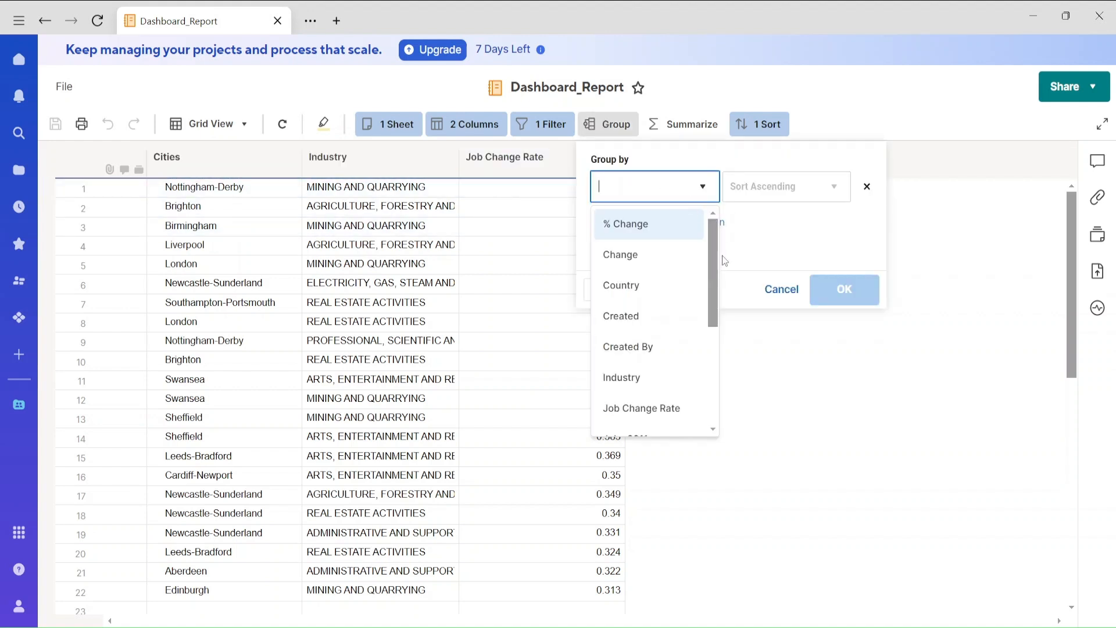
left_click(643, 377)
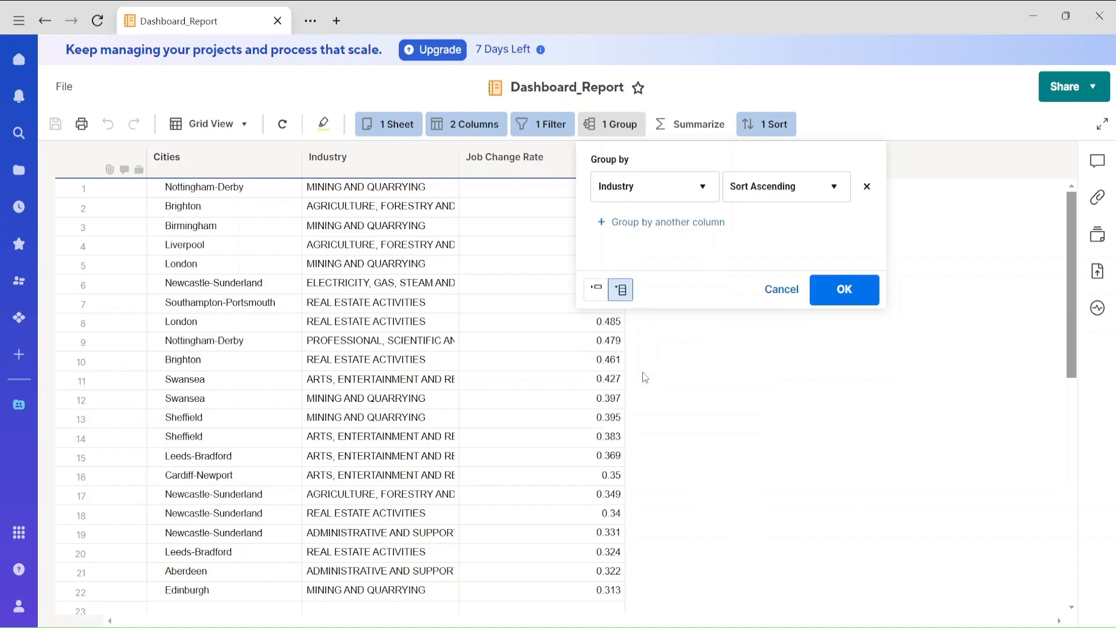
left_click(872, 284)
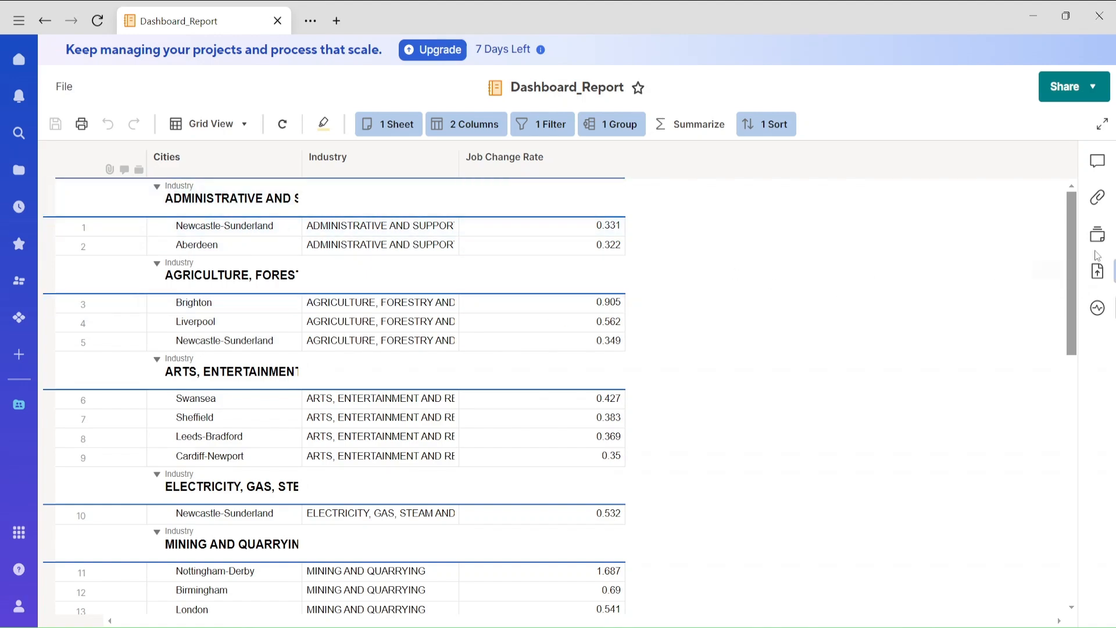
- Add a summary to the report that shows the average Job Change Rate
left_click_drag(1078, 276, 1078, 128)
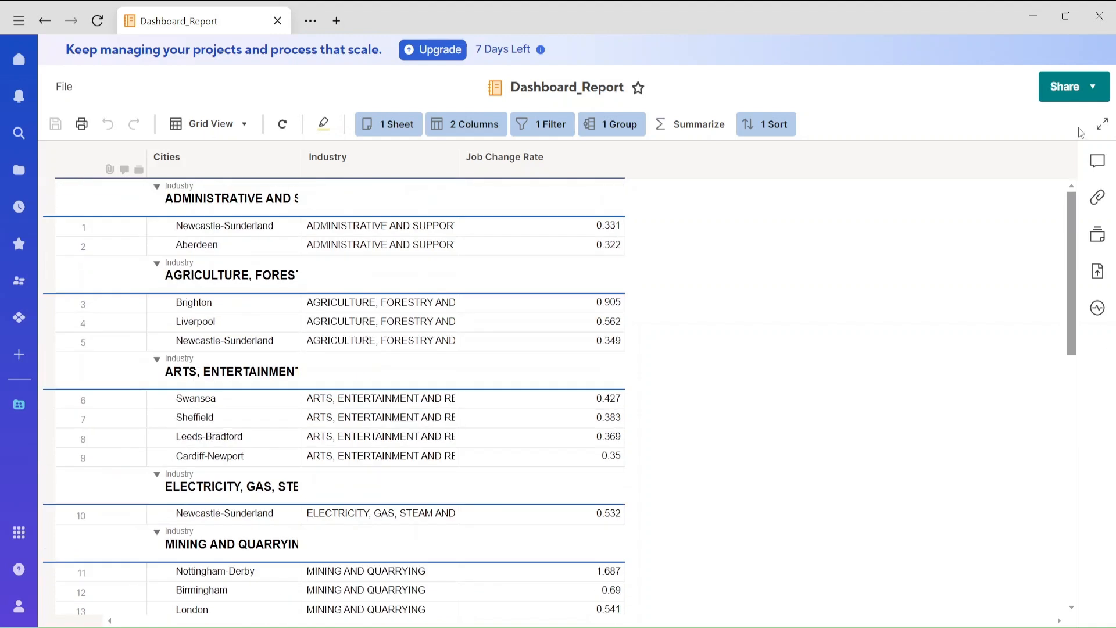
left_click(719, 125)
left_click(770, 184)
left_click(686, 138)
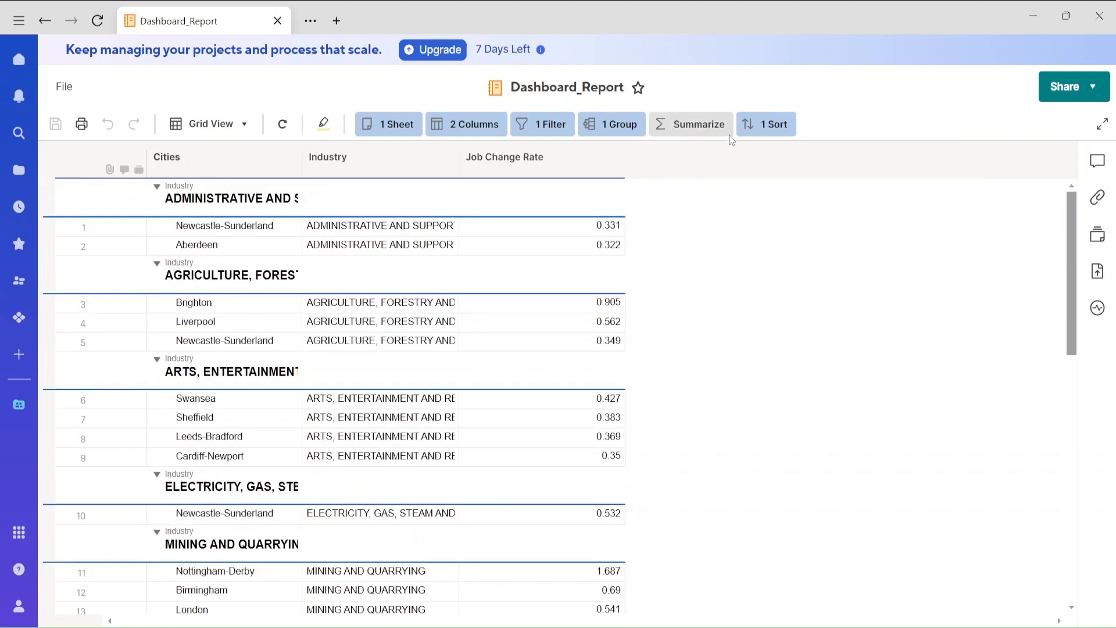
left_click(690, 129)
left_click(735, 187)
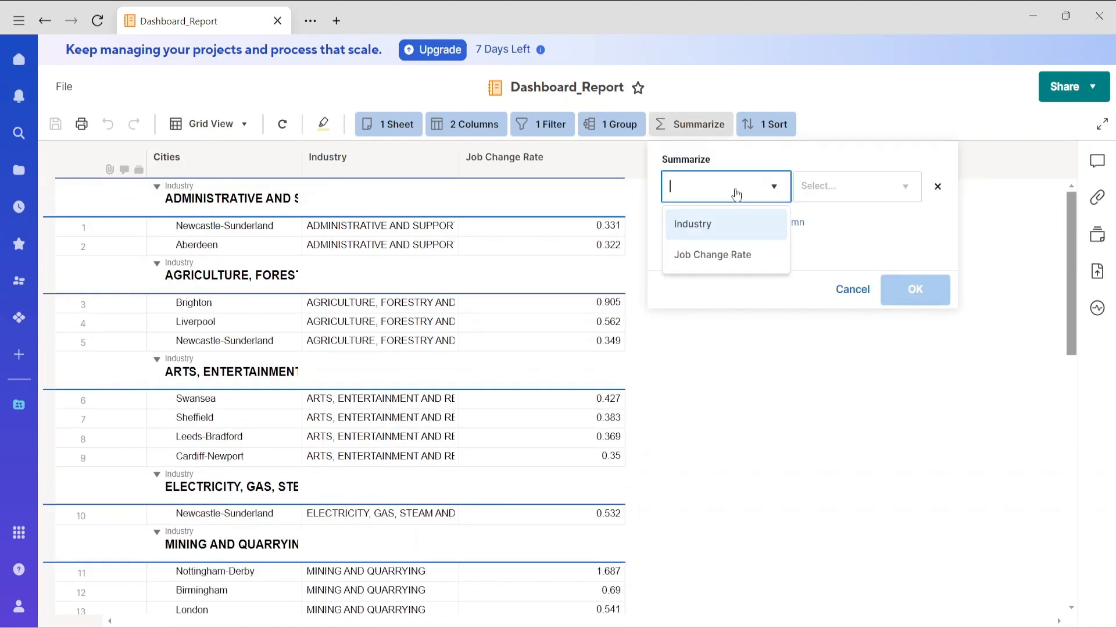
left_click(734, 256)
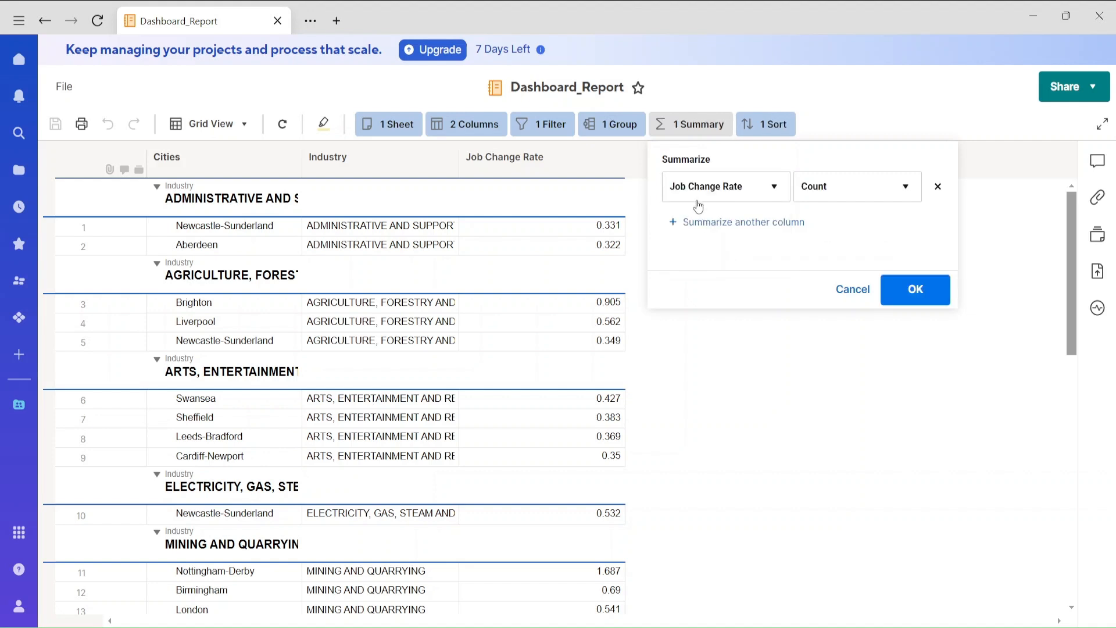
left_click(883, 202)
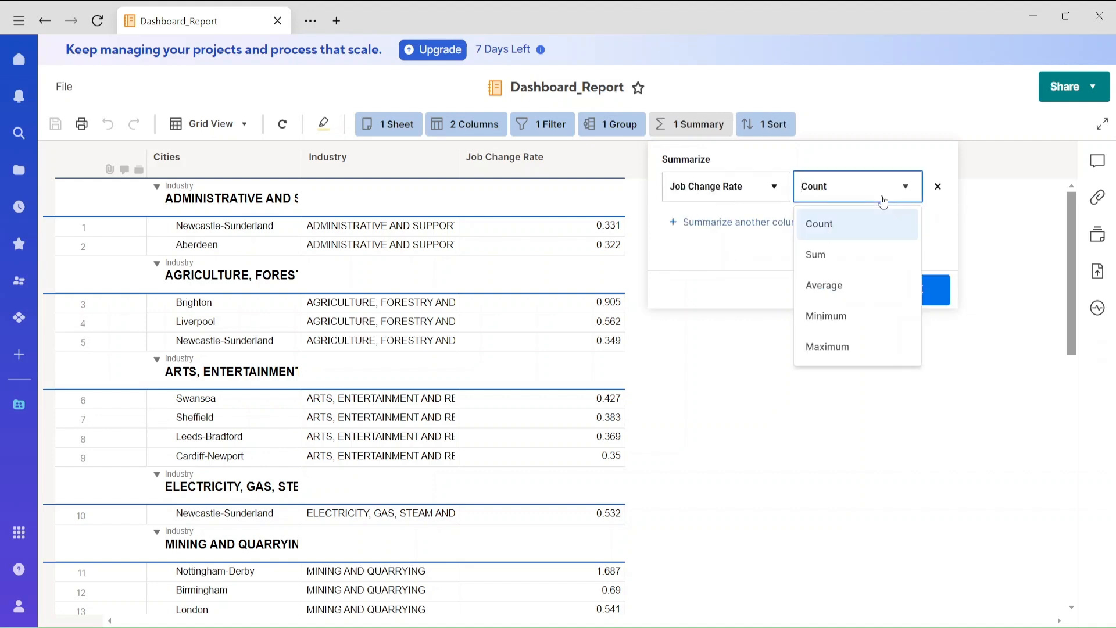
left_click(869, 287)
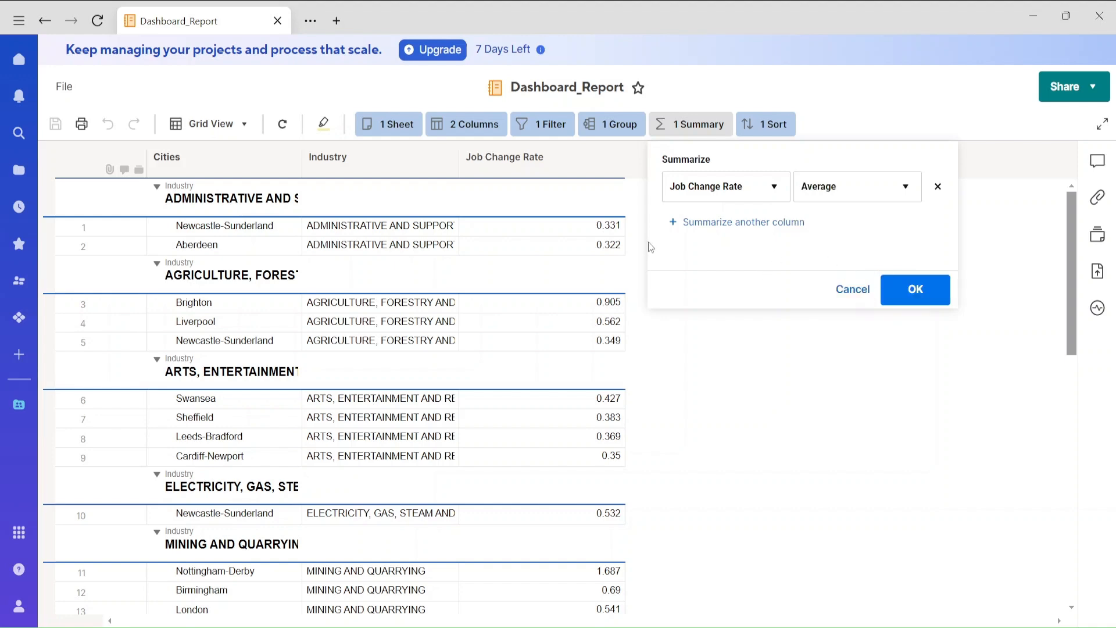
left_click(926, 279)
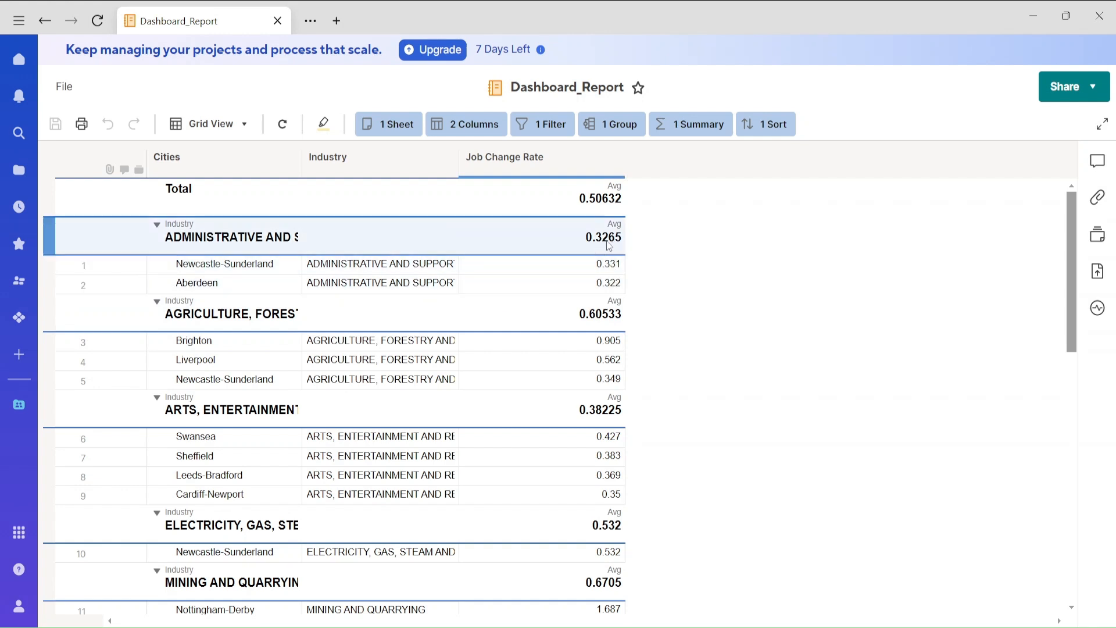
- Widen the Cities column to fit most industry group headings, and save the report
left_click(279, 162)
left_click_drag(302, 166, 476, 174)
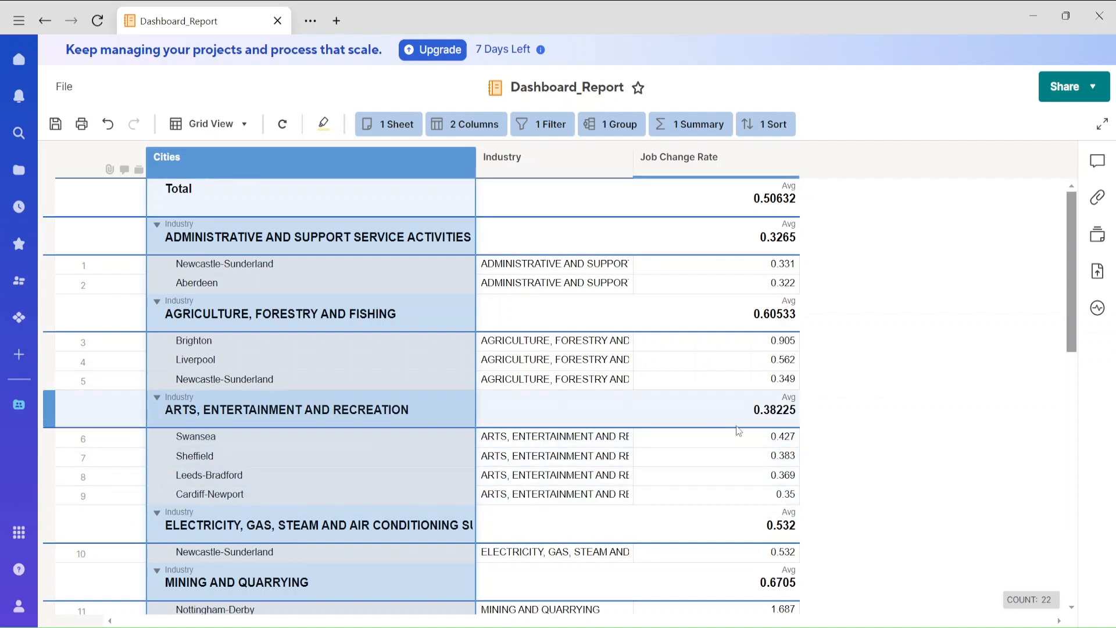
left_click_drag(1072, 321, 1051, 190)
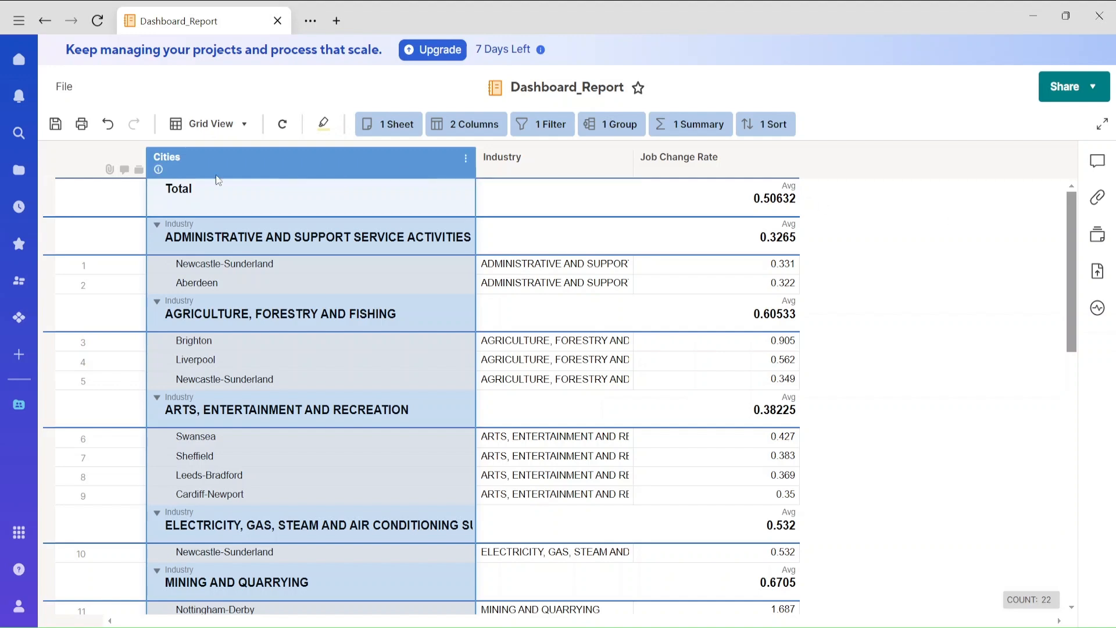
left_click(55, 123)
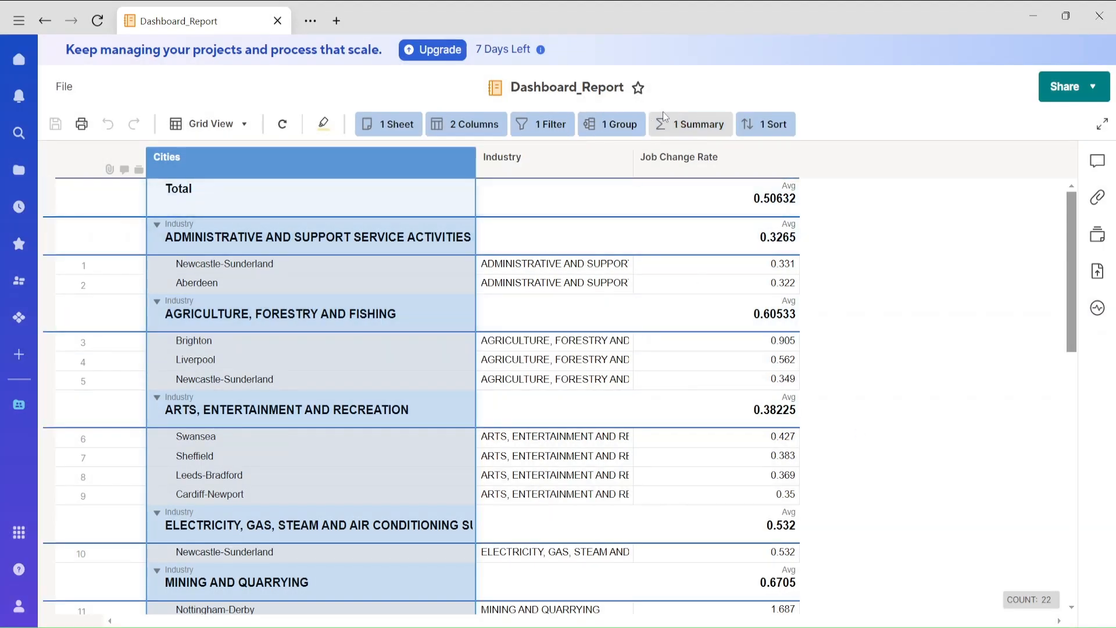
left_click(686, 129)
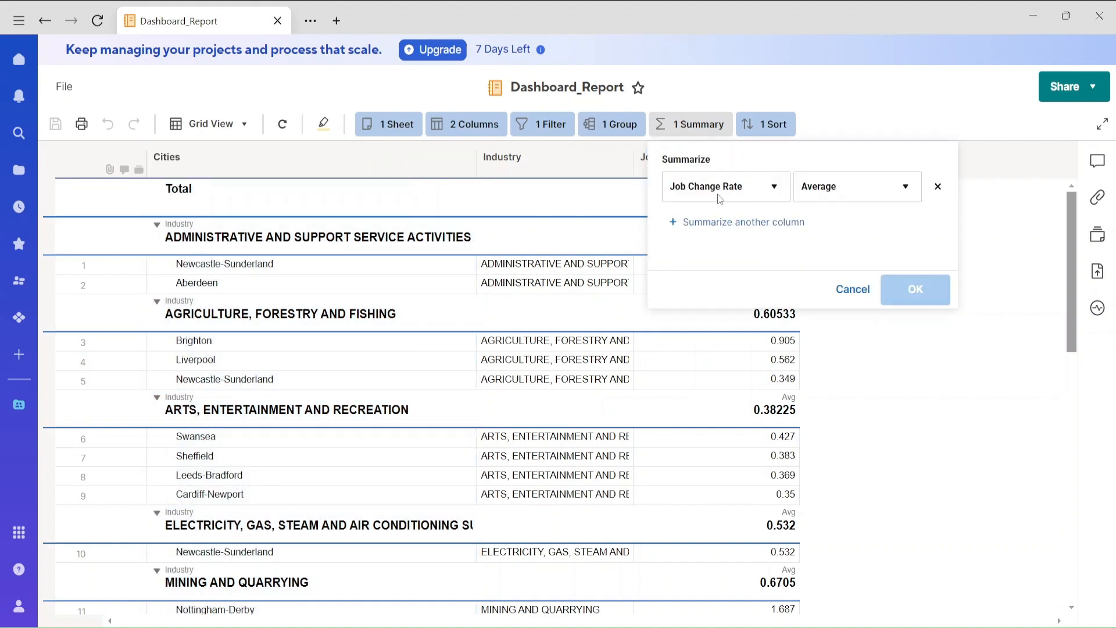
left_click(598, 129)
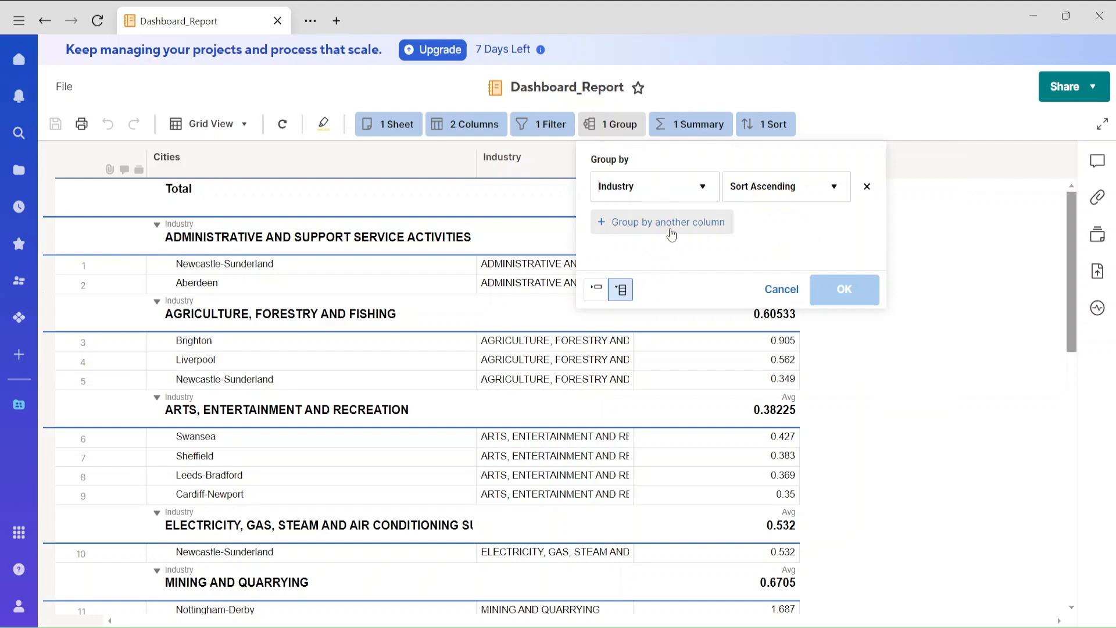
left_click(902, 256)
- Return to the UK_Job_Change workspace and open UK_Job_Data_Dashboard for editing
left_click(45, 21)
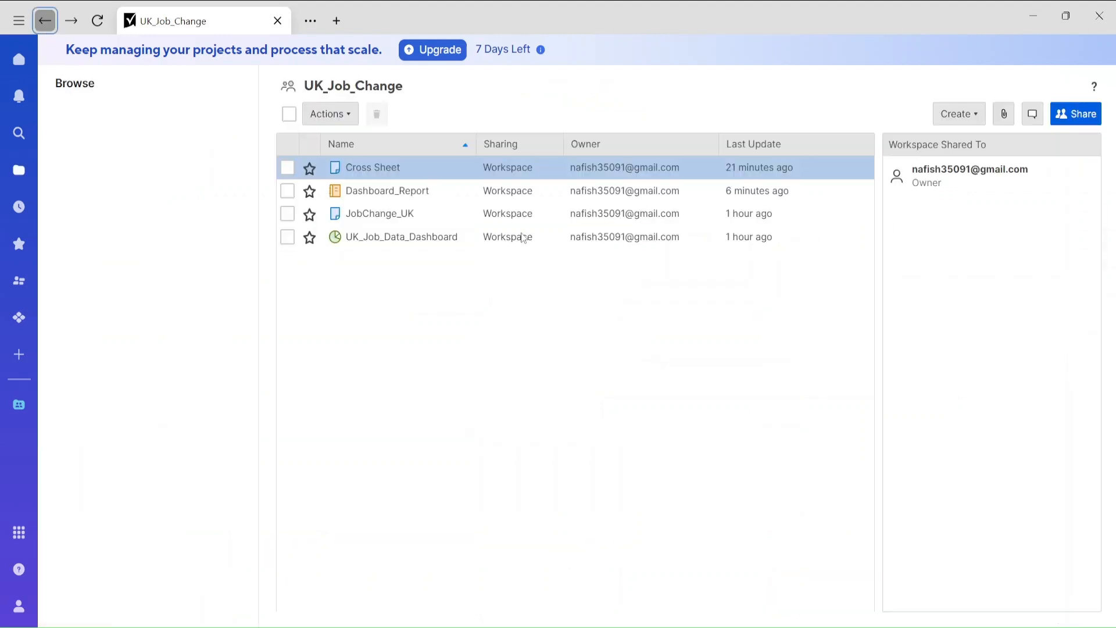
left_click(400, 241)
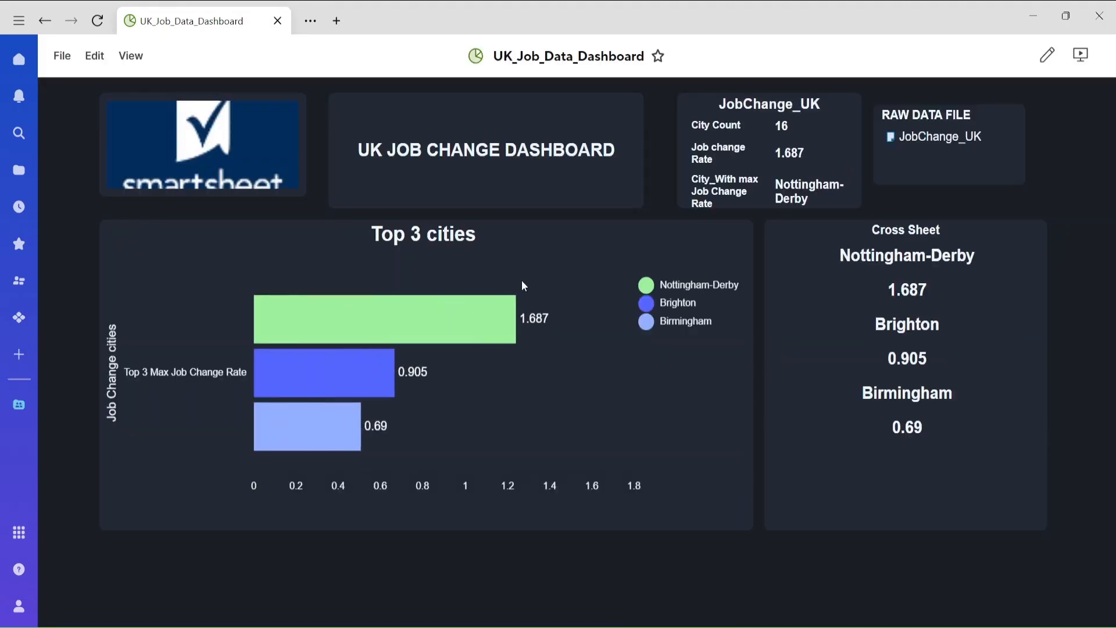
left_click(94, 55)
left_click(137, 93)
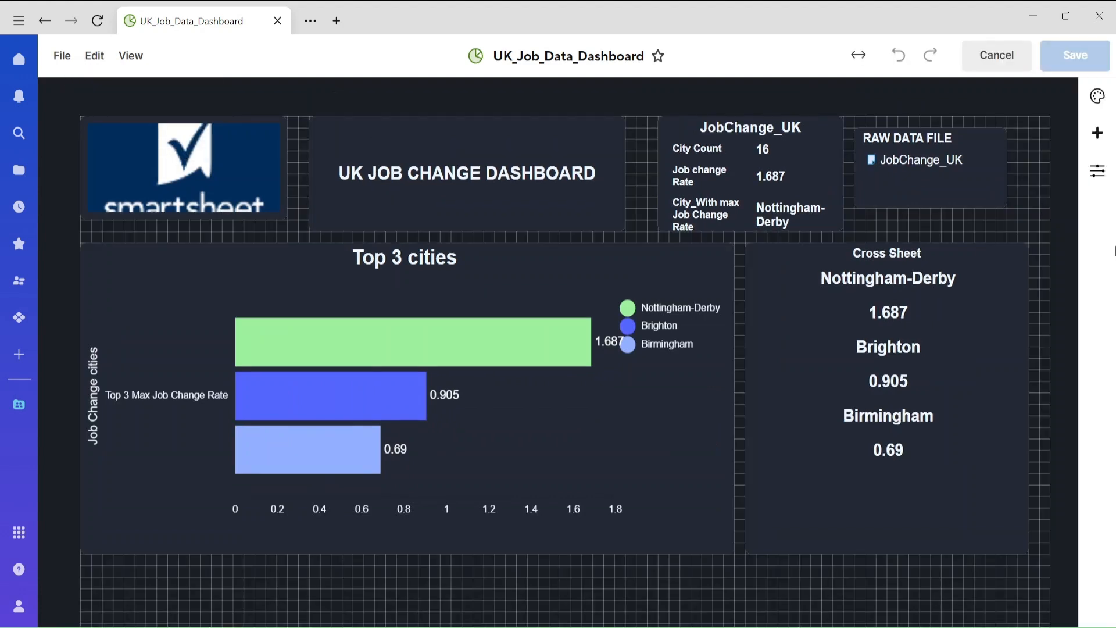
- Add a chart widget to the dashboard with Dashboard_Report from the UK_Job_Change workspace as its data source
left_click(1098, 133)
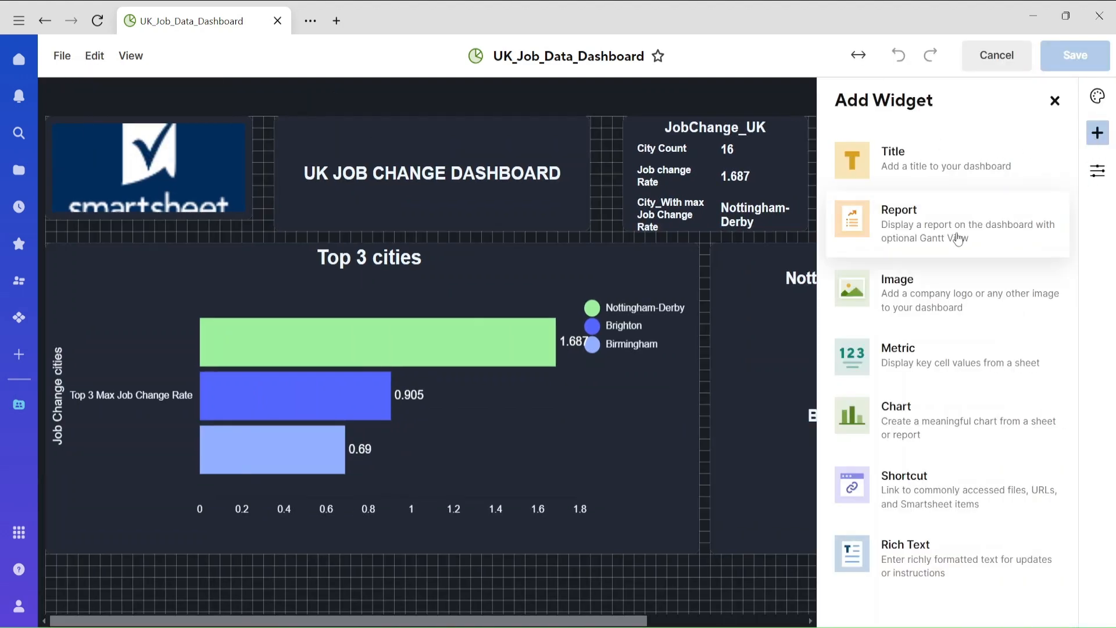
left_click(913, 412)
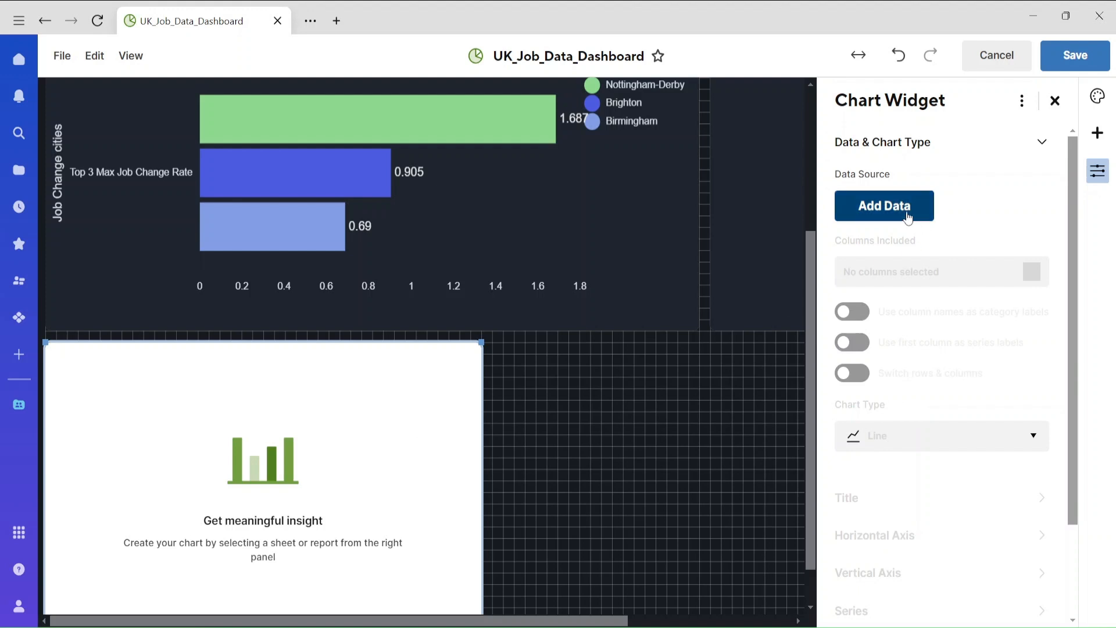
left_click(890, 207)
left_click(118, 333)
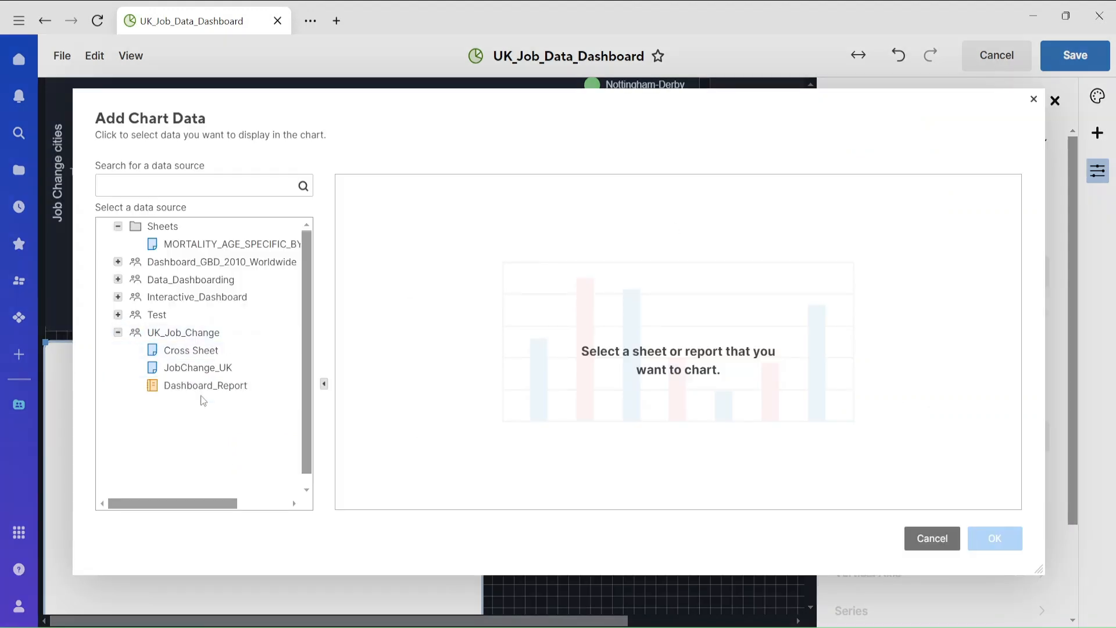
left_click(204, 386)
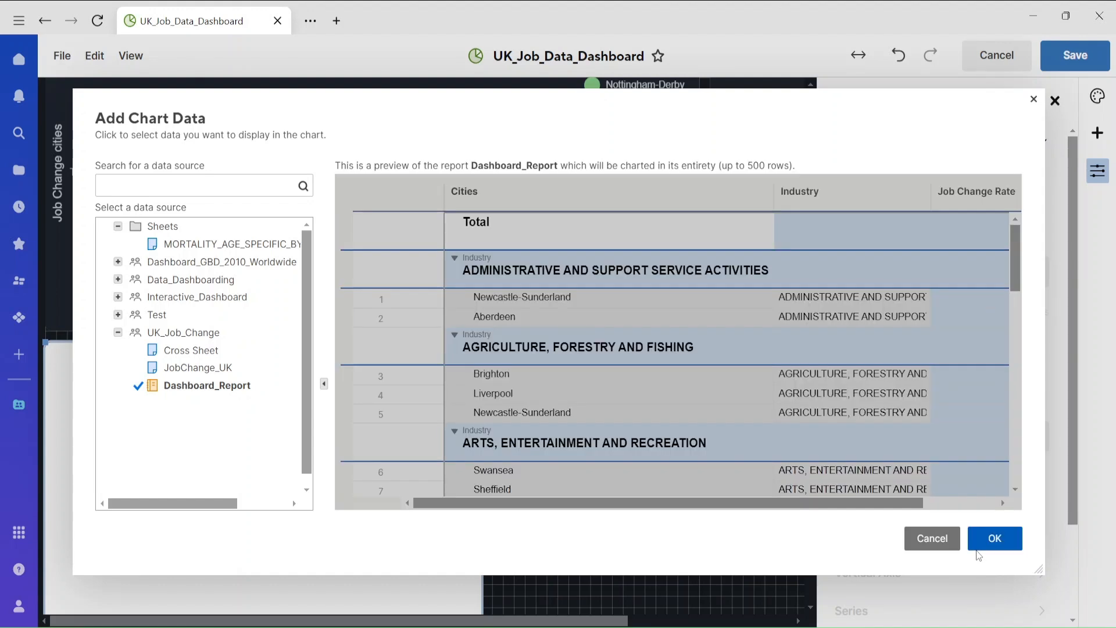
left_click(993, 537)
- Widen the new Dashboard_Report chart widget so its industry labels spread out, and change its chart type to Bar
scroll(564, 534, "down", 1)
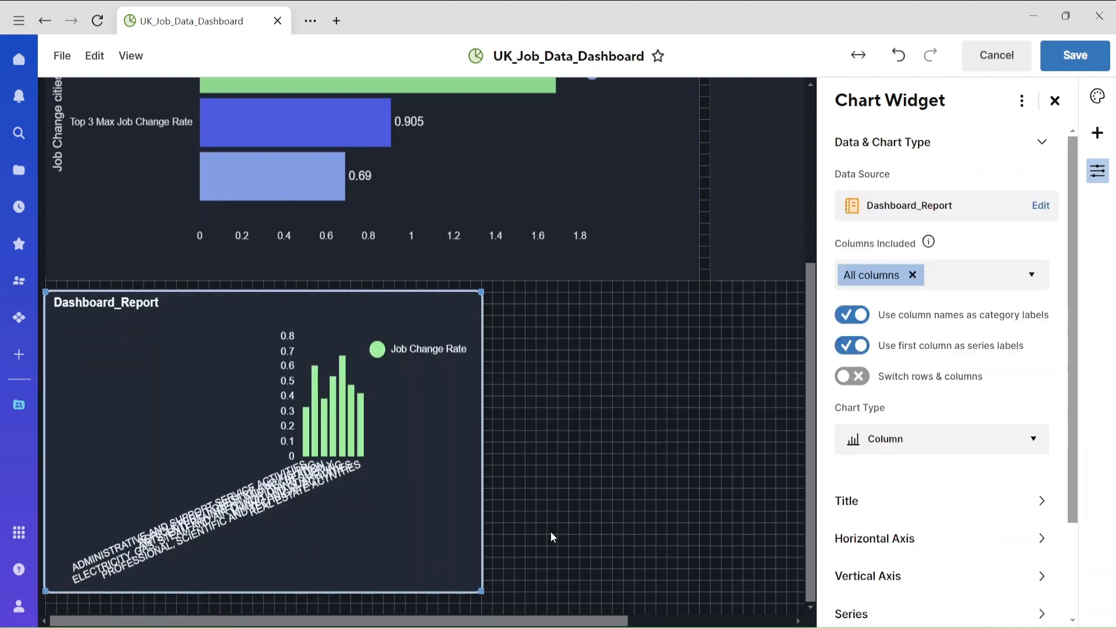
left_click_drag(483, 595, 789, 590)
left_click_drag(623, 621, 539, 620)
left_click(888, 437)
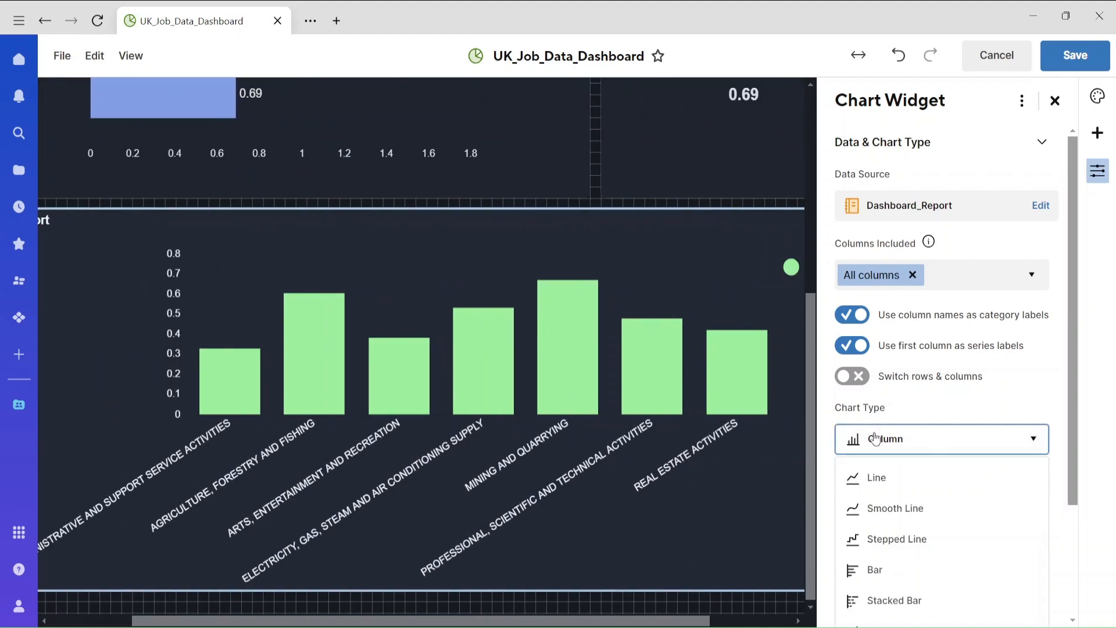
left_click(891, 567)
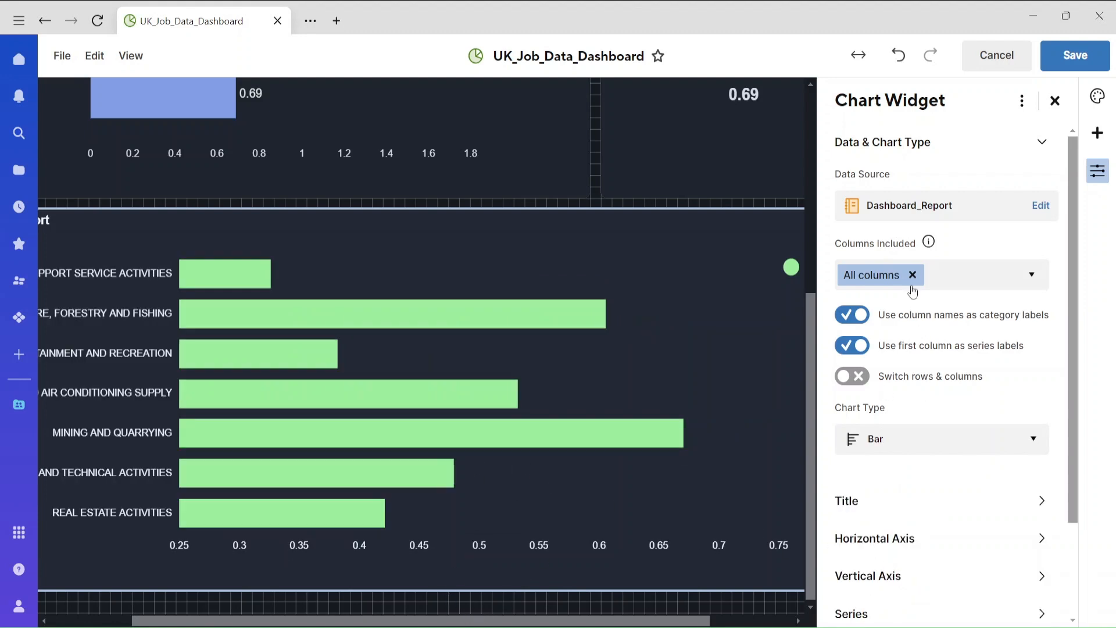
- Limit the columns included in the chart to Cities and Job Change Rate
left_click(970, 282)
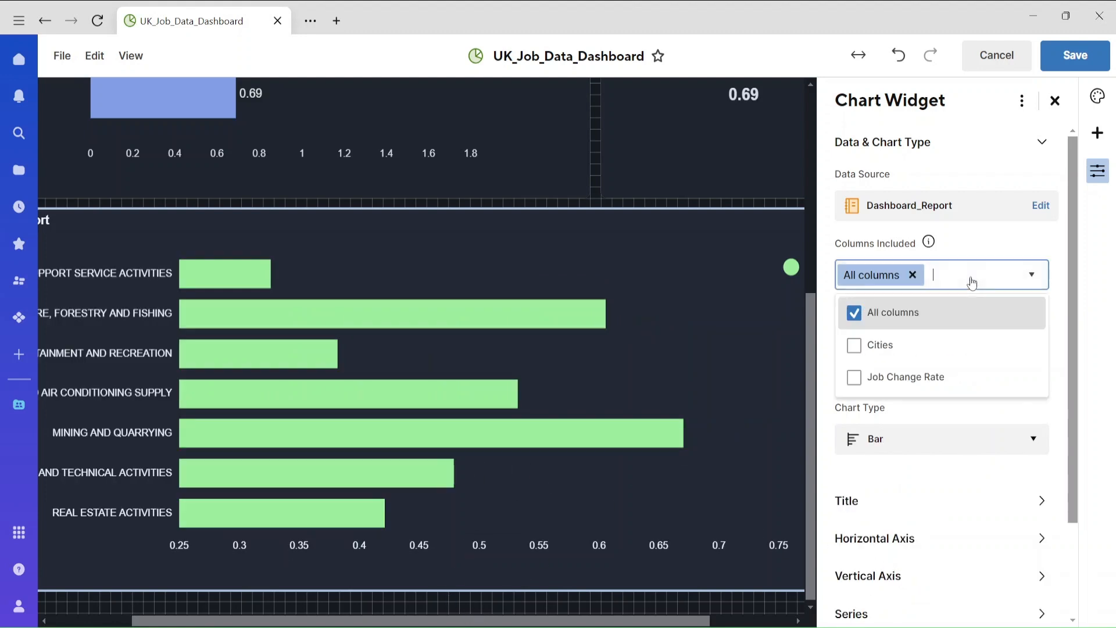
left_click(852, 349)
left_click(879, 375)
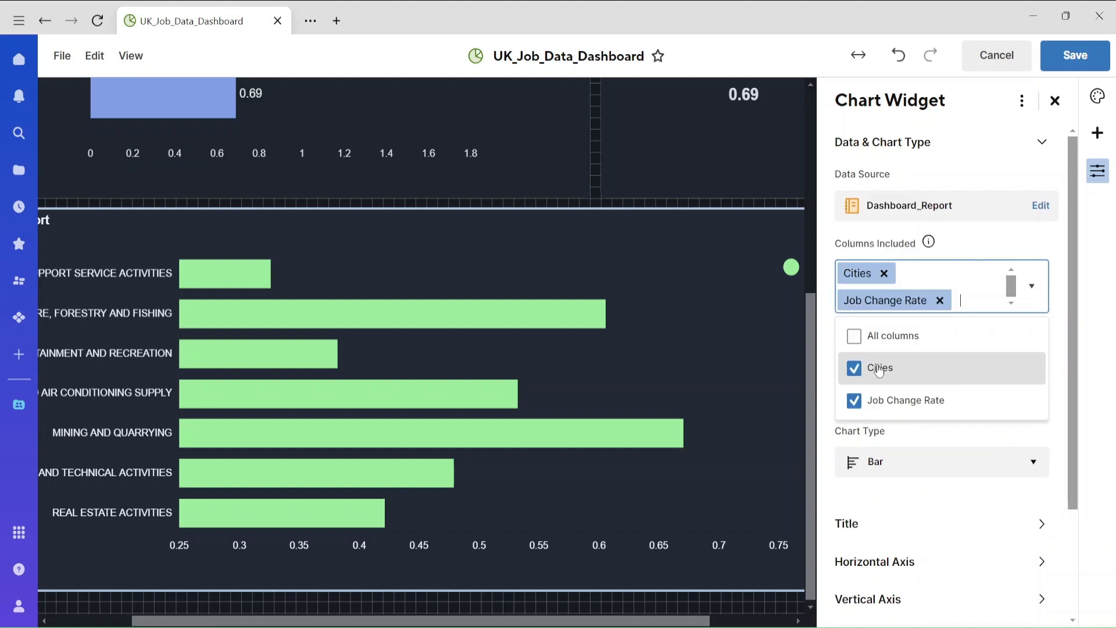
left_click(767, 455)
- Try the chart with its rows and columns switched, and restore the original arrangement
left_click(866, 400)
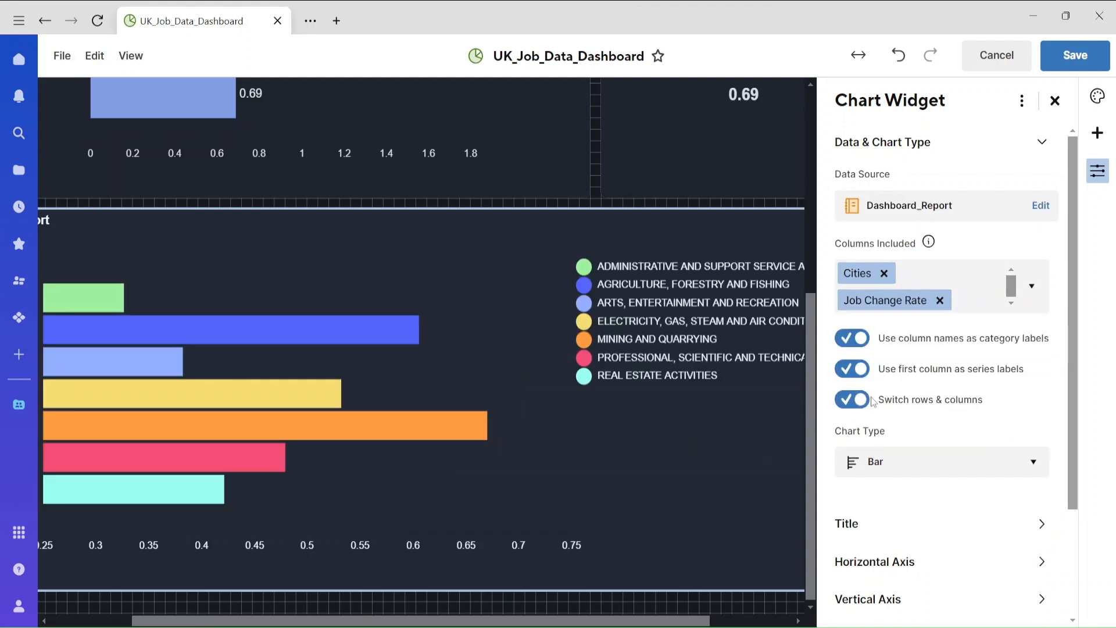
left_click_drag(674, 622, 495, 626)
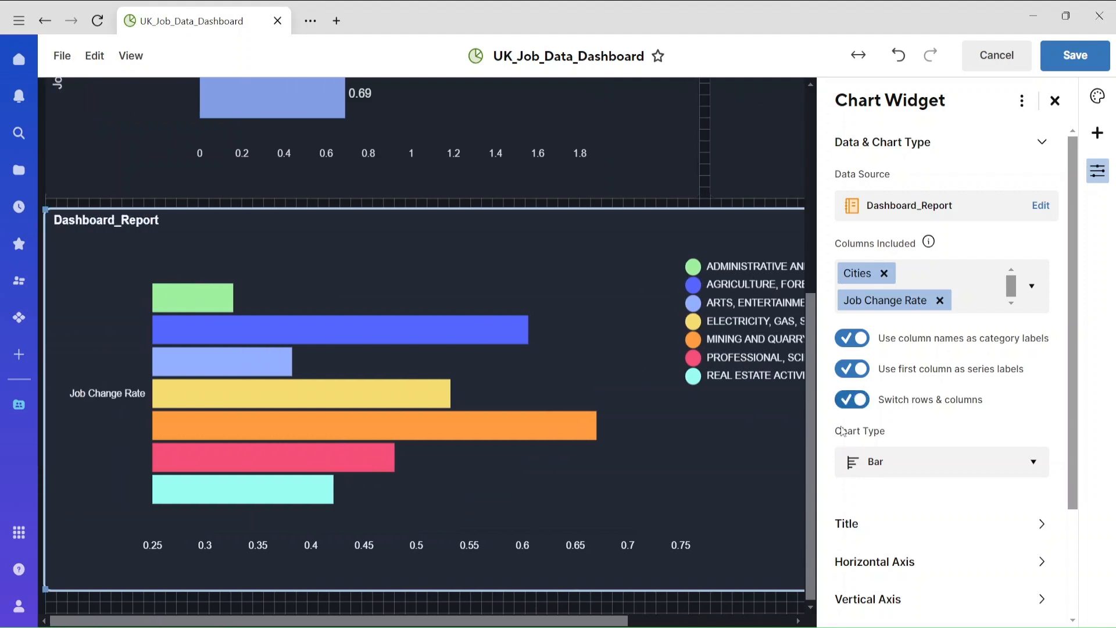
left_click(852, 400)
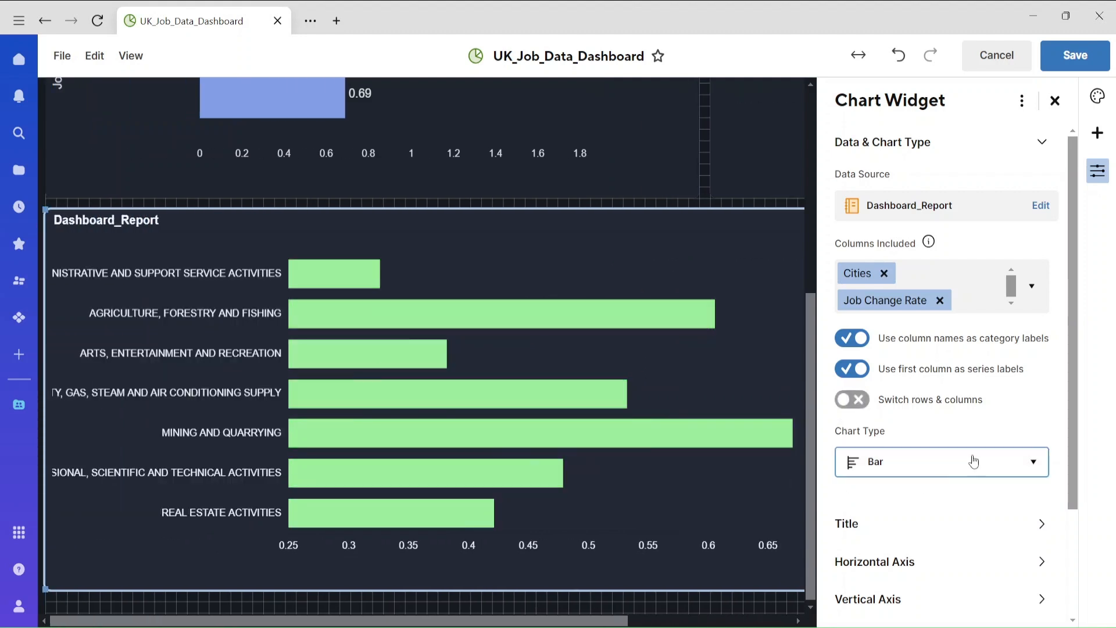
- Set the font size of the Dashboard_Report chart title to 20
left_click(893, 525)
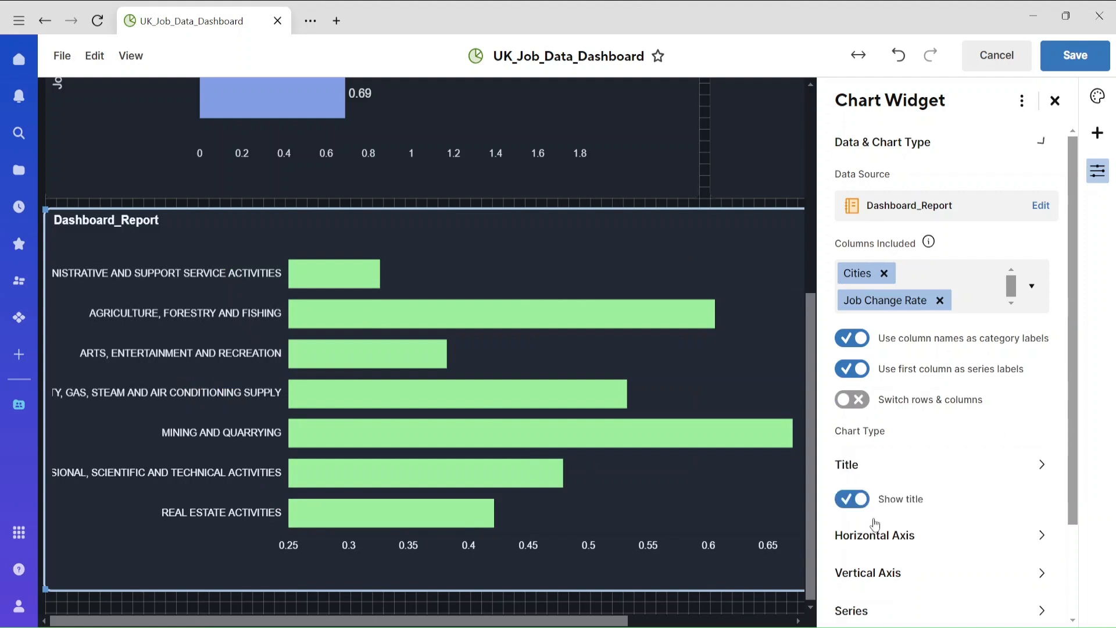
left_click(887, 255)
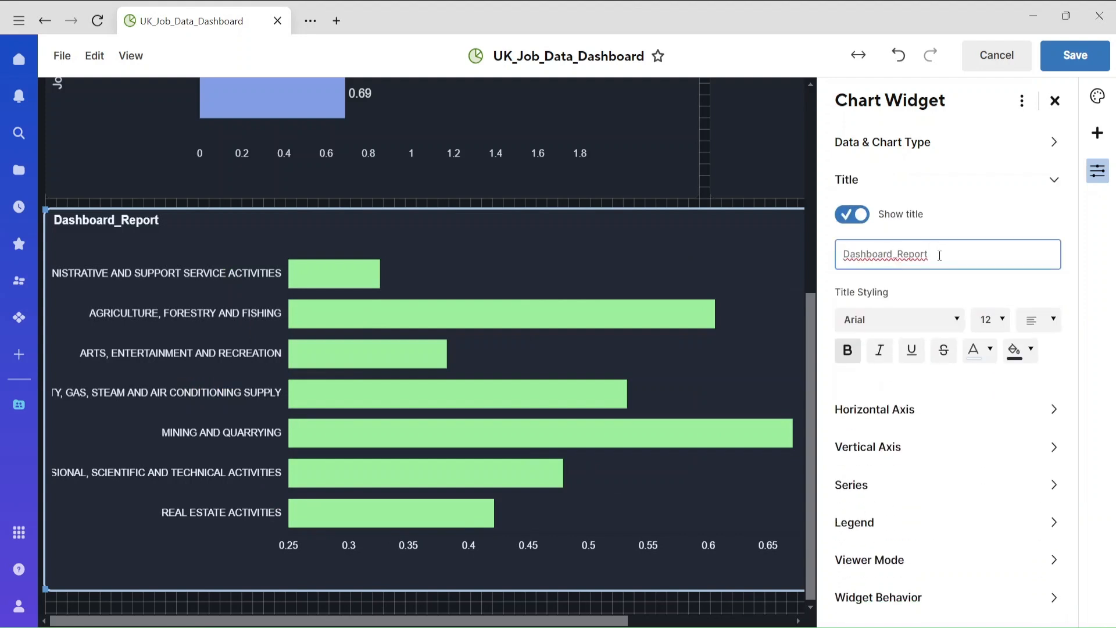
left_click(992, 319)
left_click(990, 517)
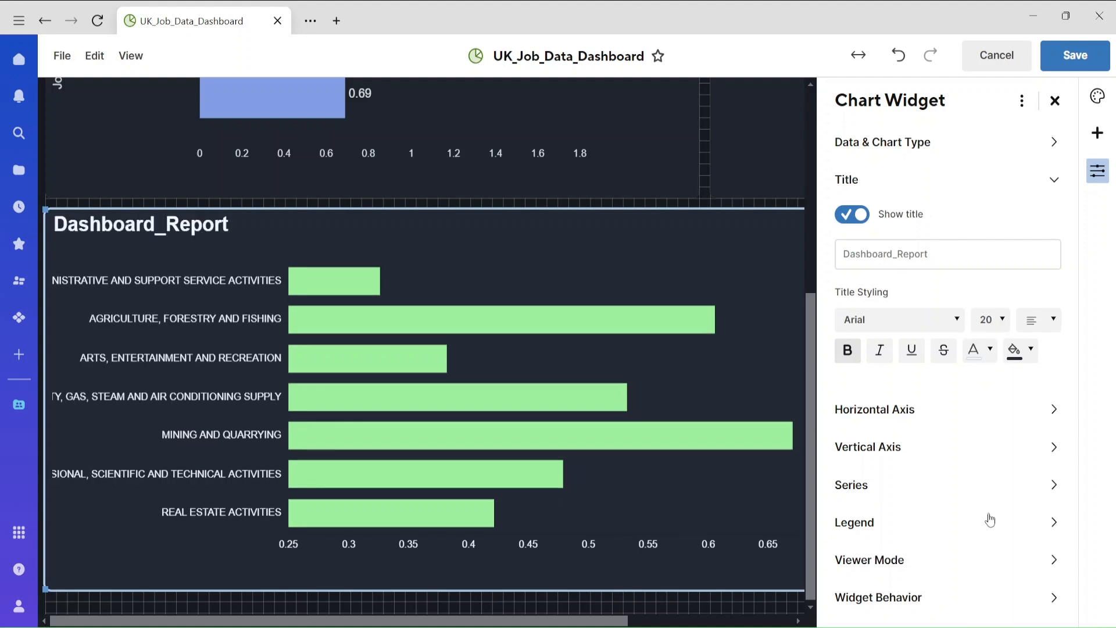
- Center the title of the Dashboard_Report chart and change its text to "Our Report Data"
left_click(1039, 319)
left_click(1031, 375)
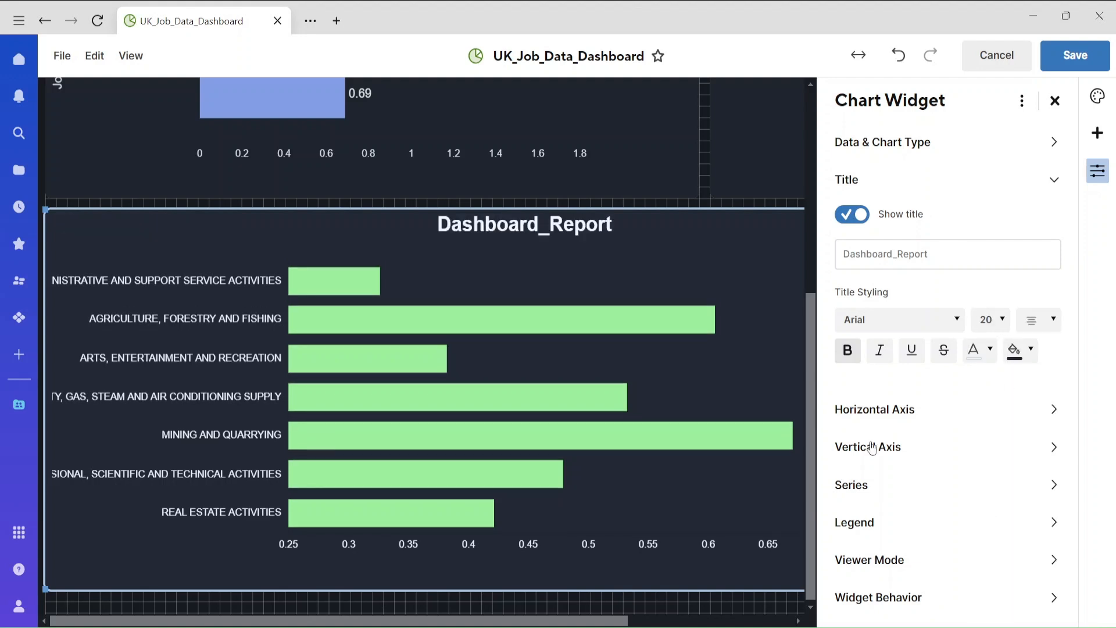
left_click_drag(969, 254, 839, 264)
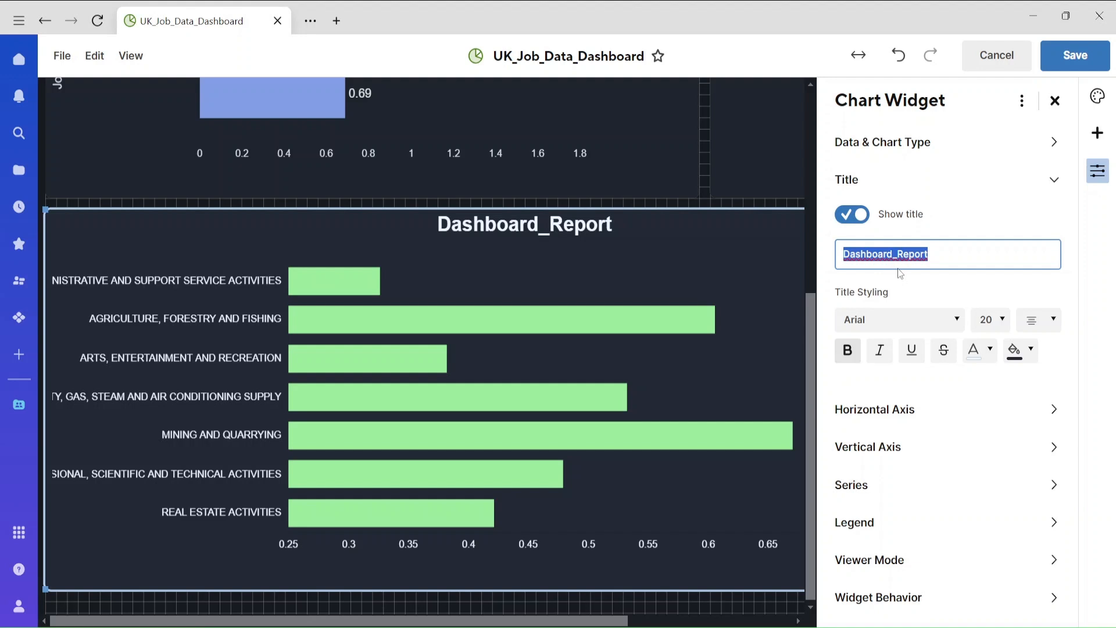
type("Our Report ")
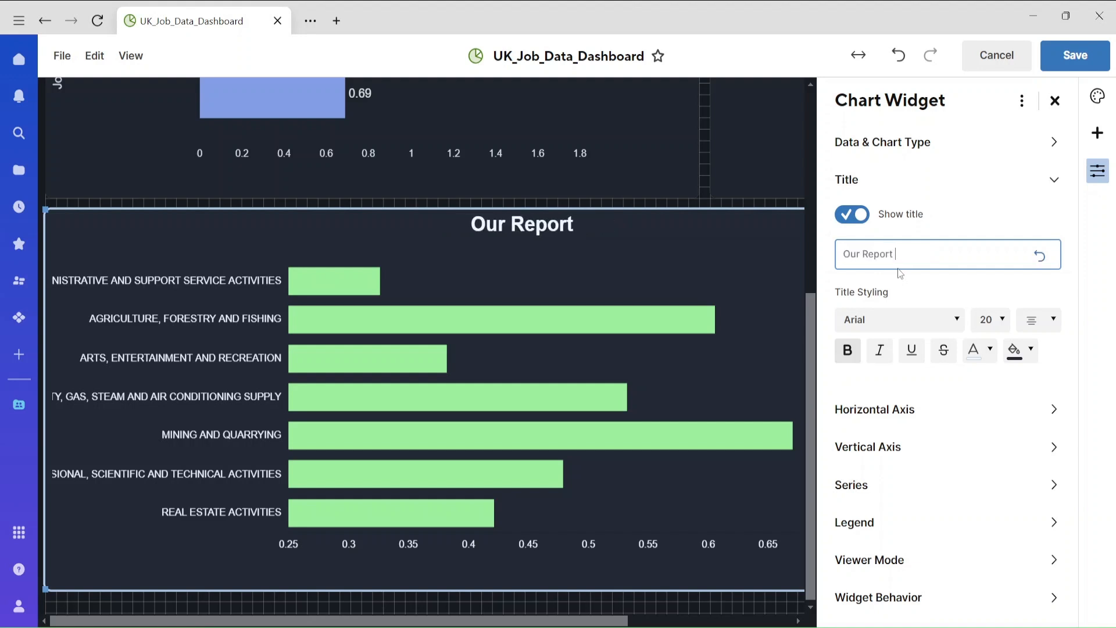
type("Data")
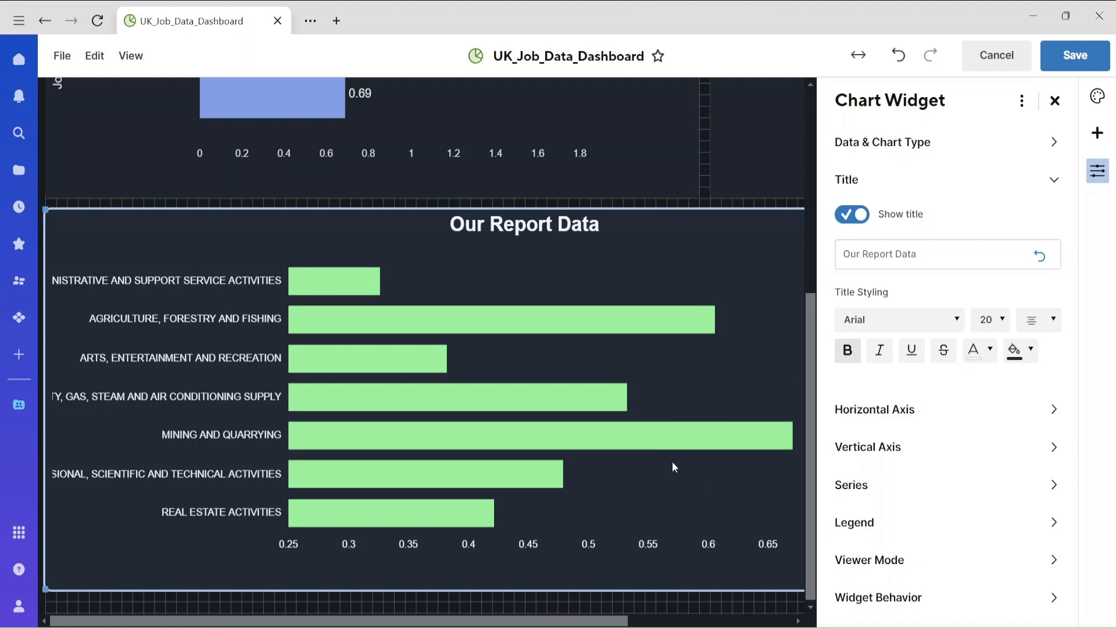
- Always show value labels on the chart's Job Change Rate series and set its color to the theme blue #5566FC
left_click(678, 443)
left_click(862, 436)
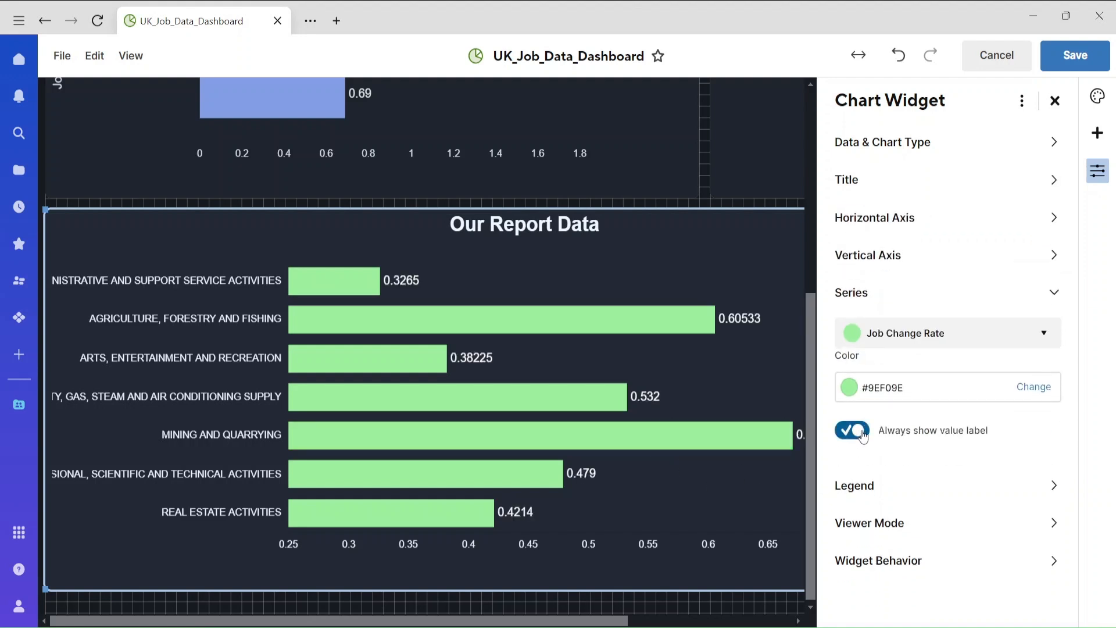
left_click(1027, 387)
left_click(880, 419)
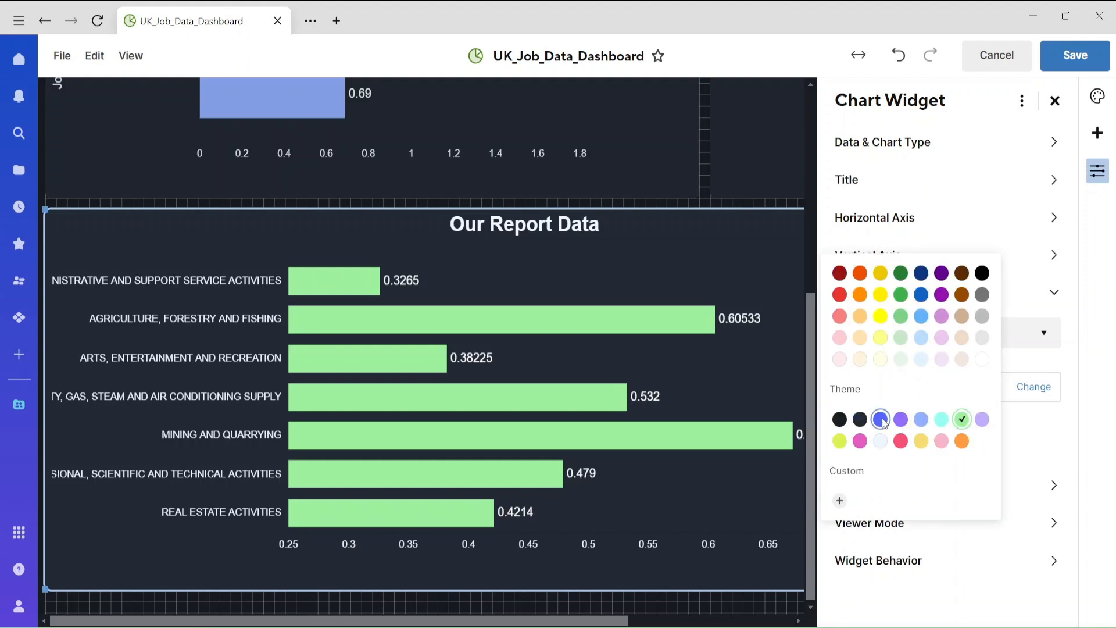
left_click(761, 362)
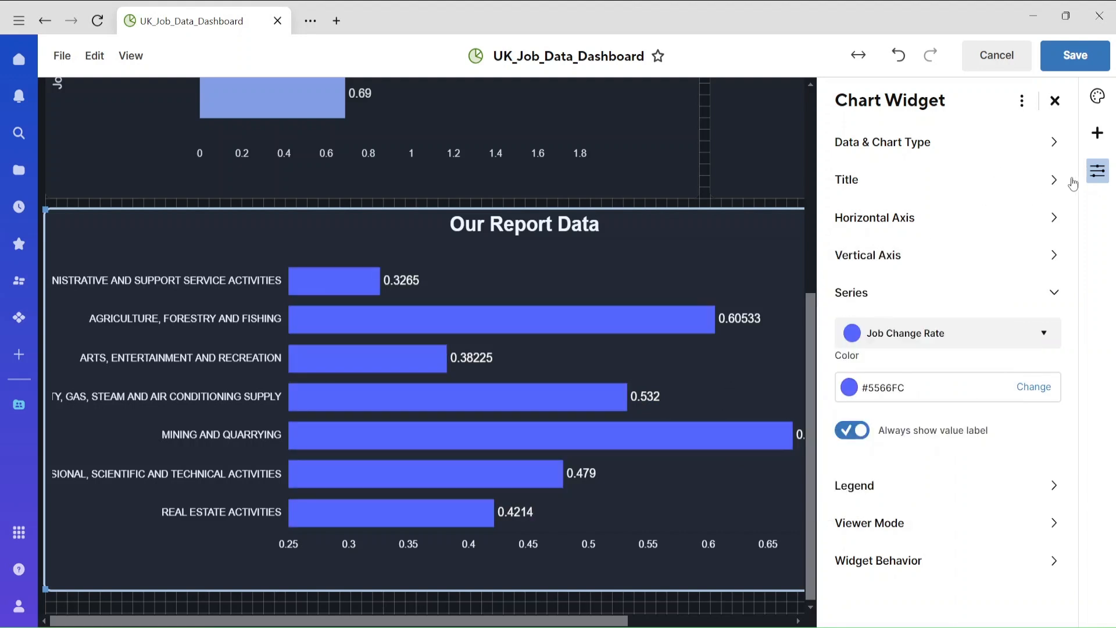
- Try the Our Report Data chart with no legend and with the legend at the top
left_click(919, 491)
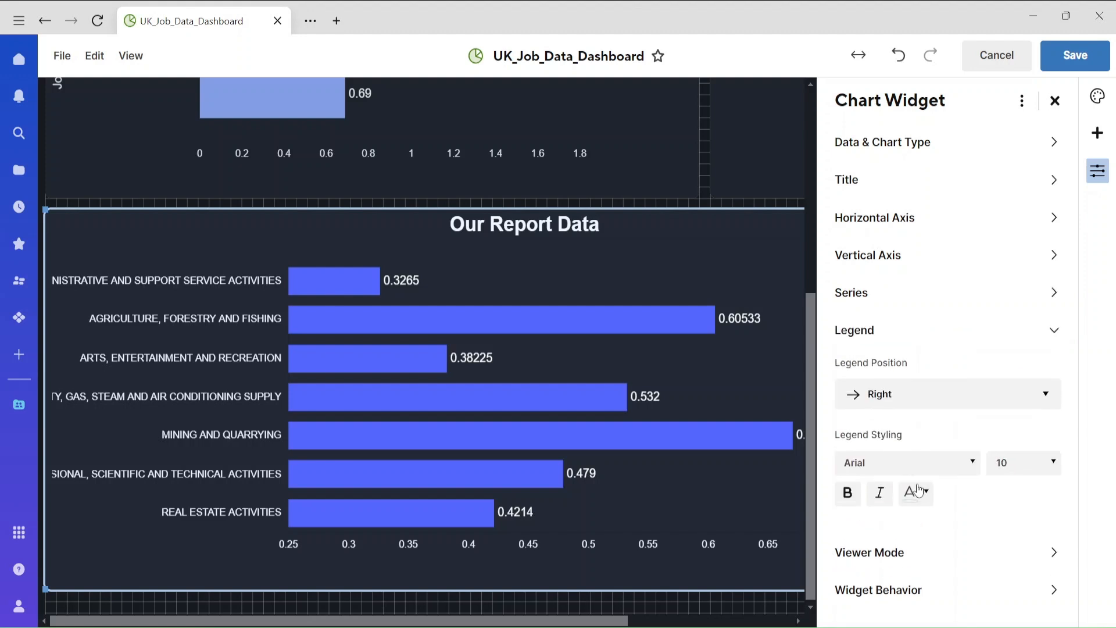
left_click(942, 392)
left_click(931, 444)
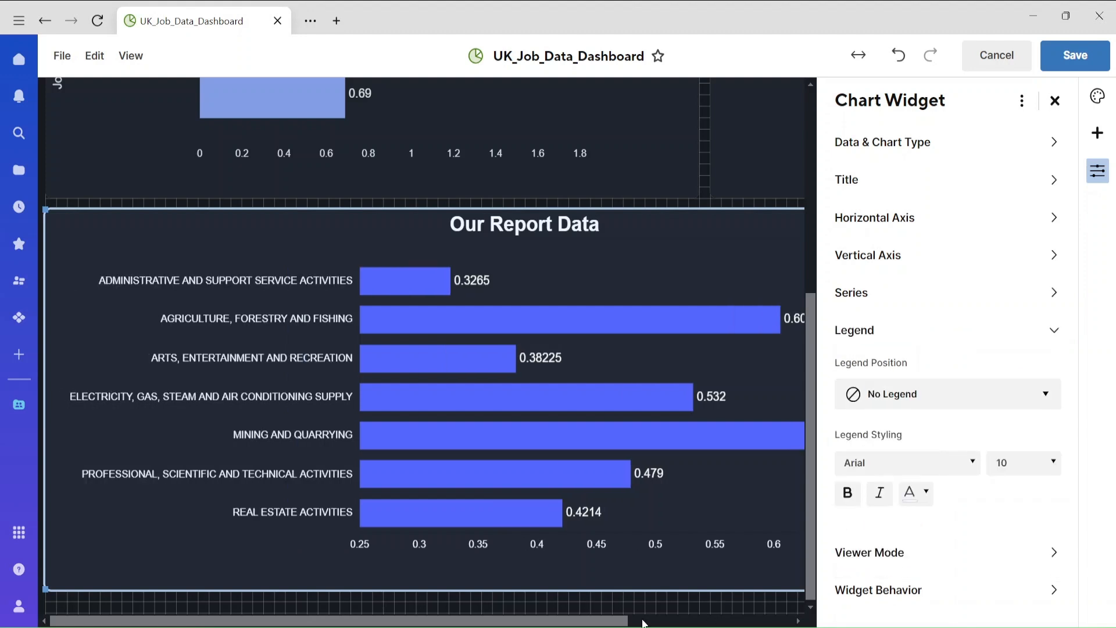
left_click_drag(581, 622, 746, 622)
left_click(986, 401)
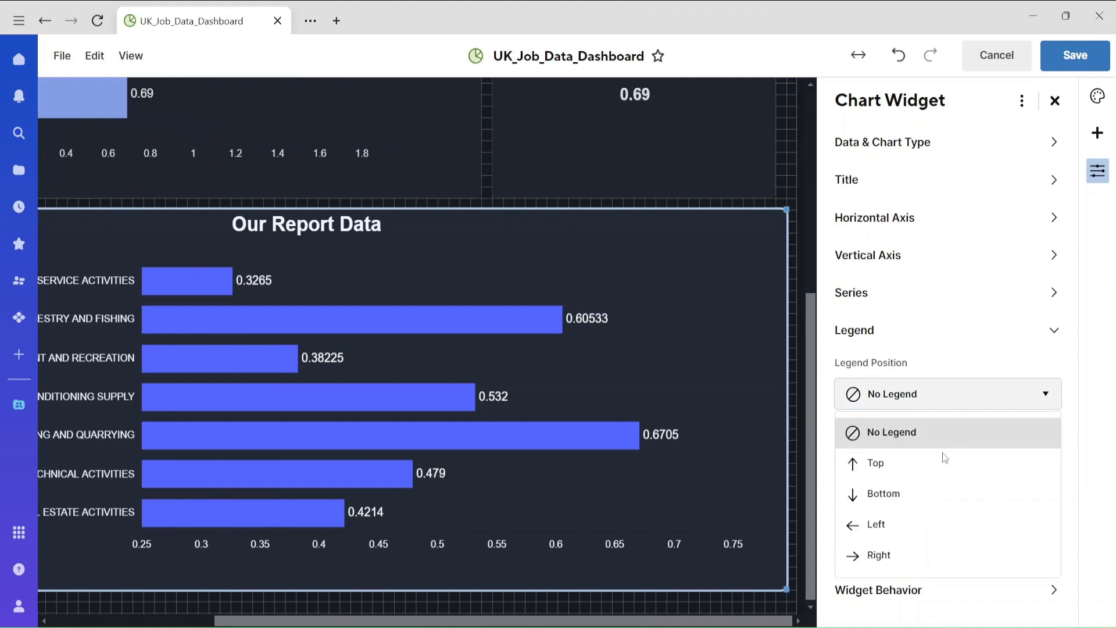
left_click(943, 457)
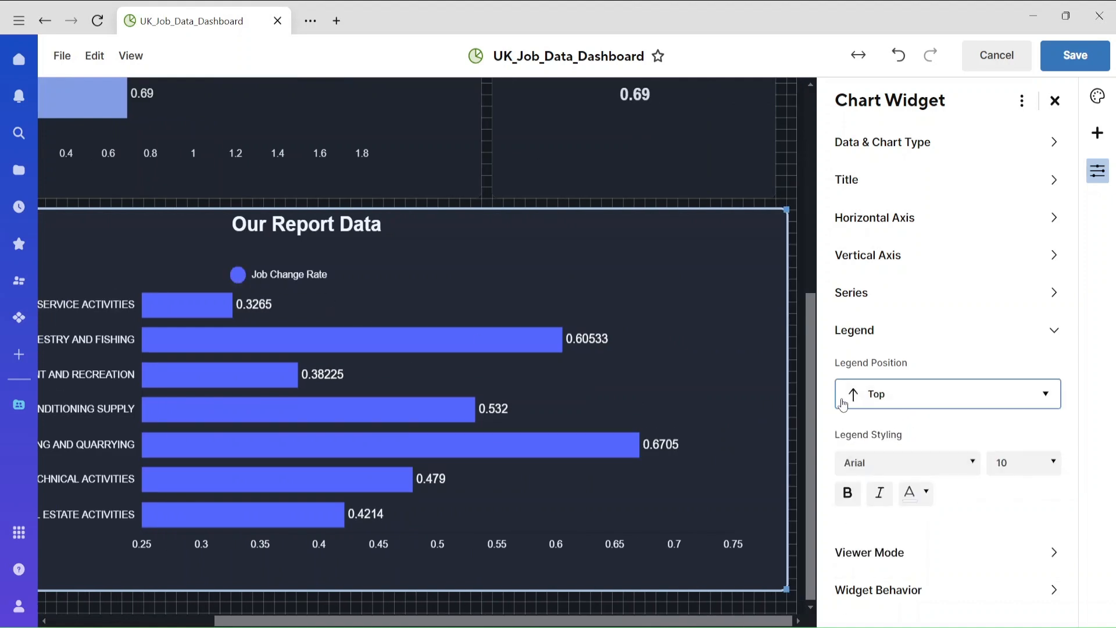
- Place the chart's legend at the bottom and save the dashboard
left_click(882, 393)
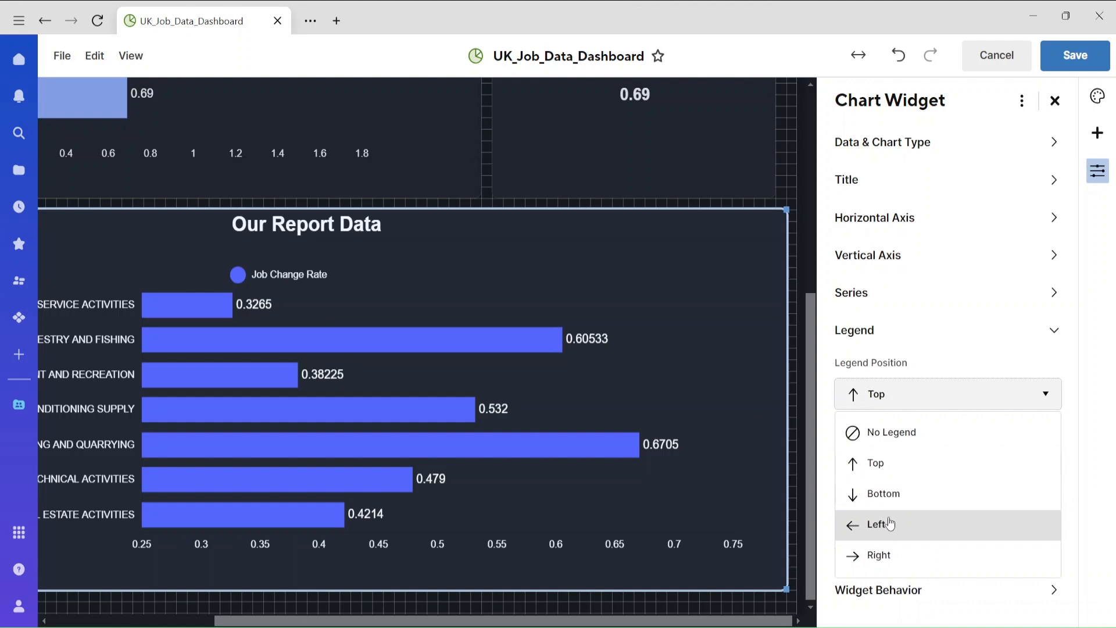
left_click(884, 493)
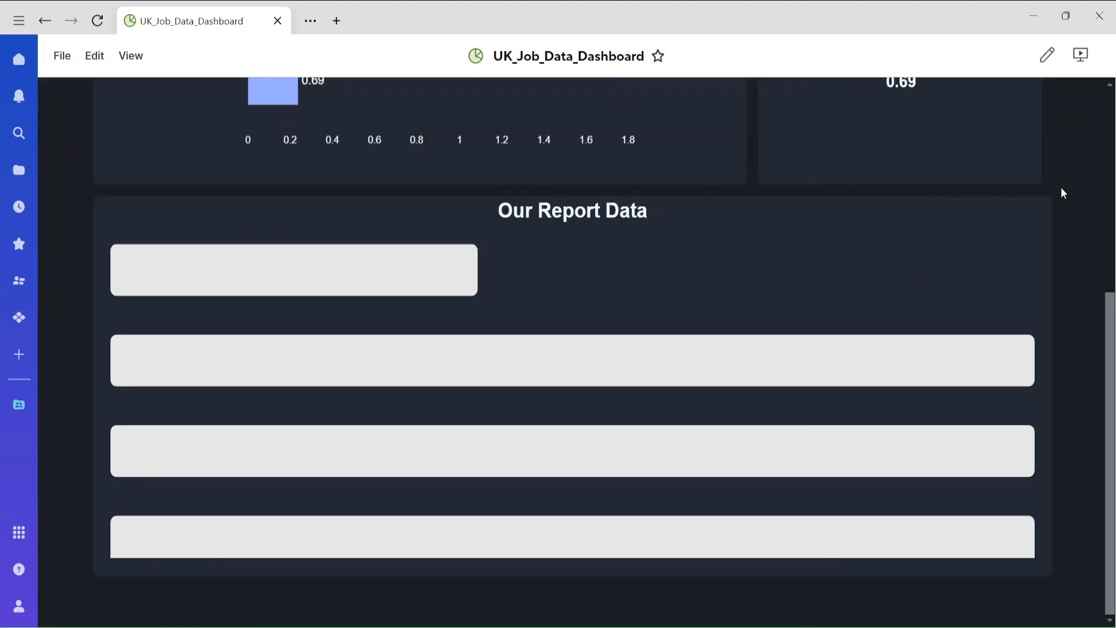
mouse_move(1113, 353)
left_mouse_down()
mouse_move(1115, 142)
mouse_move(1115, 358)
left_mouse_up()
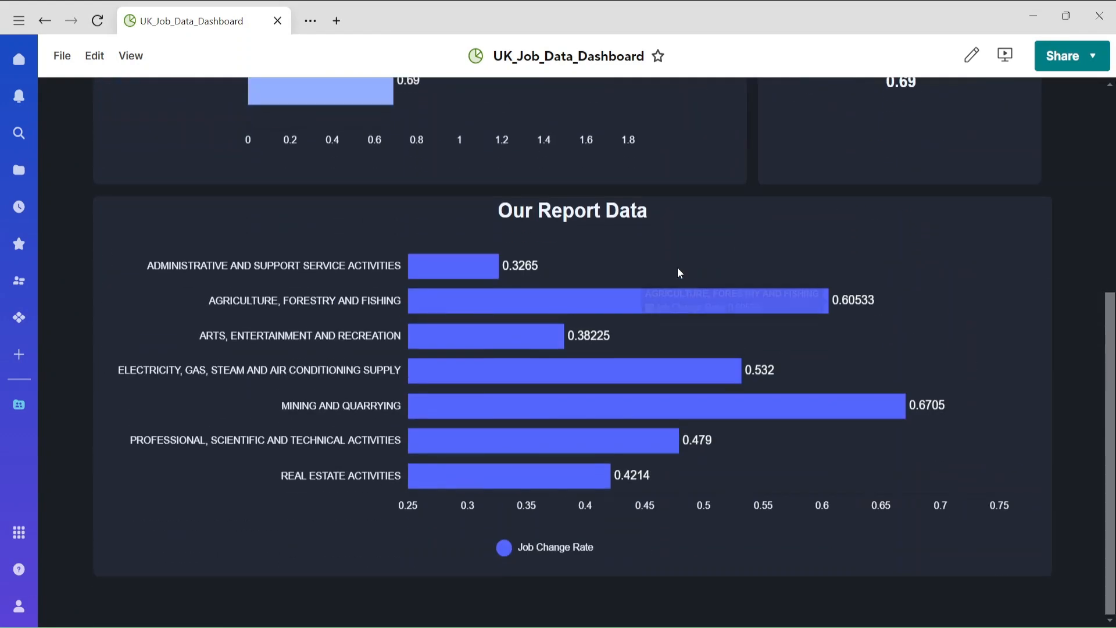
- Set the Our Report Data chart's widget behavior to open Dashboard_Report from the UK_Job_Change workspace, and save the dashboard
left_click(94, 56)
left_click(146, 92)
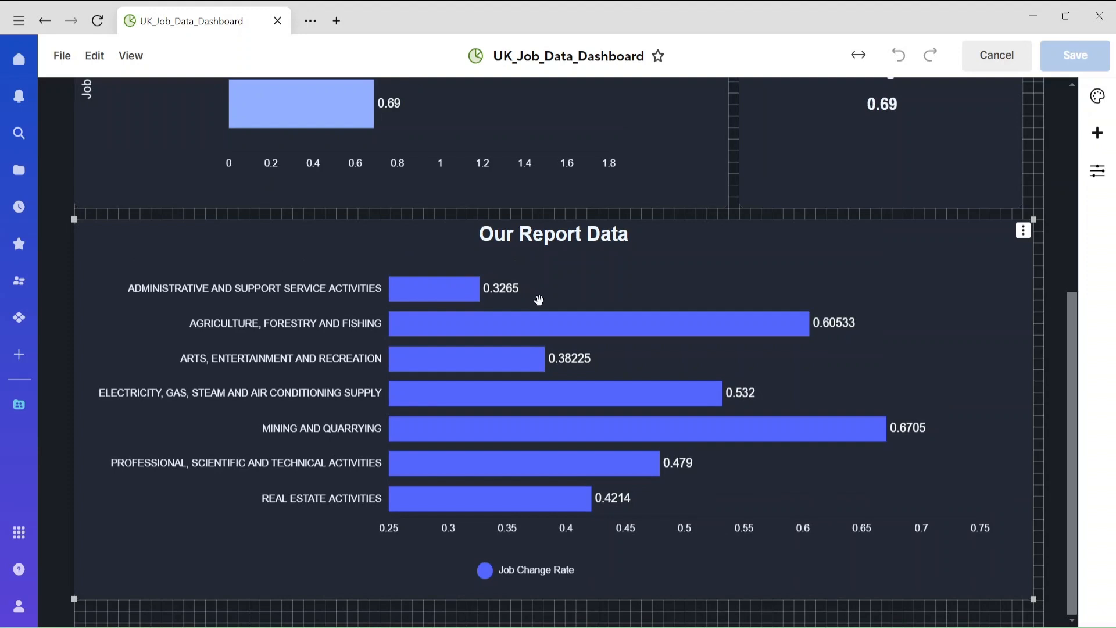
left_click(660, 281)
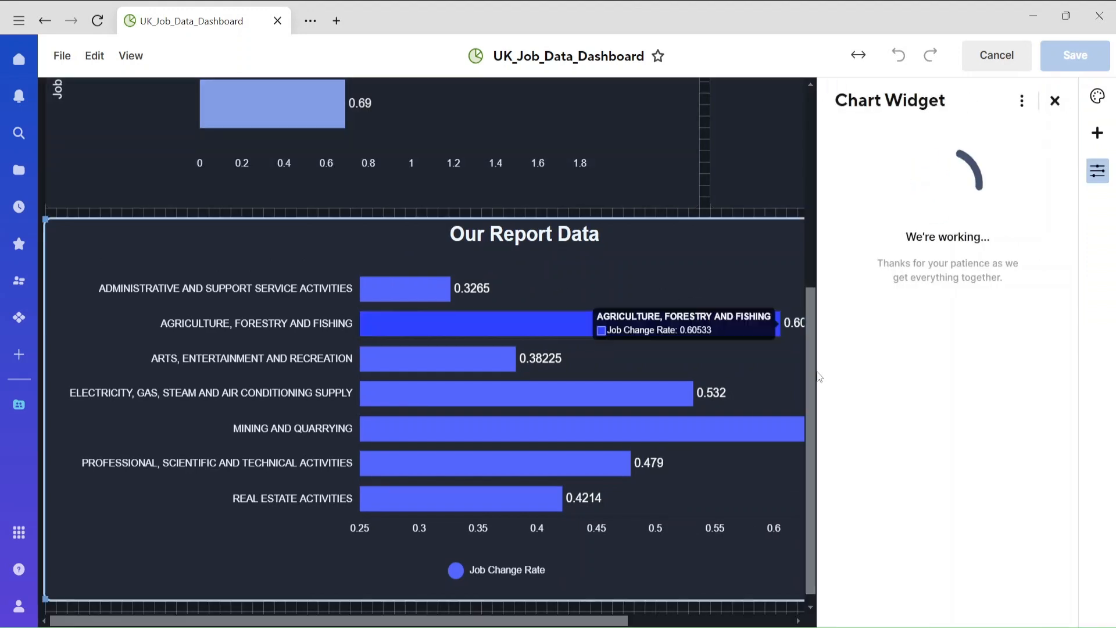
left_click_drag(1073, 456, 1102, 563)
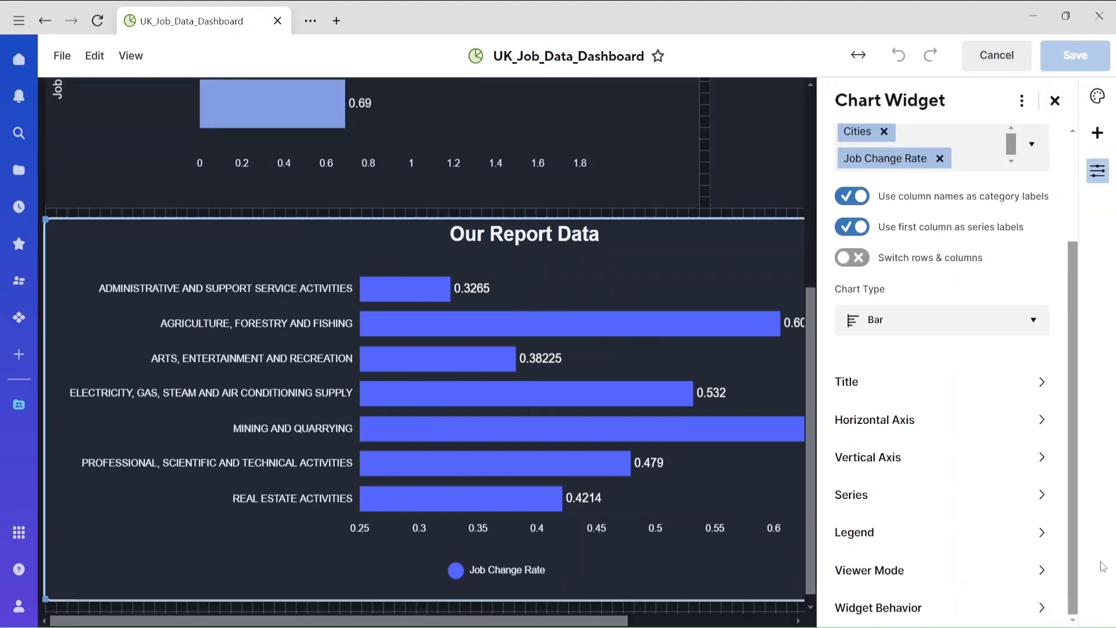
left_click(931, 607)
left_click(924, 469)
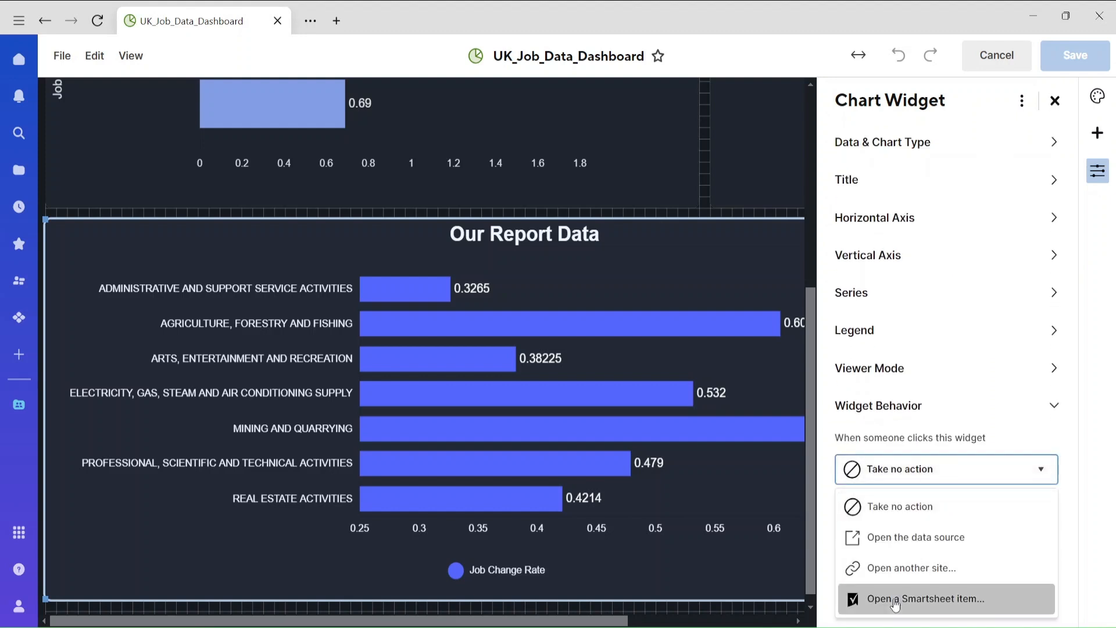
left_click(895, 604)
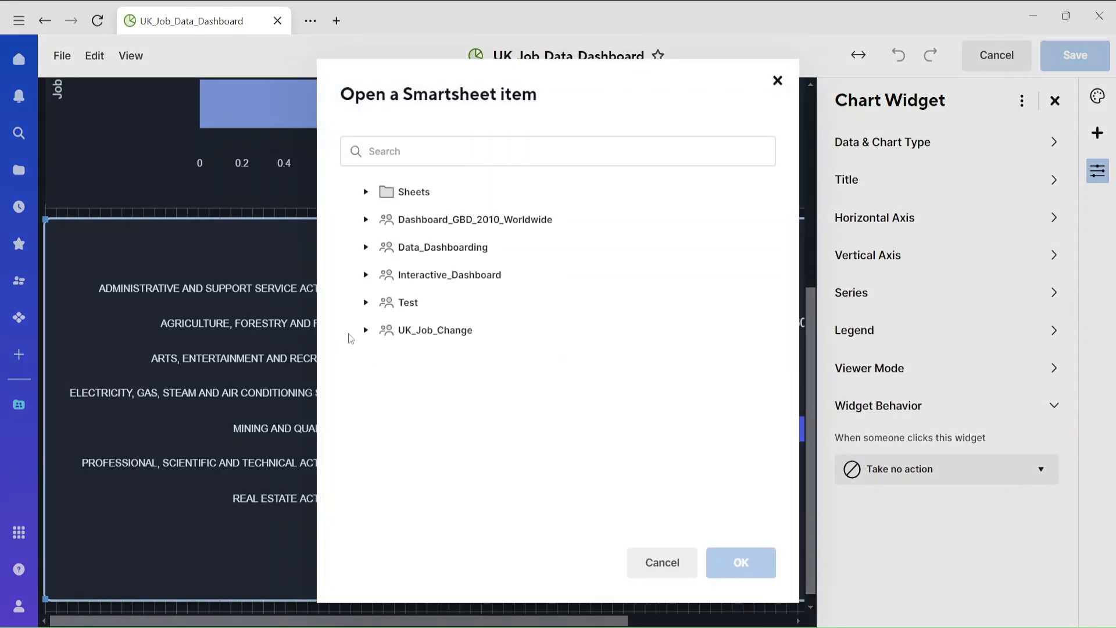
left_click(367, 330)
left_click(428, 385)
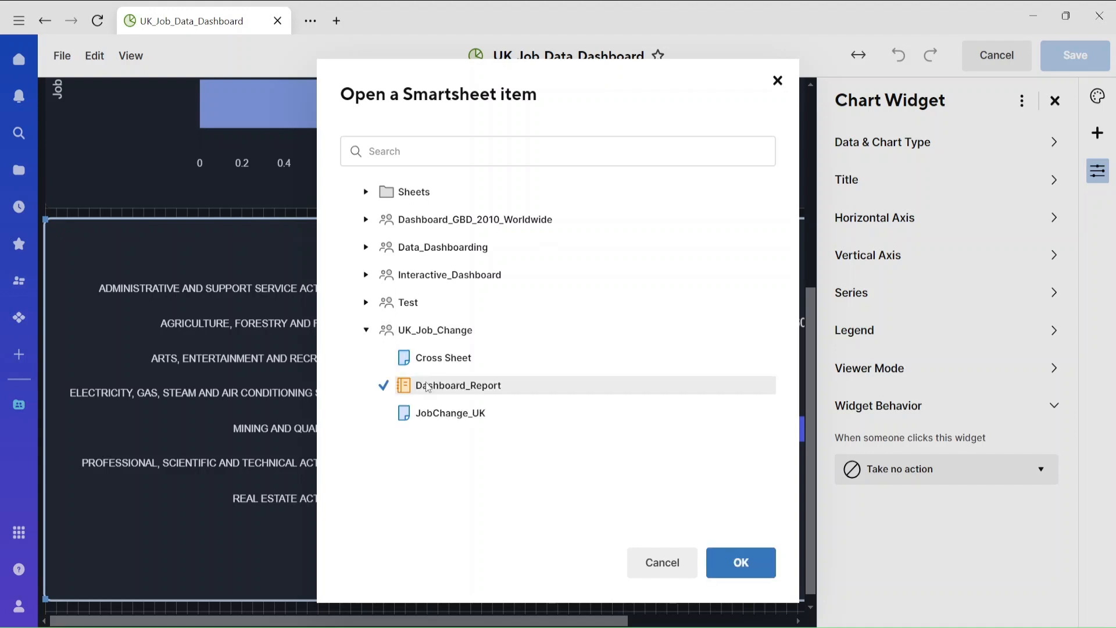
left_click(728, 581)
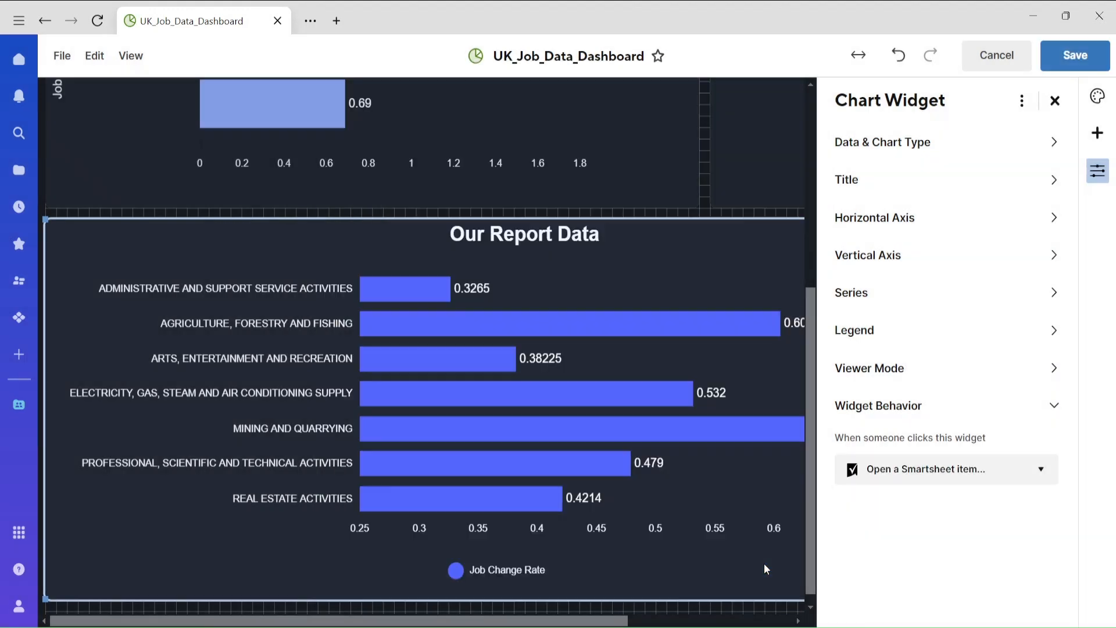
left_click(1076, 54)
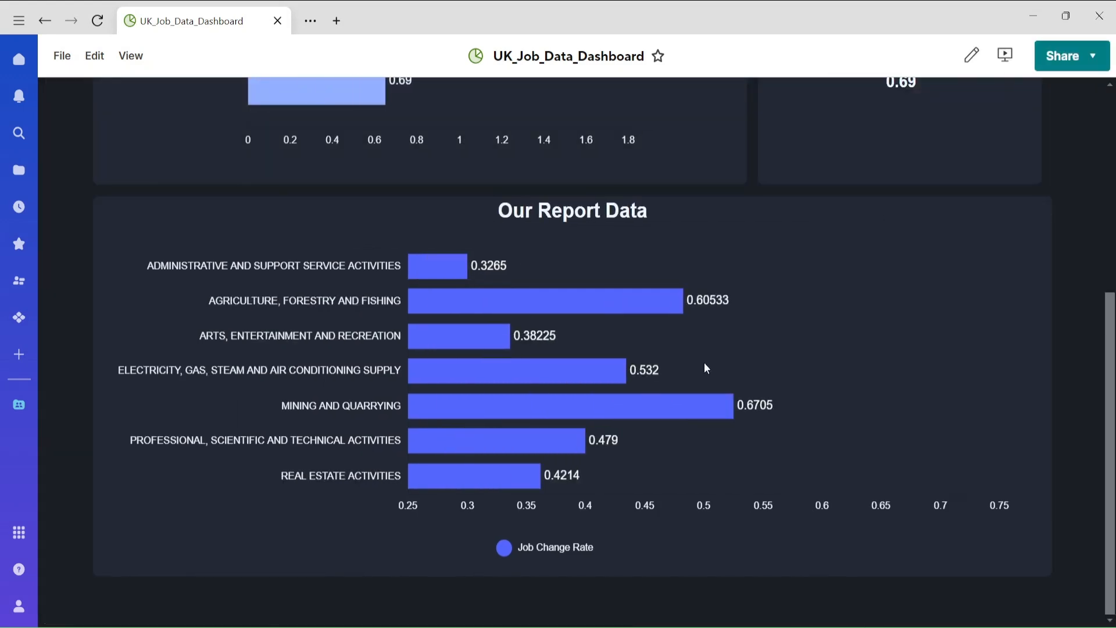
- Test the chart's link to Dashboard_Report, return to the dashboard, and look over its charts and metrics
left_click(644, 239)
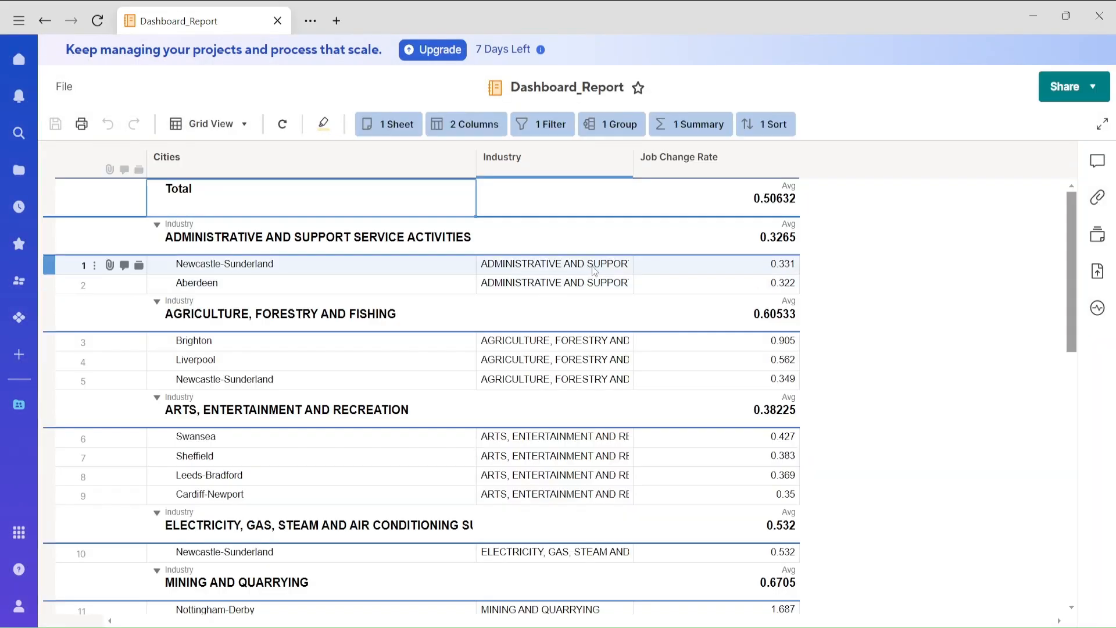
left_click(47, 23)
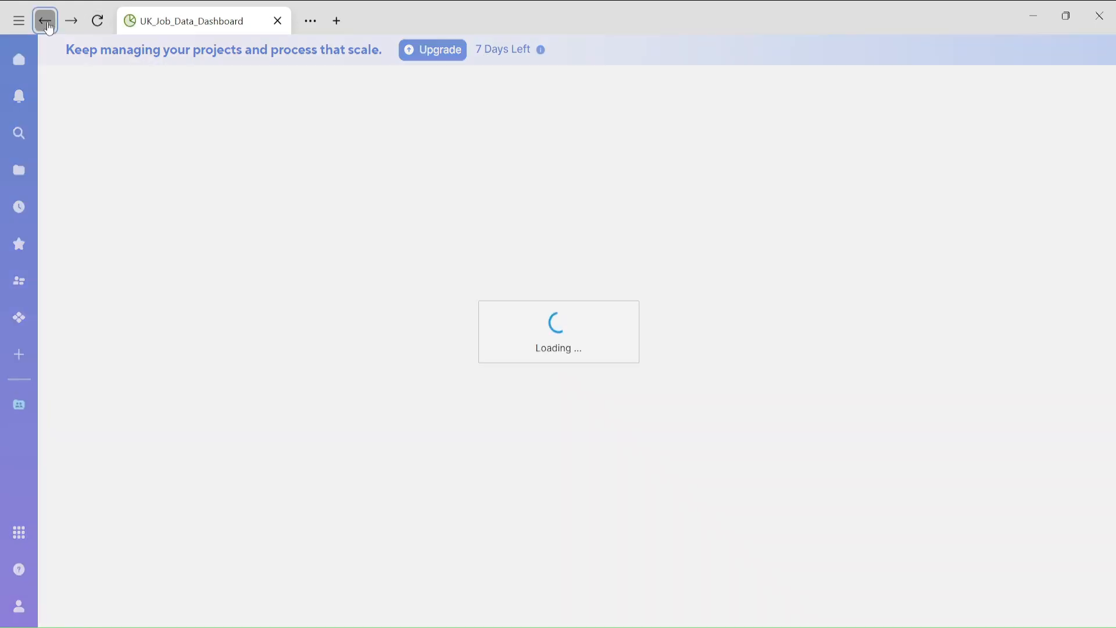
left_click_drag(1111, 270, 1115, 478)
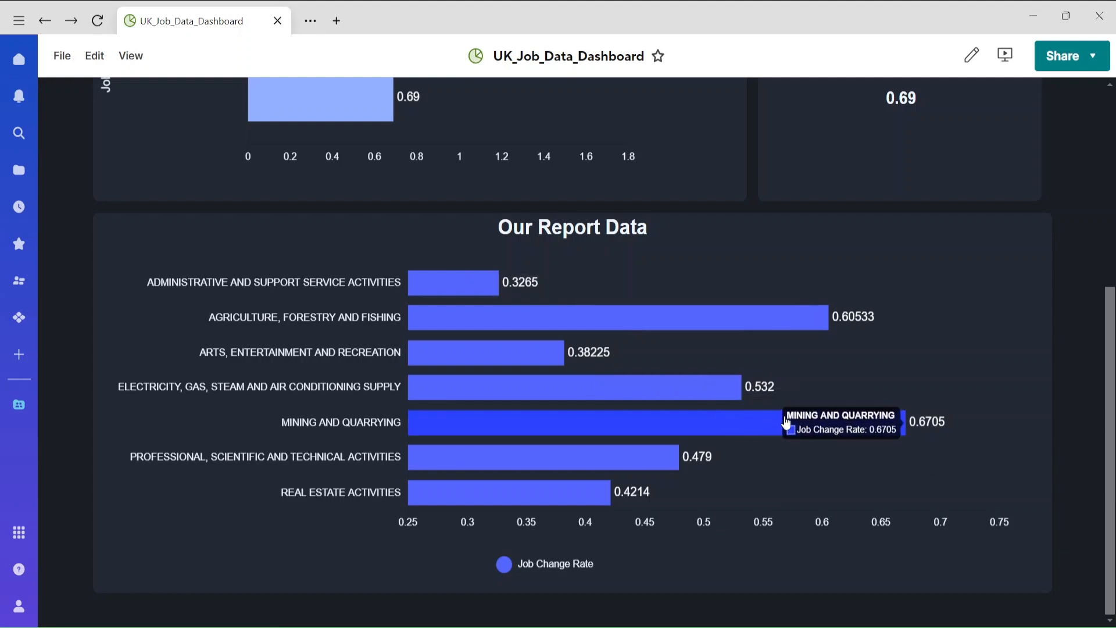
scroll(819, 384, "up", 5)
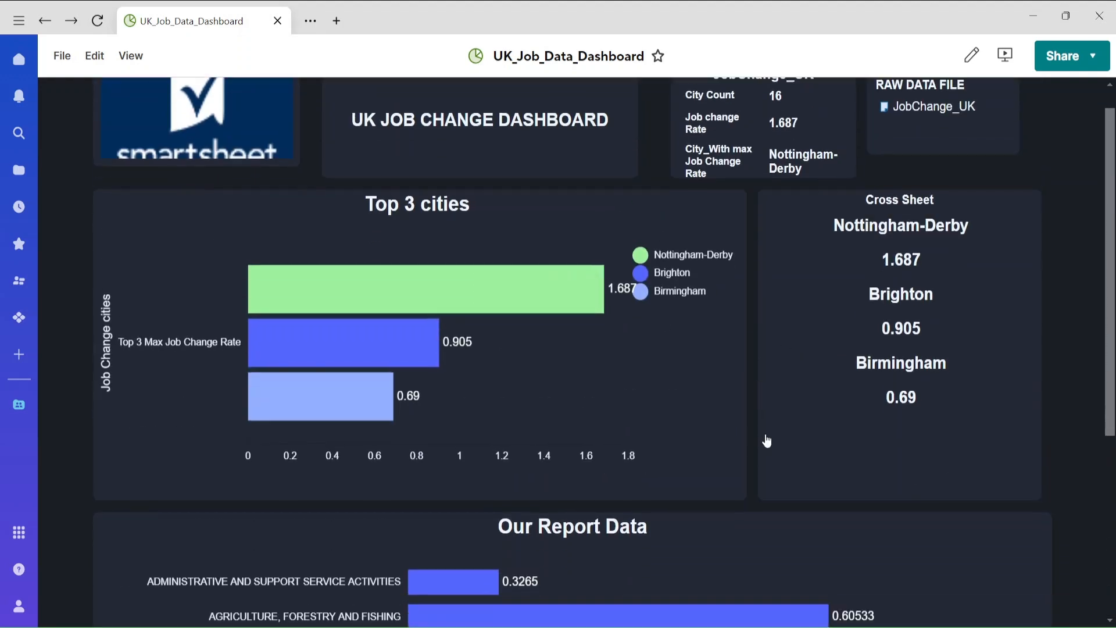
scroll(767, 441, "down", 5)
scroll(767, 436, "up", 5)
scroll(767, 431, "down", 5)
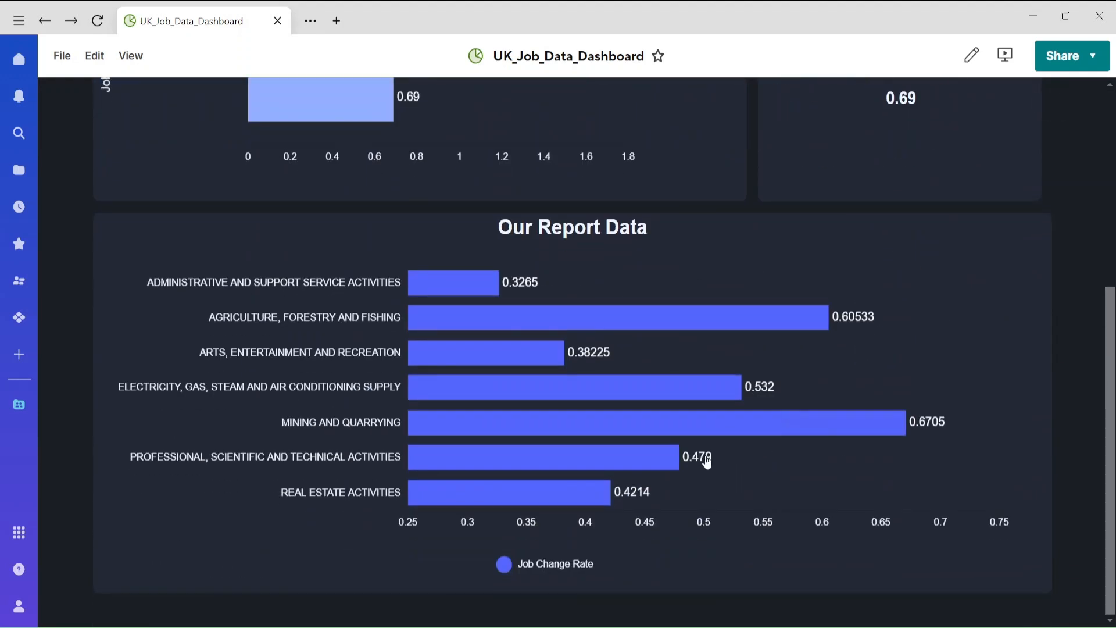
- Open the JobChange_UK sheet from the dashboard's RAW DATA FILE shortcut and show its sheet summary
scroll(707, 461, "up", 5)
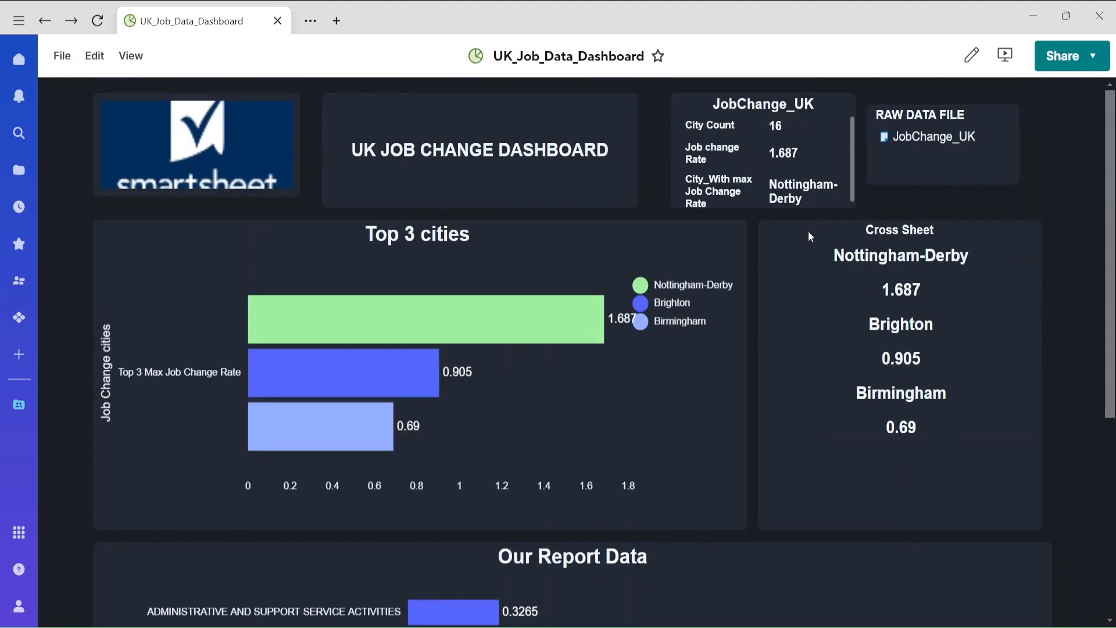
left_click(927, 140)
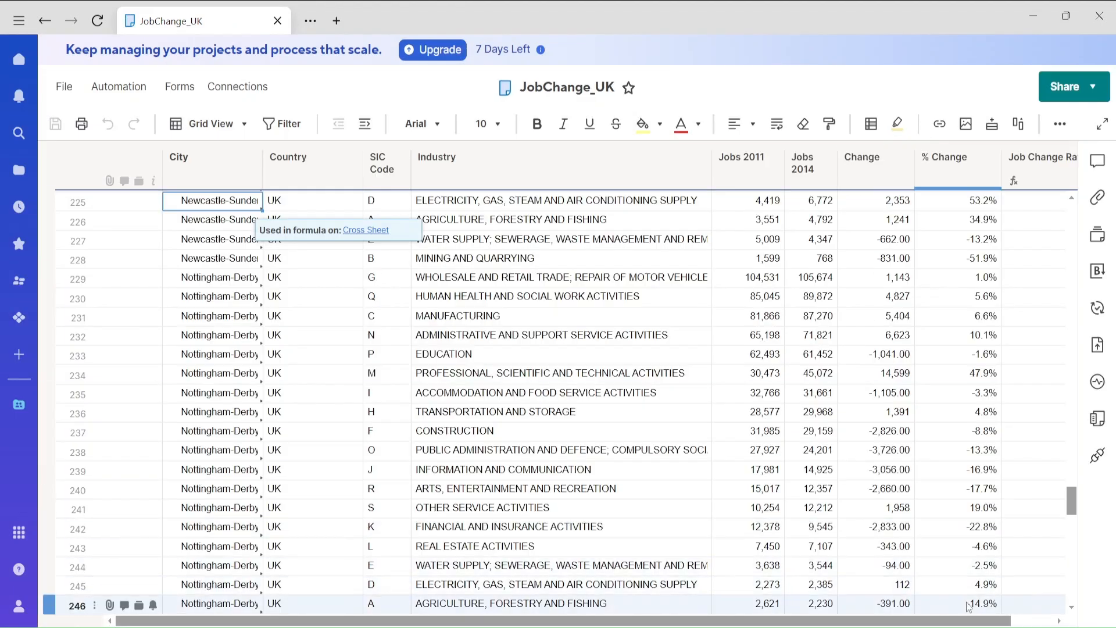
left_click(1098, 418)
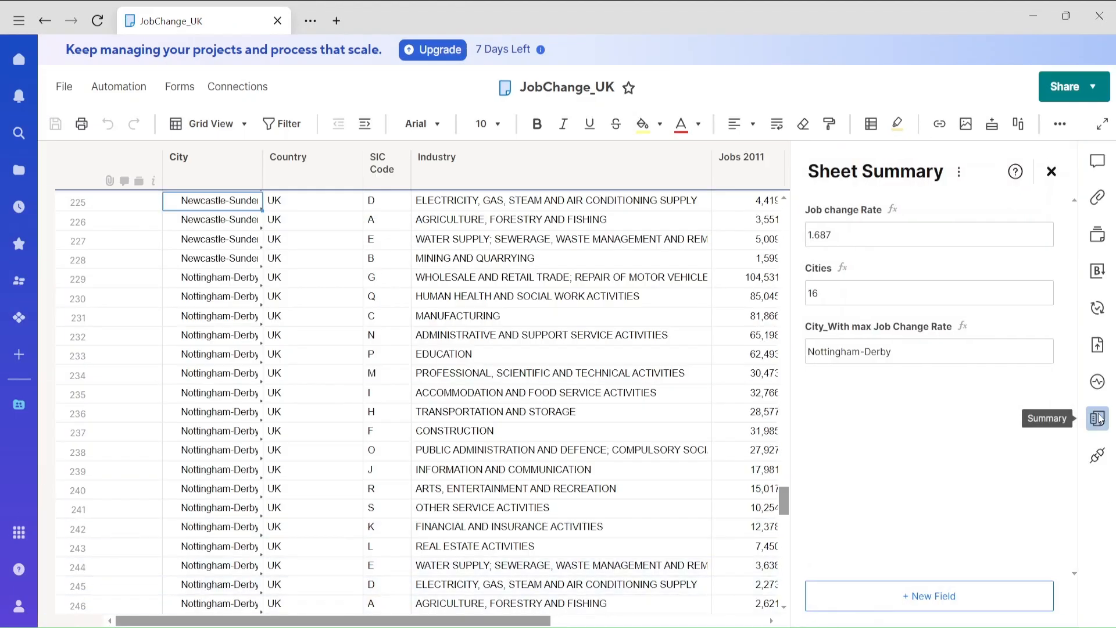
- Replace the formula in the Cities summary field with the value 200 and save the sheet
left_click(826, 293)
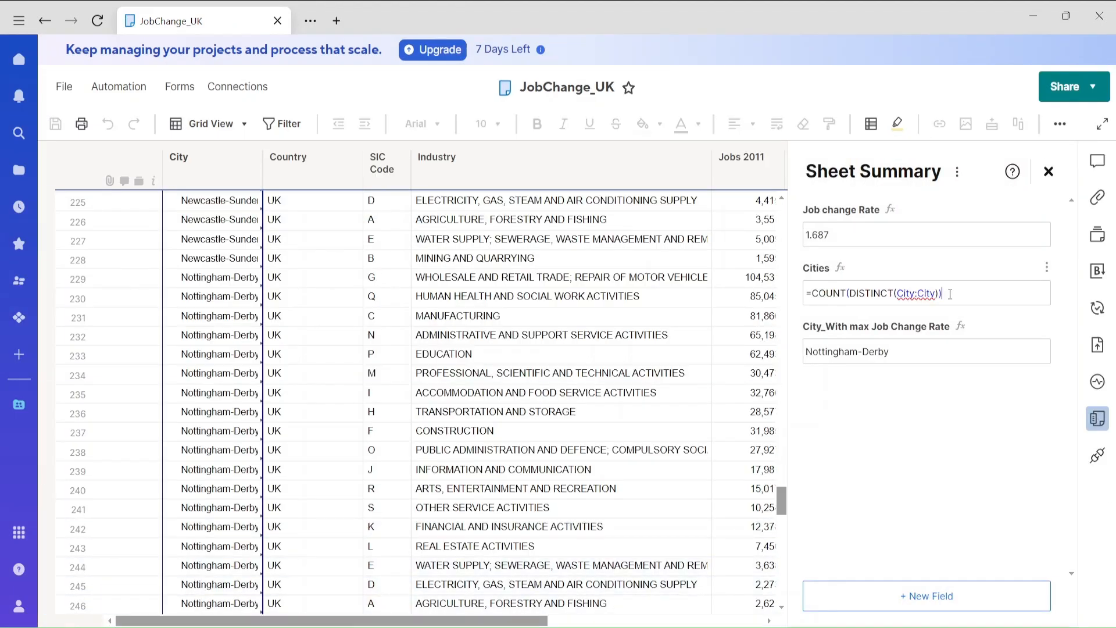
left_click_drag(950, 294, 804, 299)
key("BackSpace")
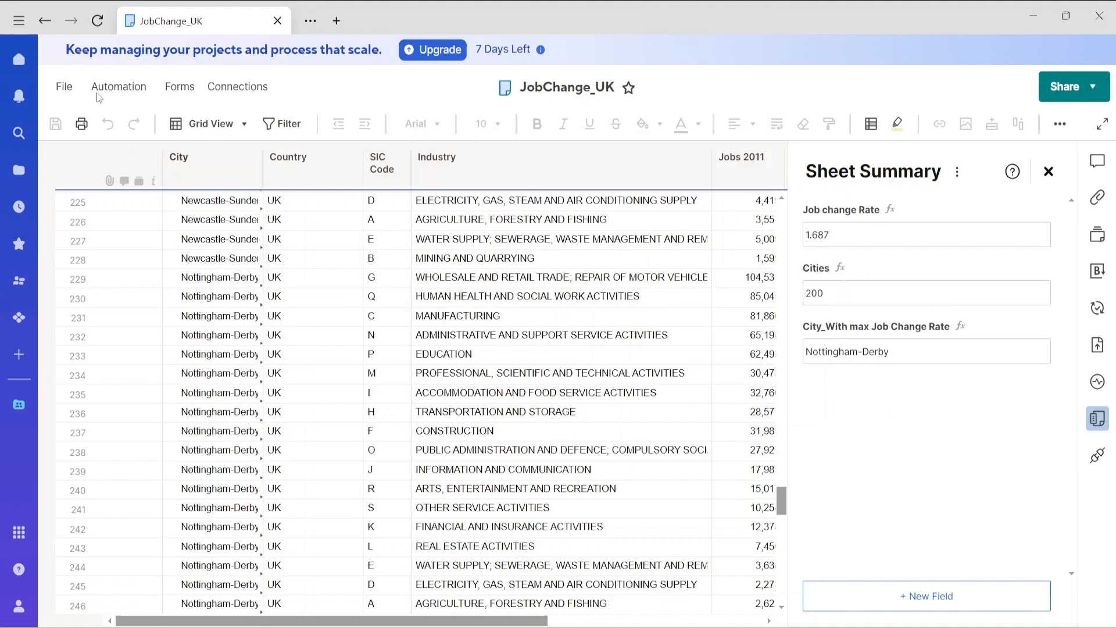
type("200")
key("Return")
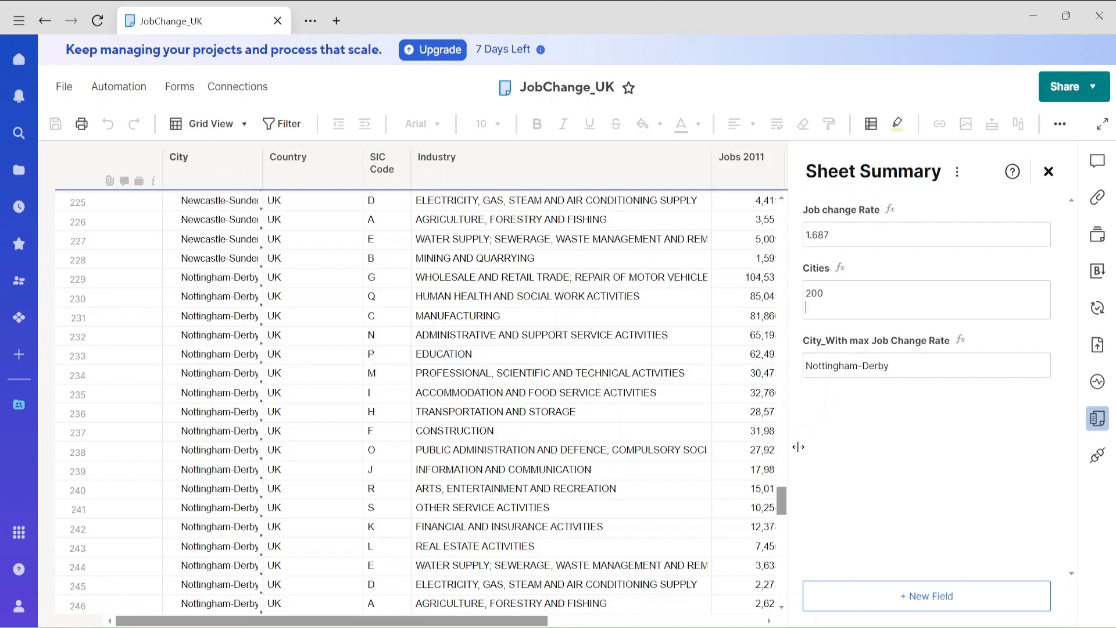
left_click(874, 461)
left_click(55, 123)
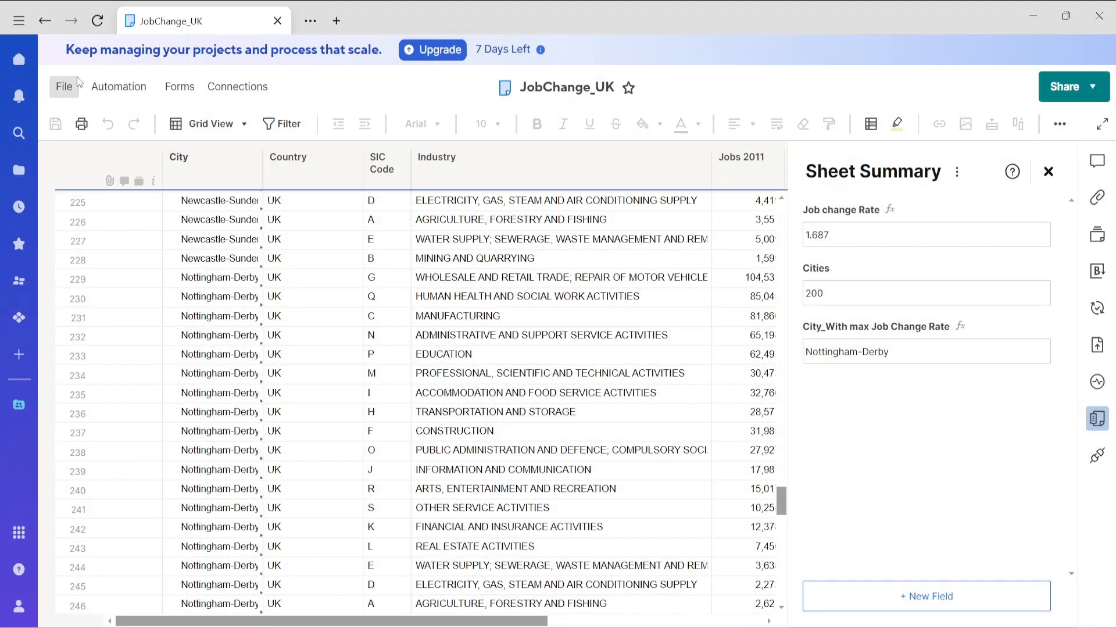
- Return to UK_Job_Data_Dashboard and check the City Count in the JobChange_UK metric widget
left_click(44, 22)
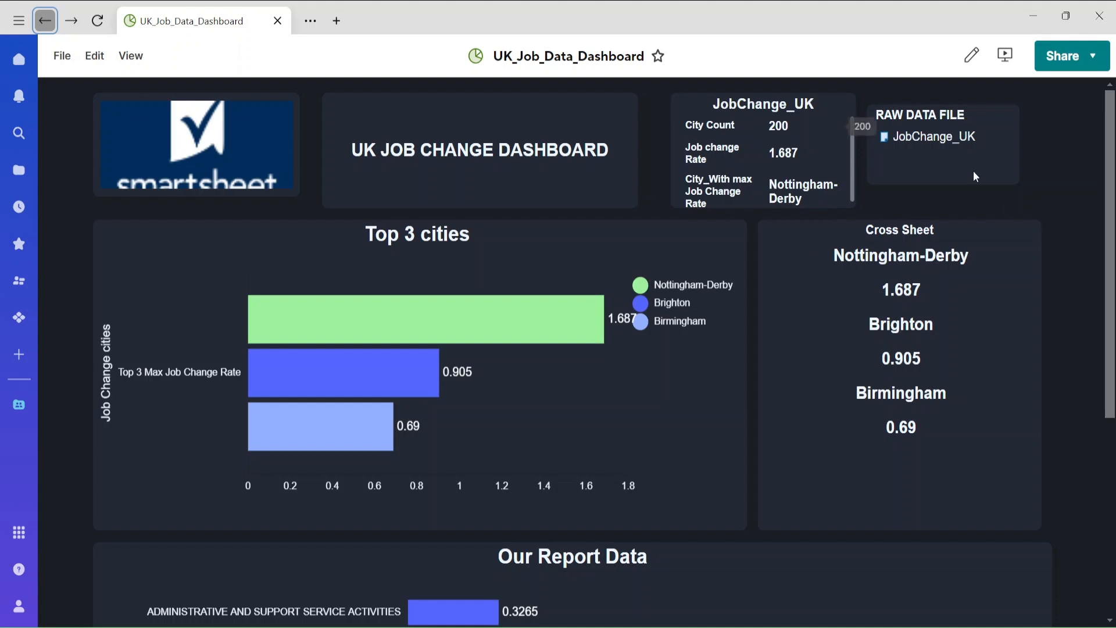
scroll(1110, 225, "down", 1)
mouse_move(1110, 241)
left_mouse_down()
mouse_move(1110, 262)
mouse_move(1110, 226)
mouse_move(1110, 458)
mouse_move(1113, 220)
left_mouse_up()
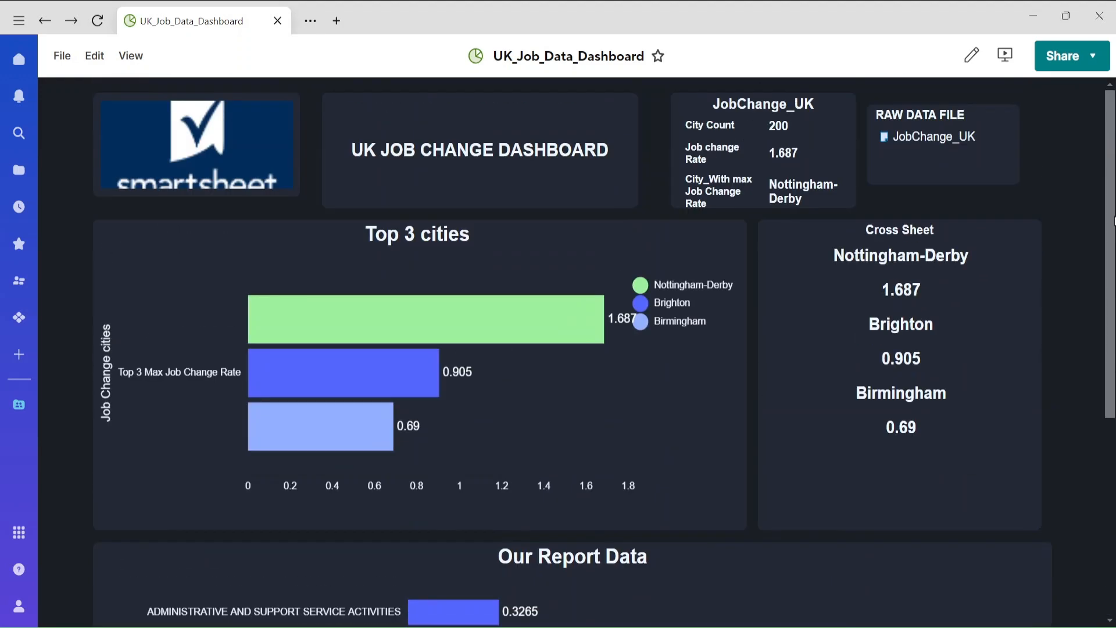